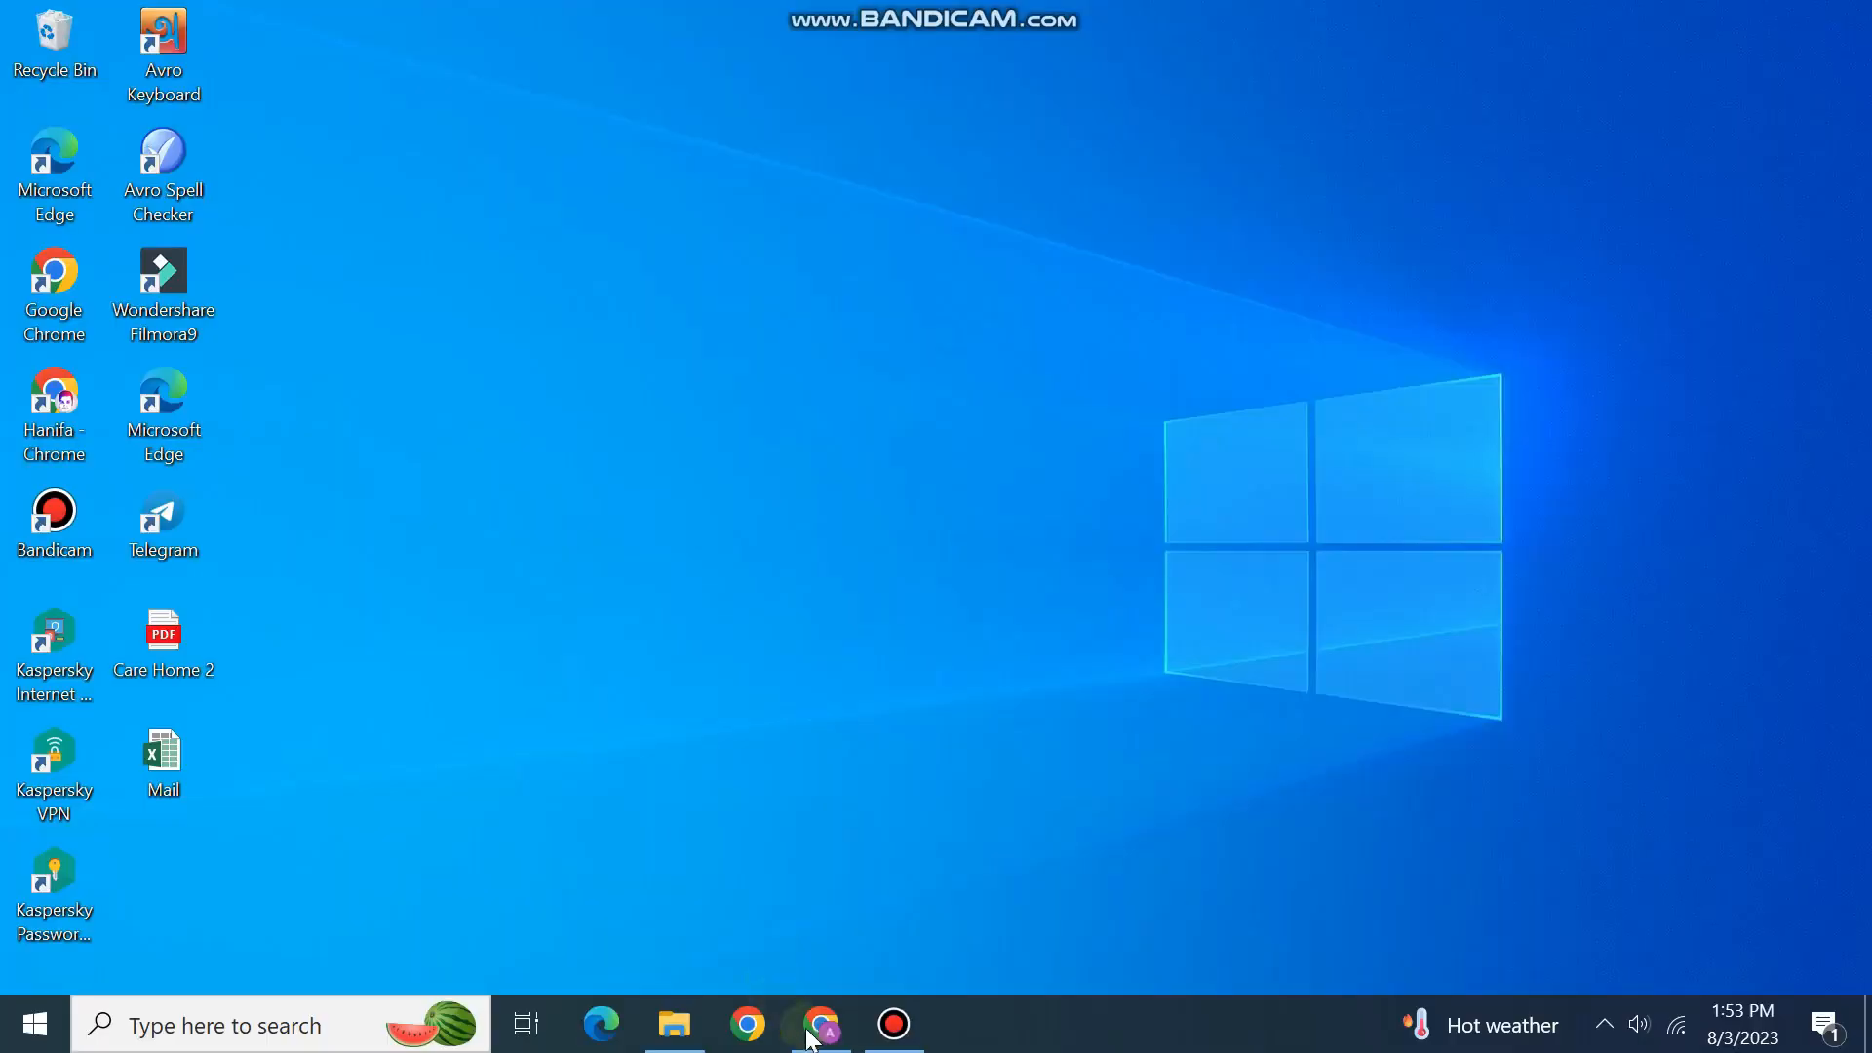
# Step: Restore Chrome with the sugomusic.com homepage and scroll back to its top
pyautogui.click(817, 1031)
pyautogui.scroll(10, 341, 536)
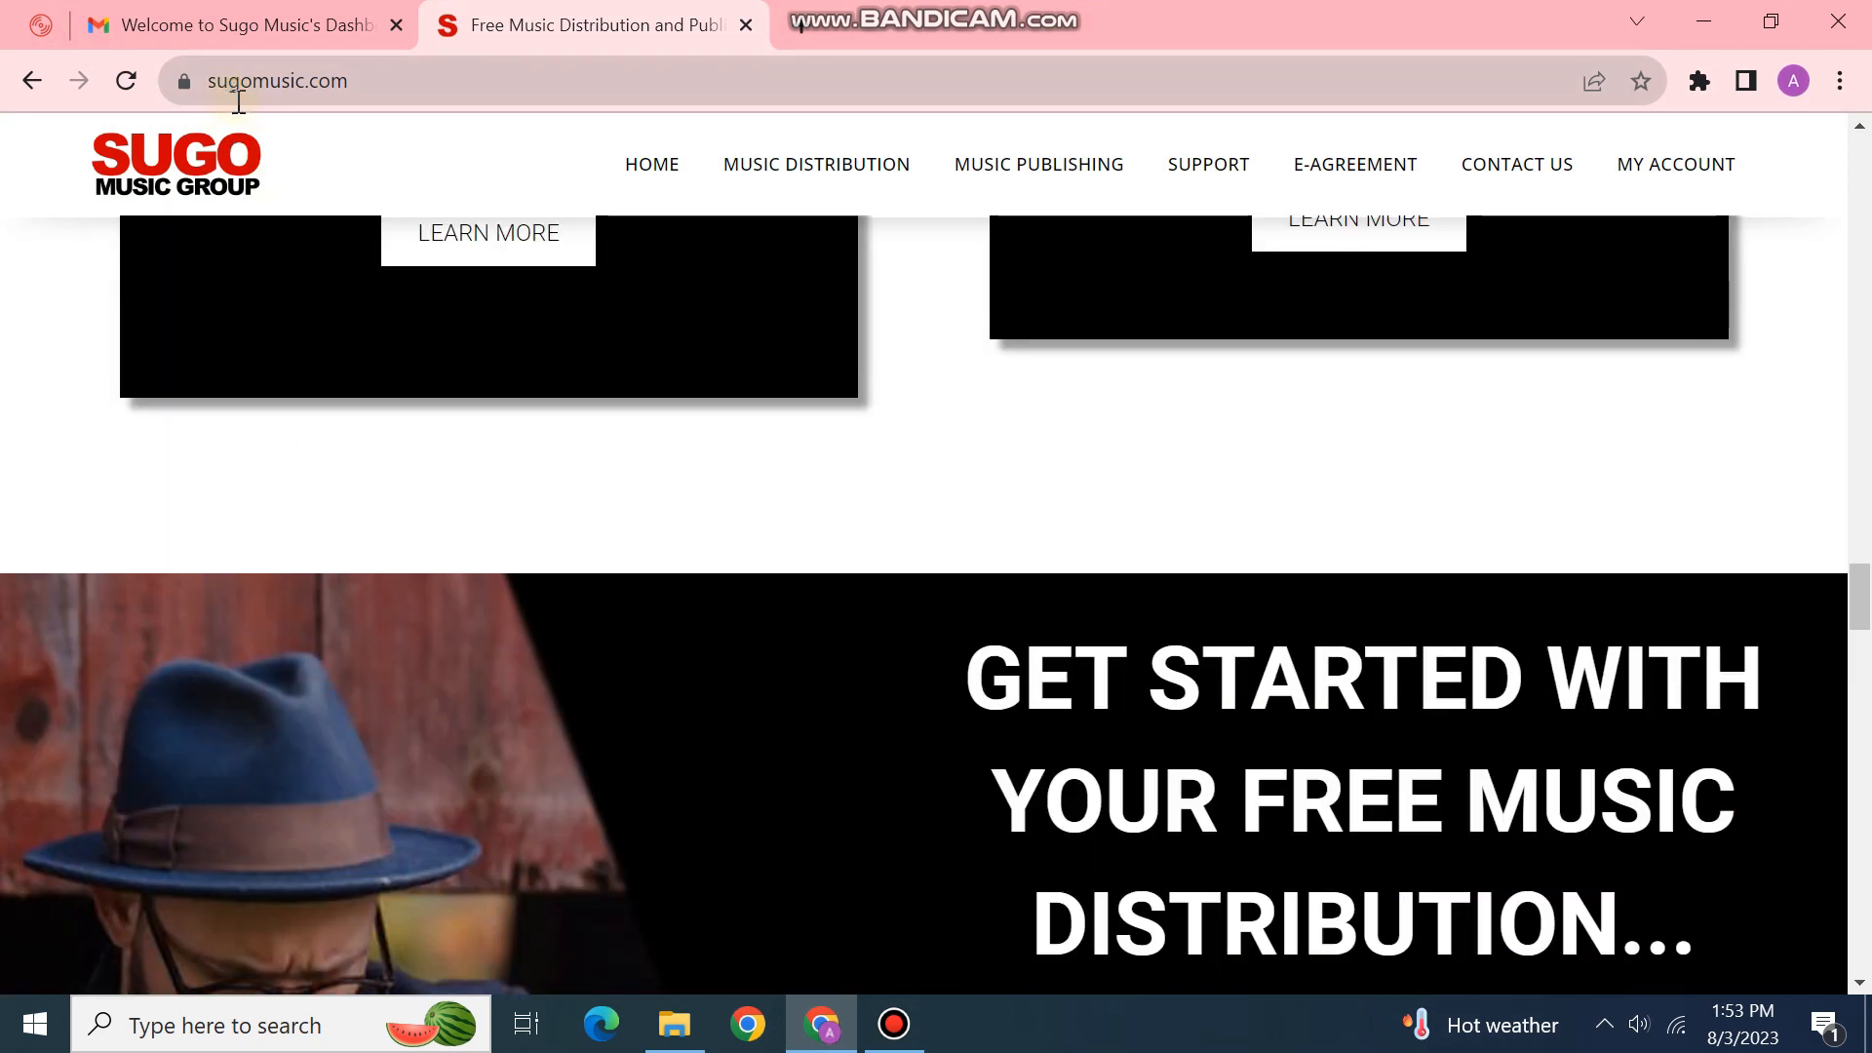
pyautogui.scroll(10, 546, 779)
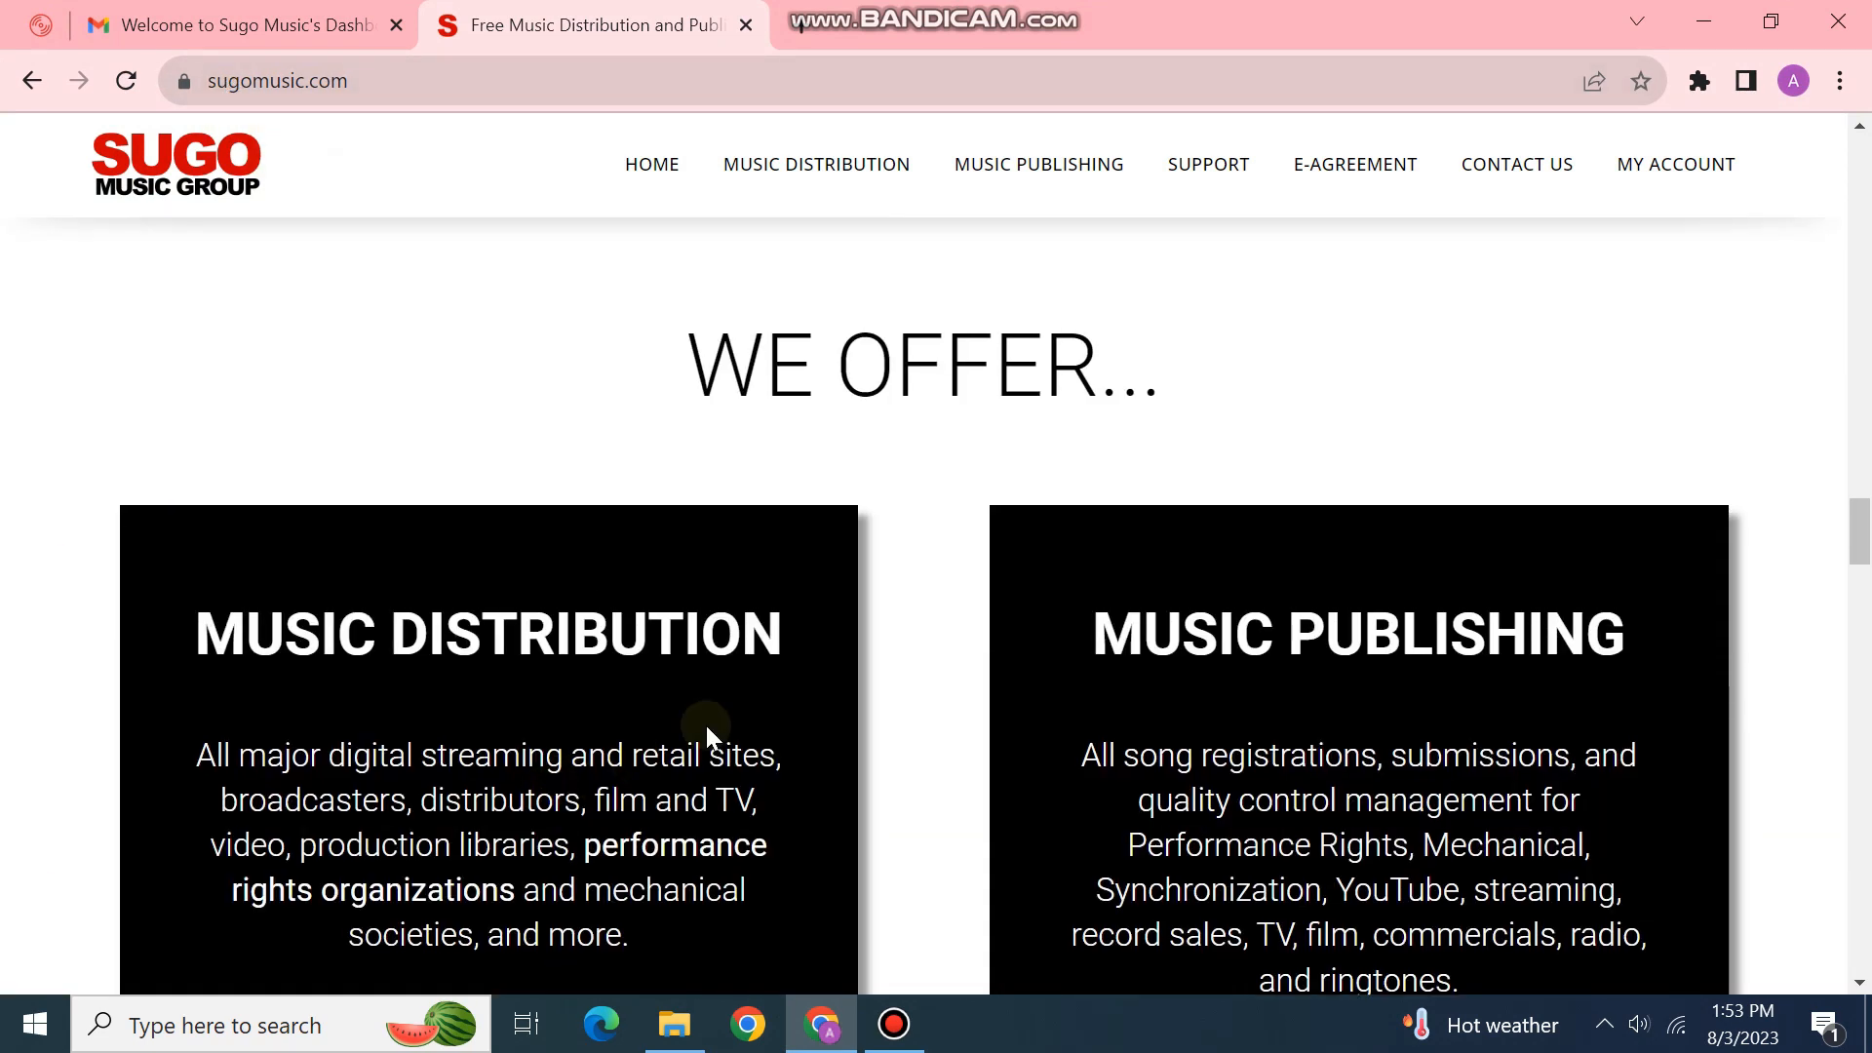
pyautogui.scroll(10, 755, 660)
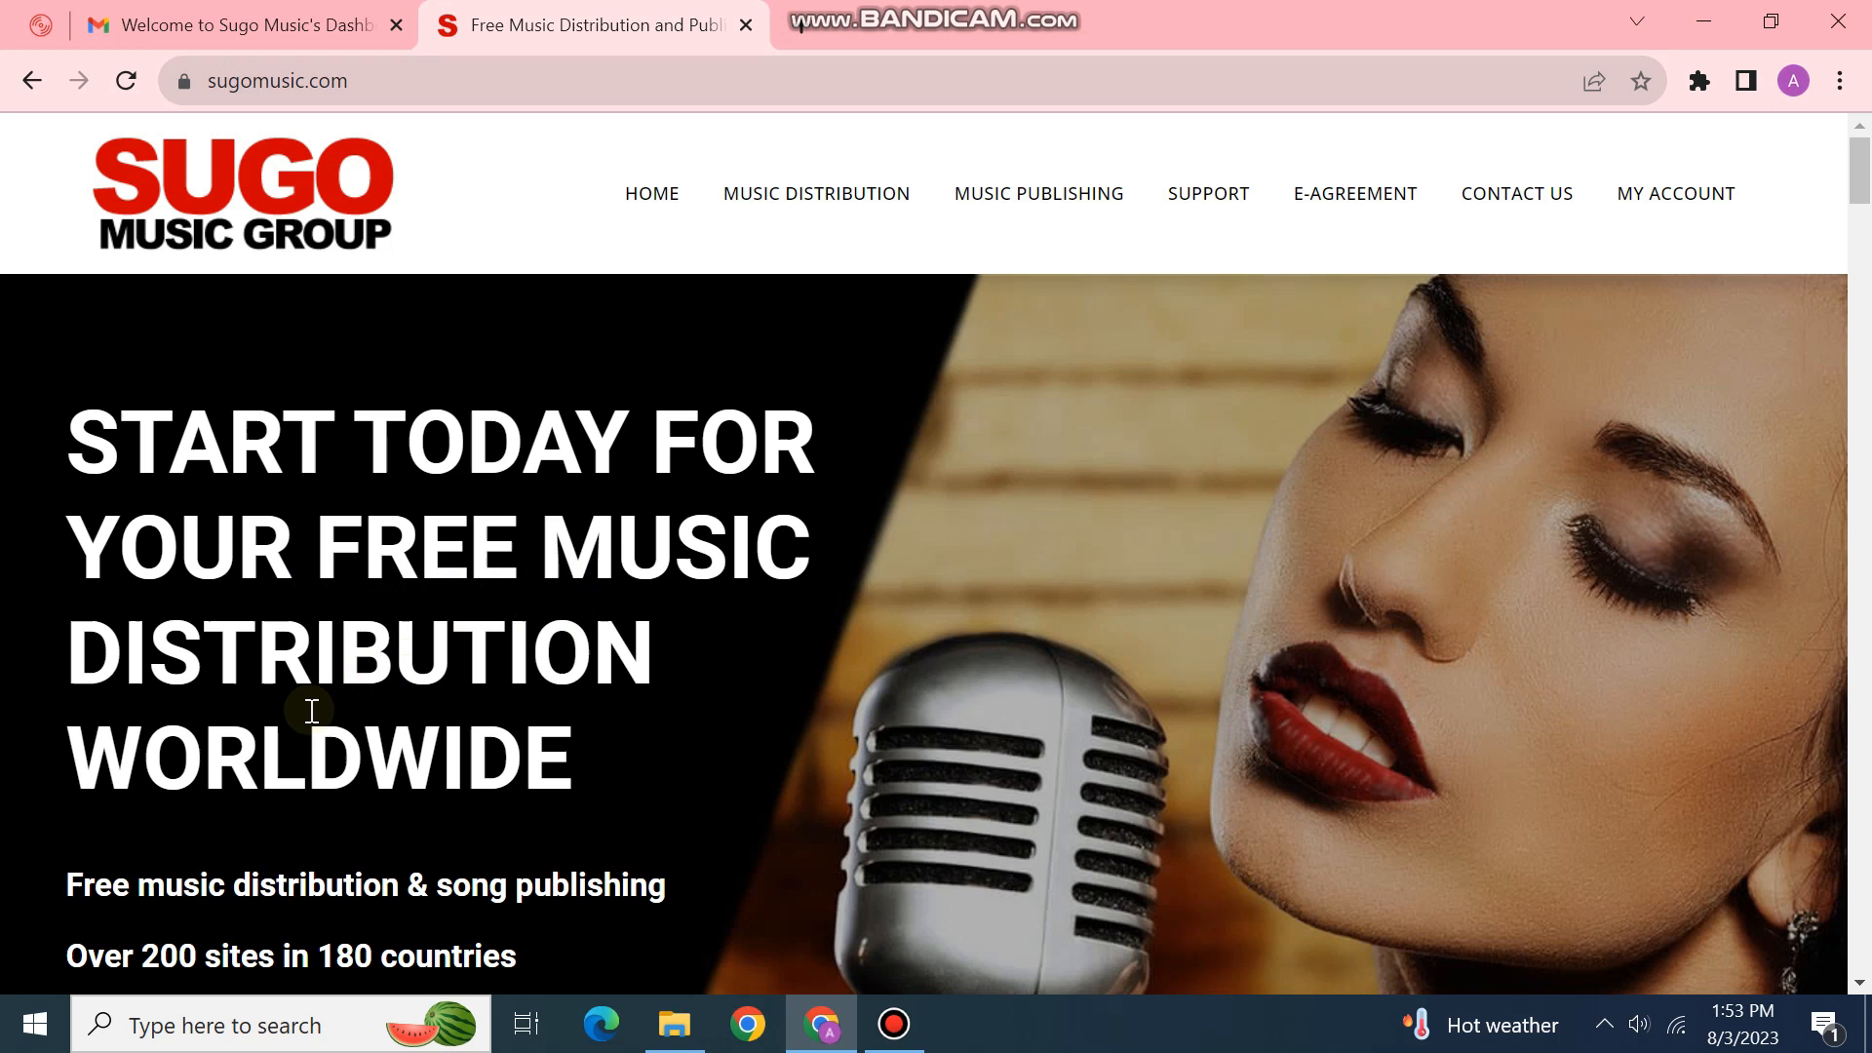
# Step: Scroll through the homepage to review its 'No Upfront Fees' free sign-up offer
pyautogui.scroll(-5, 299, 761)
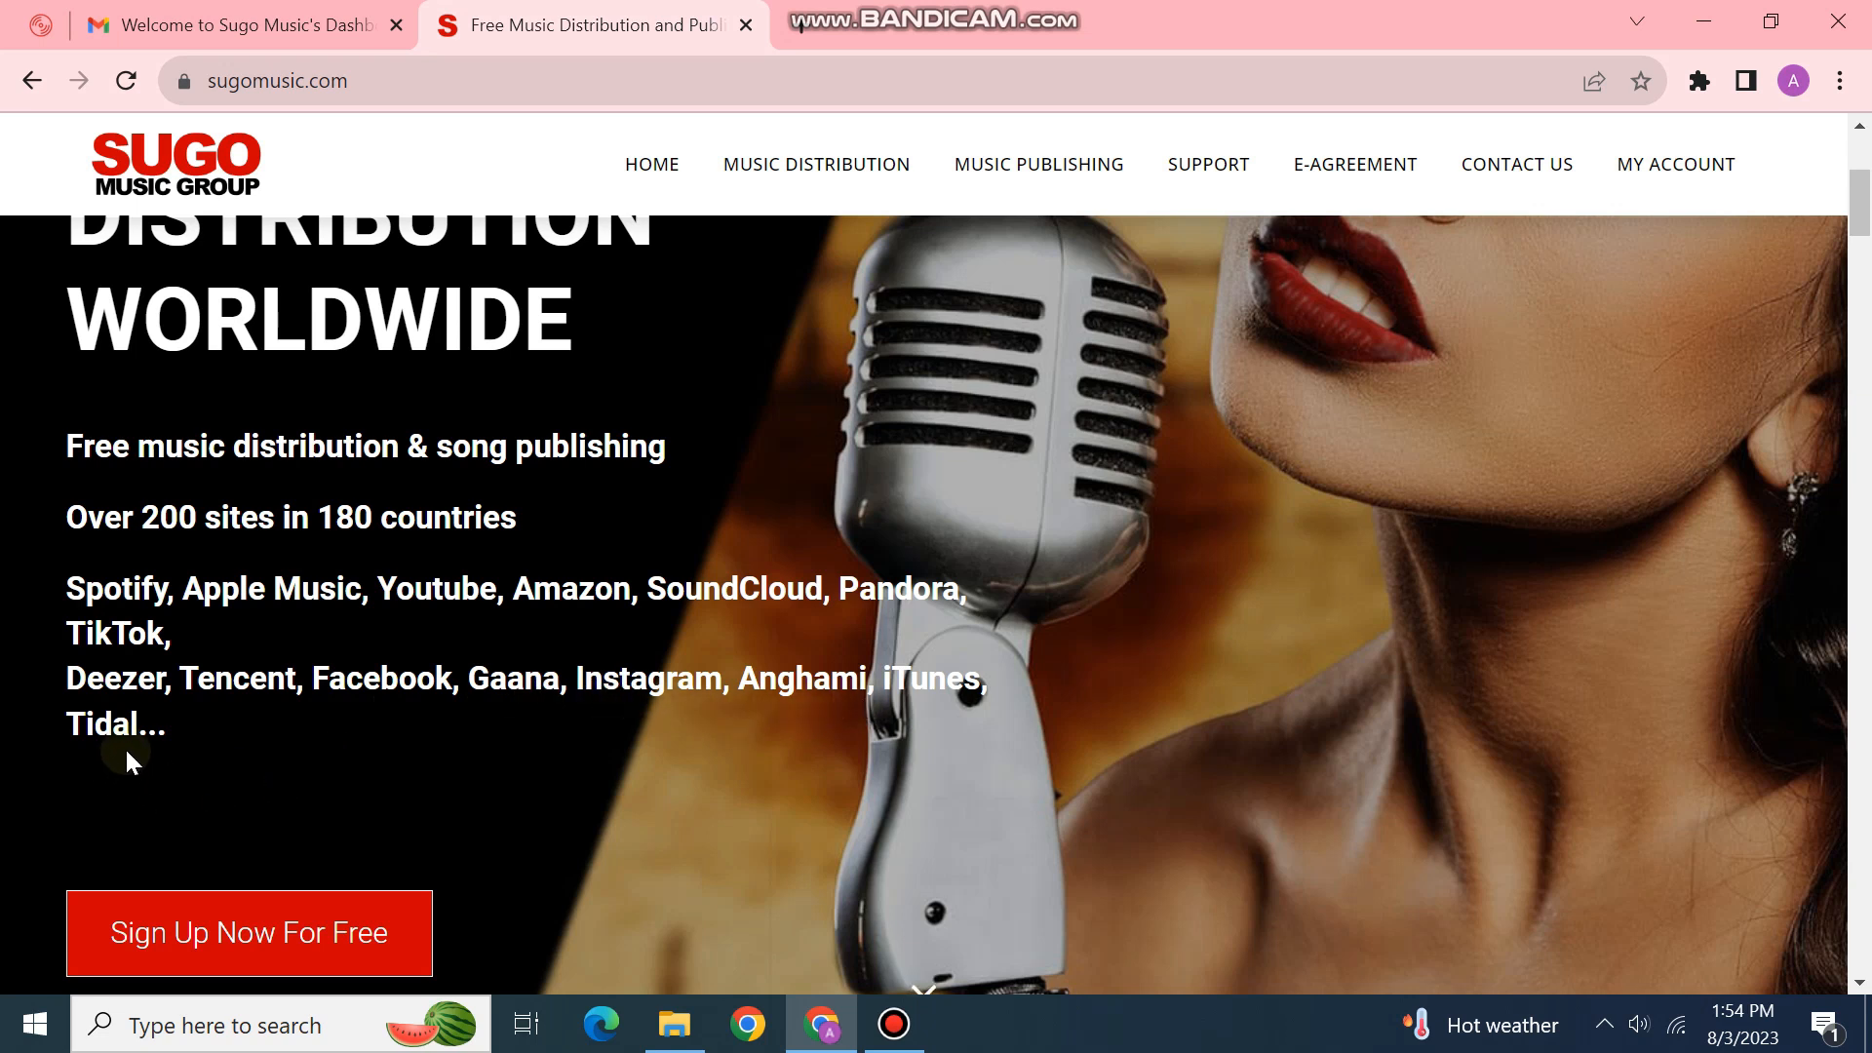
pyautogui.scroll(-6, 132, 761)
pyautogui.scroll(3, 234, 728)
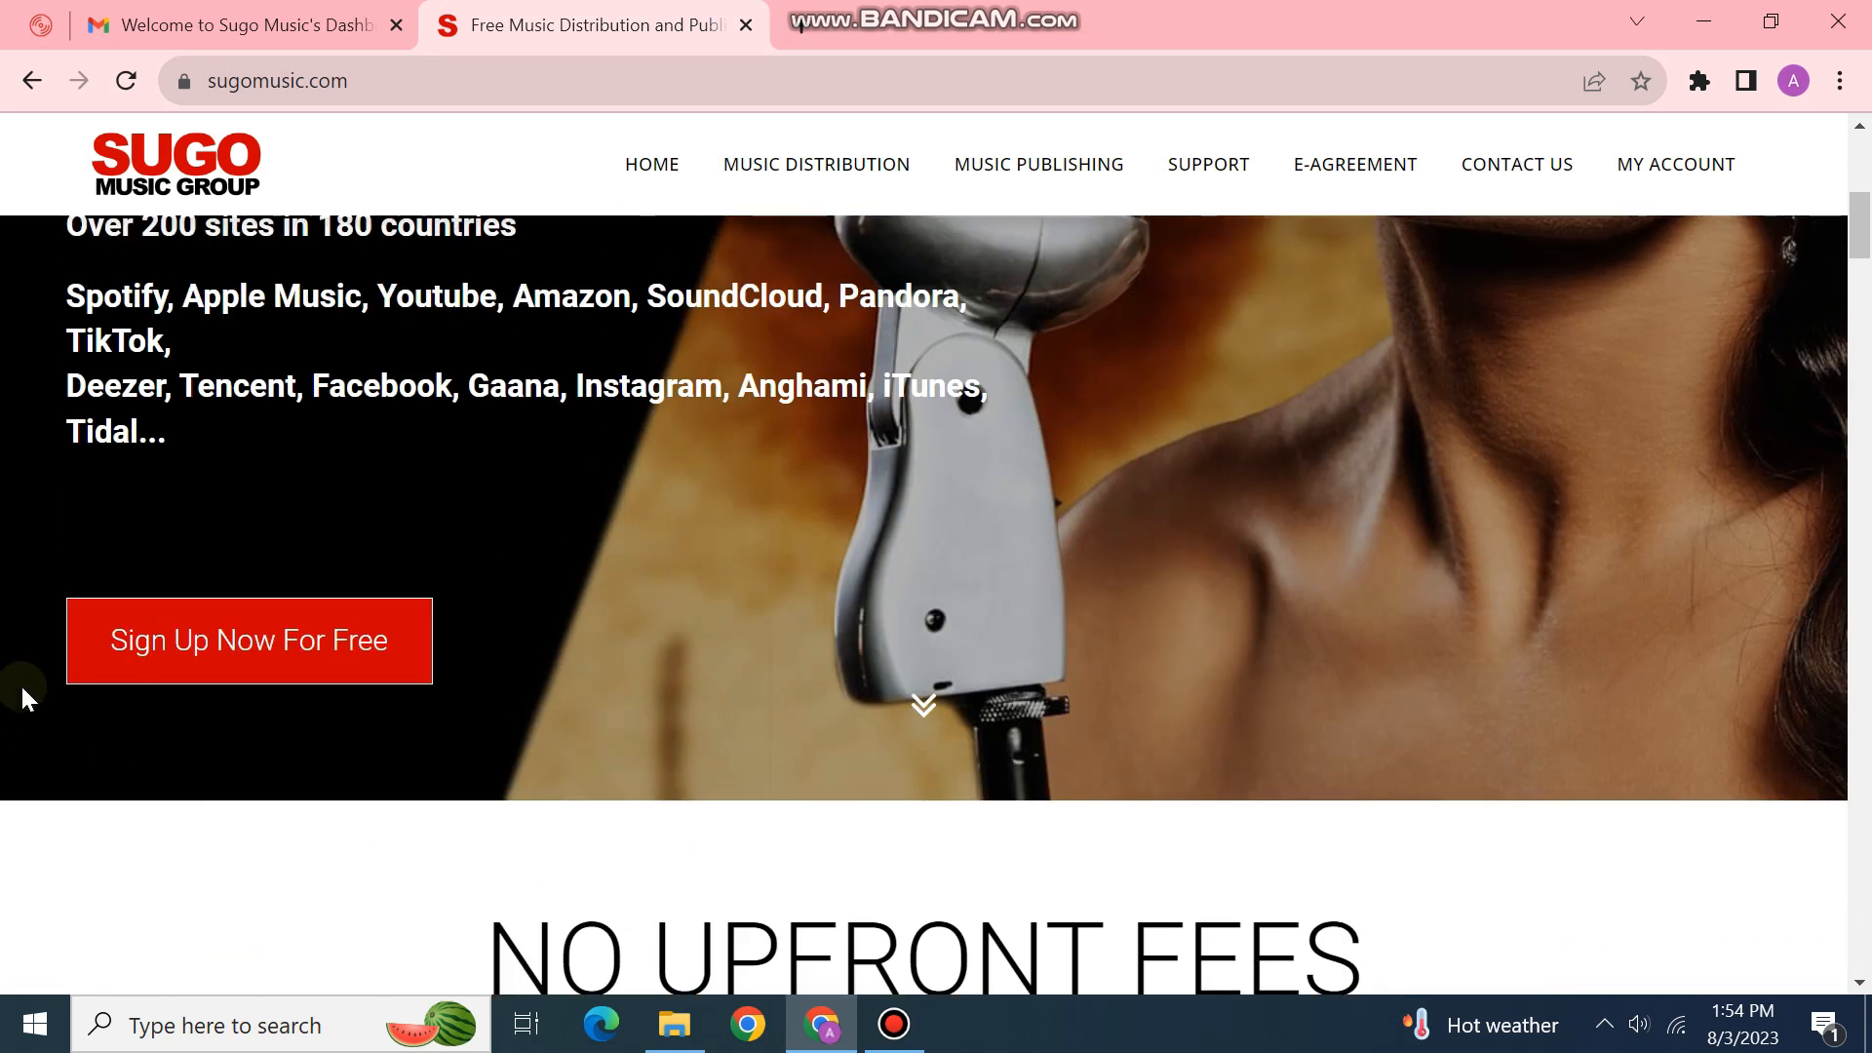
pyautogui.scroll(-3, 98, 546)
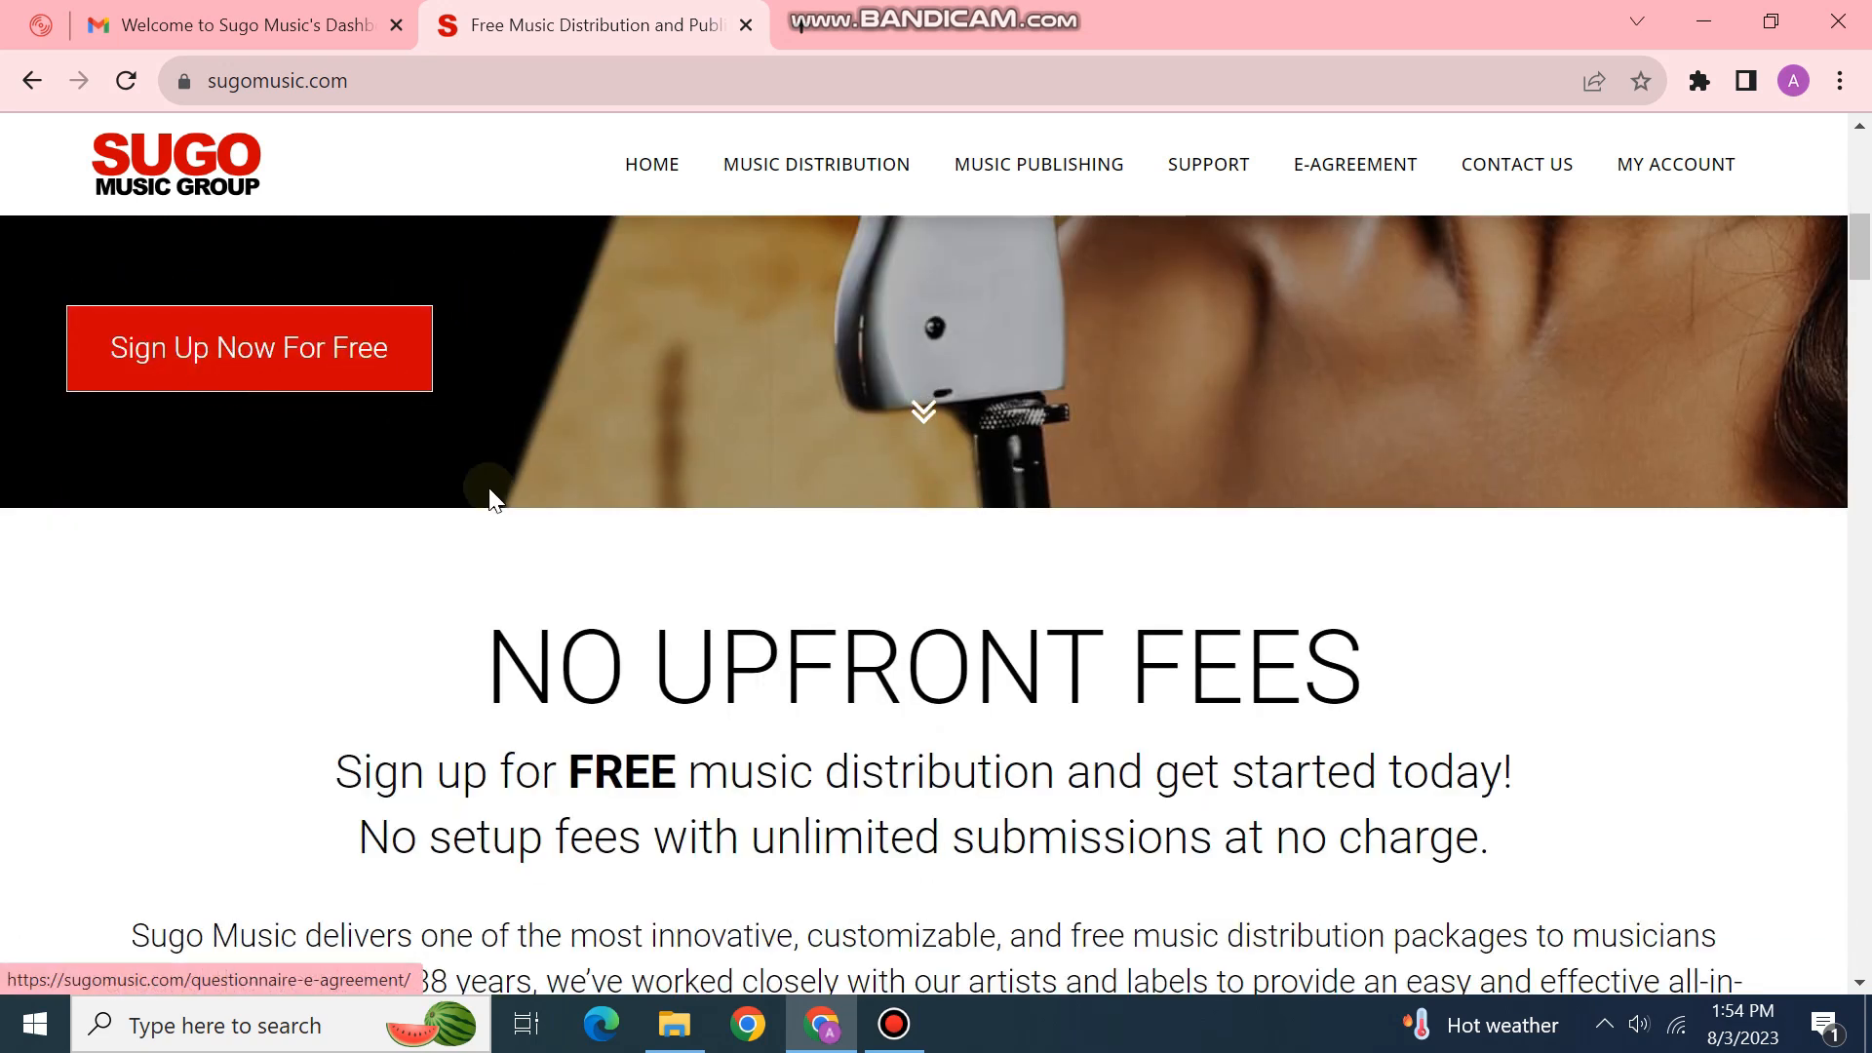
pyautogui.scroll(-2, 492, 546)
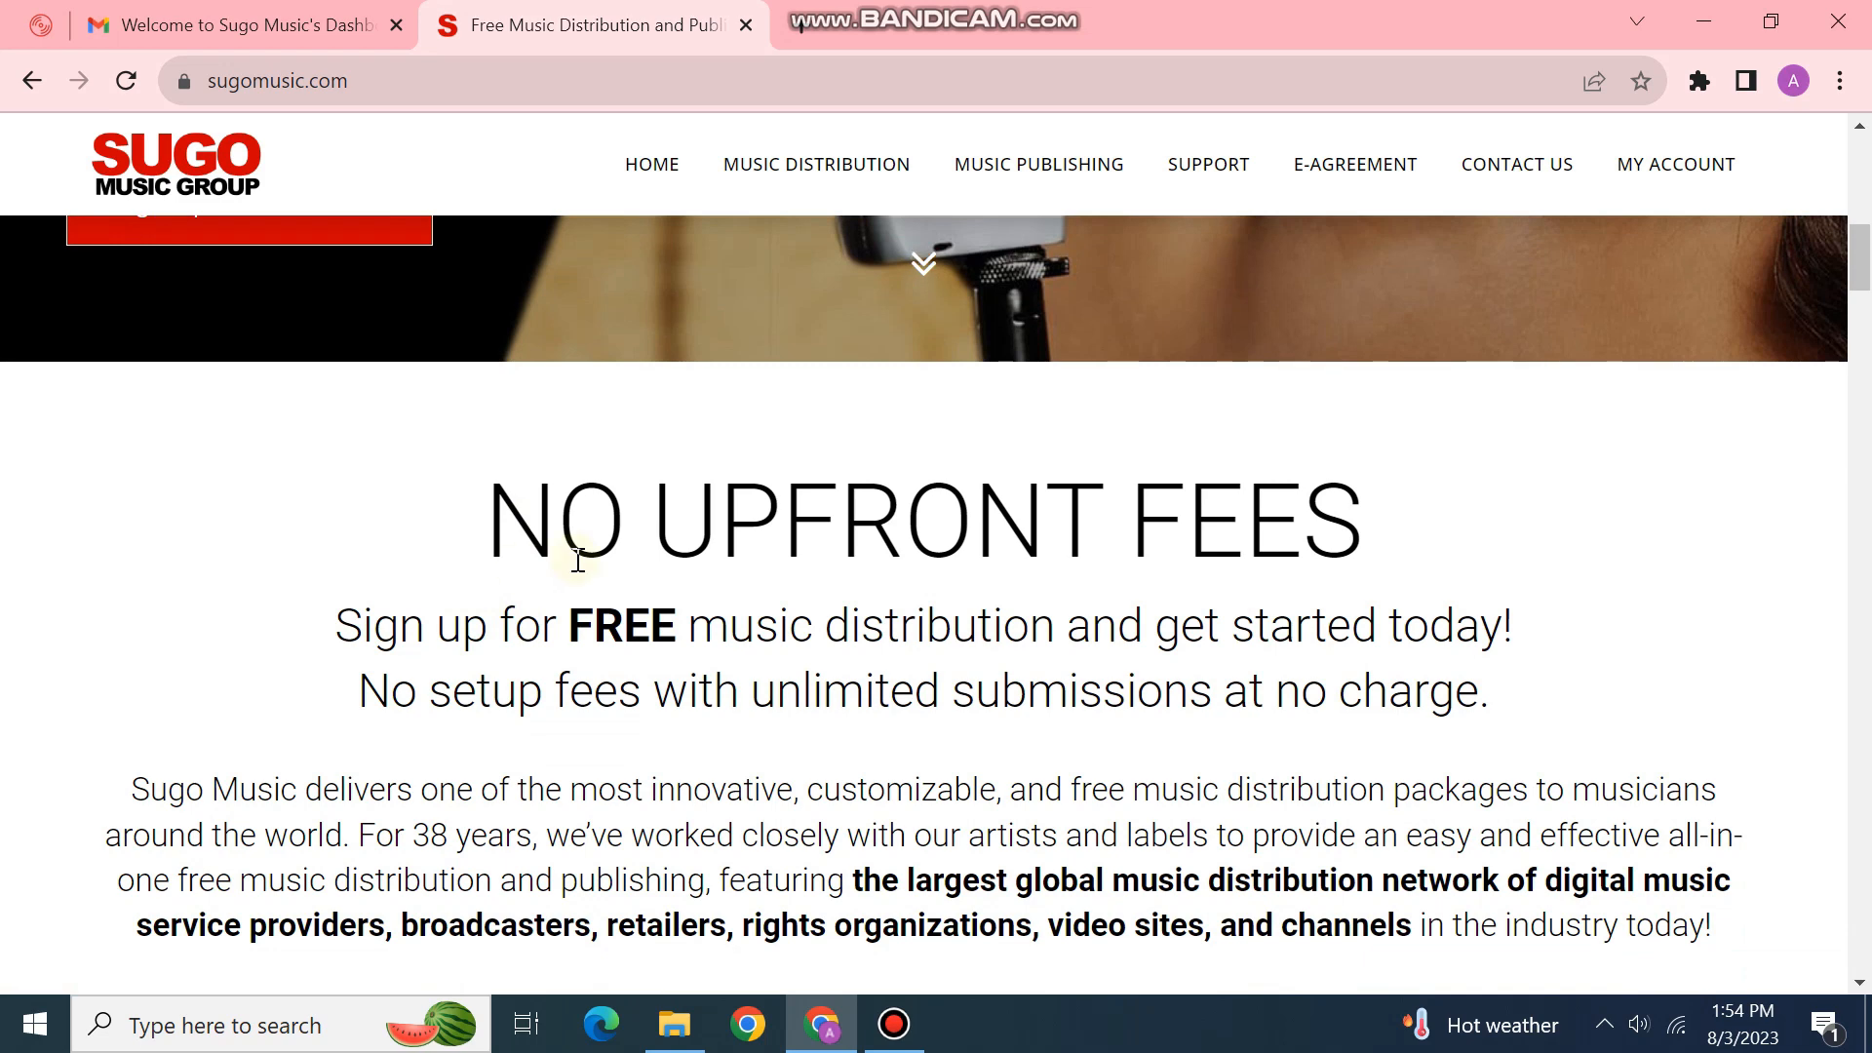
pyautogui.scroll(-3, 724, 600)
pyautogui.scroll(-18, 684, 600)
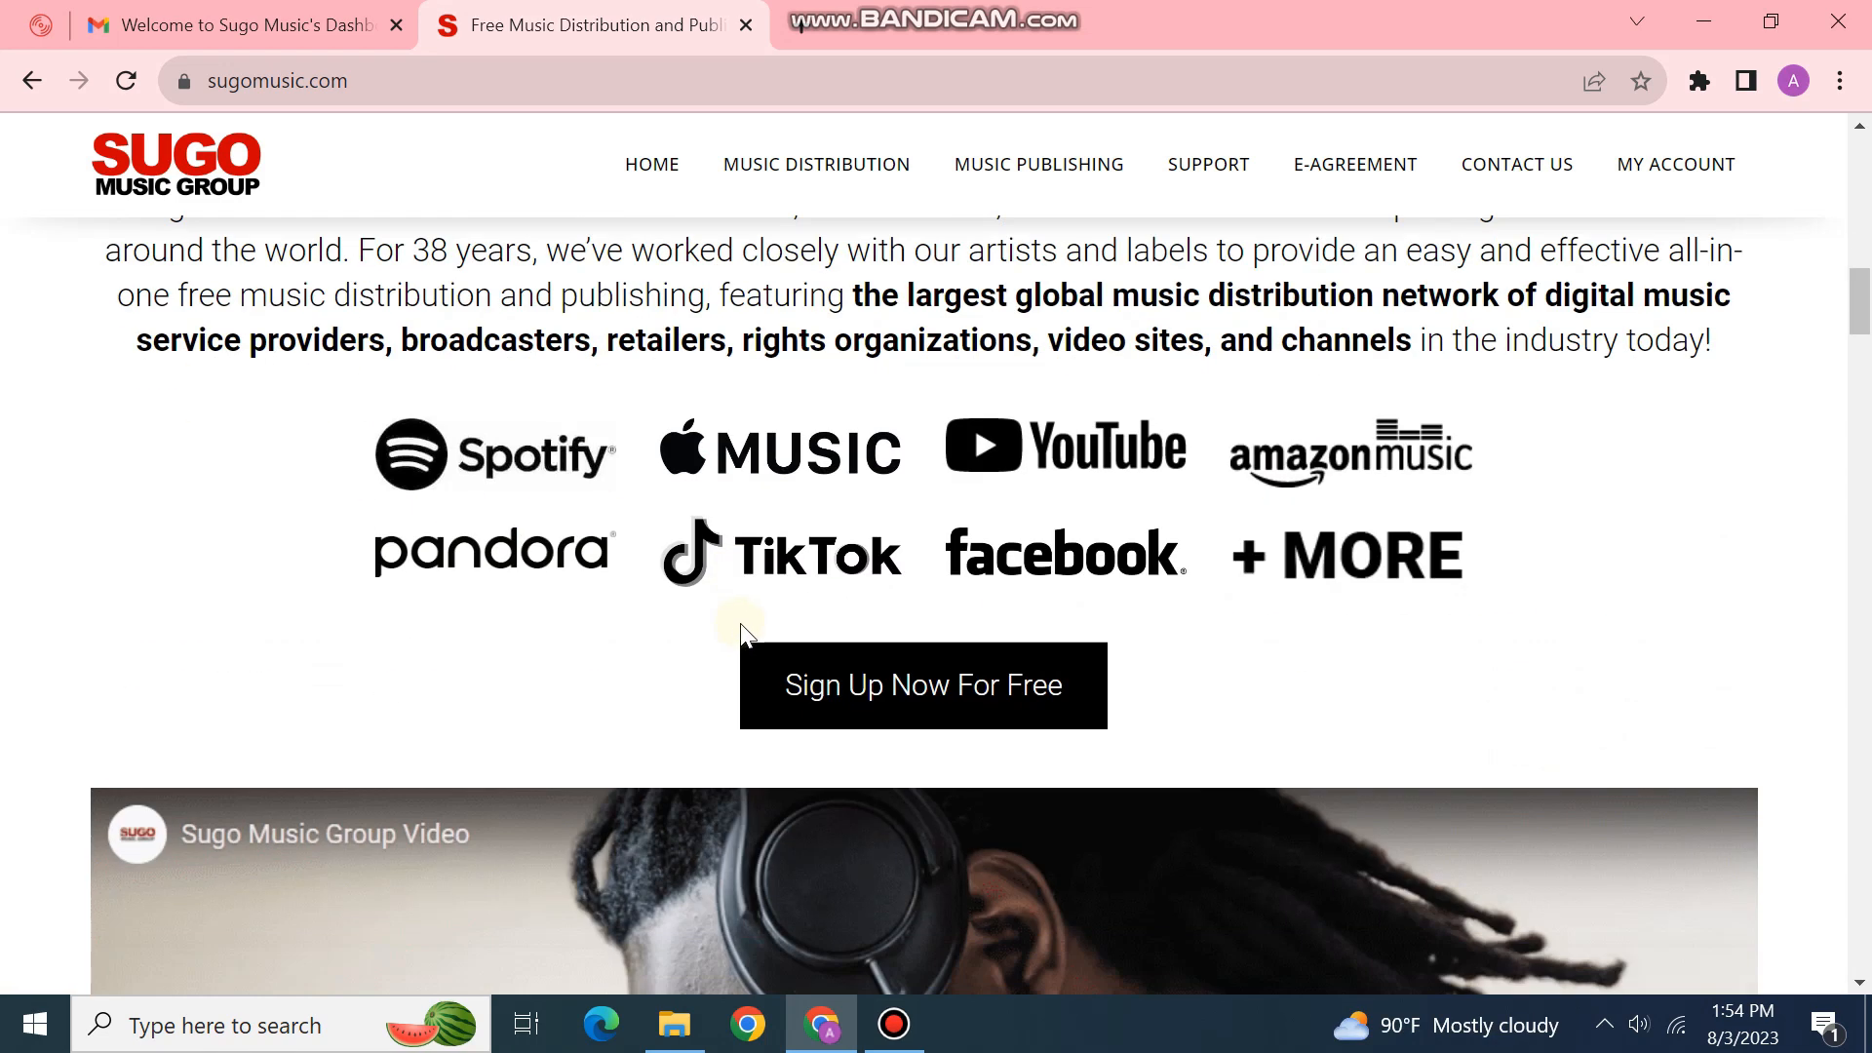
pyautogui.scroll(-20, 302, 679)
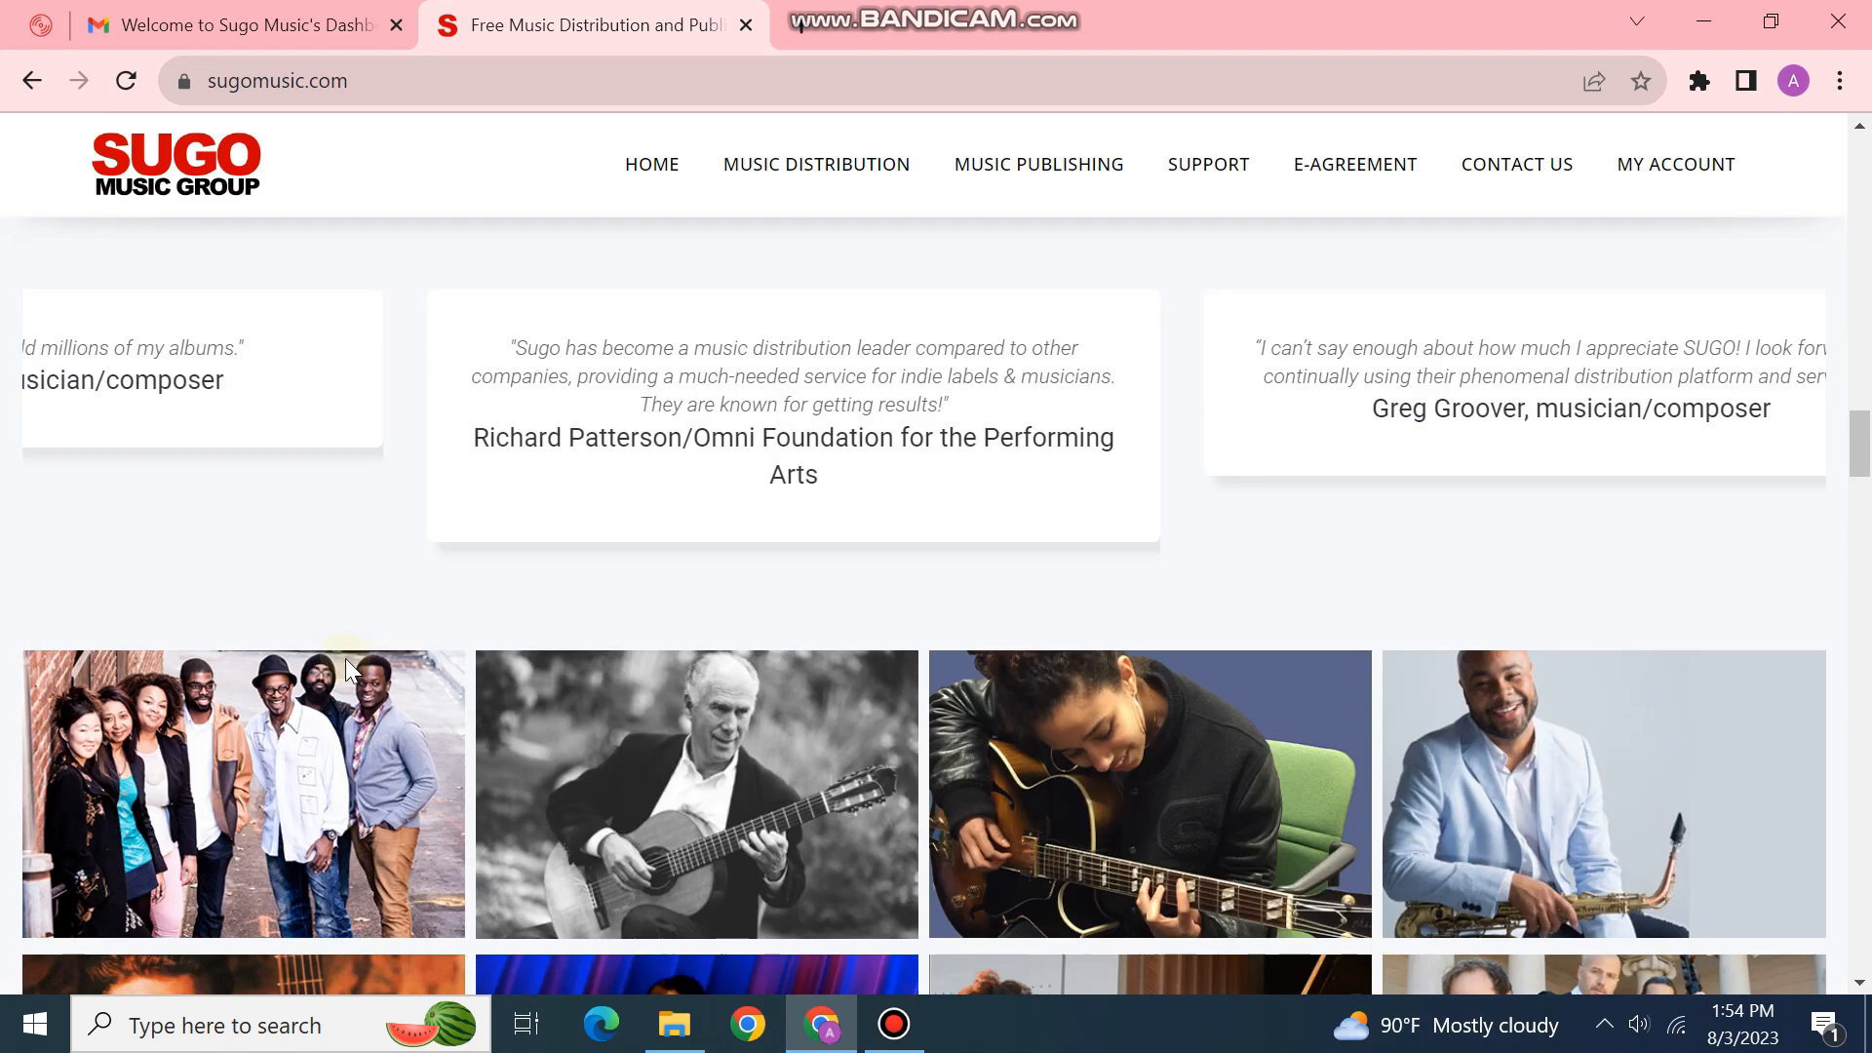
pyautogui.scroll(-20, 346, 666)
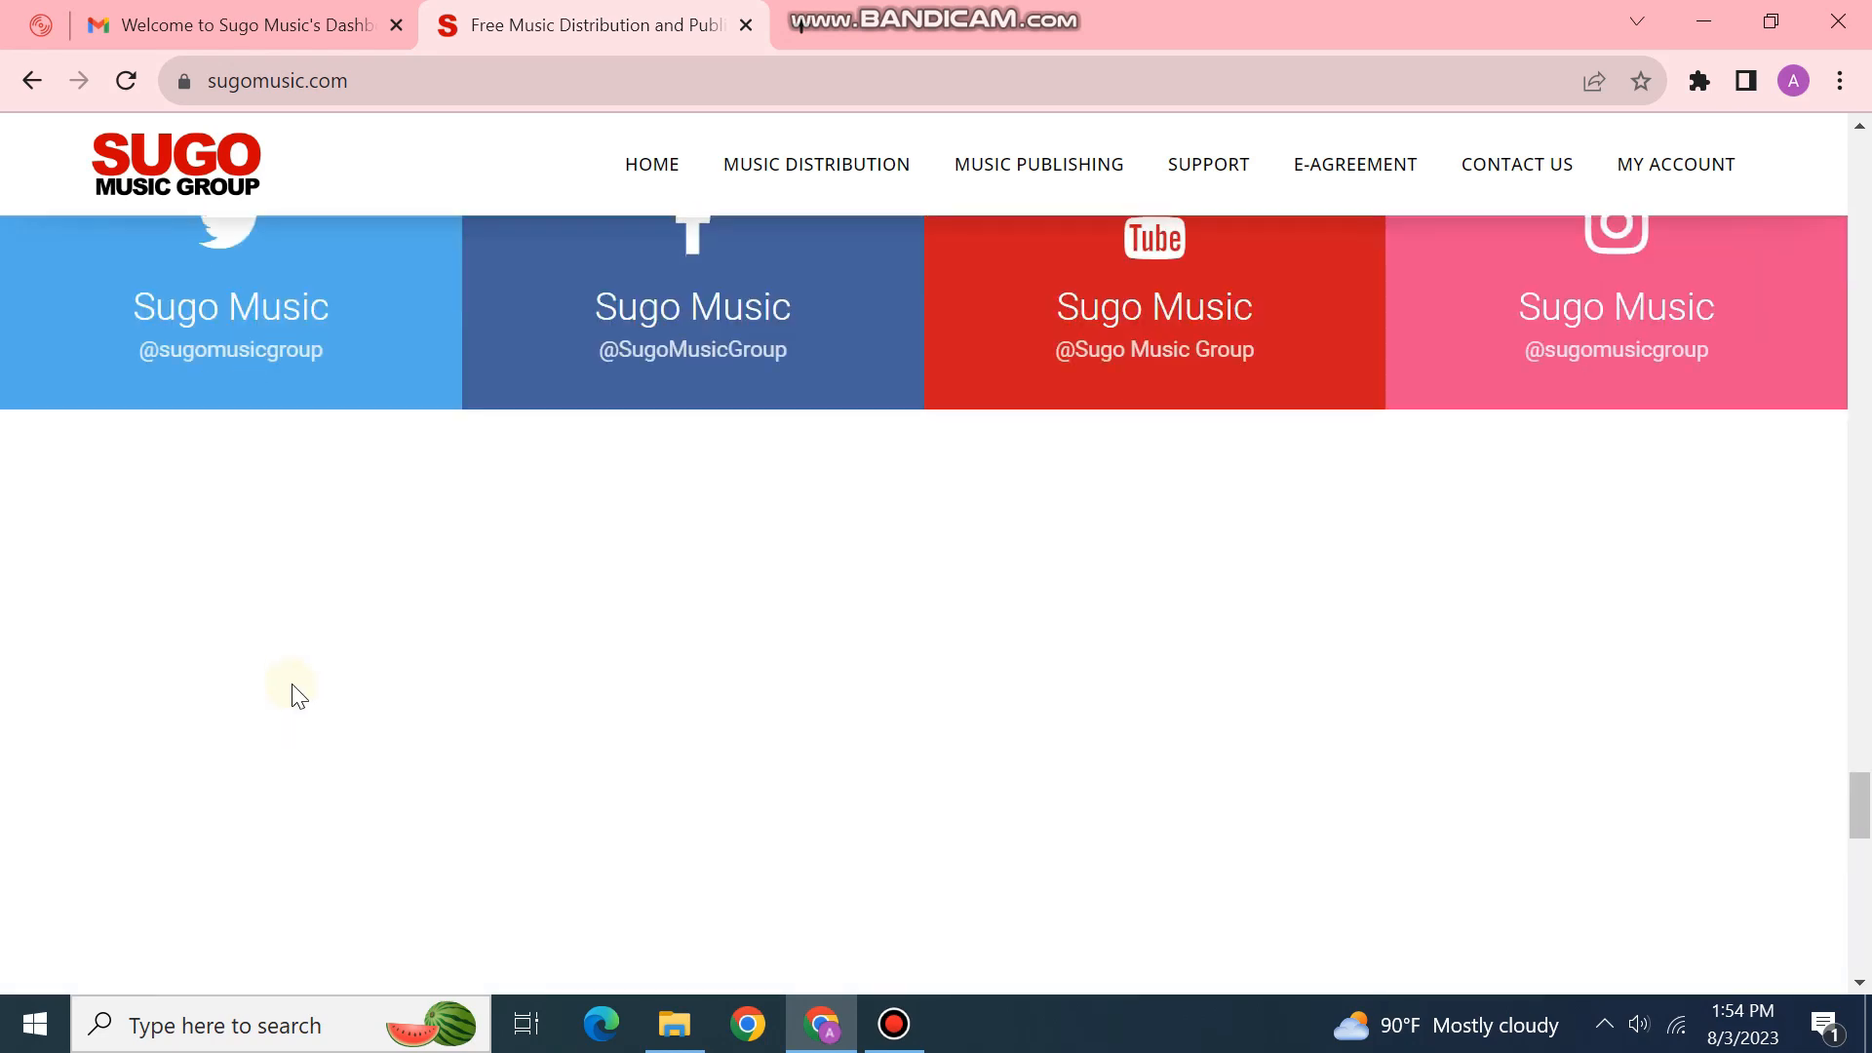
pyautogui.scroll(-6, 292, 688)
pyautogui.scroll(15, 322, 682)
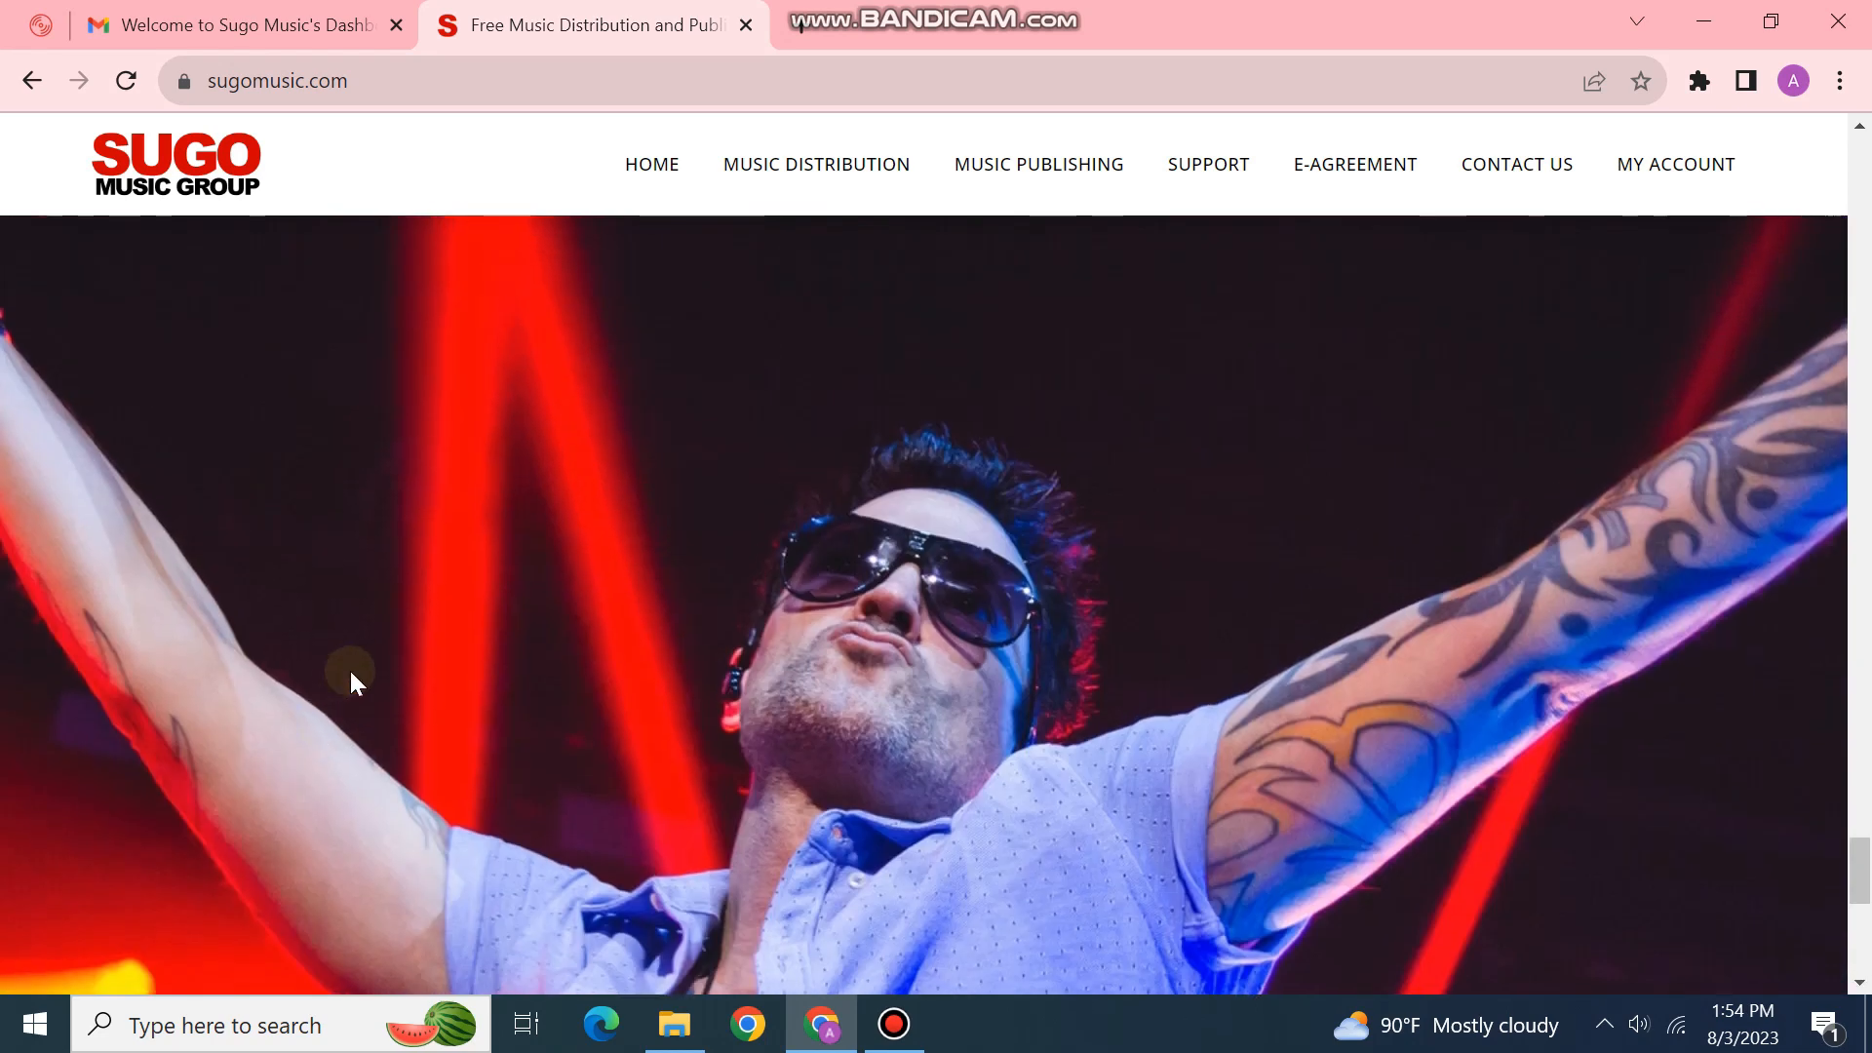
pyautogui.scroll(20, 349, 671)
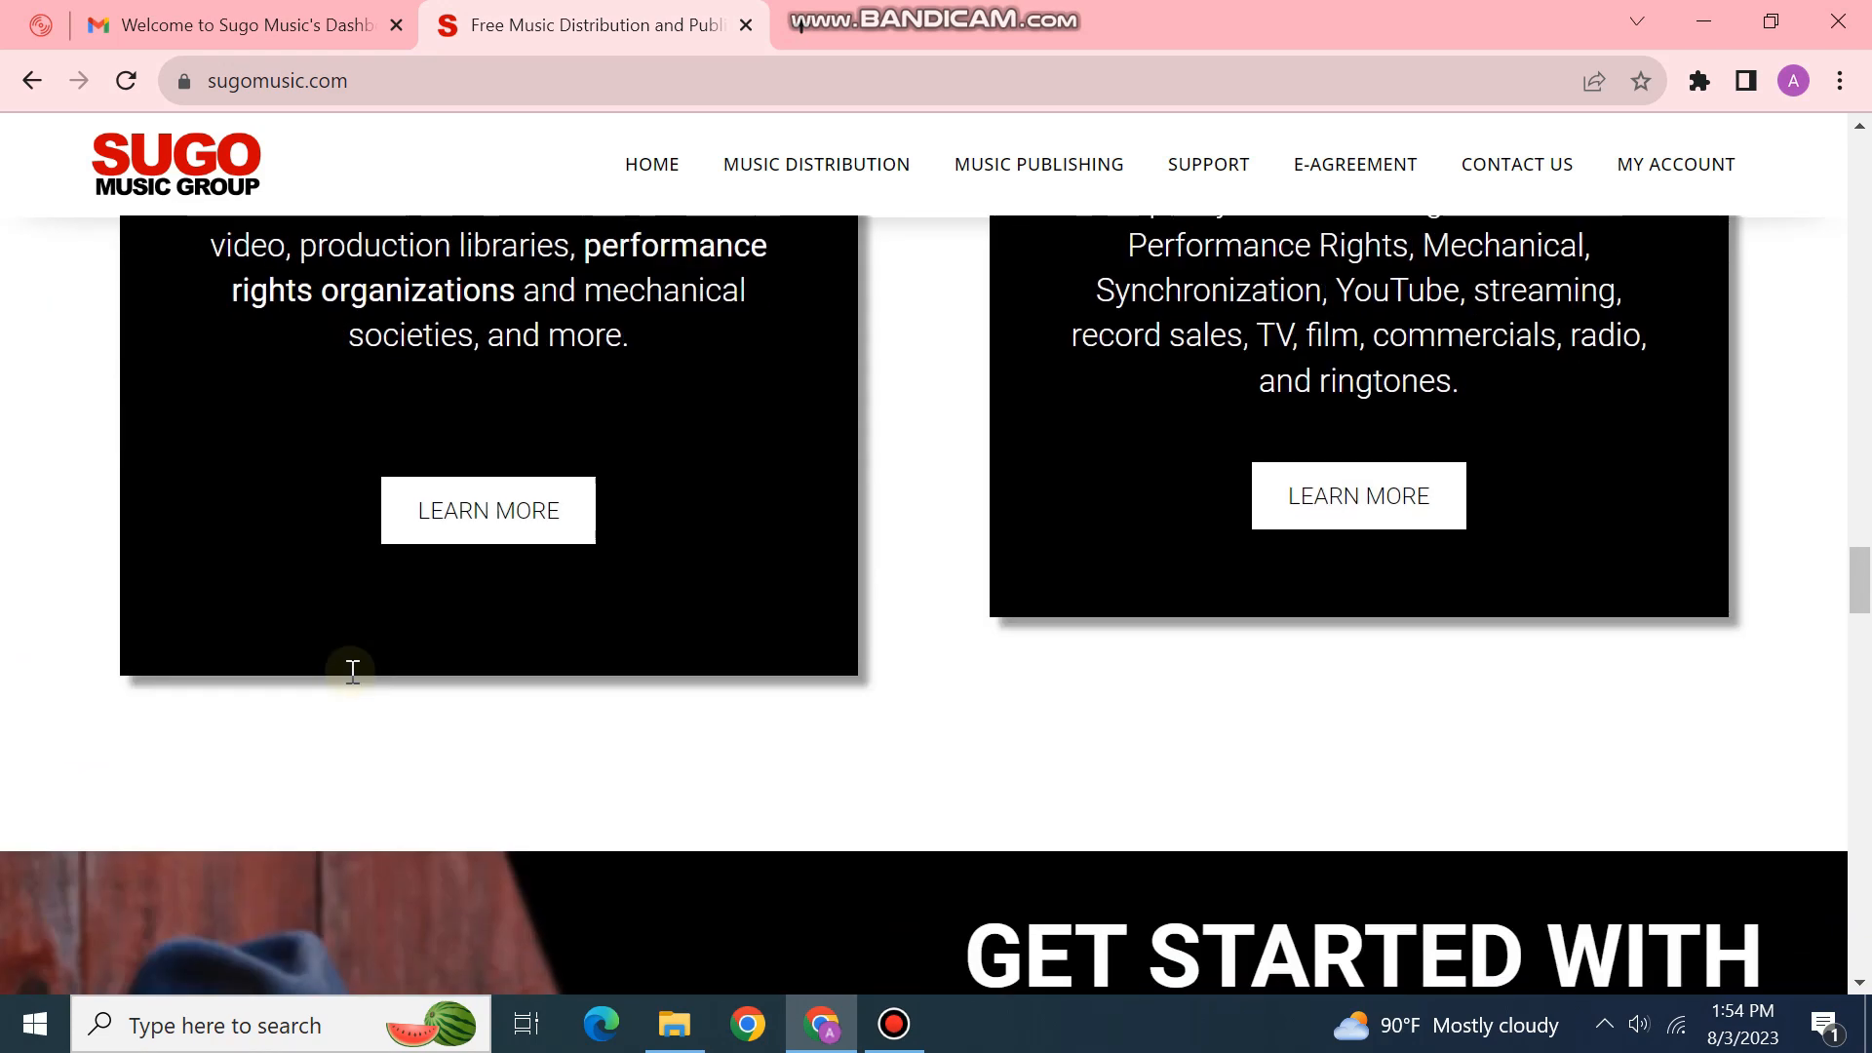
pyautogui.scroll(8, 353, 682)
pyautogui.scroll(-2, 354, 682)
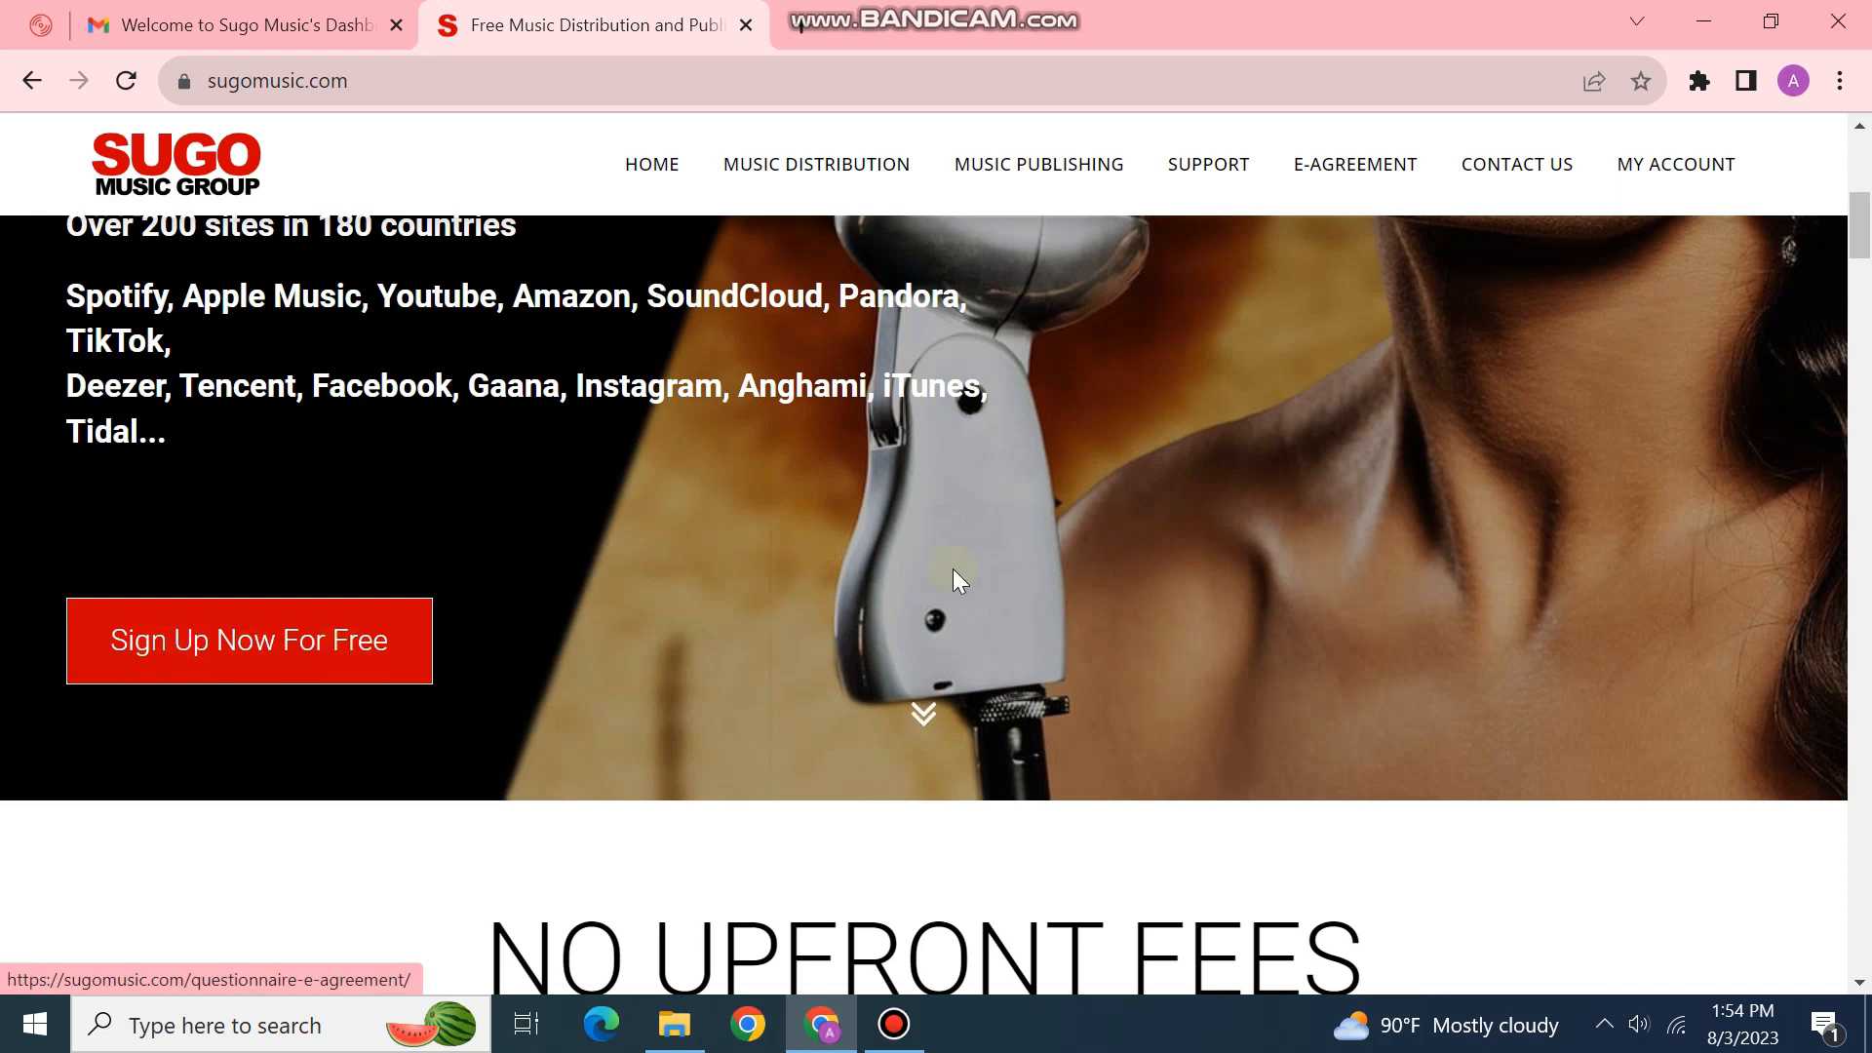
pyautogui.scroll(5, 944, 564)
pyautogui.scroll(-6, 938, 556)
pyautogui.scroll(-1, 650, 663)
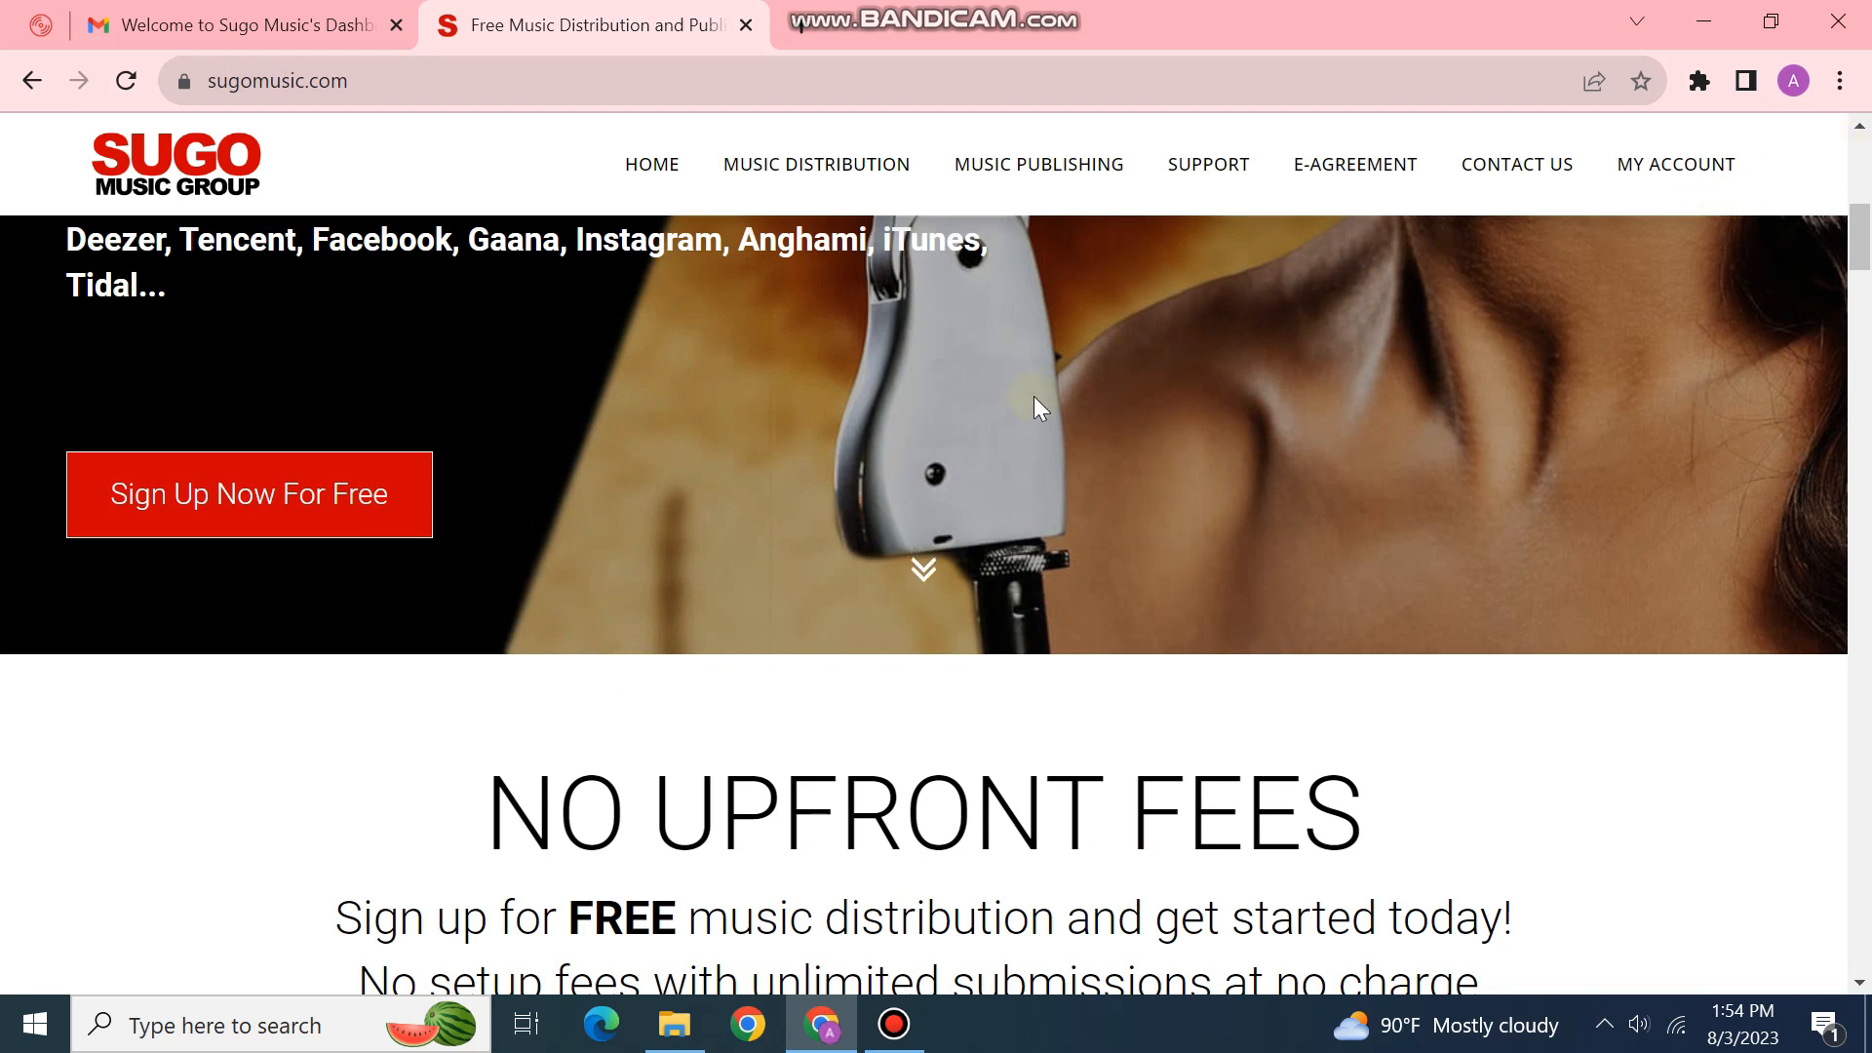
# Step: Go to MY ACCOUNT, log in, and view the account info page
pyautogui.click(1676, 168)
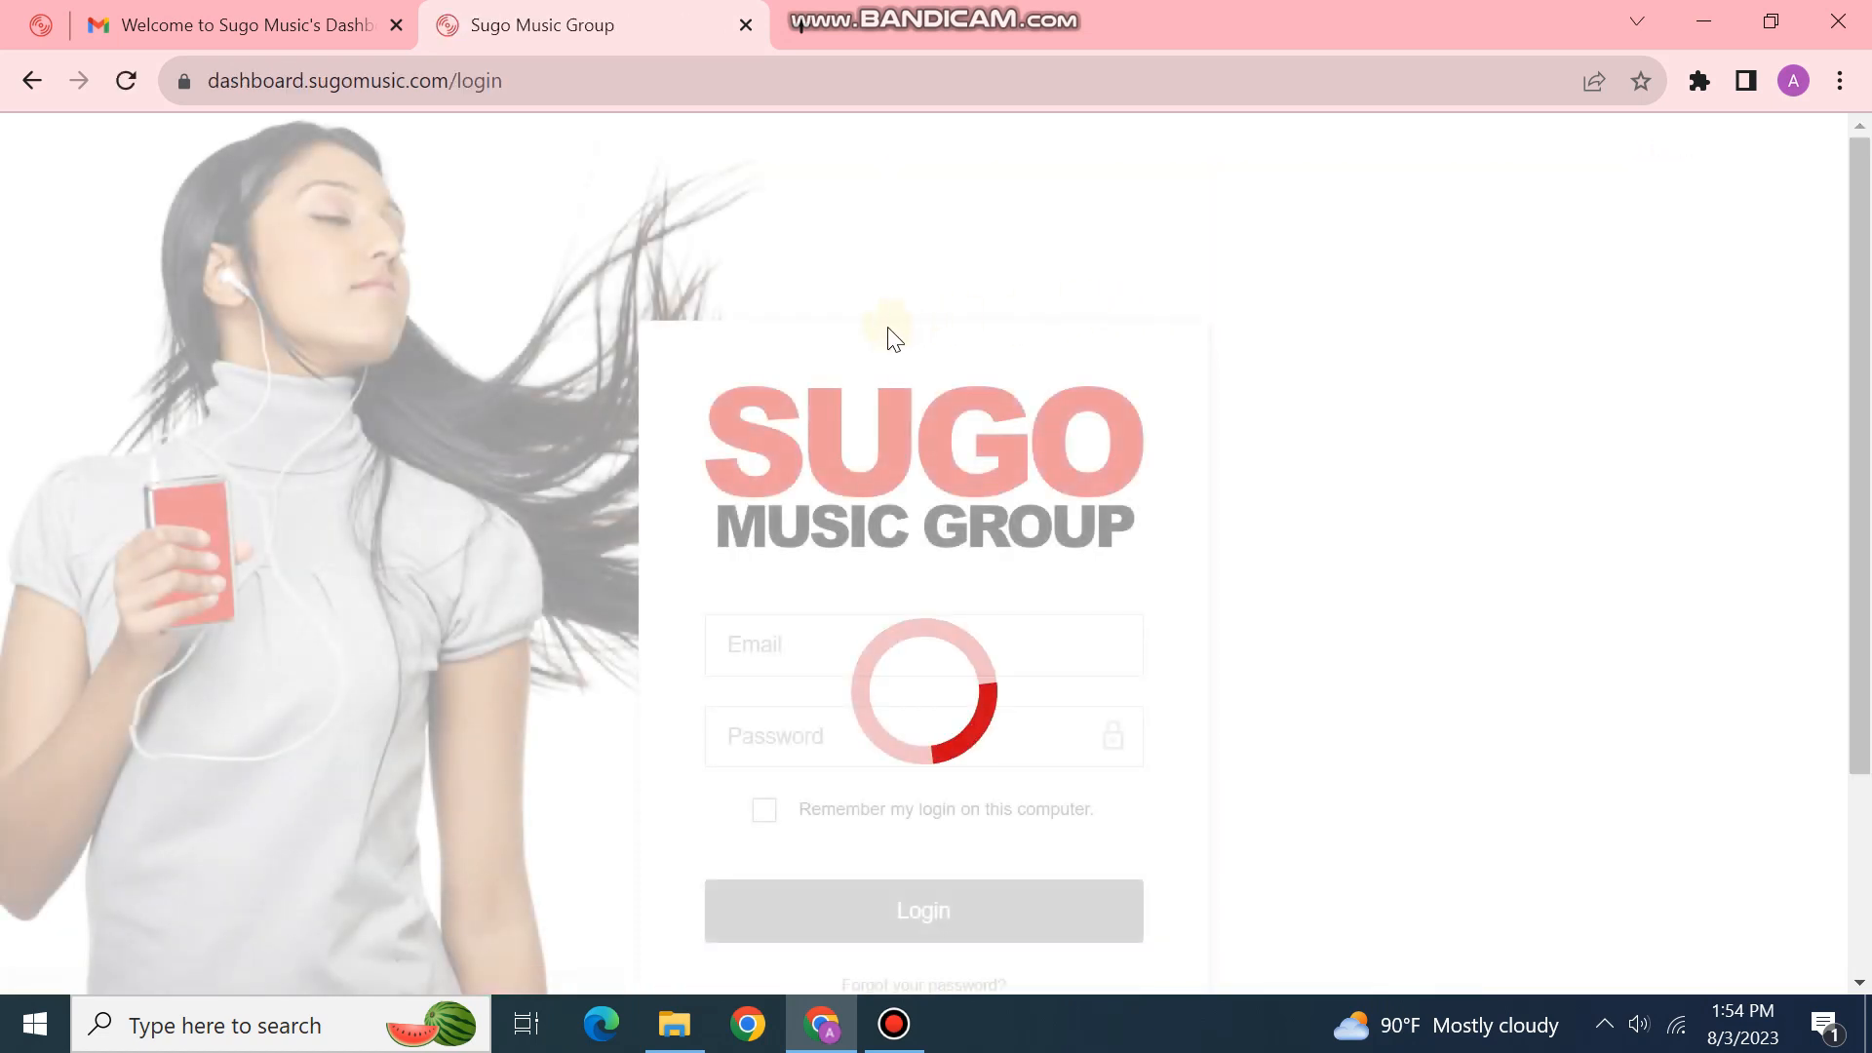
pyautogui.scroll(-1, 897, 351)
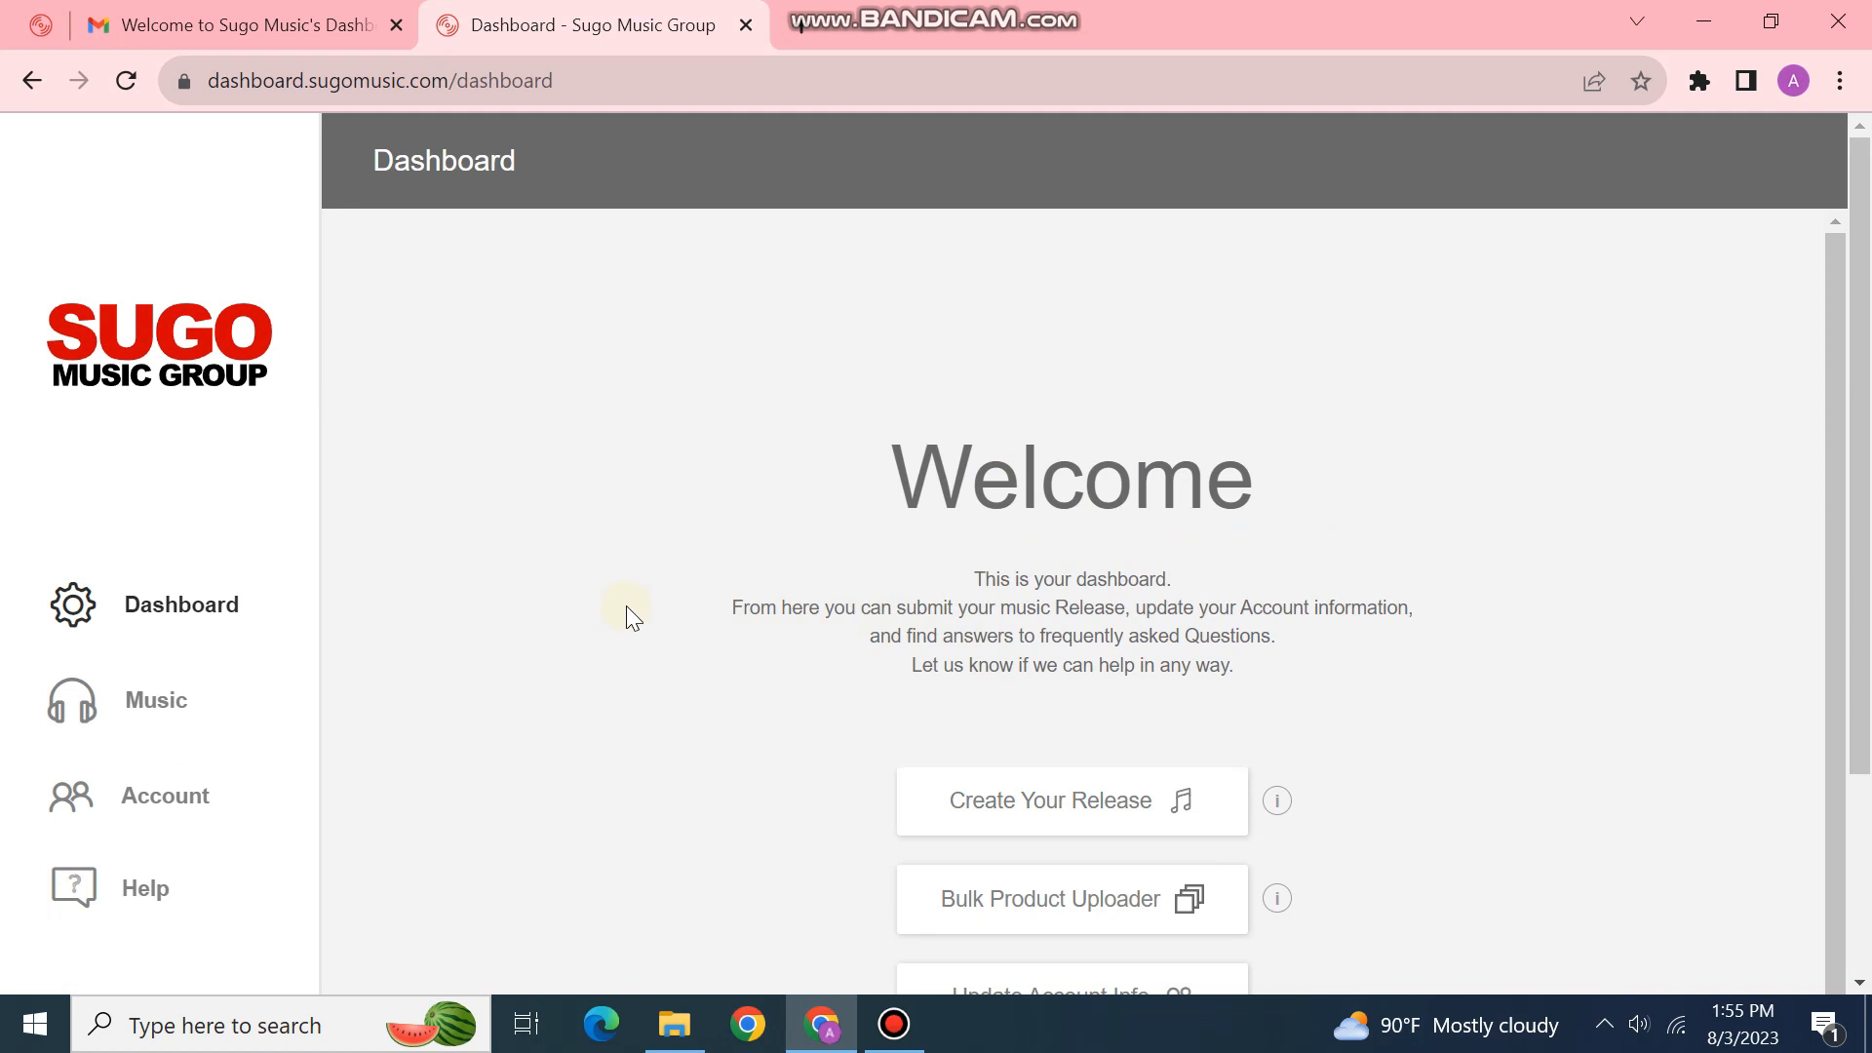
pyautogui.scroll(-2, 636, 597)
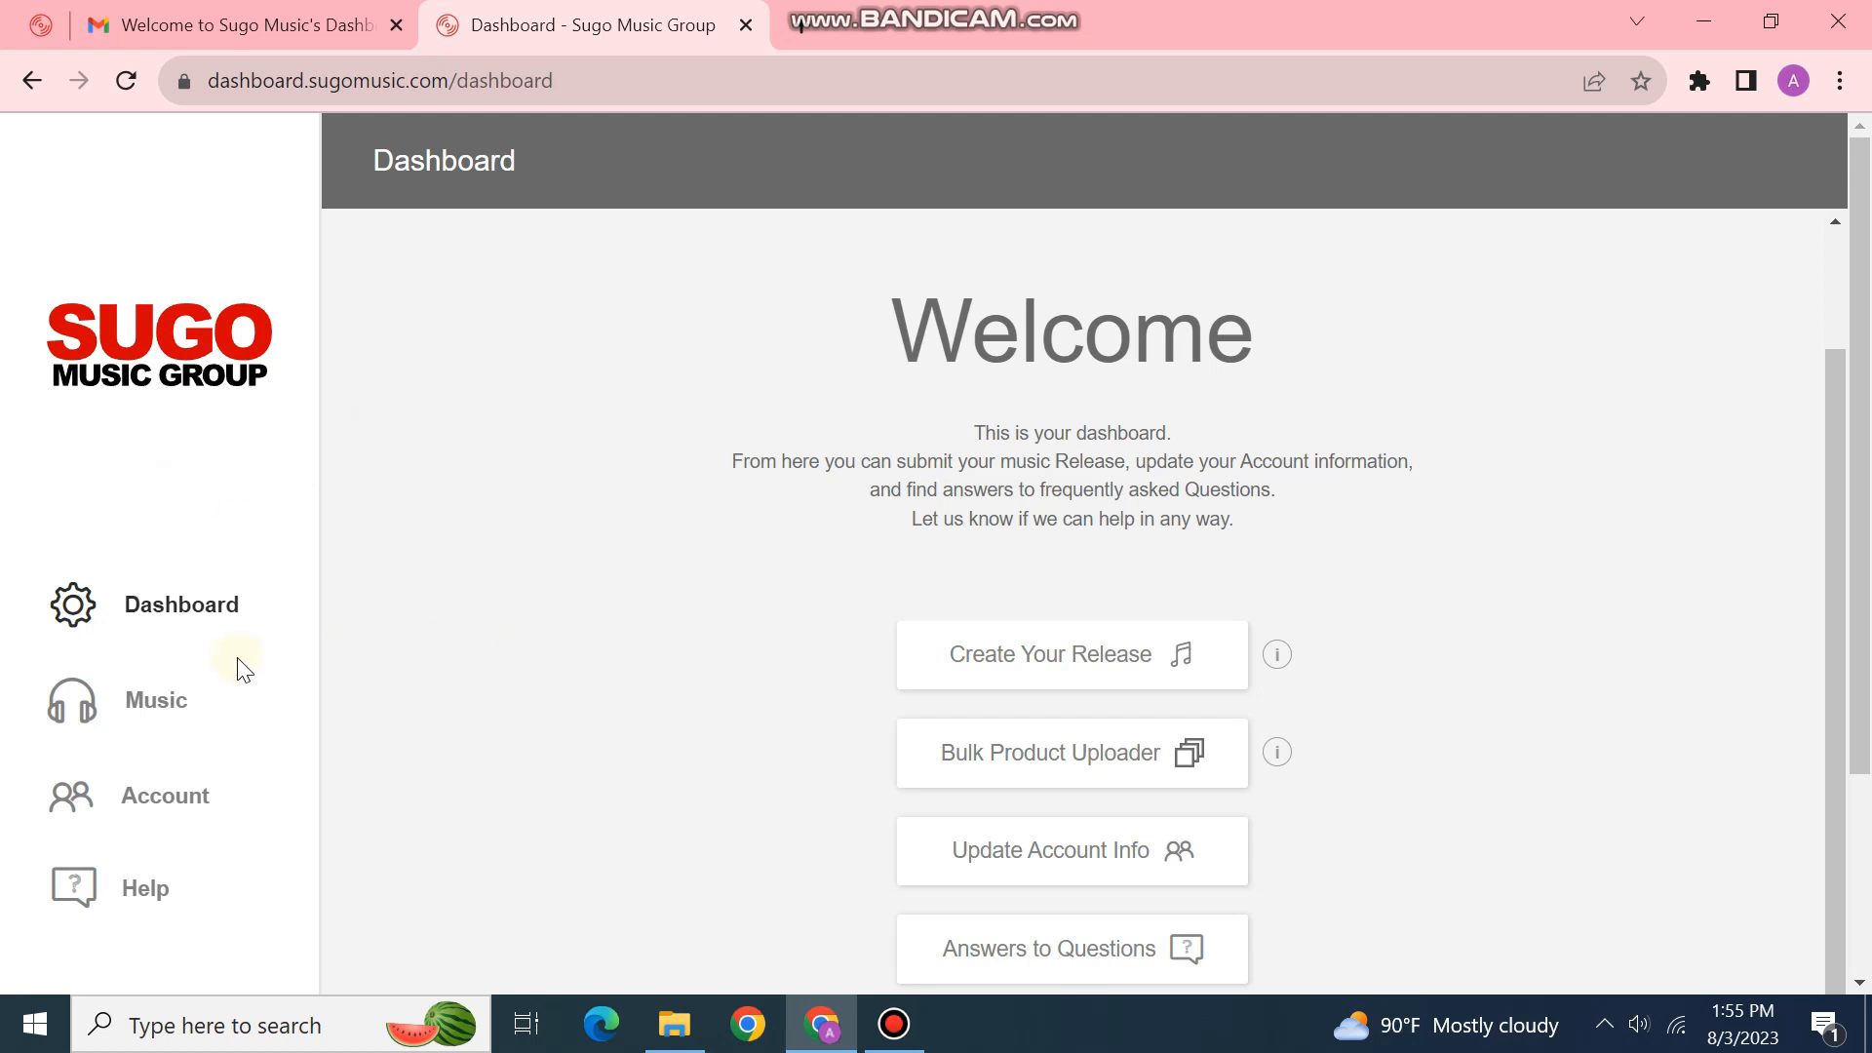
pyautogui.click(161, 714)
pyautogui.click(176, 847)
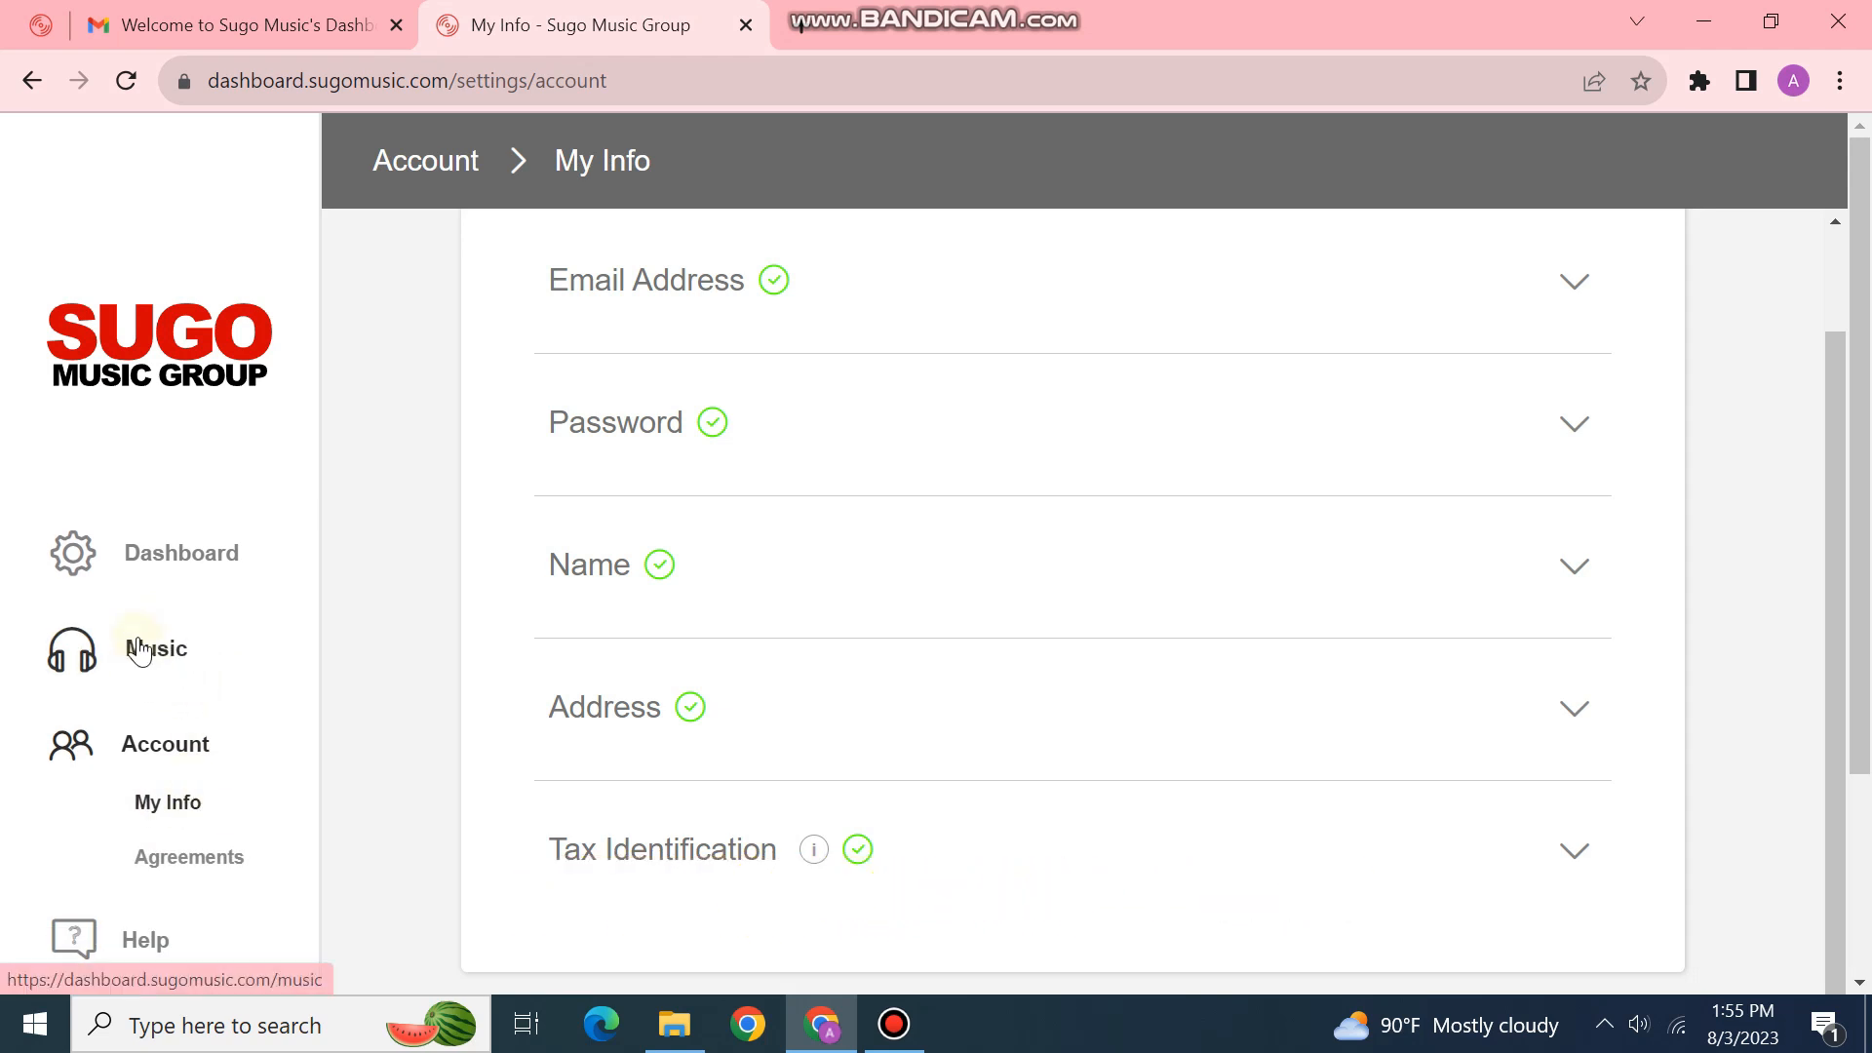
# Step: Check the Lovely Mind release and its date in Releases, then return to Dashboard
pyautogui.click(137, 653)
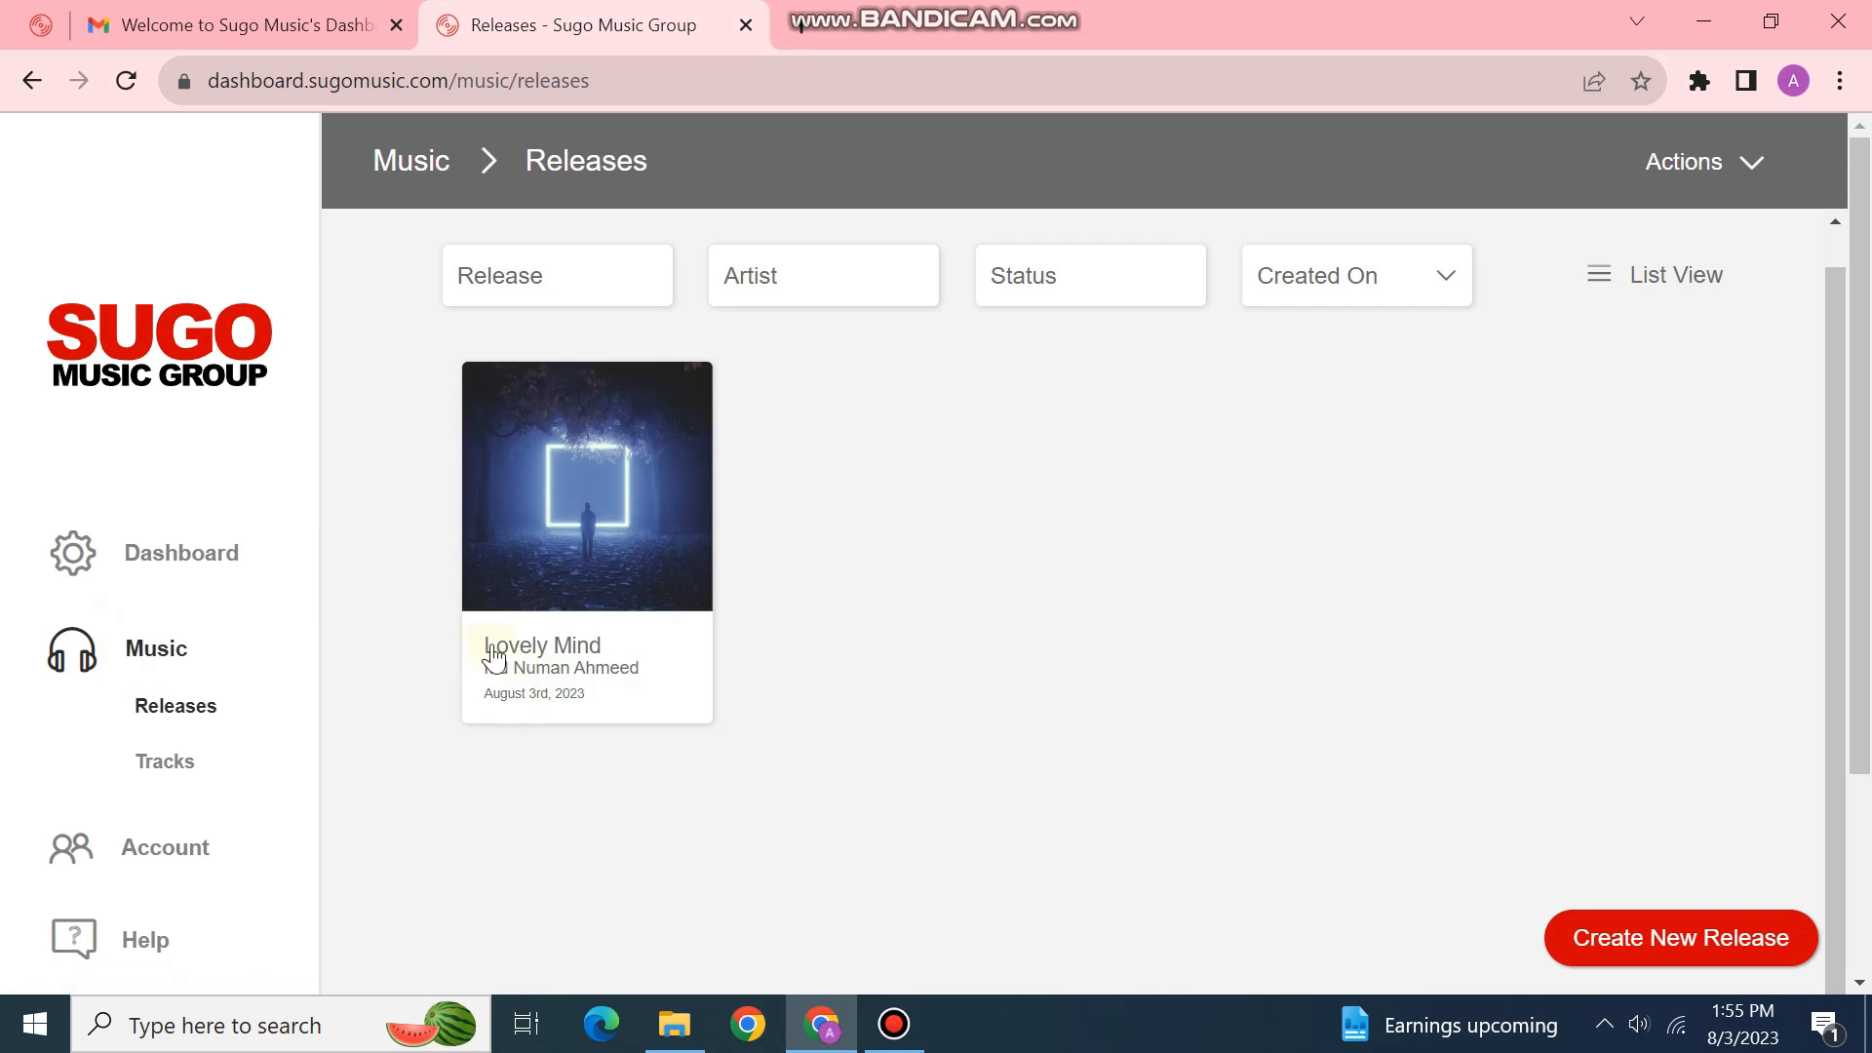
pyautogui.moveTo(488, 698); pyautogui.dragTo(610, 700)
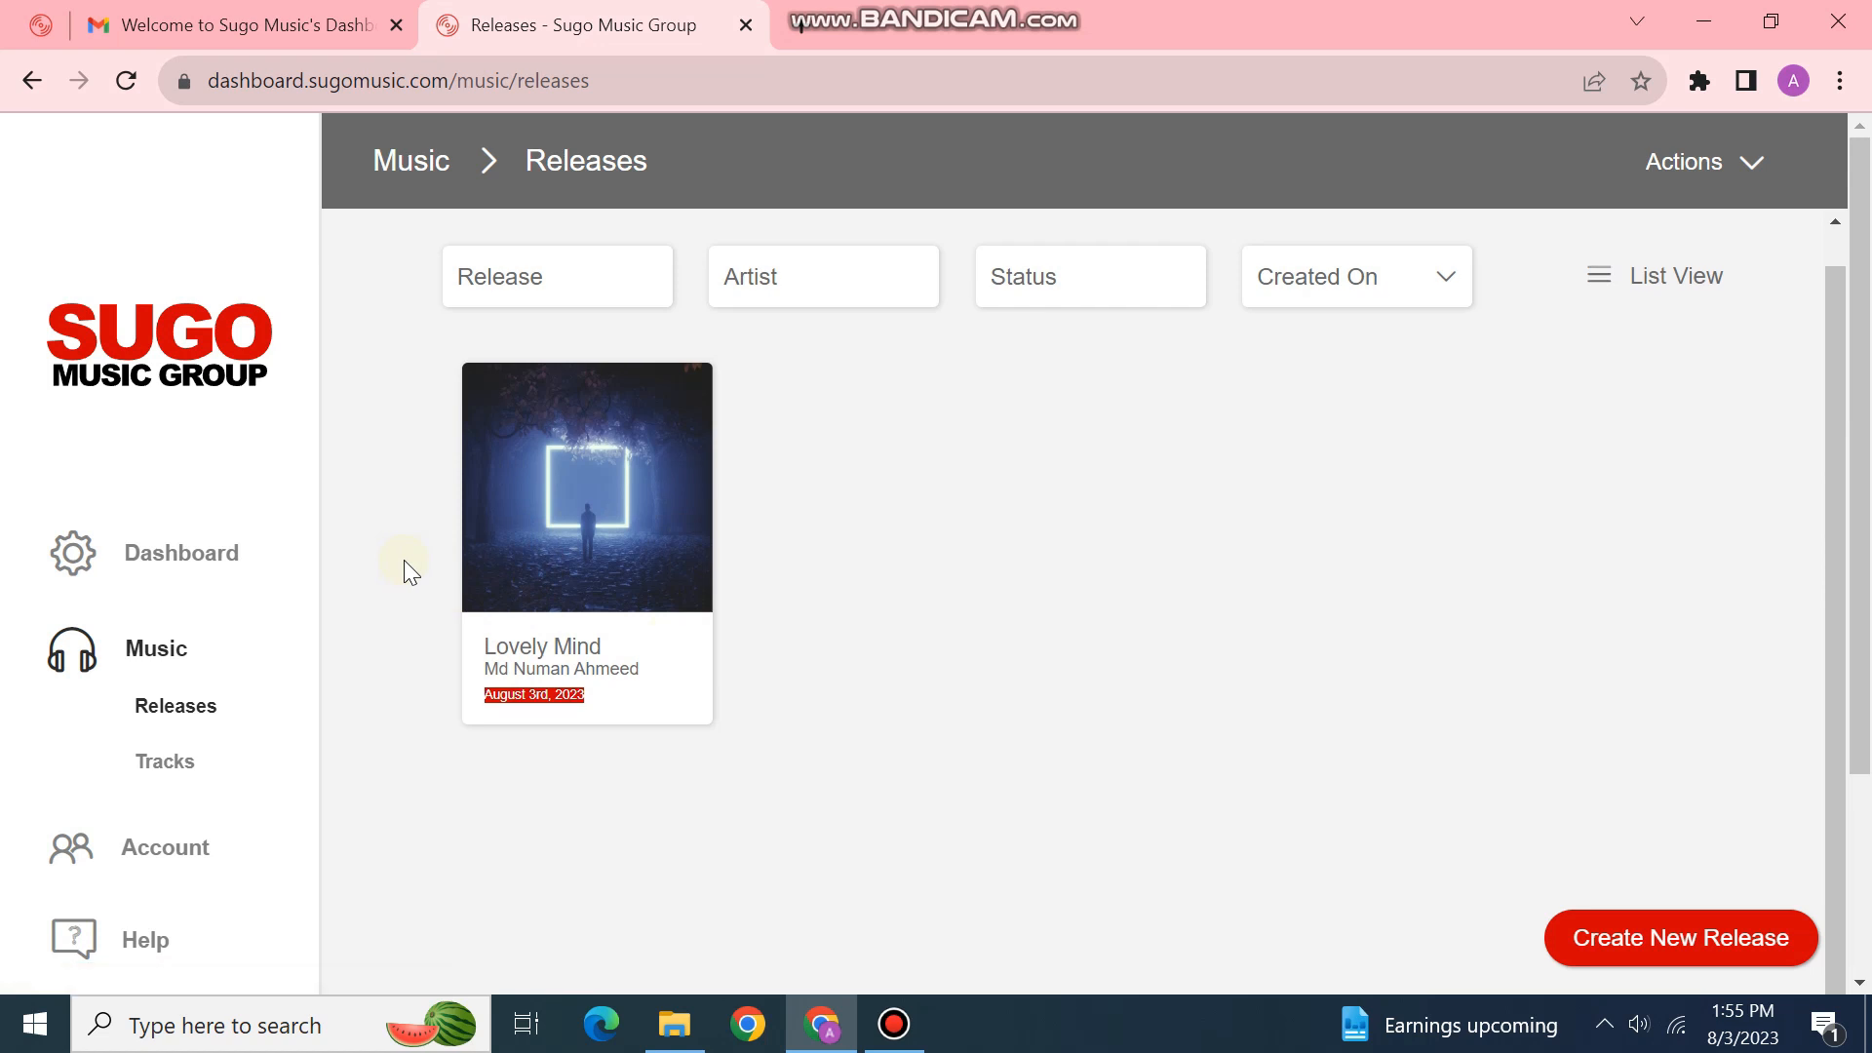
pyautogui.scroll(1, 404, 560)
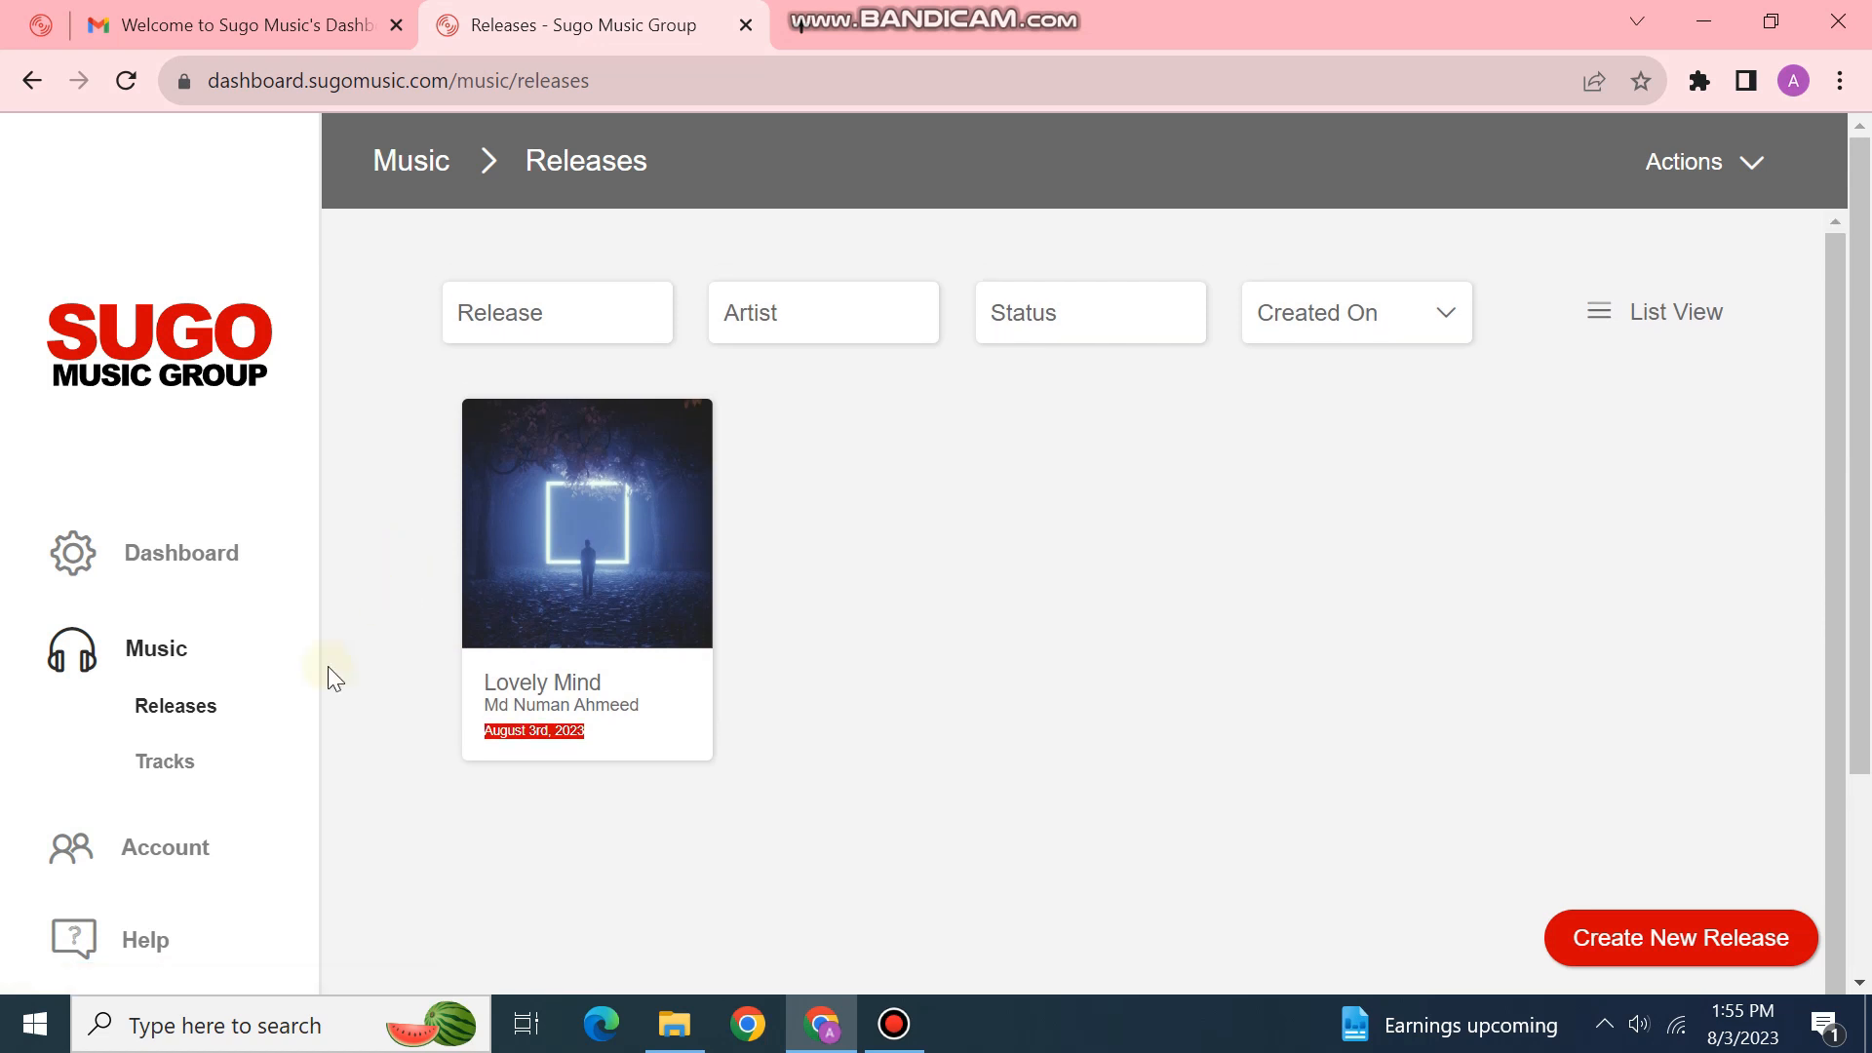
pyautogui.click(174, 563)
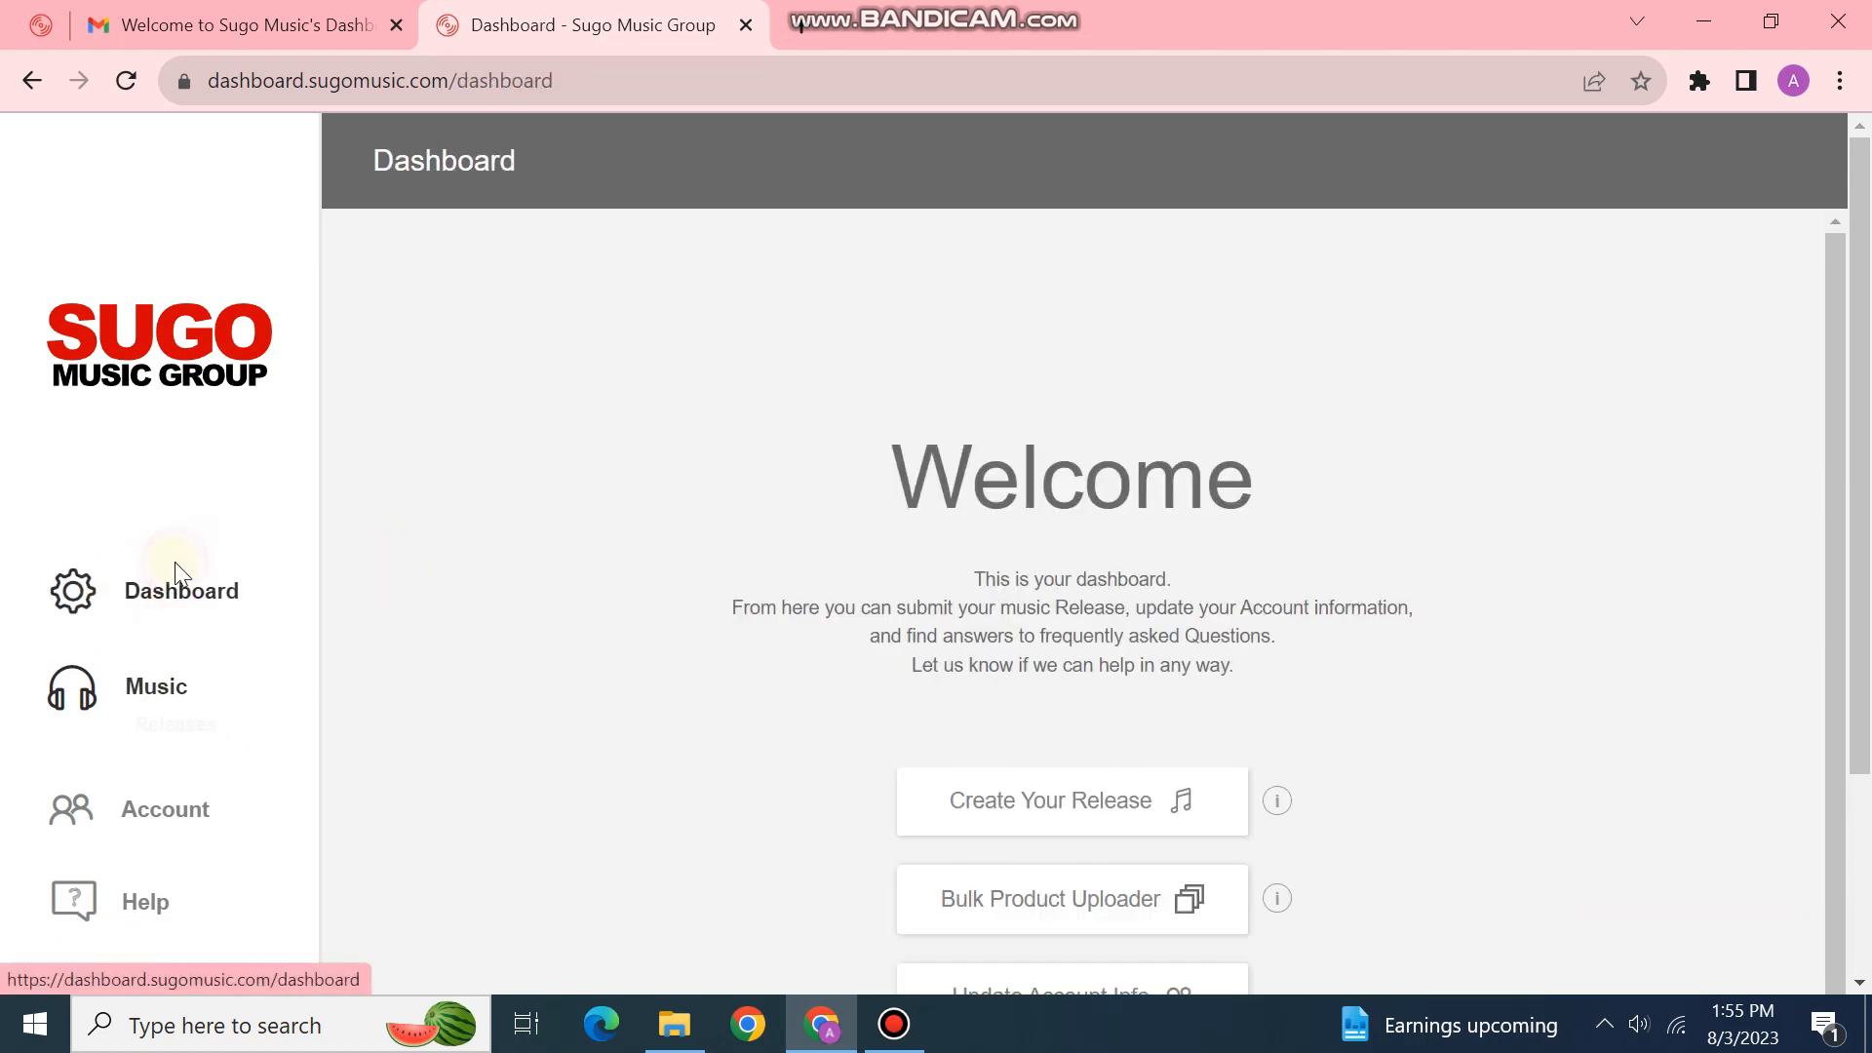
pyautogui.scroll(-5, 1092, 669)
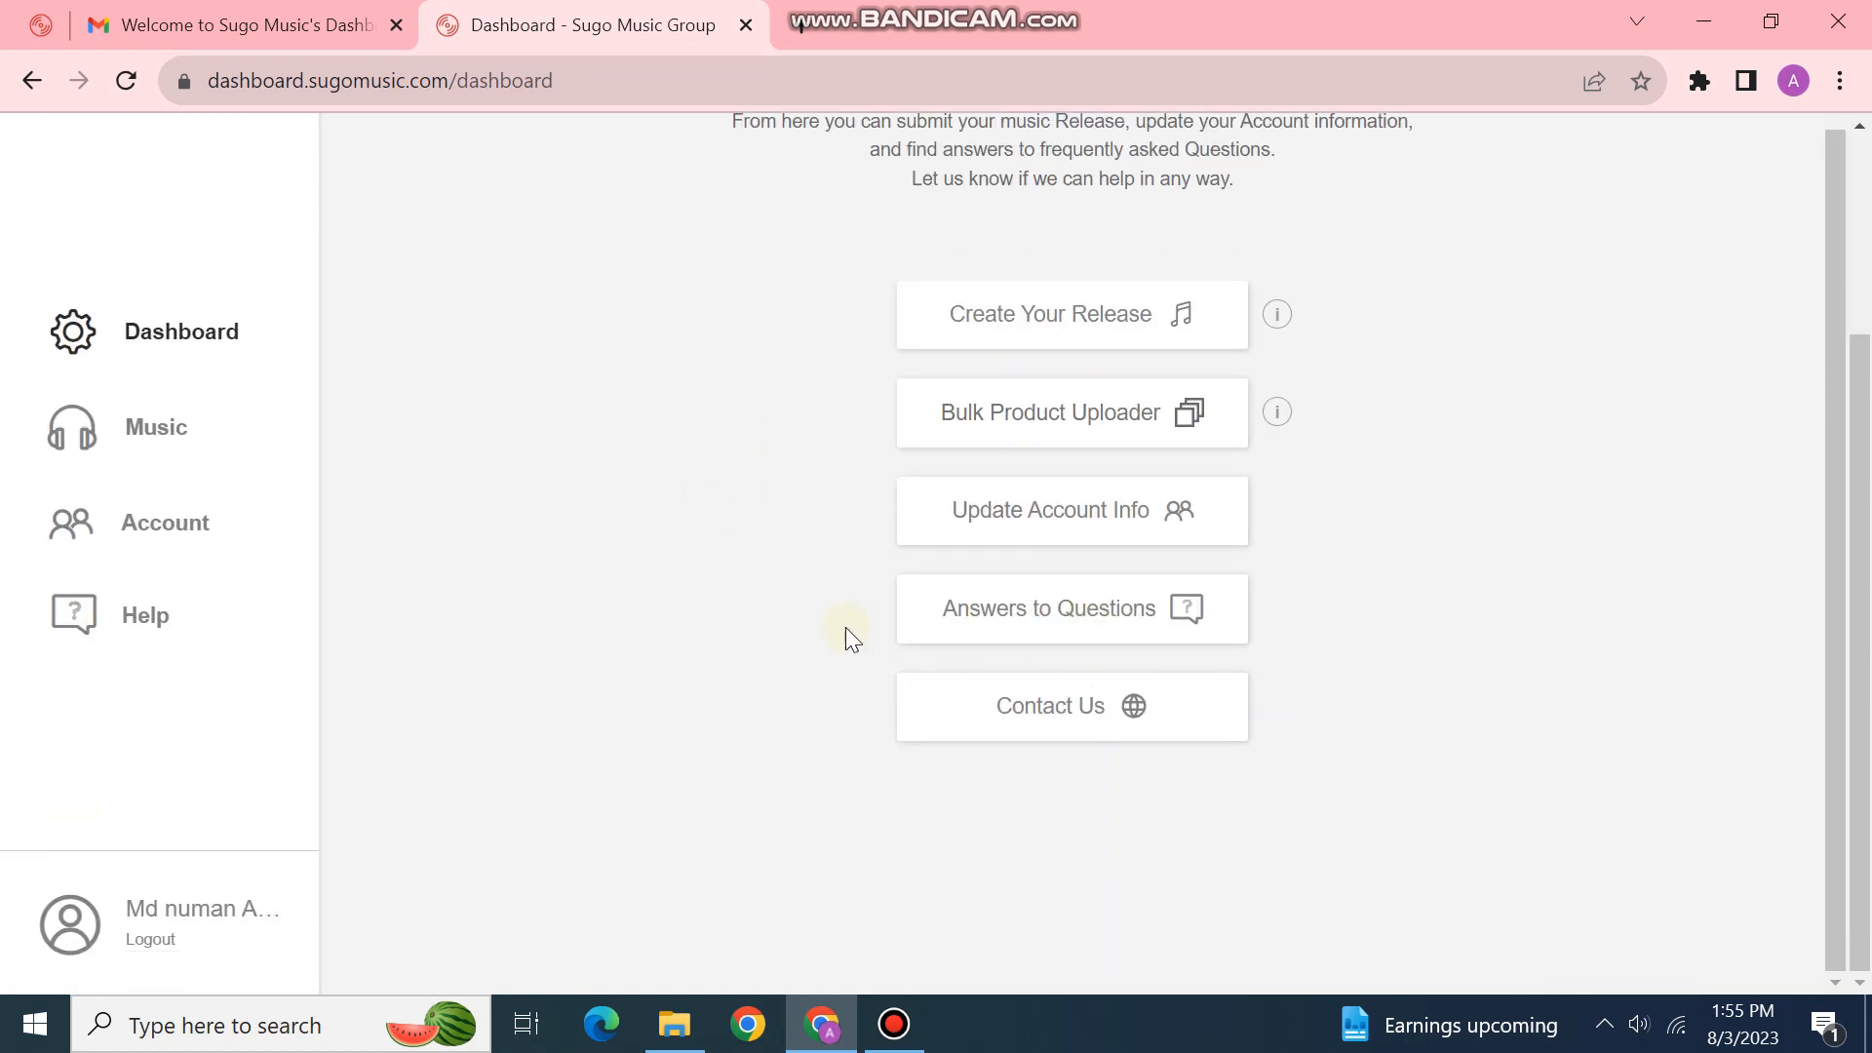
pyautogui.click(1051, 333)
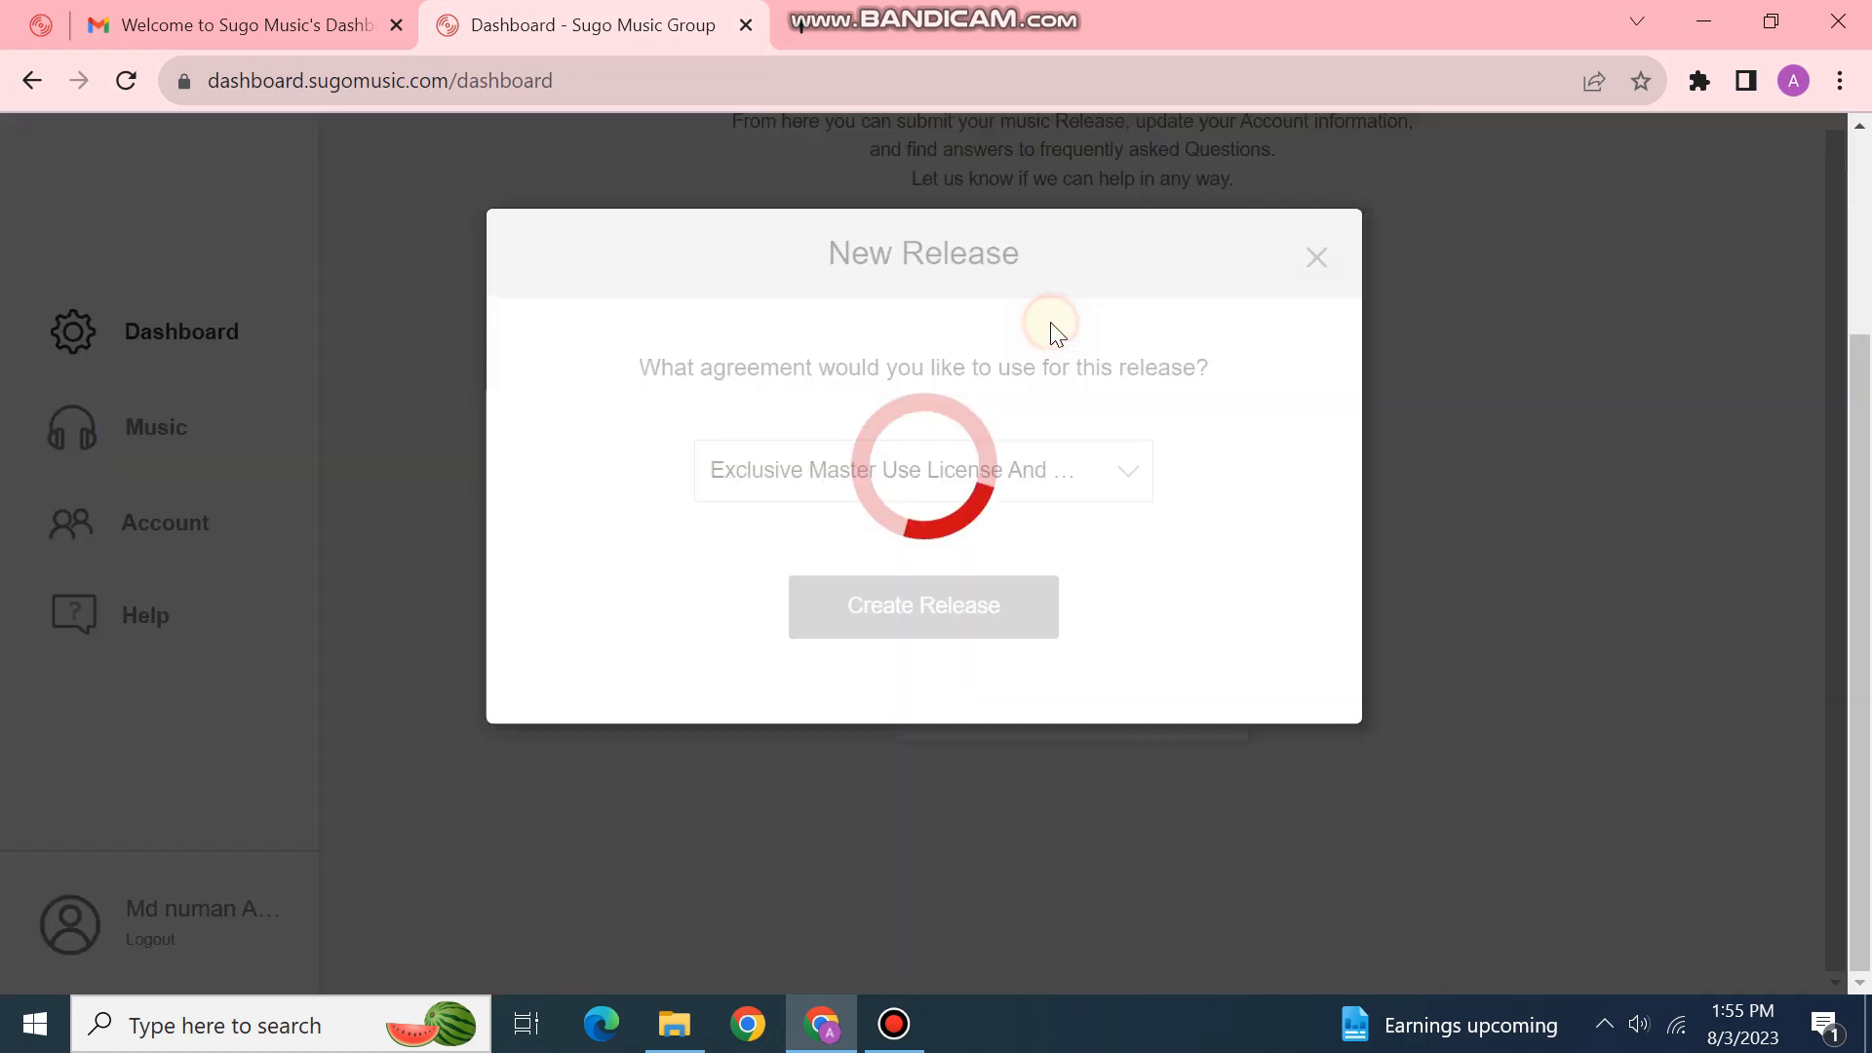
pyautogui.click(988, 497)
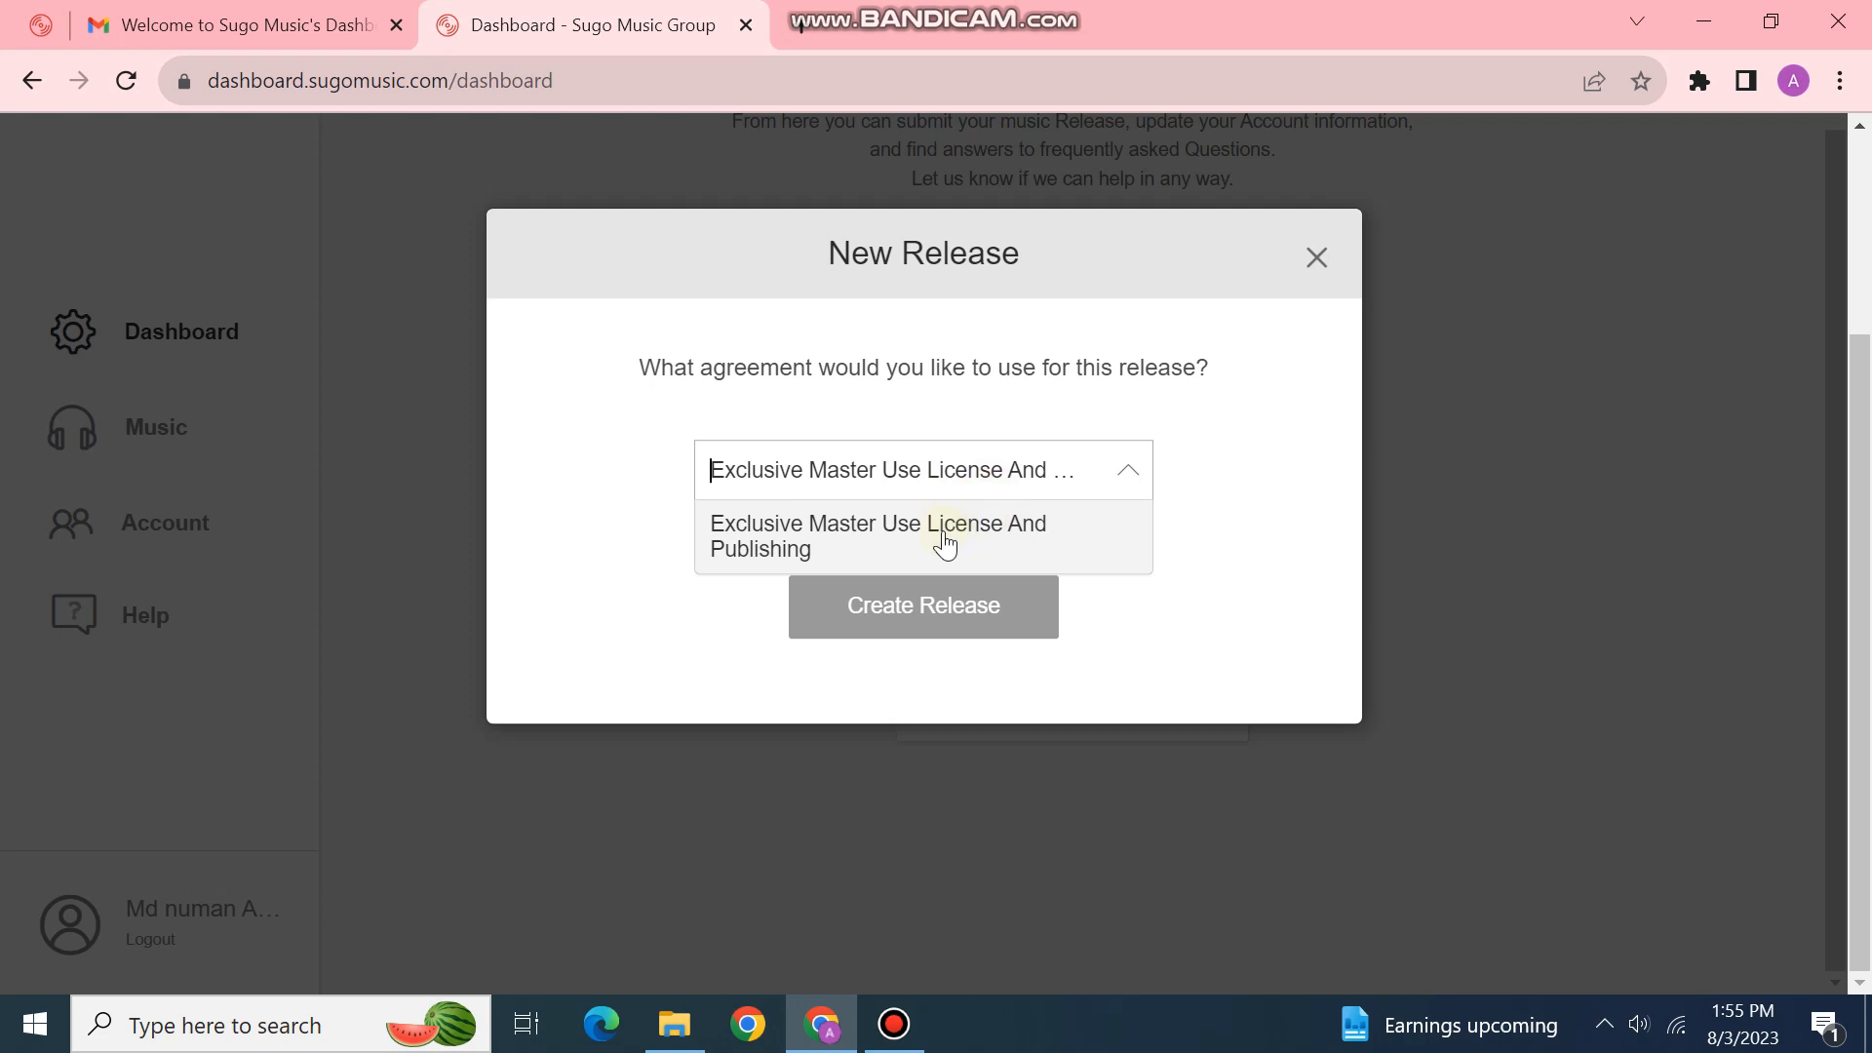
pyautogui.click(856, 549)
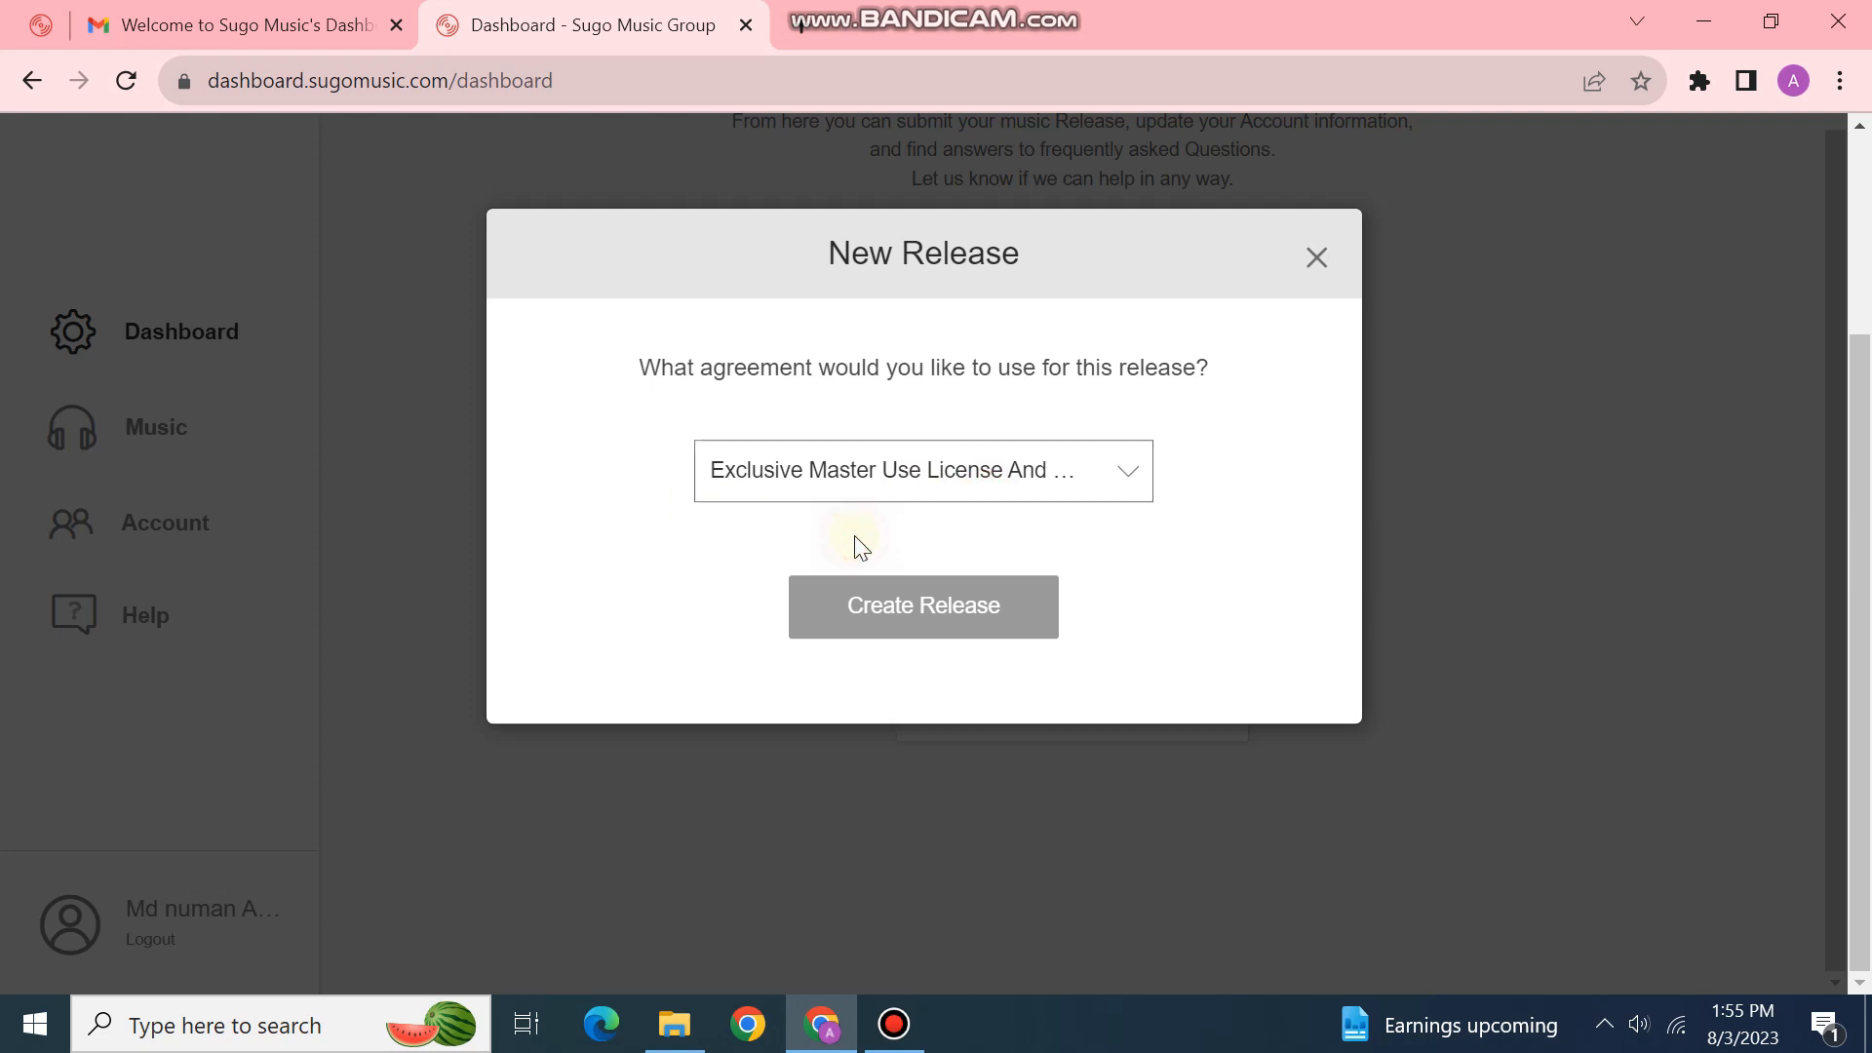
pyautogui.click(933, 616)
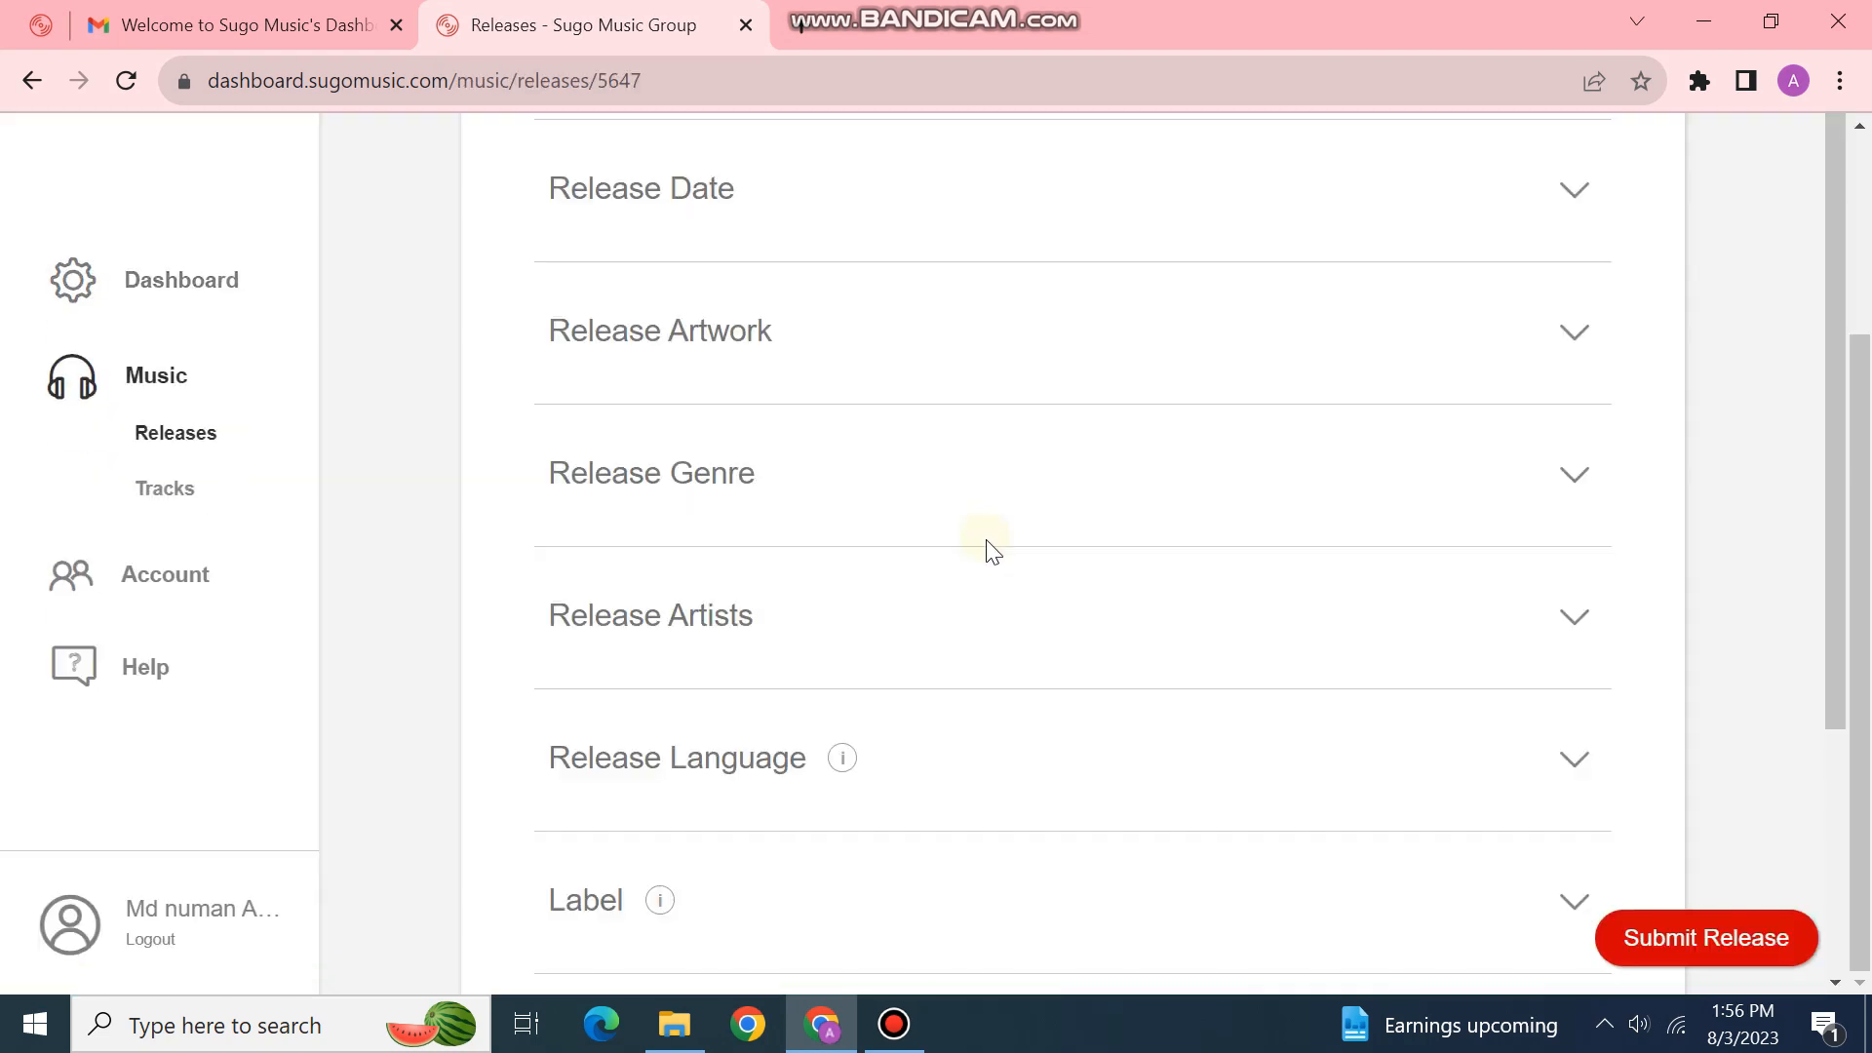
pyautogui.scroll(3, 1036, 526)
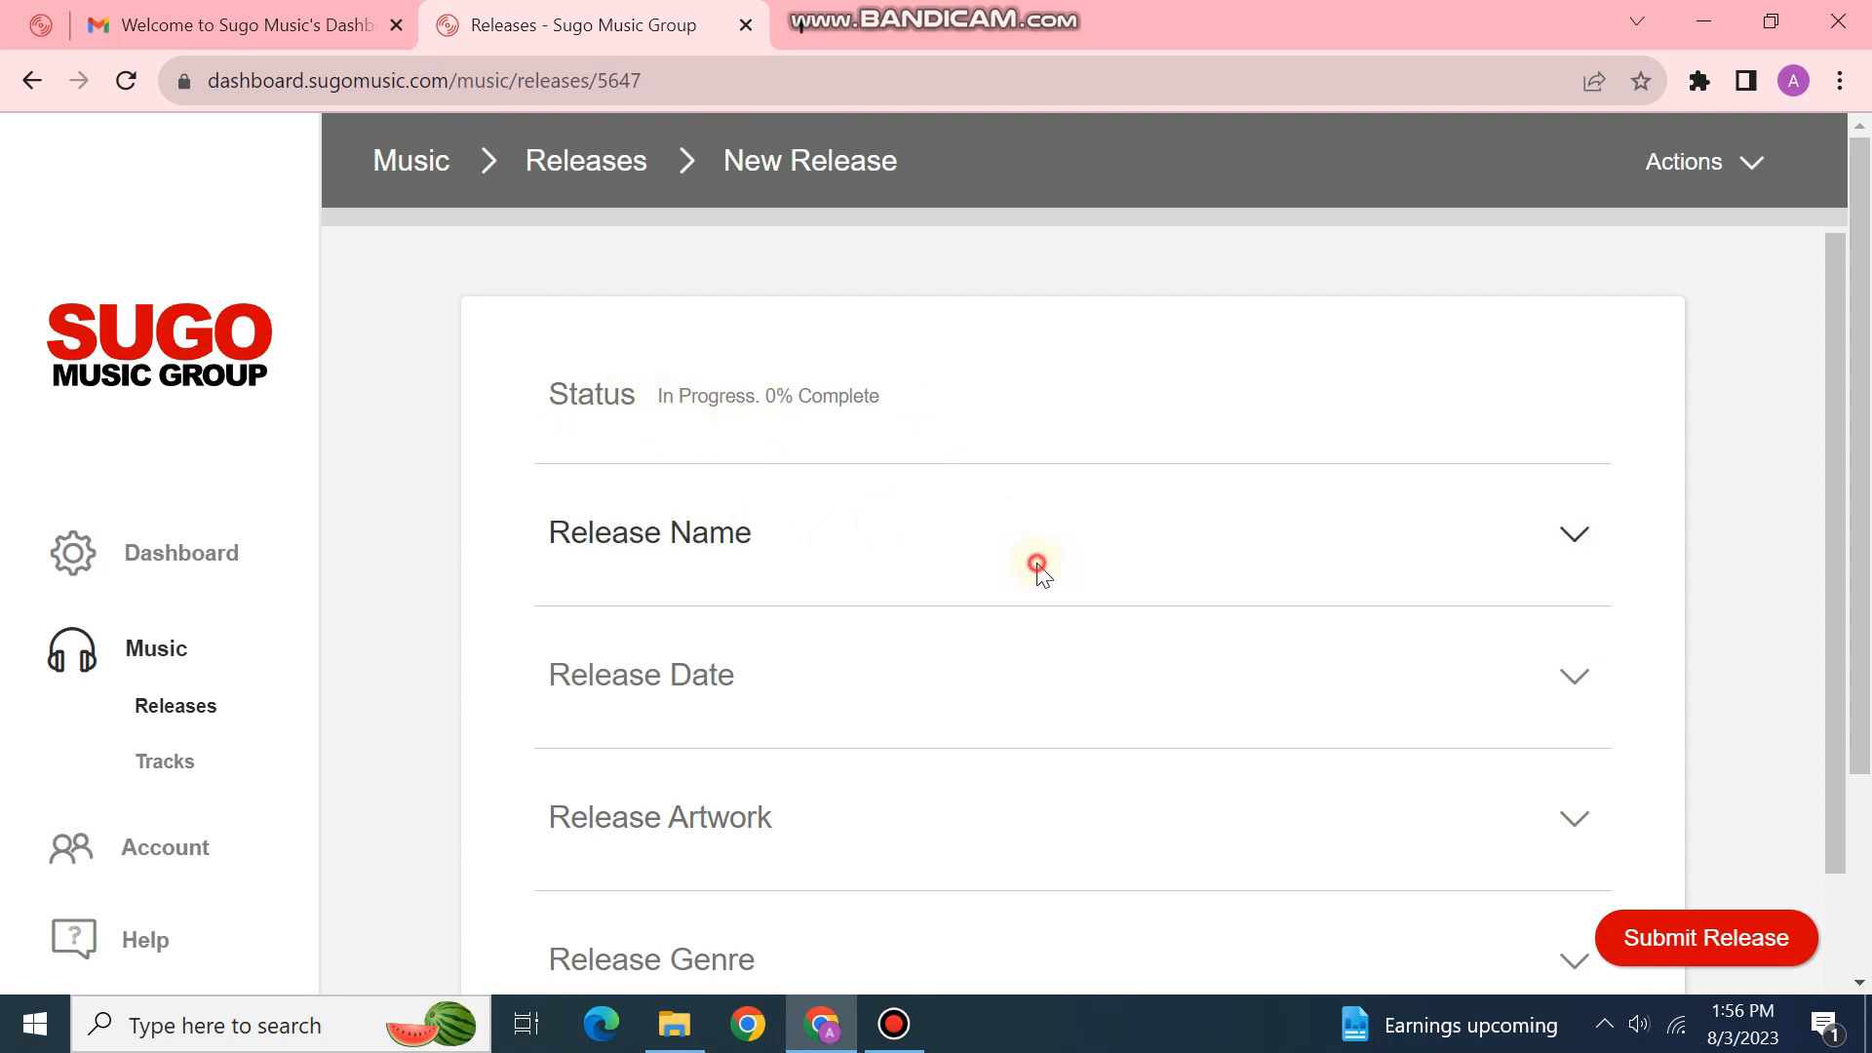
# Step: Name the new release 'mood' and save the name
pyautogui.click(1582, 536)
pyautogui.click(685, 365)
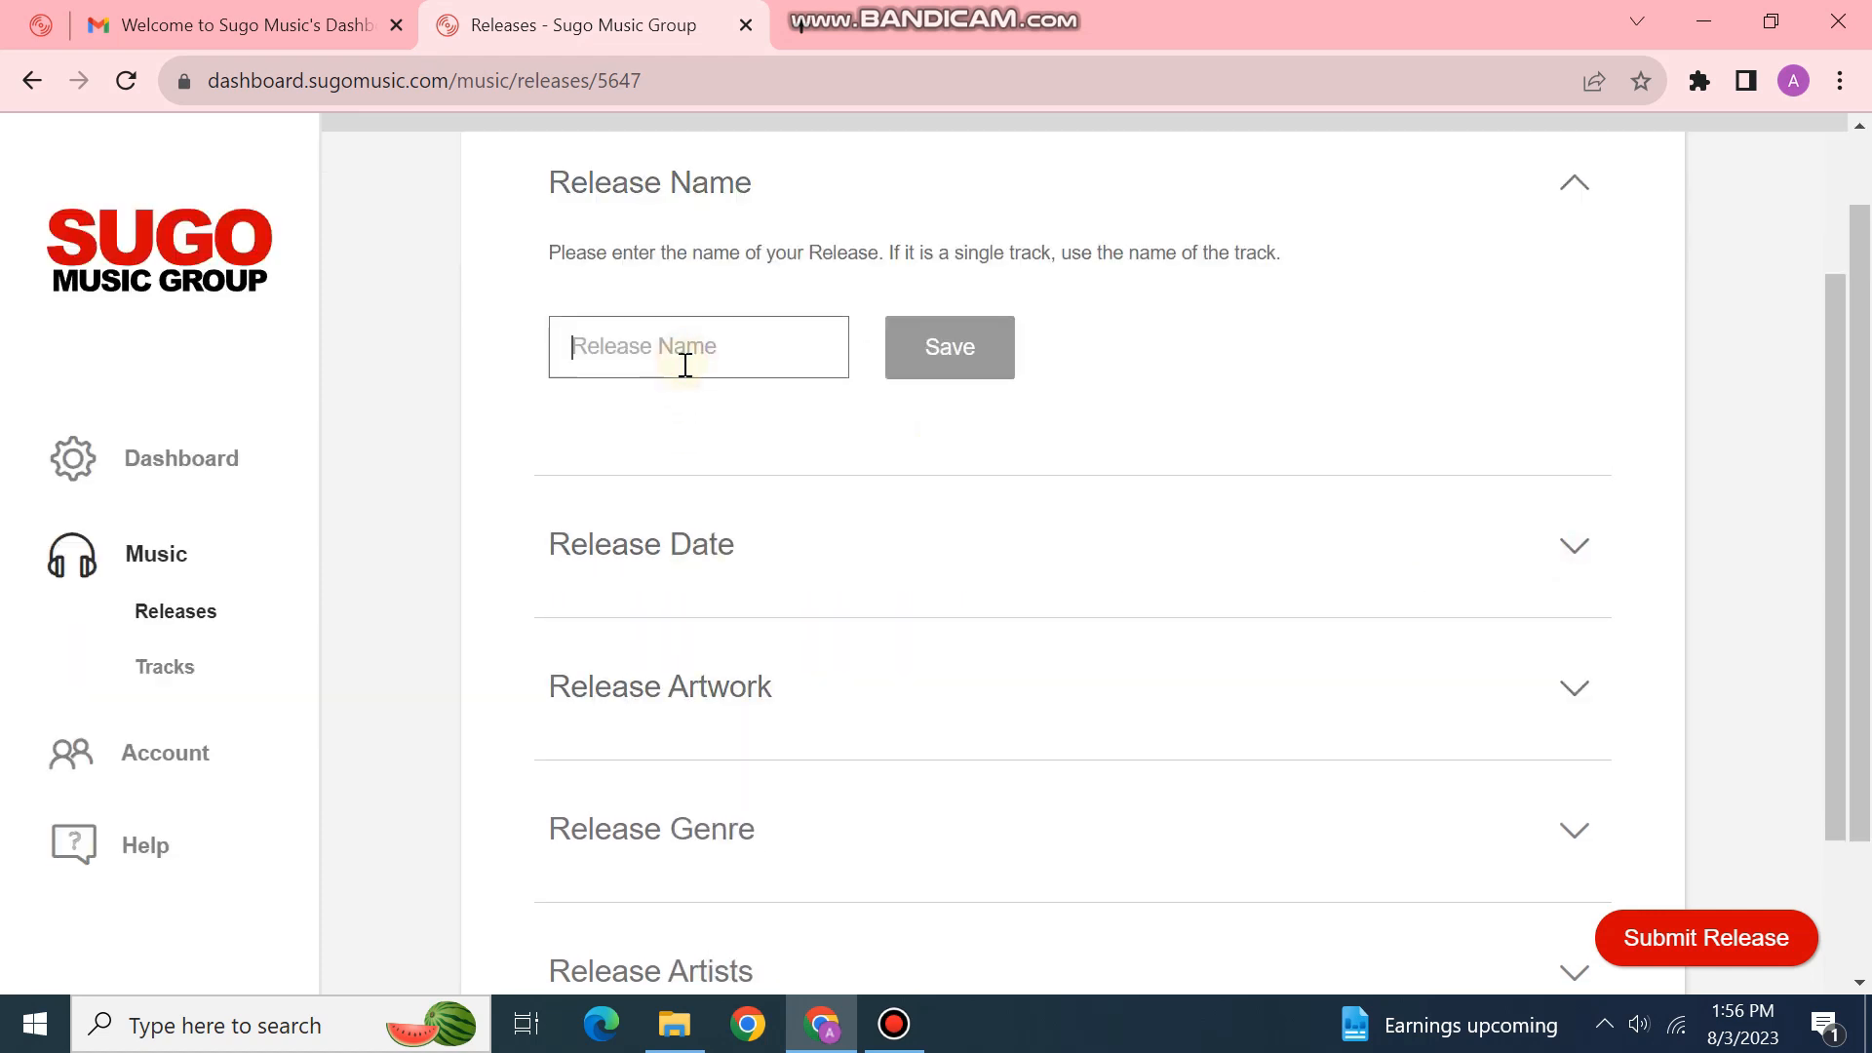
pyautogui.write('moo')
pyautogui.click(911, 341)
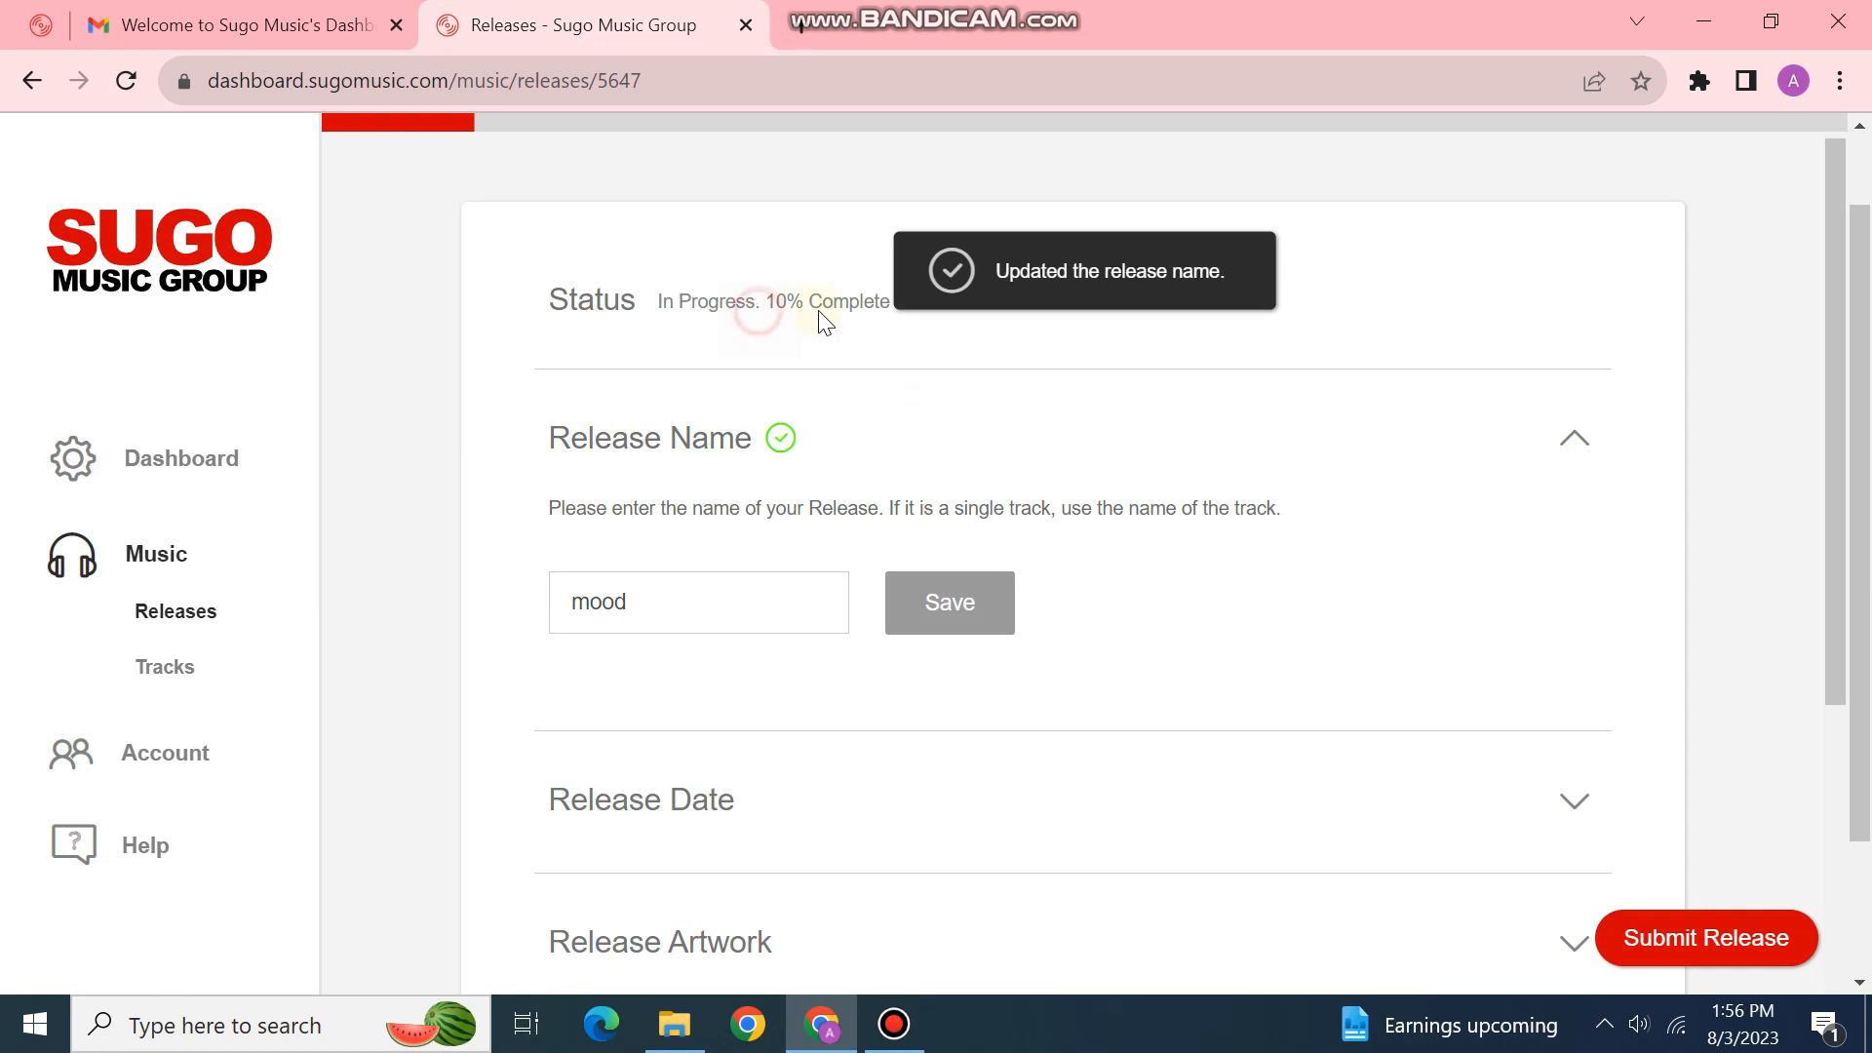
# Step: Set the release date to the future date 08/03/2023 and save it
pyautogui.scroll(-3, 856, 510)
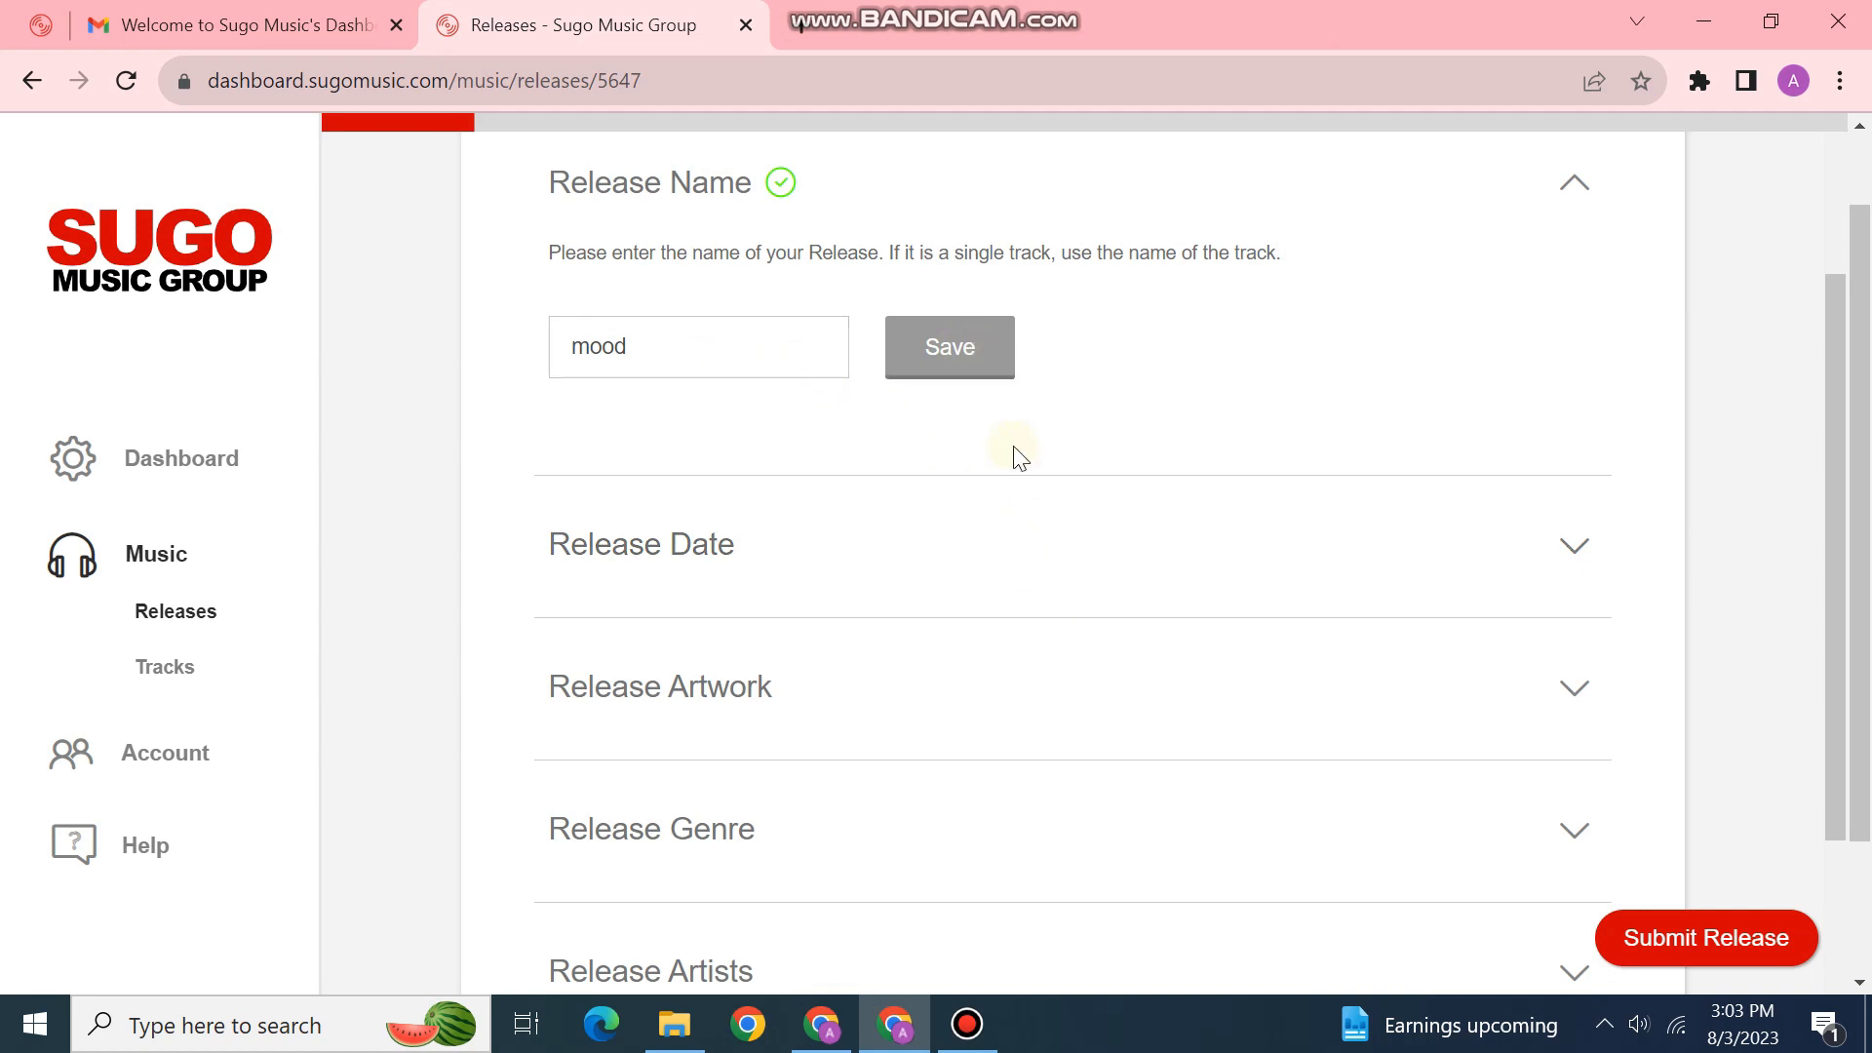
pyautogui.click(817, 585)
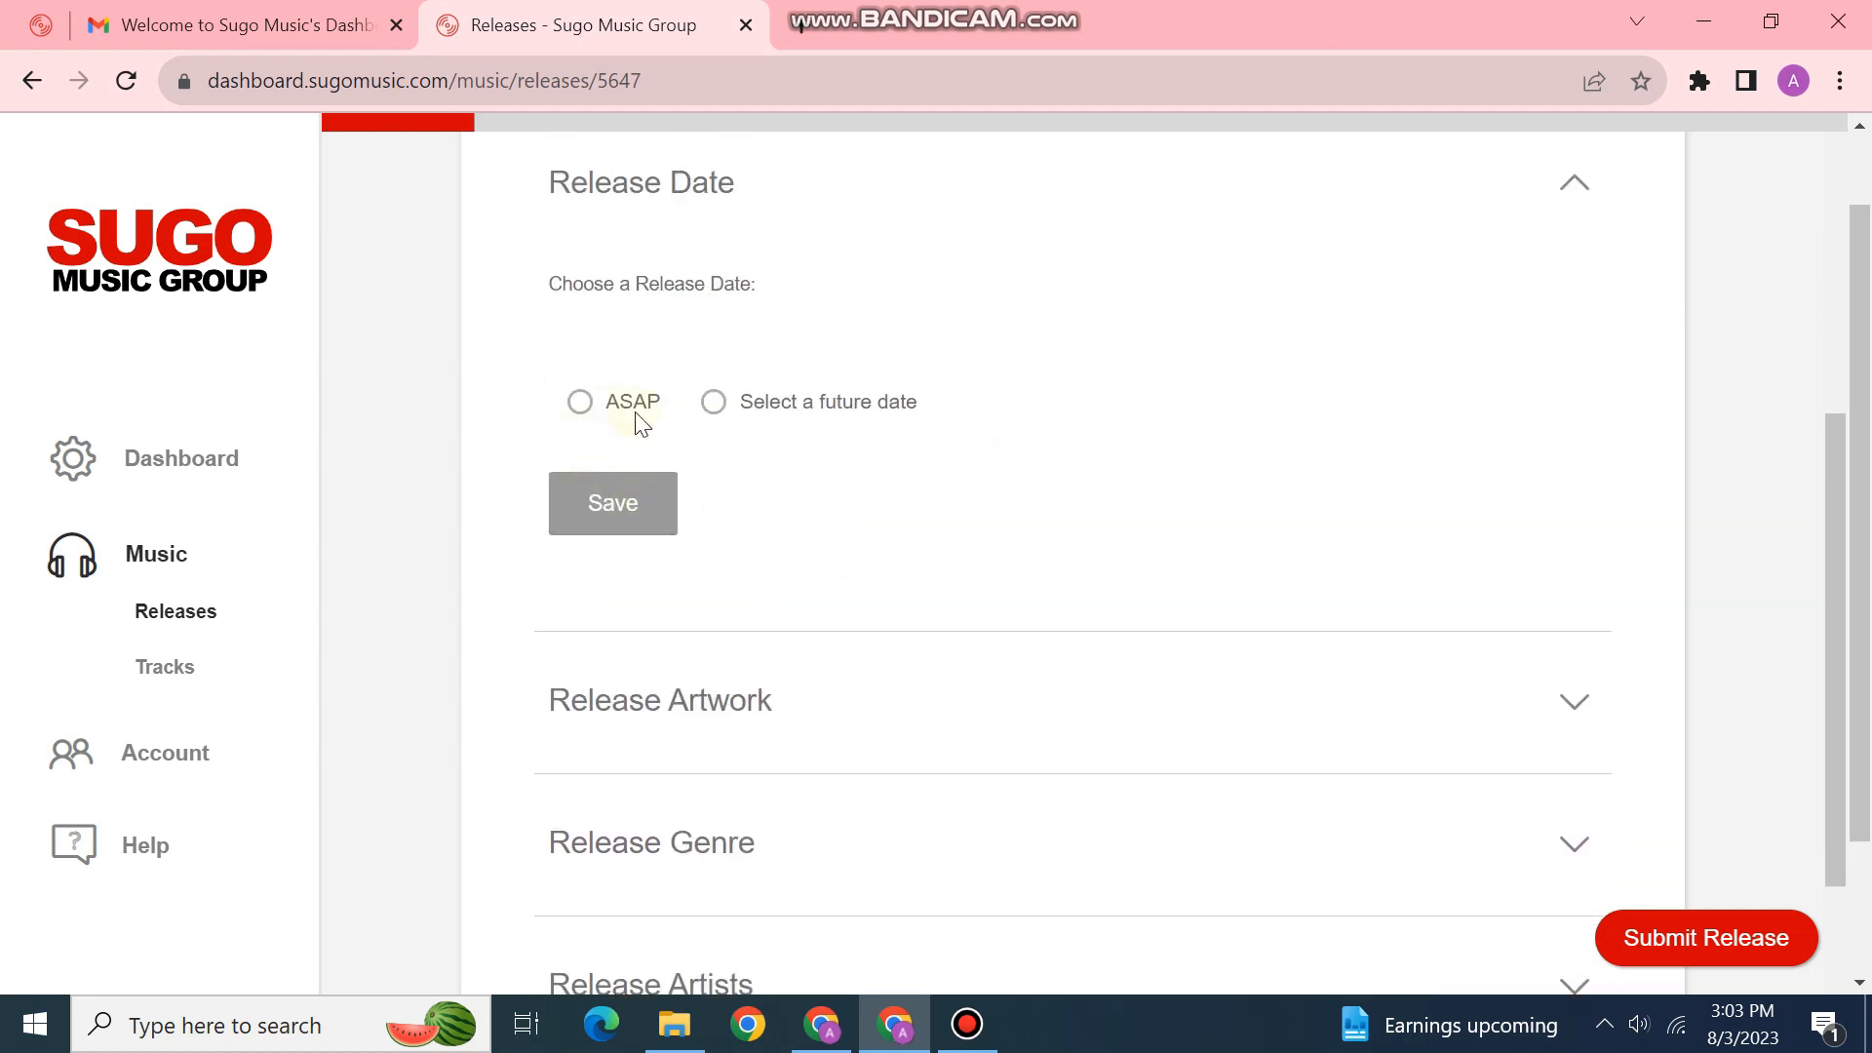
pyautogui.click(714, 404)
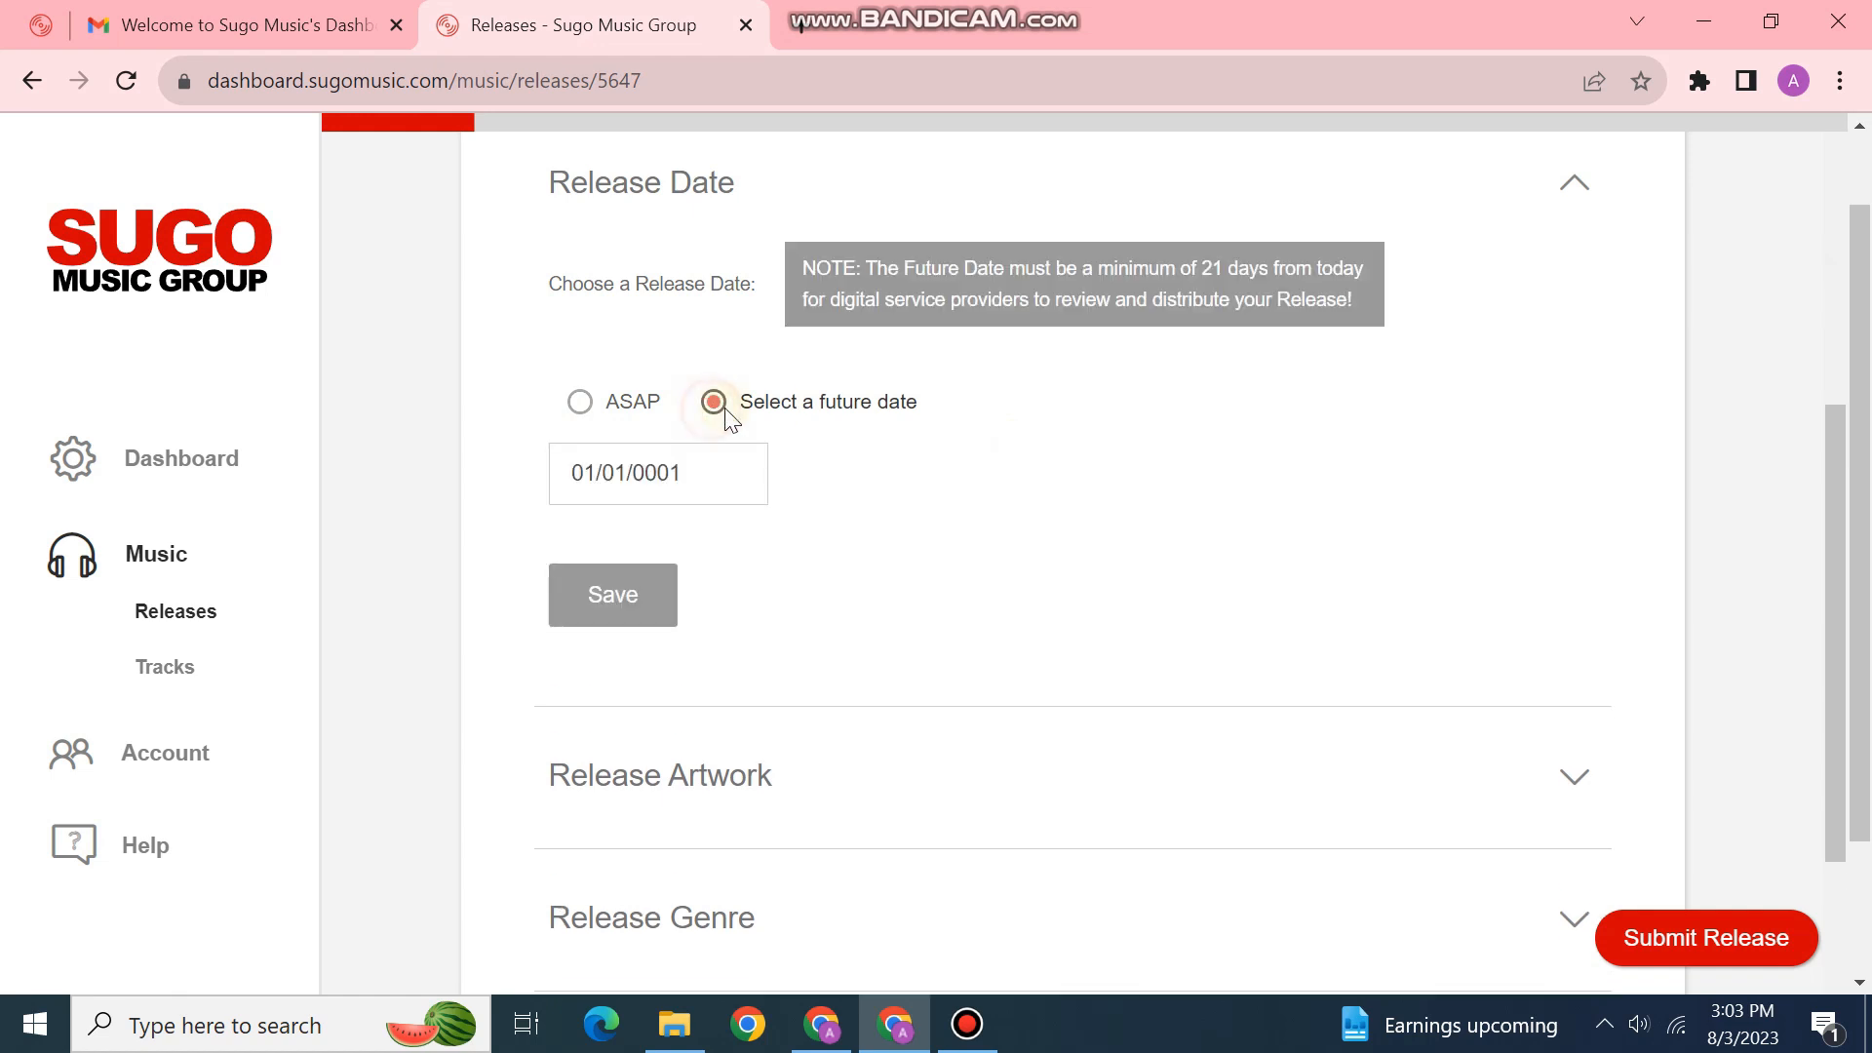
pyautogui.click(581, 405)
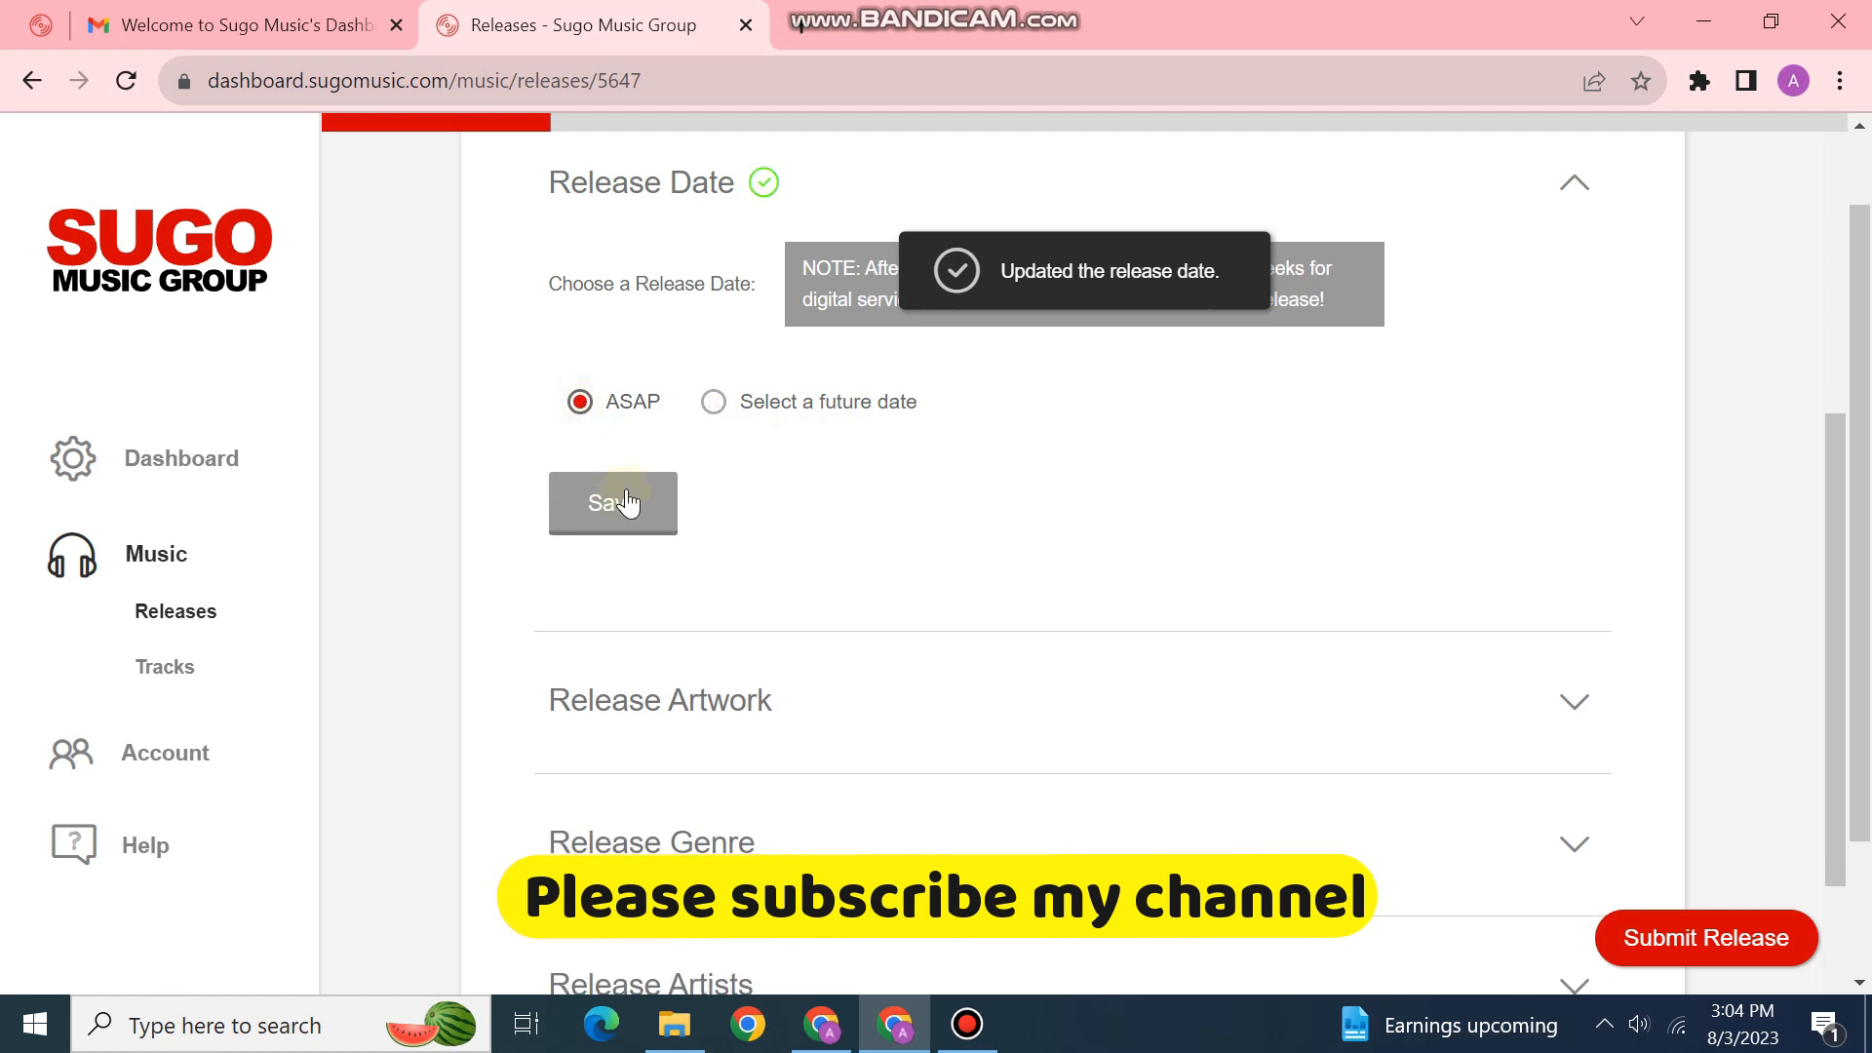
pyautogui.click(717, 410)
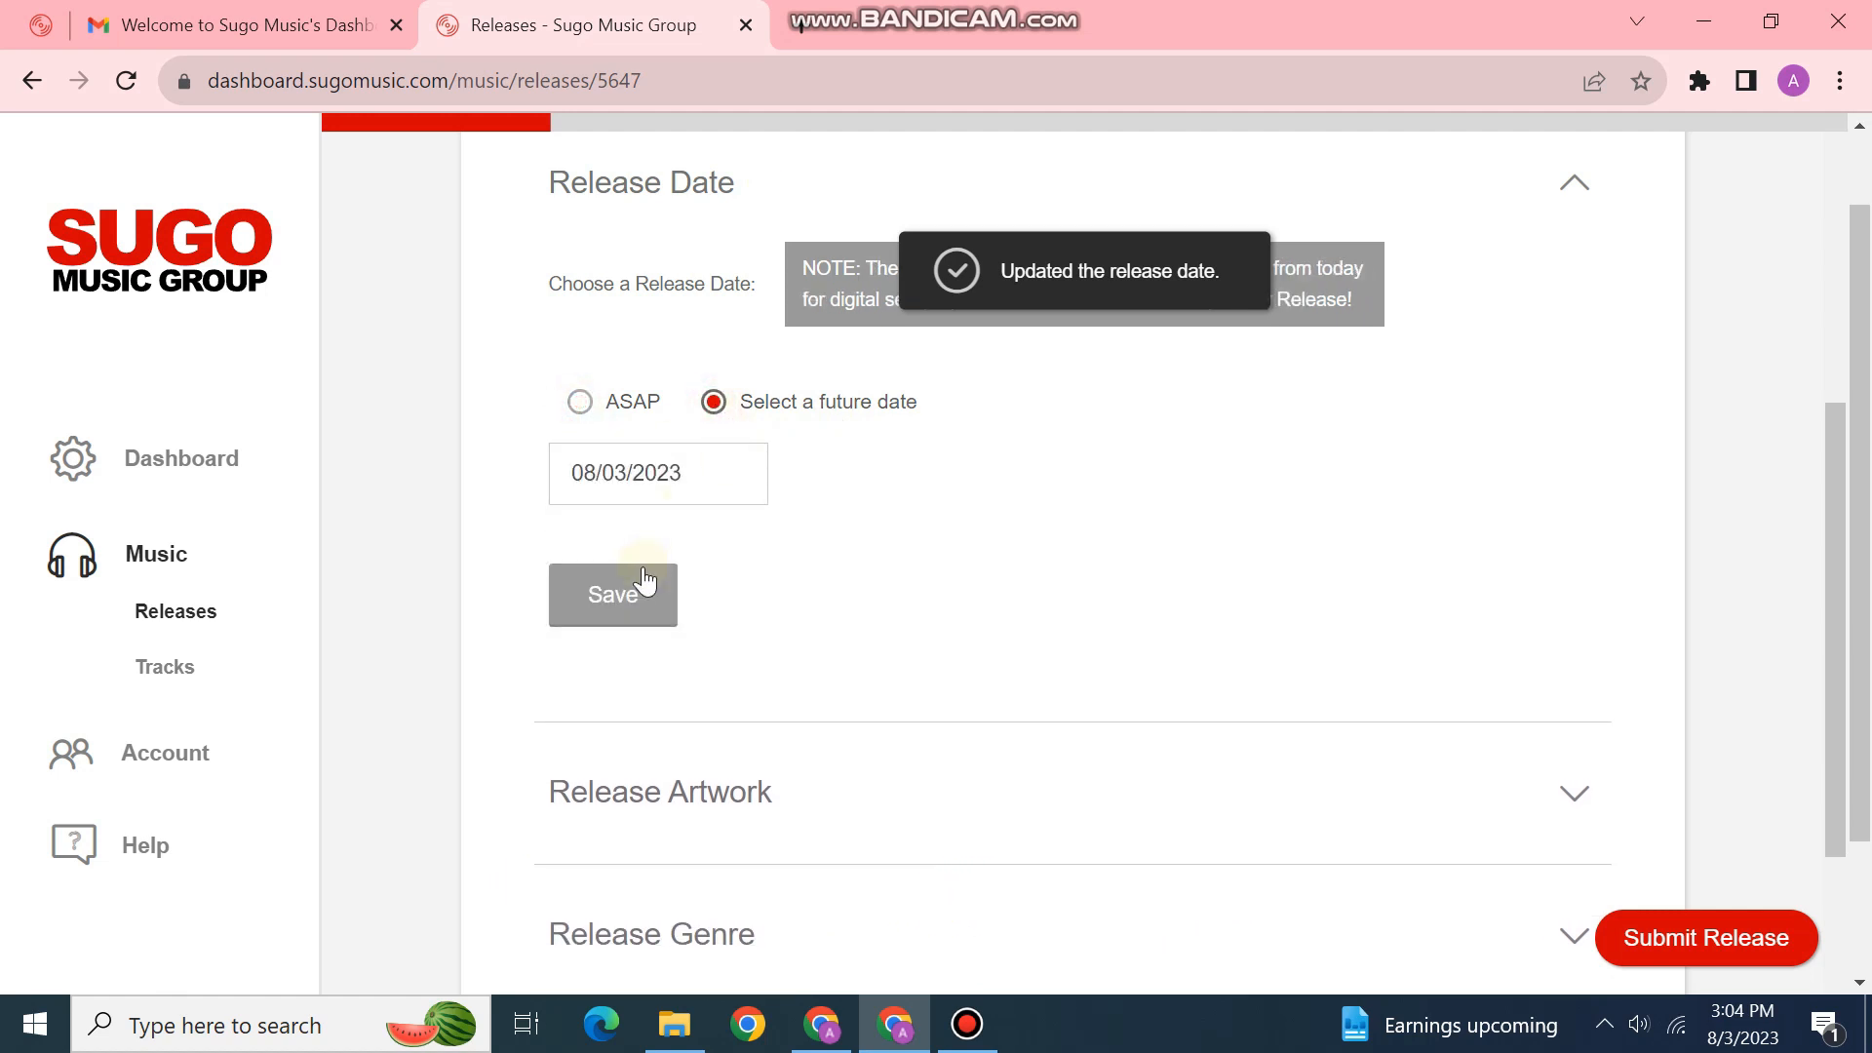
pyautogui.click(624, 626)
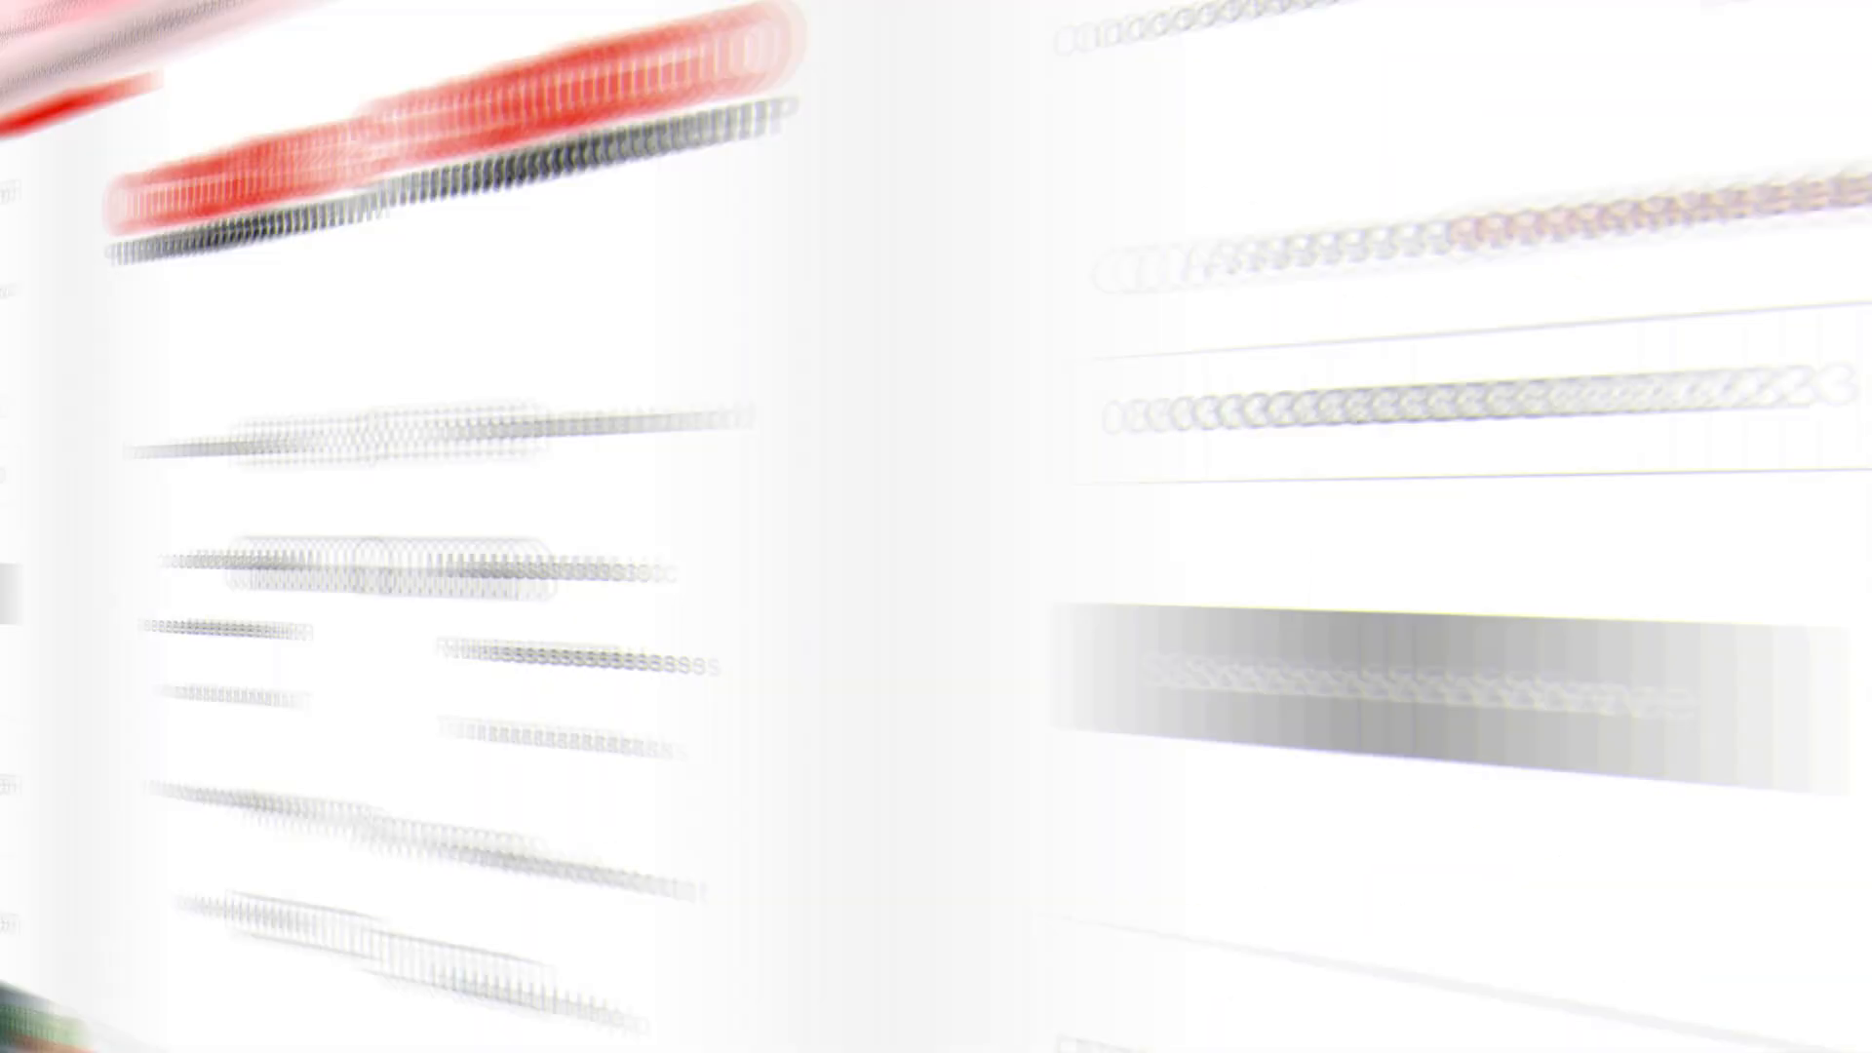
# Step: Upload the Lovely Mood image from Downloads as the release artwork
pyautogui.scroll(-4, 1278, 614)
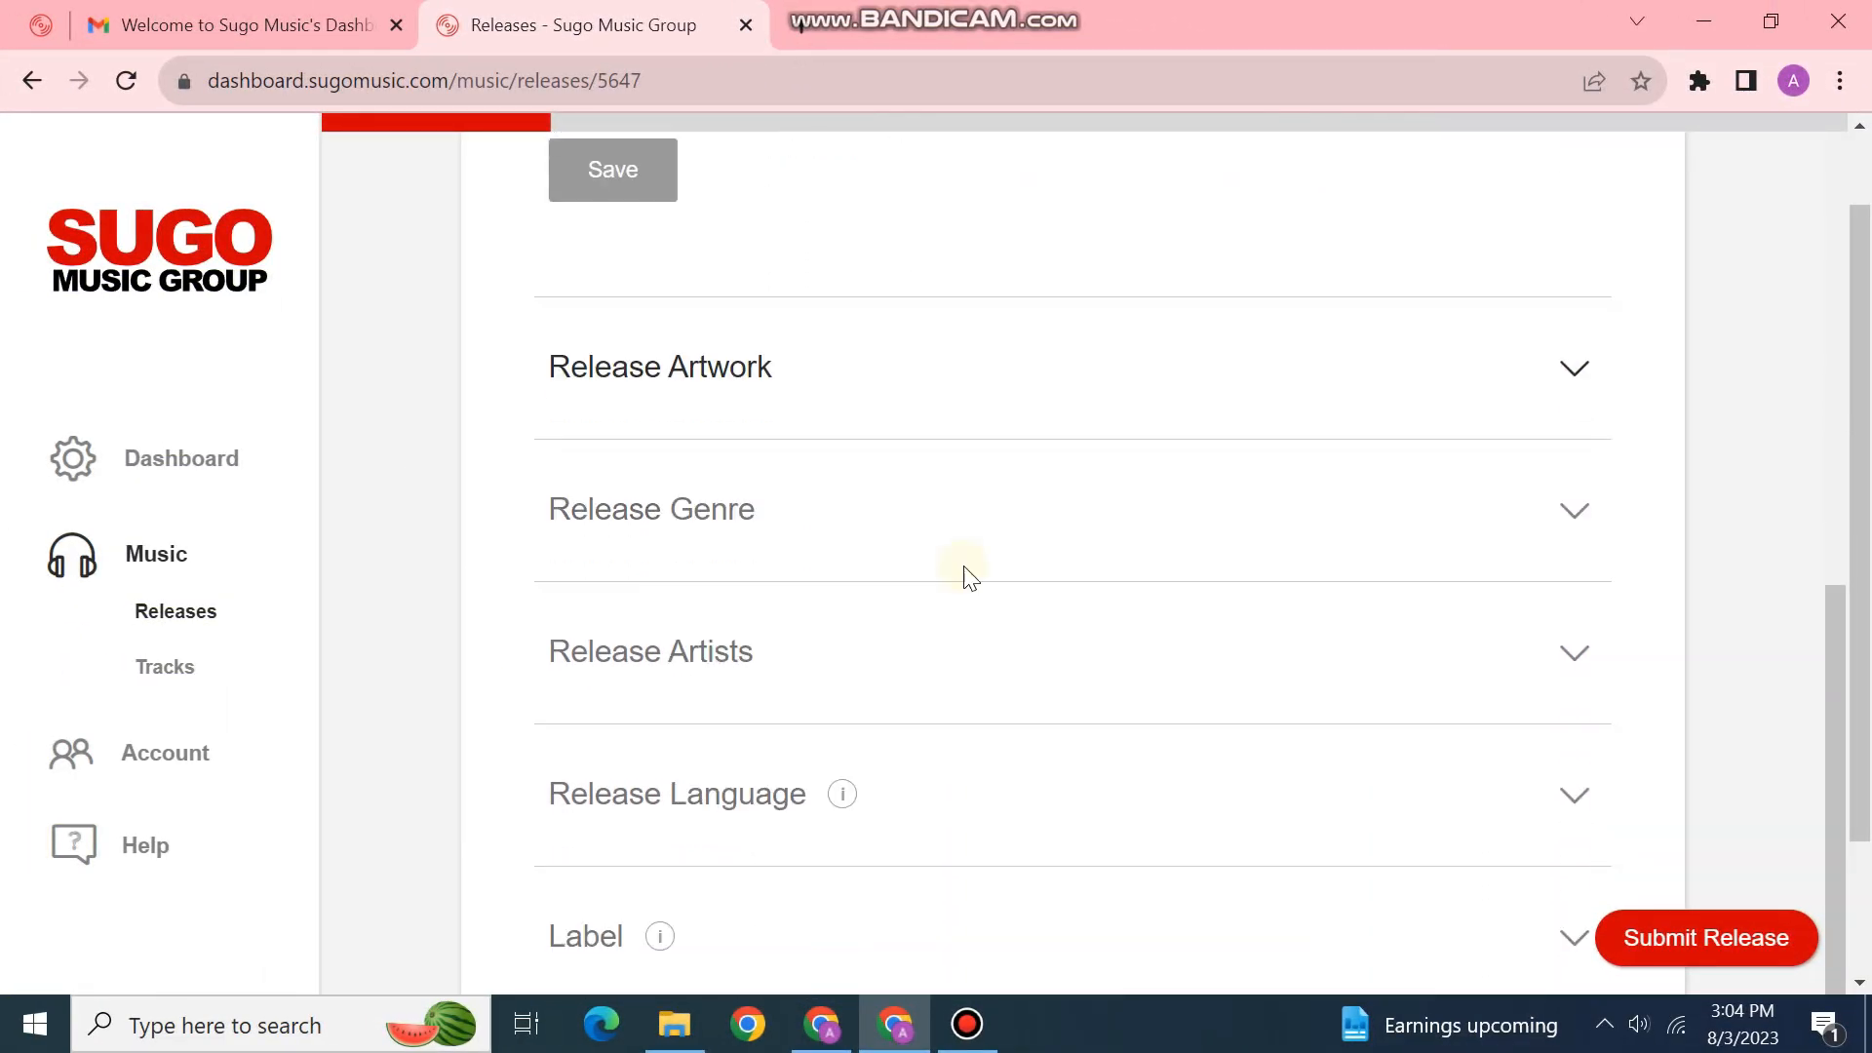
pyautogui.click(662, 361)
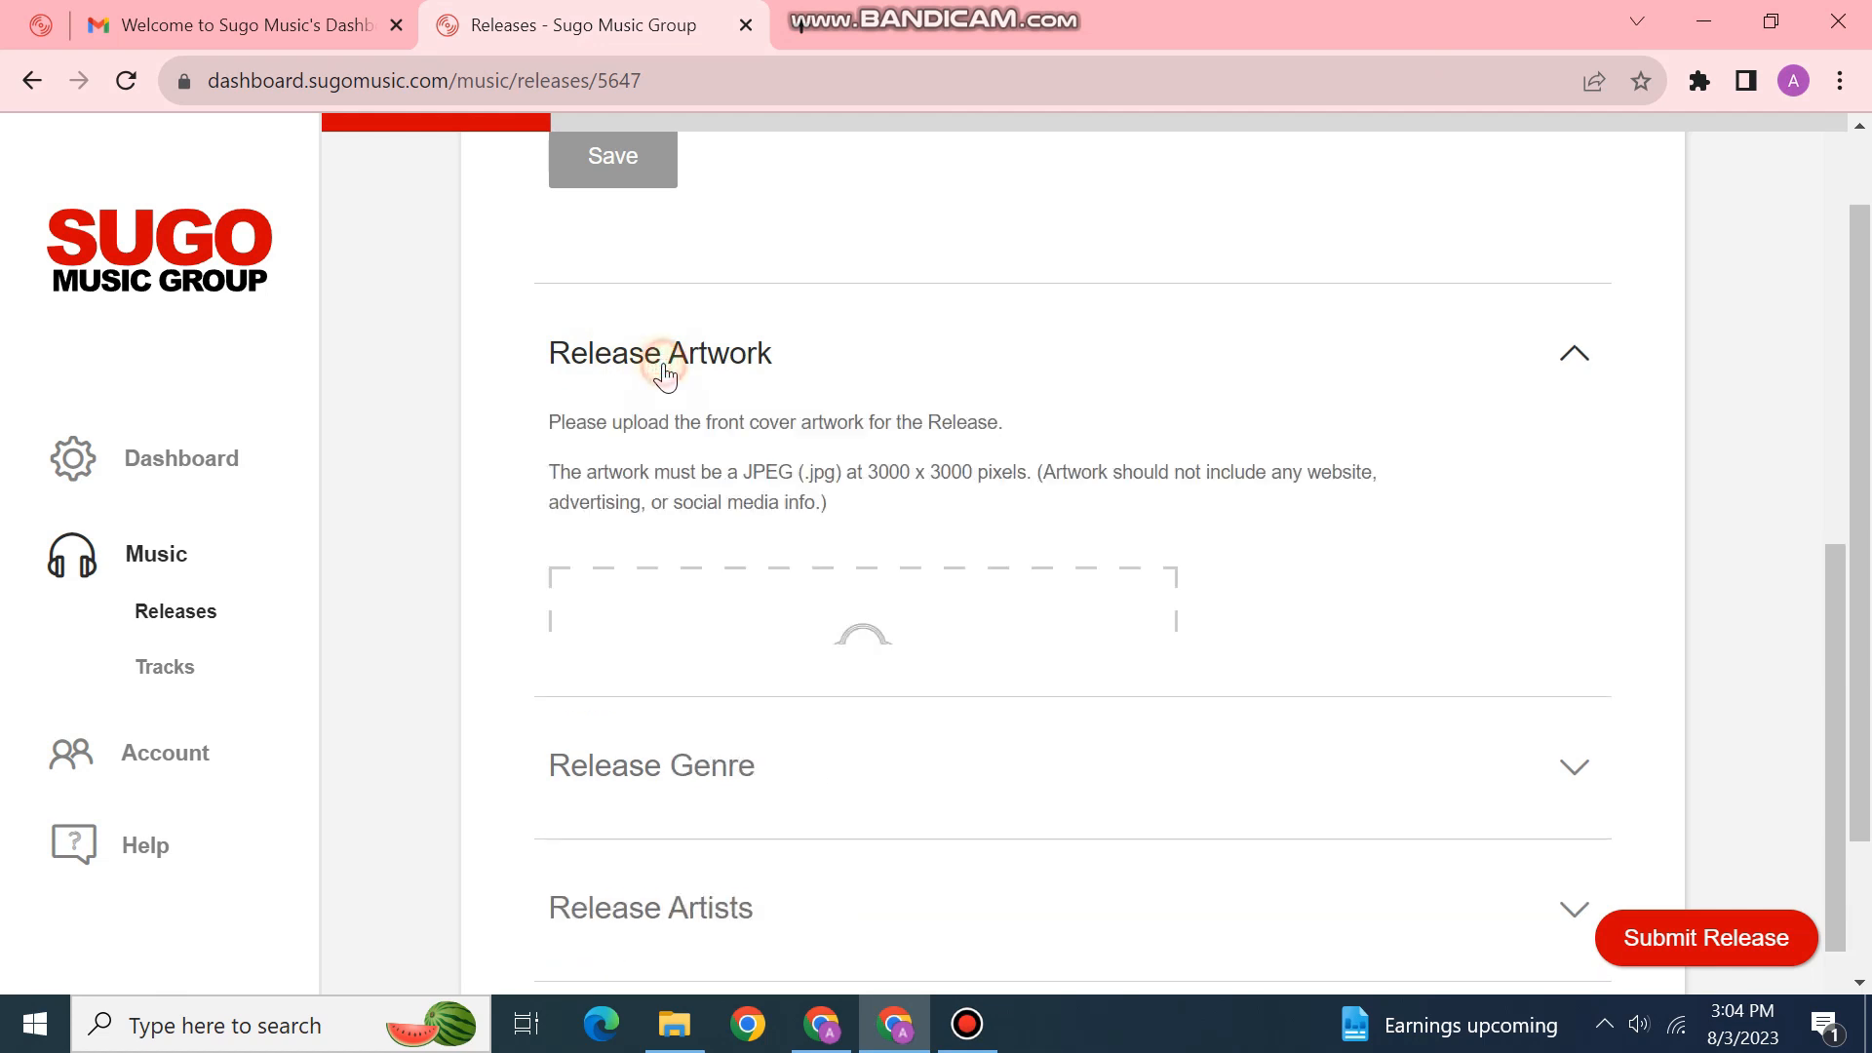
pyautogui.scroll(-4, 765, 409)
pyautogui.scroll(3, 890, 423)
pyautogui.click(851, 562)
pyautogui.click(408, 304)
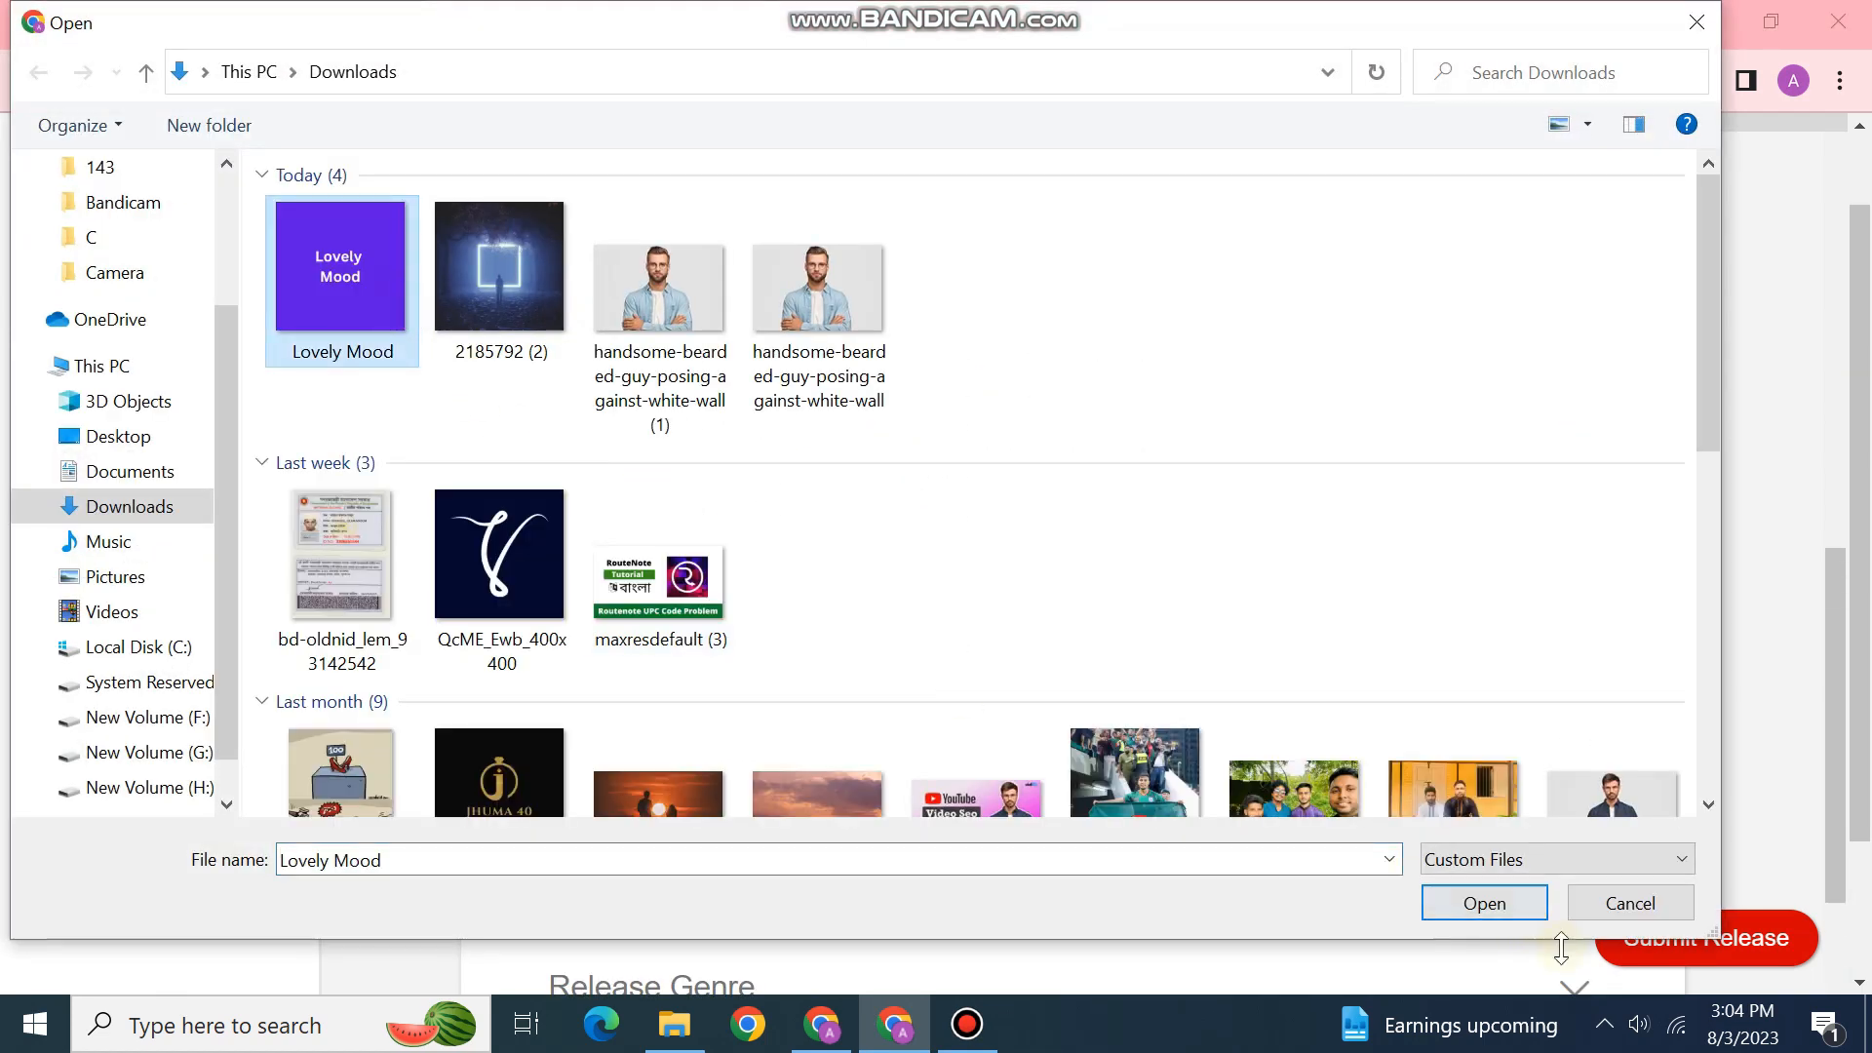
pyautogui.click(1478, 904)
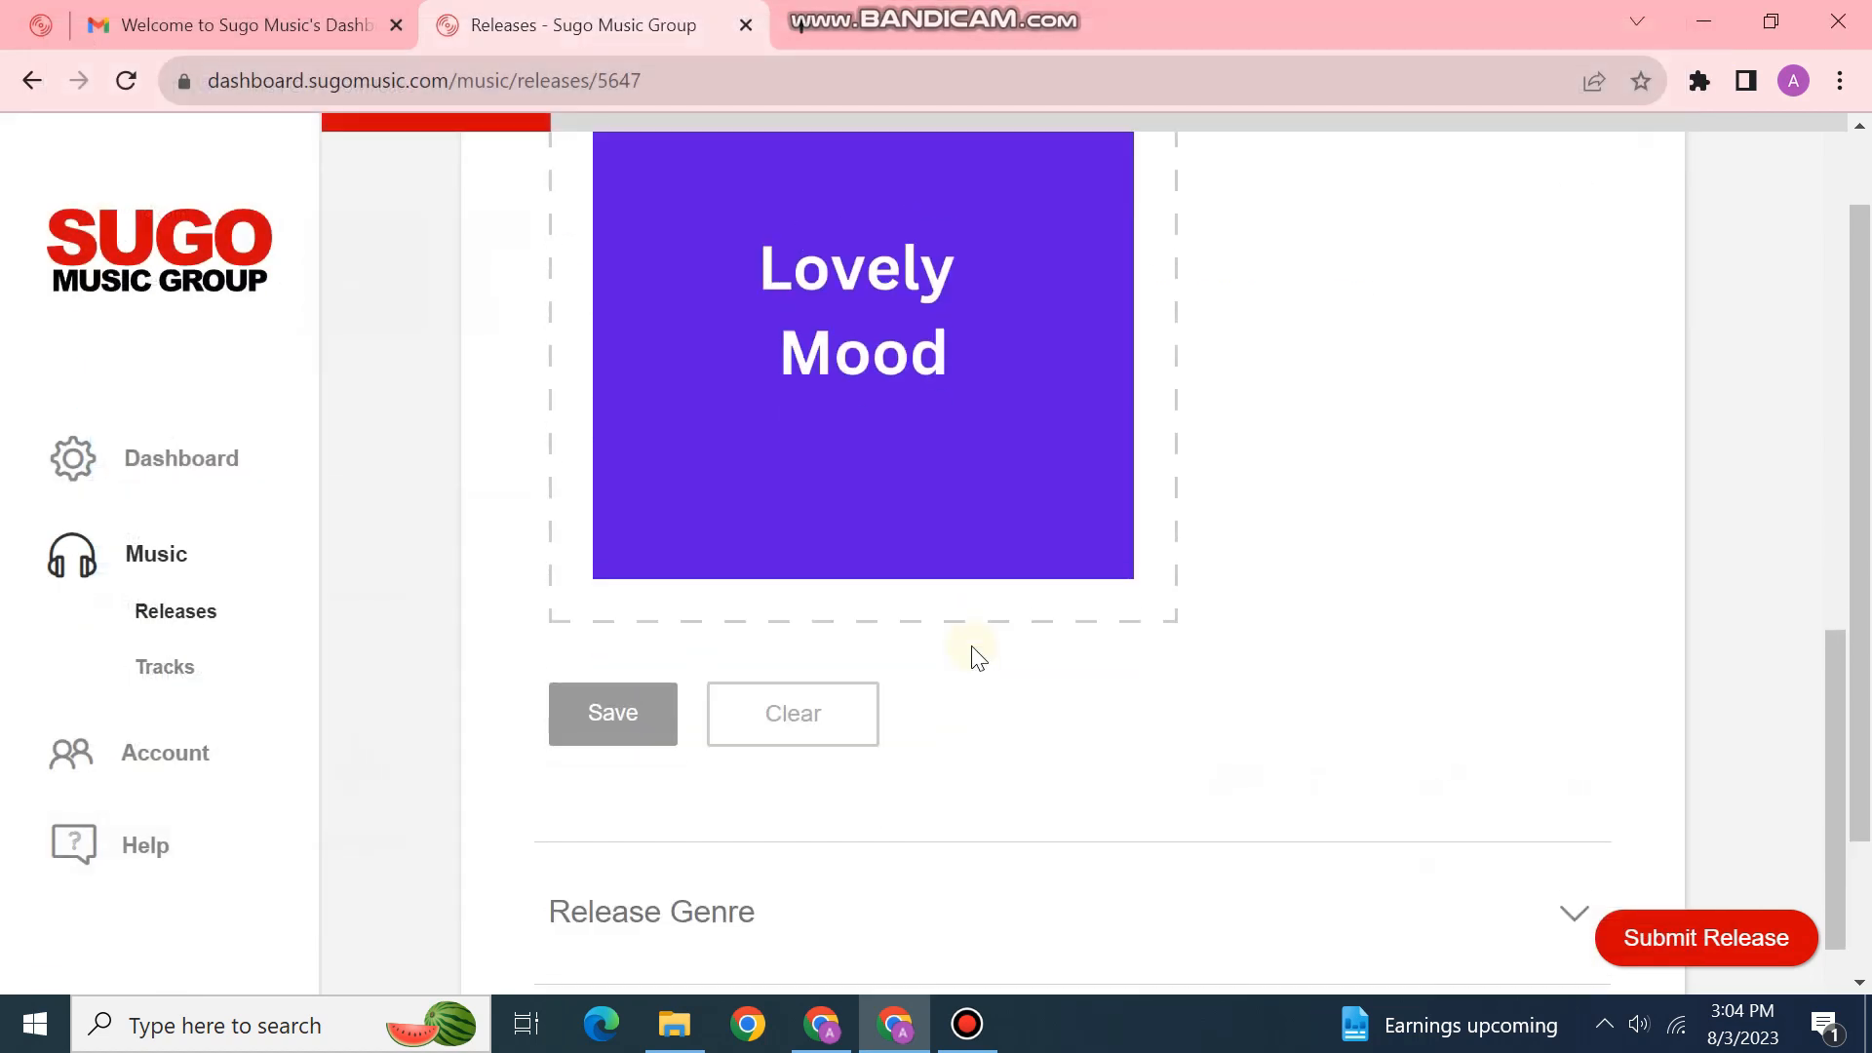
# Step: Save the uploaded Lovely Mood front cover artwork
pyautogui.scroll(1, 978, 658)
pyautogui.click(636, 829)
pyautogui.scroll(3, 1183, 722)
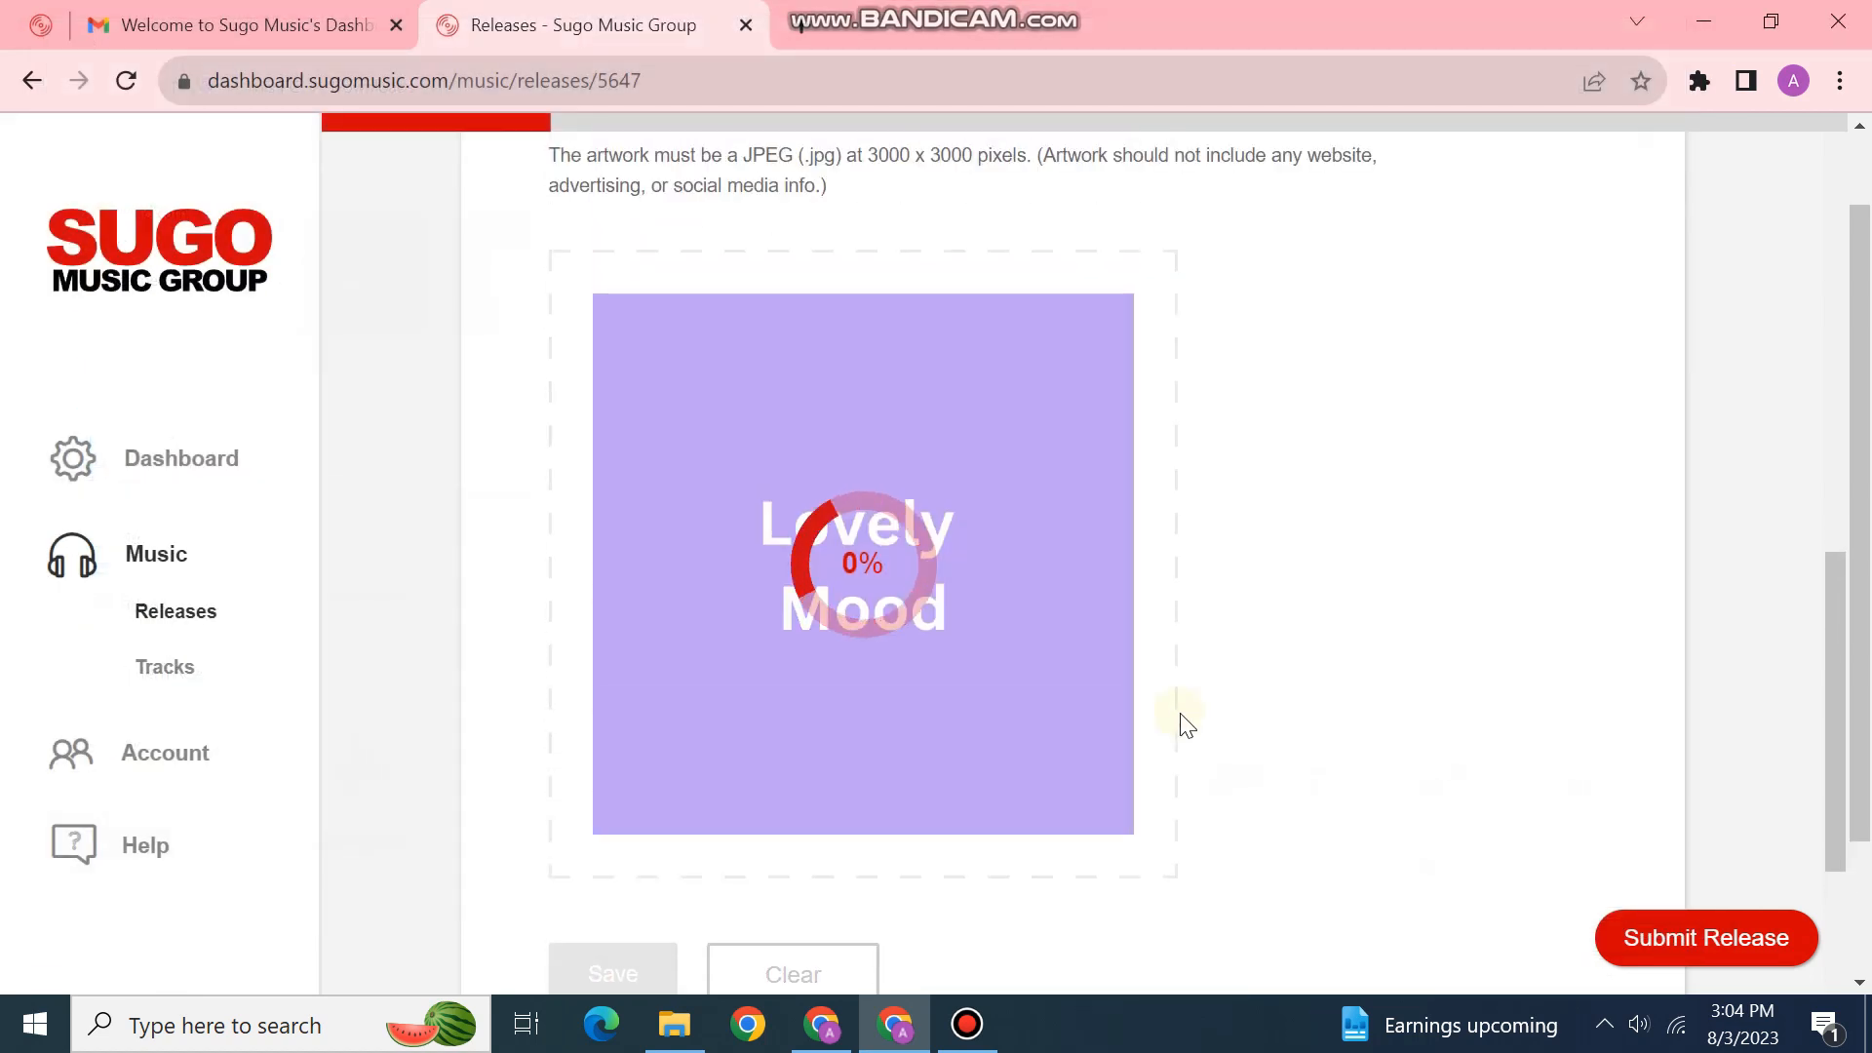
pyautogui.scroll(-2, 1183, 722)
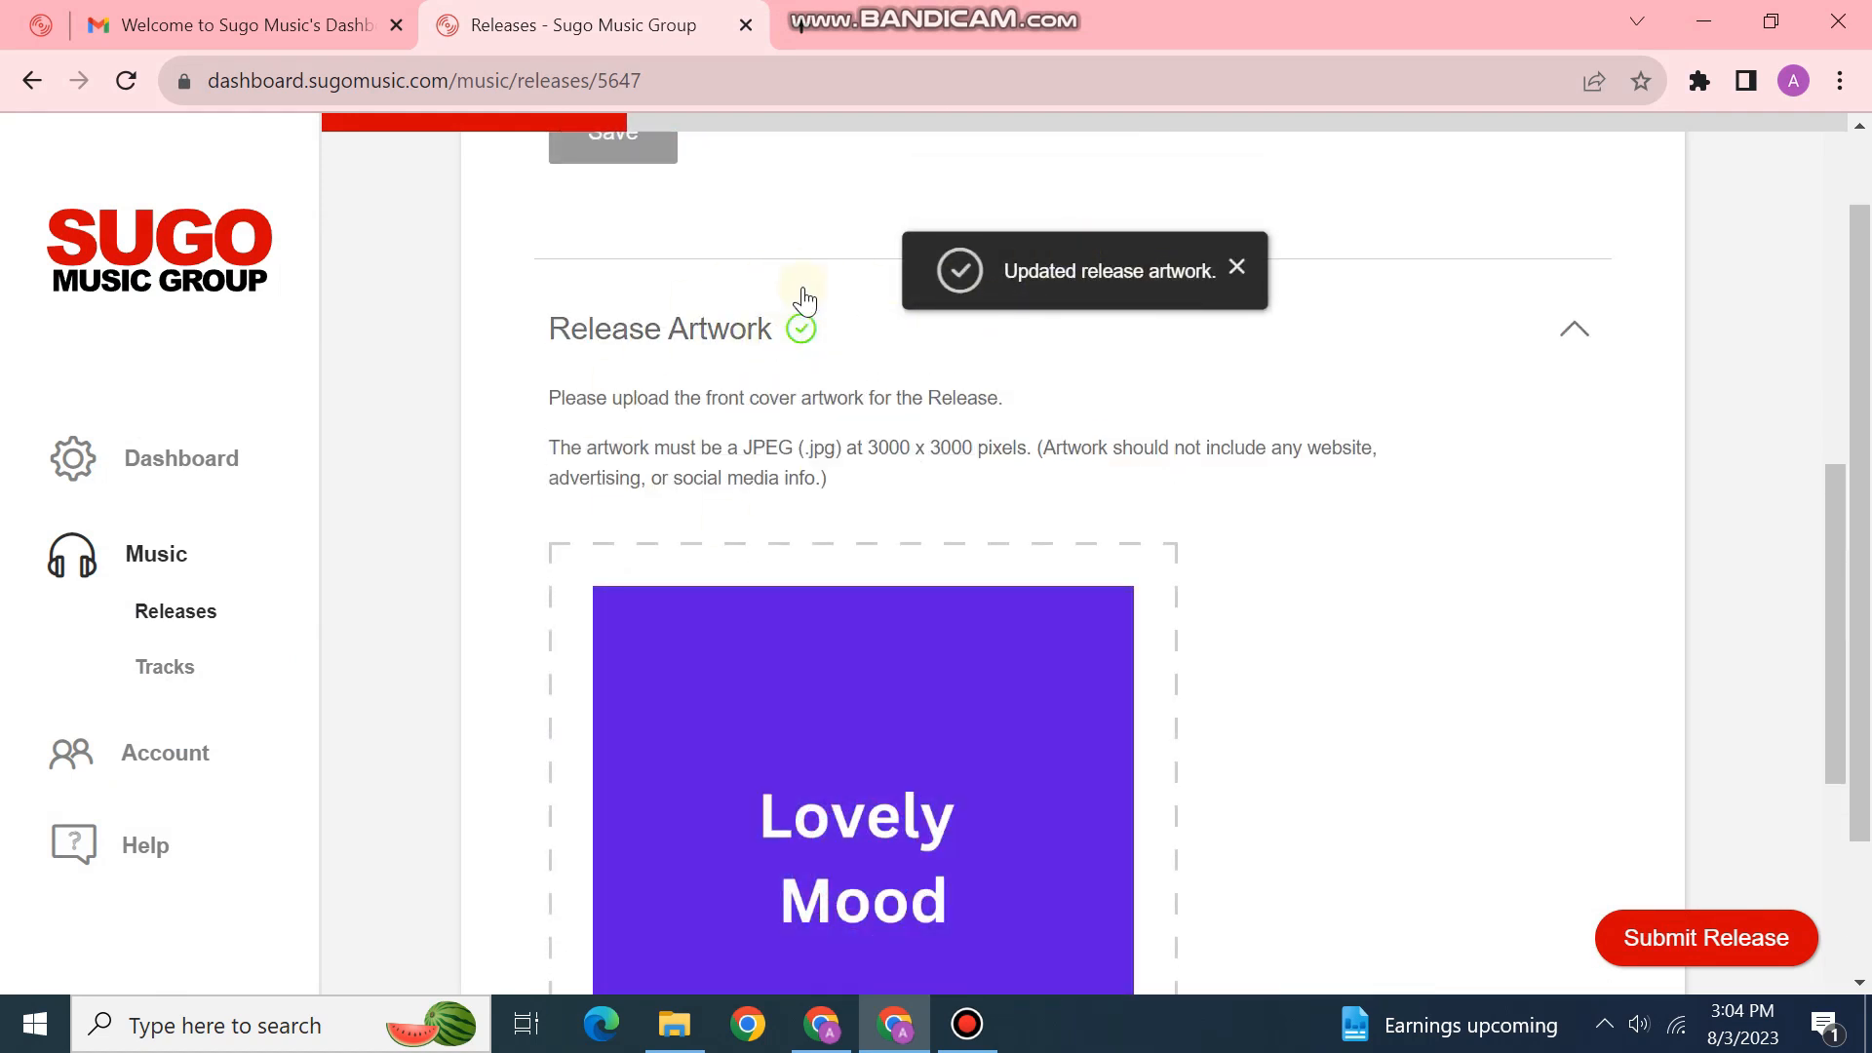
pyautogui.scroll(-6, 1076, 471)
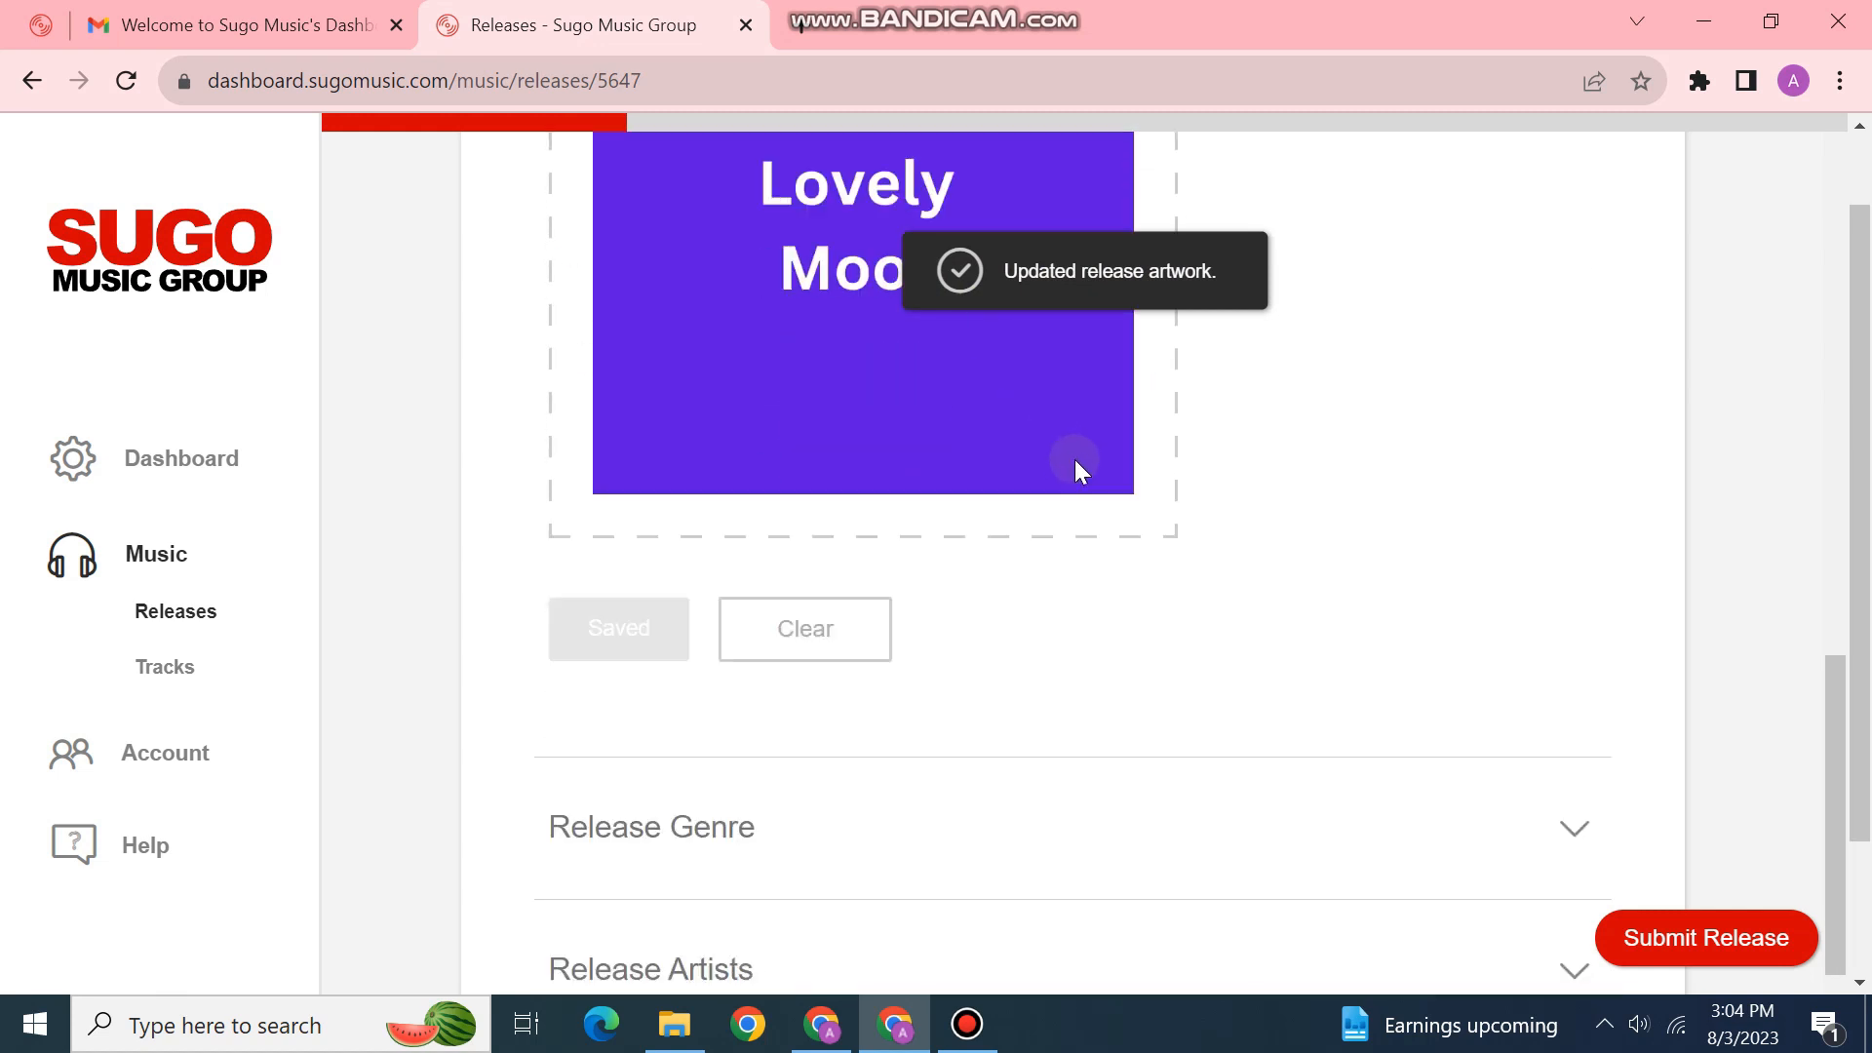
pyautogui.scroll(-4, 1074, 459)
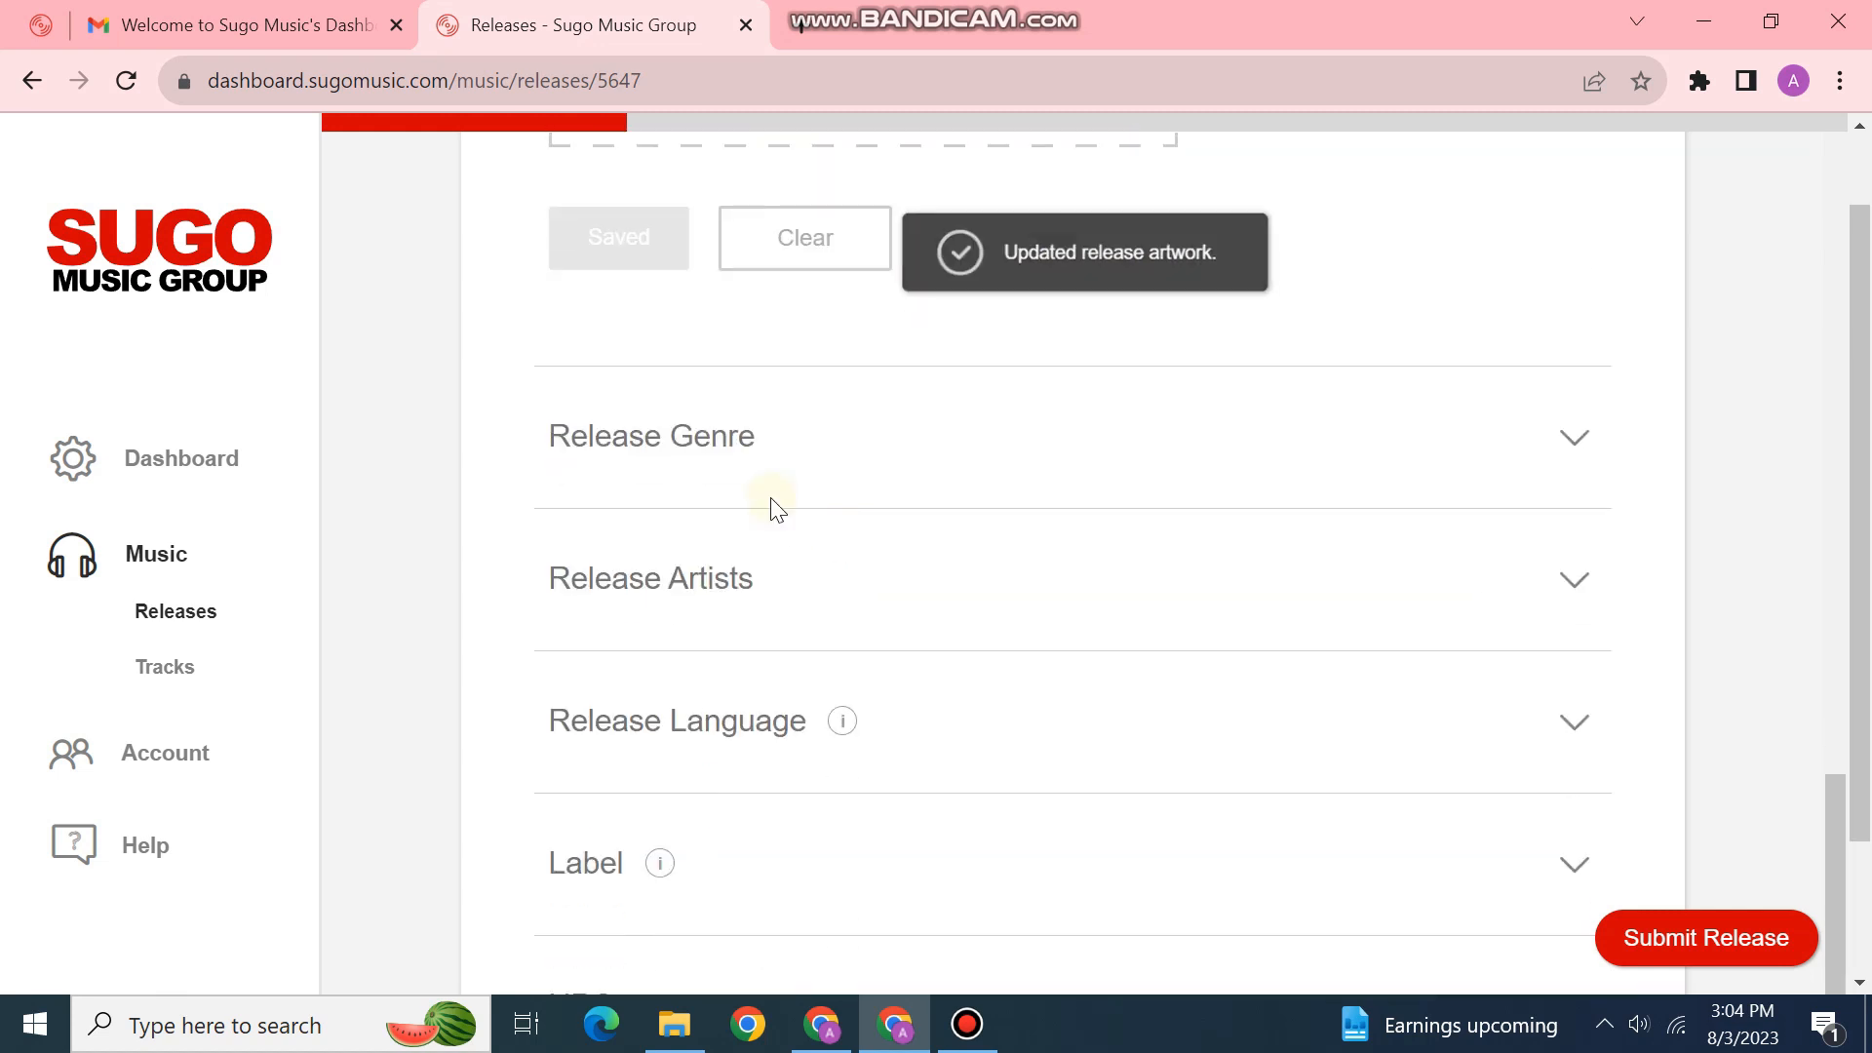
pyautogui.click(764, 438)
# Step: Choose Folk for both Genre and Sub-Genre under Release Genre and save
pyautogui.click(722, 368)
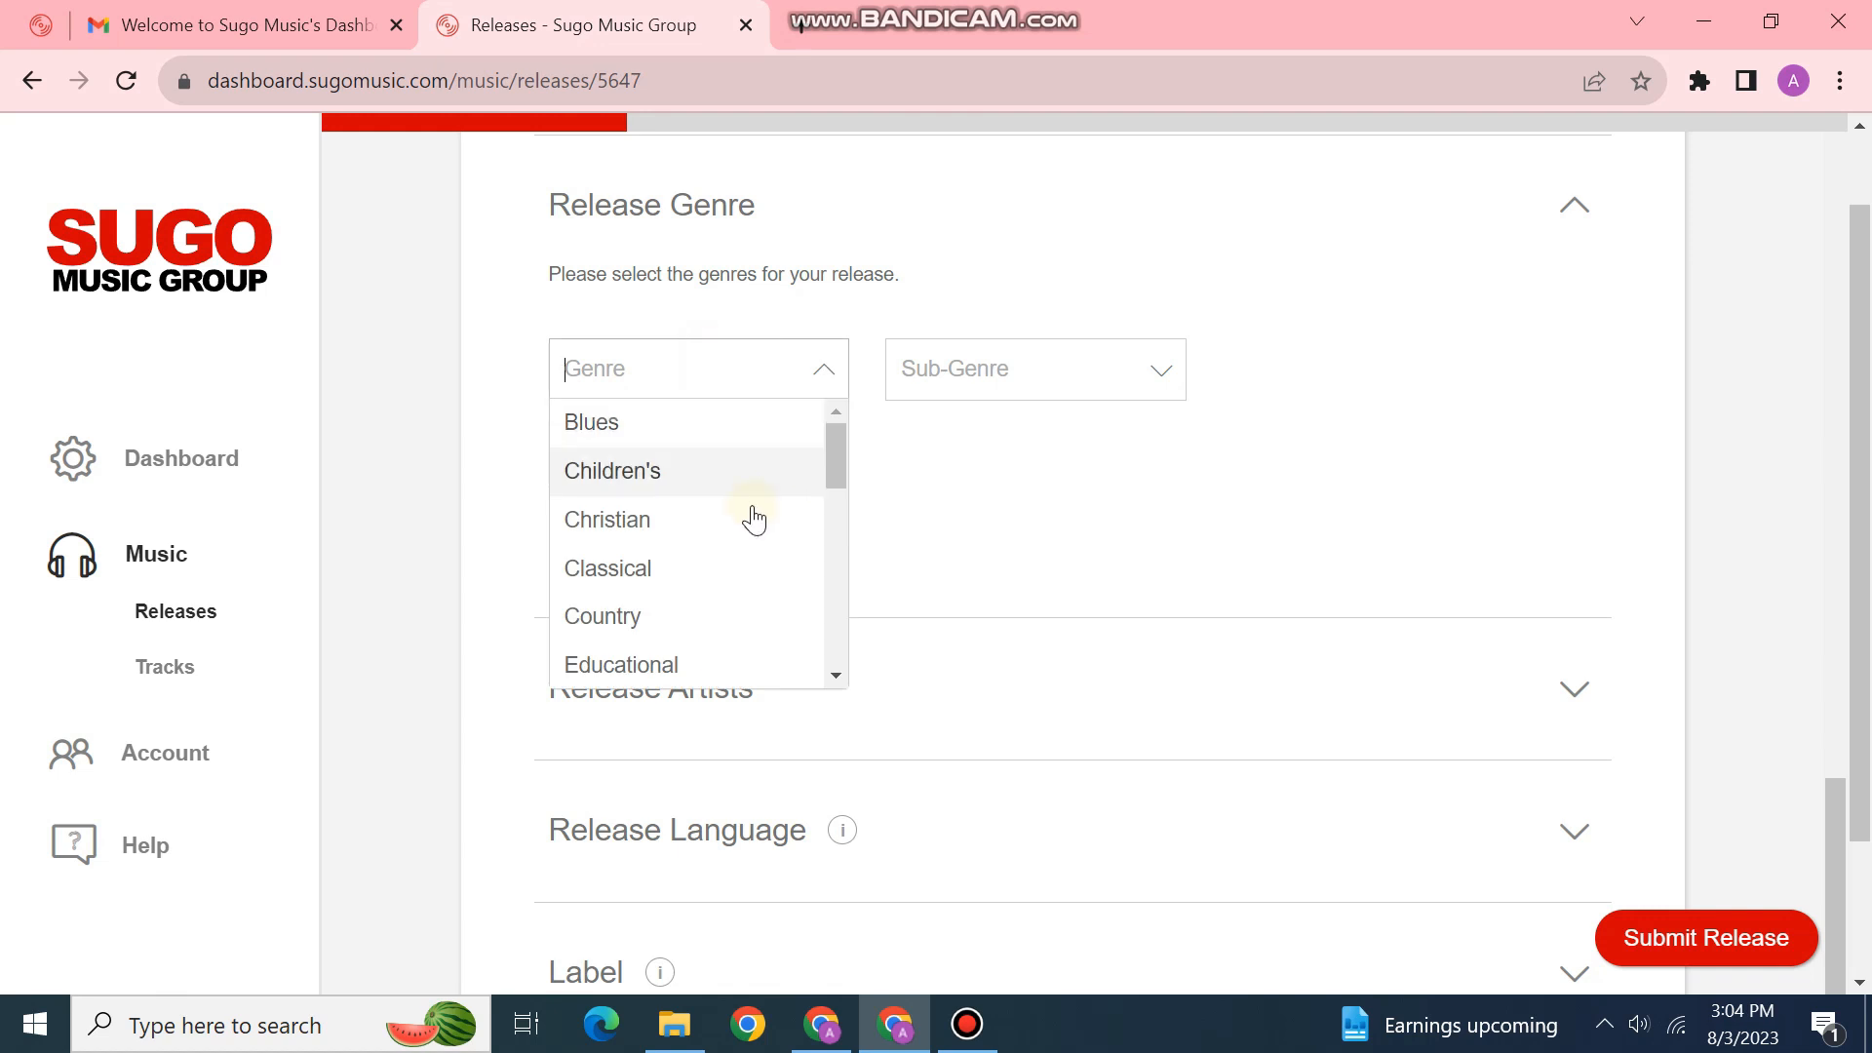
pyautogui.scroll(-3, 759, 528)
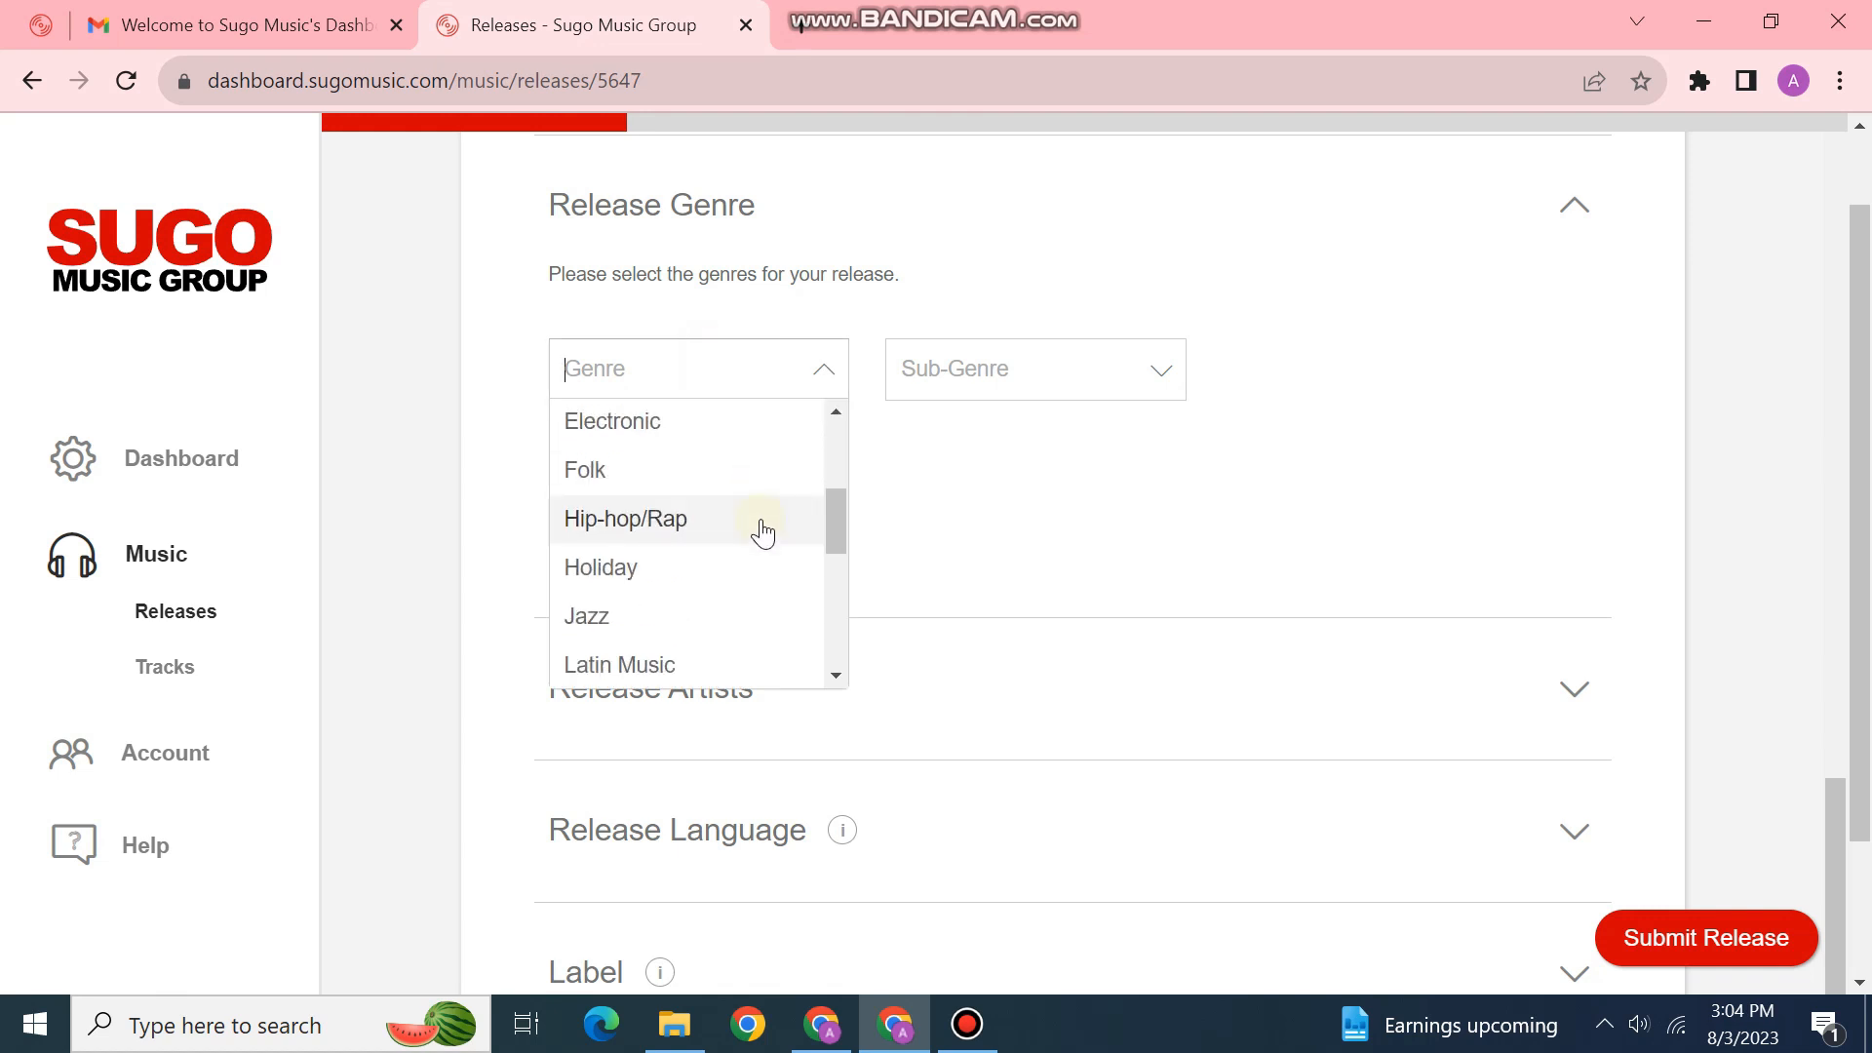
pyautogui.click(741, 473)
pyautogui.click(1053, 374)
pyautogui.scroll(-2, 1058, 546)
pyautogui.scroll(-15, 1061, 566)
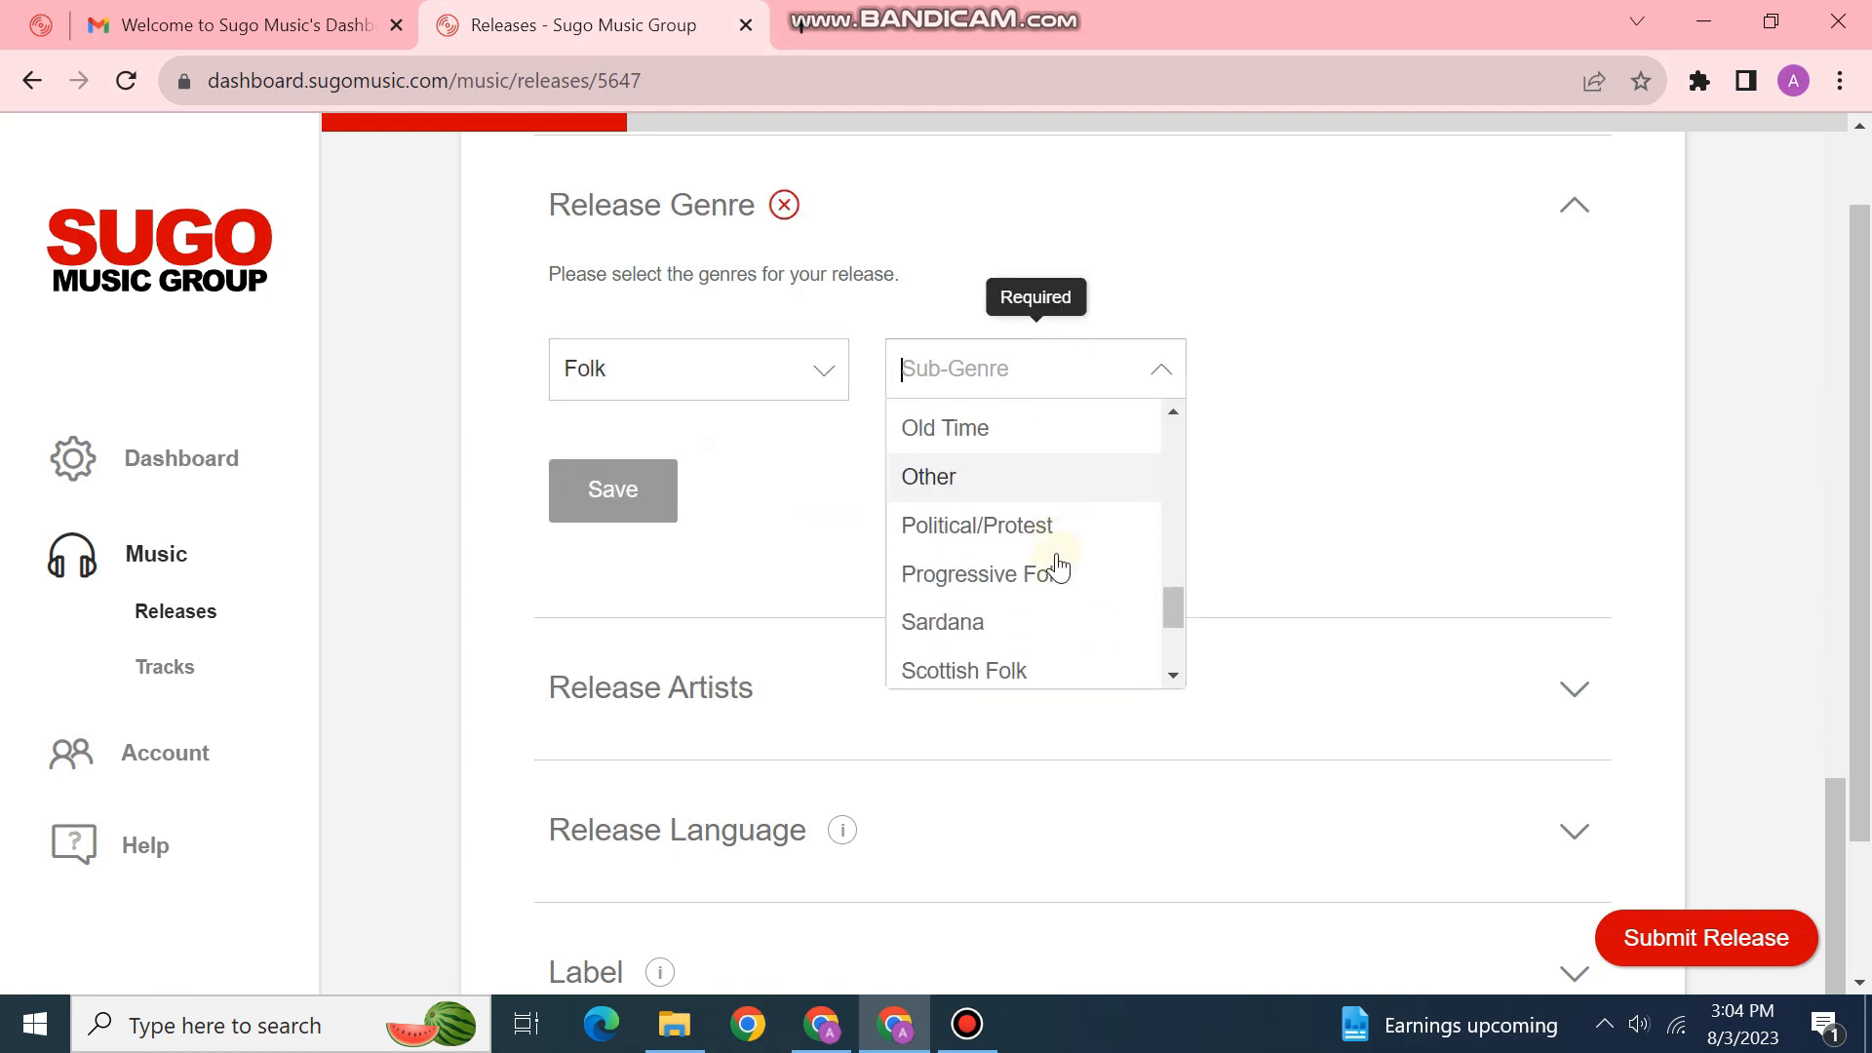
pyautogui.scroll(3, 1057, 566)
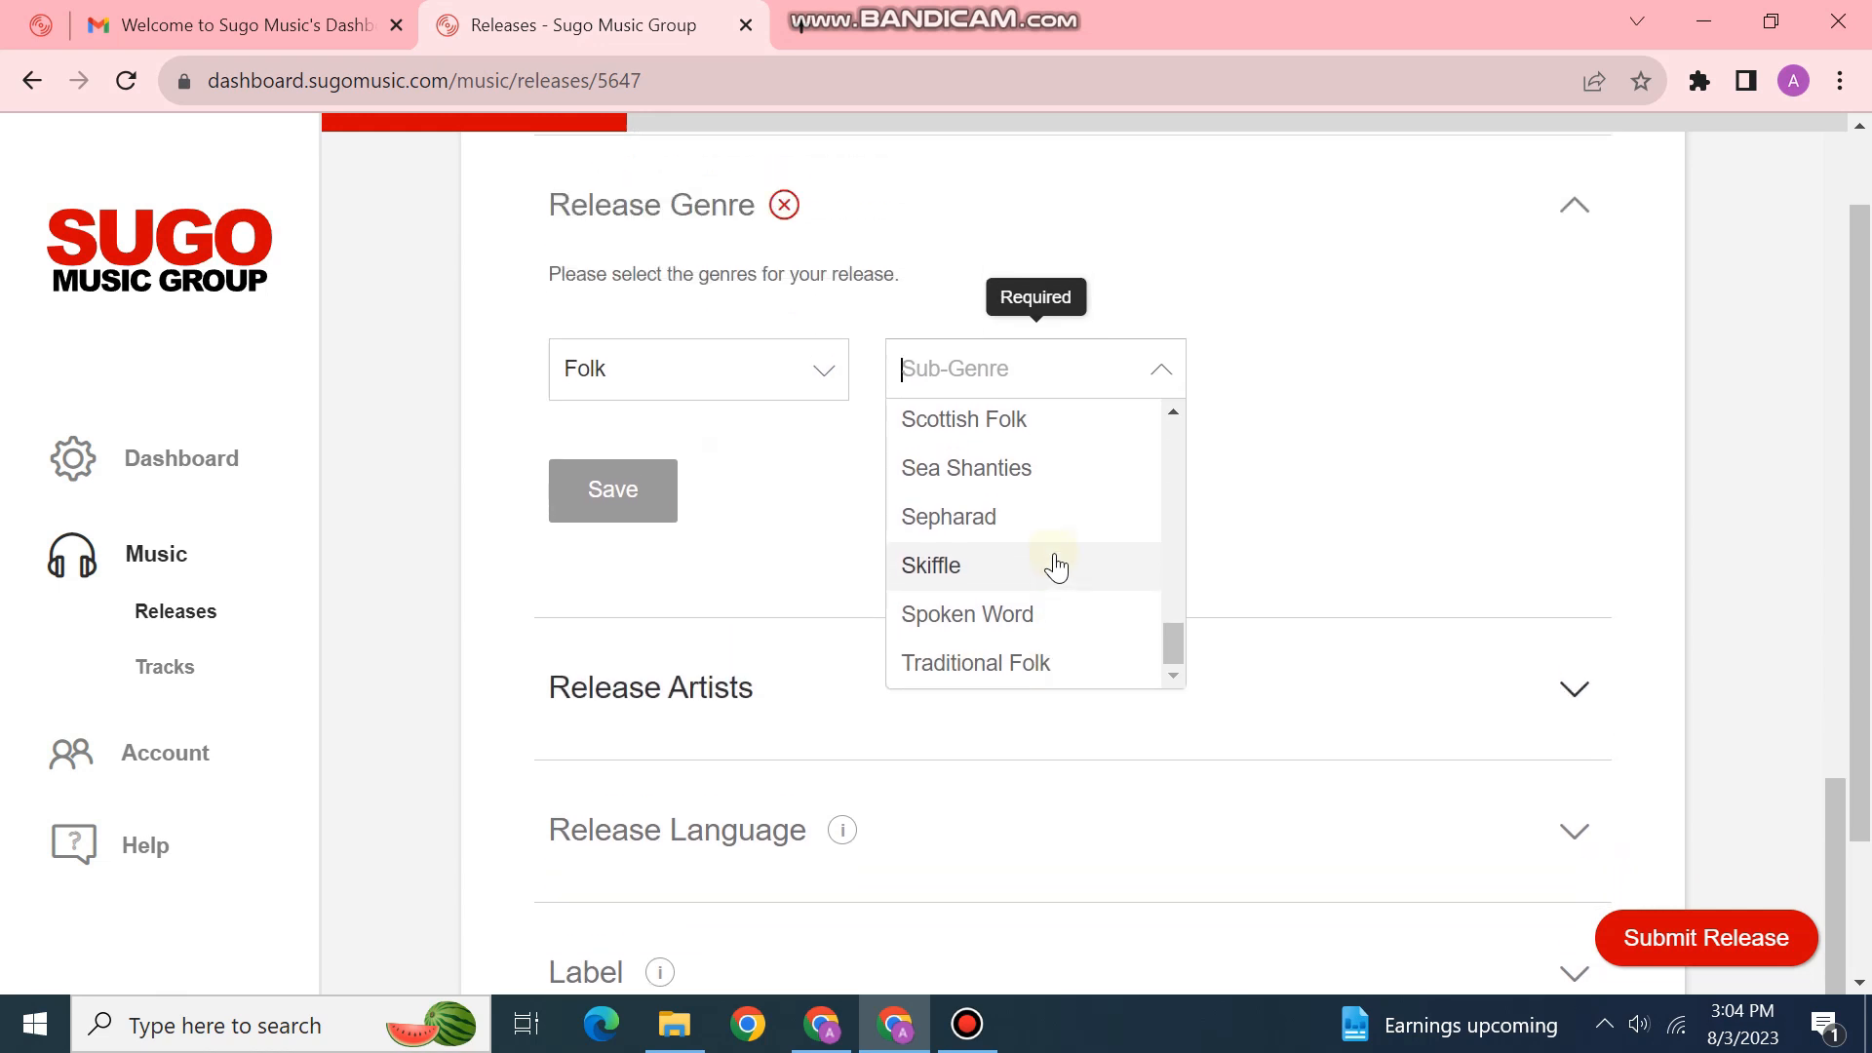
pyautogui.scroll(-2, 1268, 392)
pyautogui.scroll(1, 1071, 512)
pyautogui.scroll(5, 1069, 512)
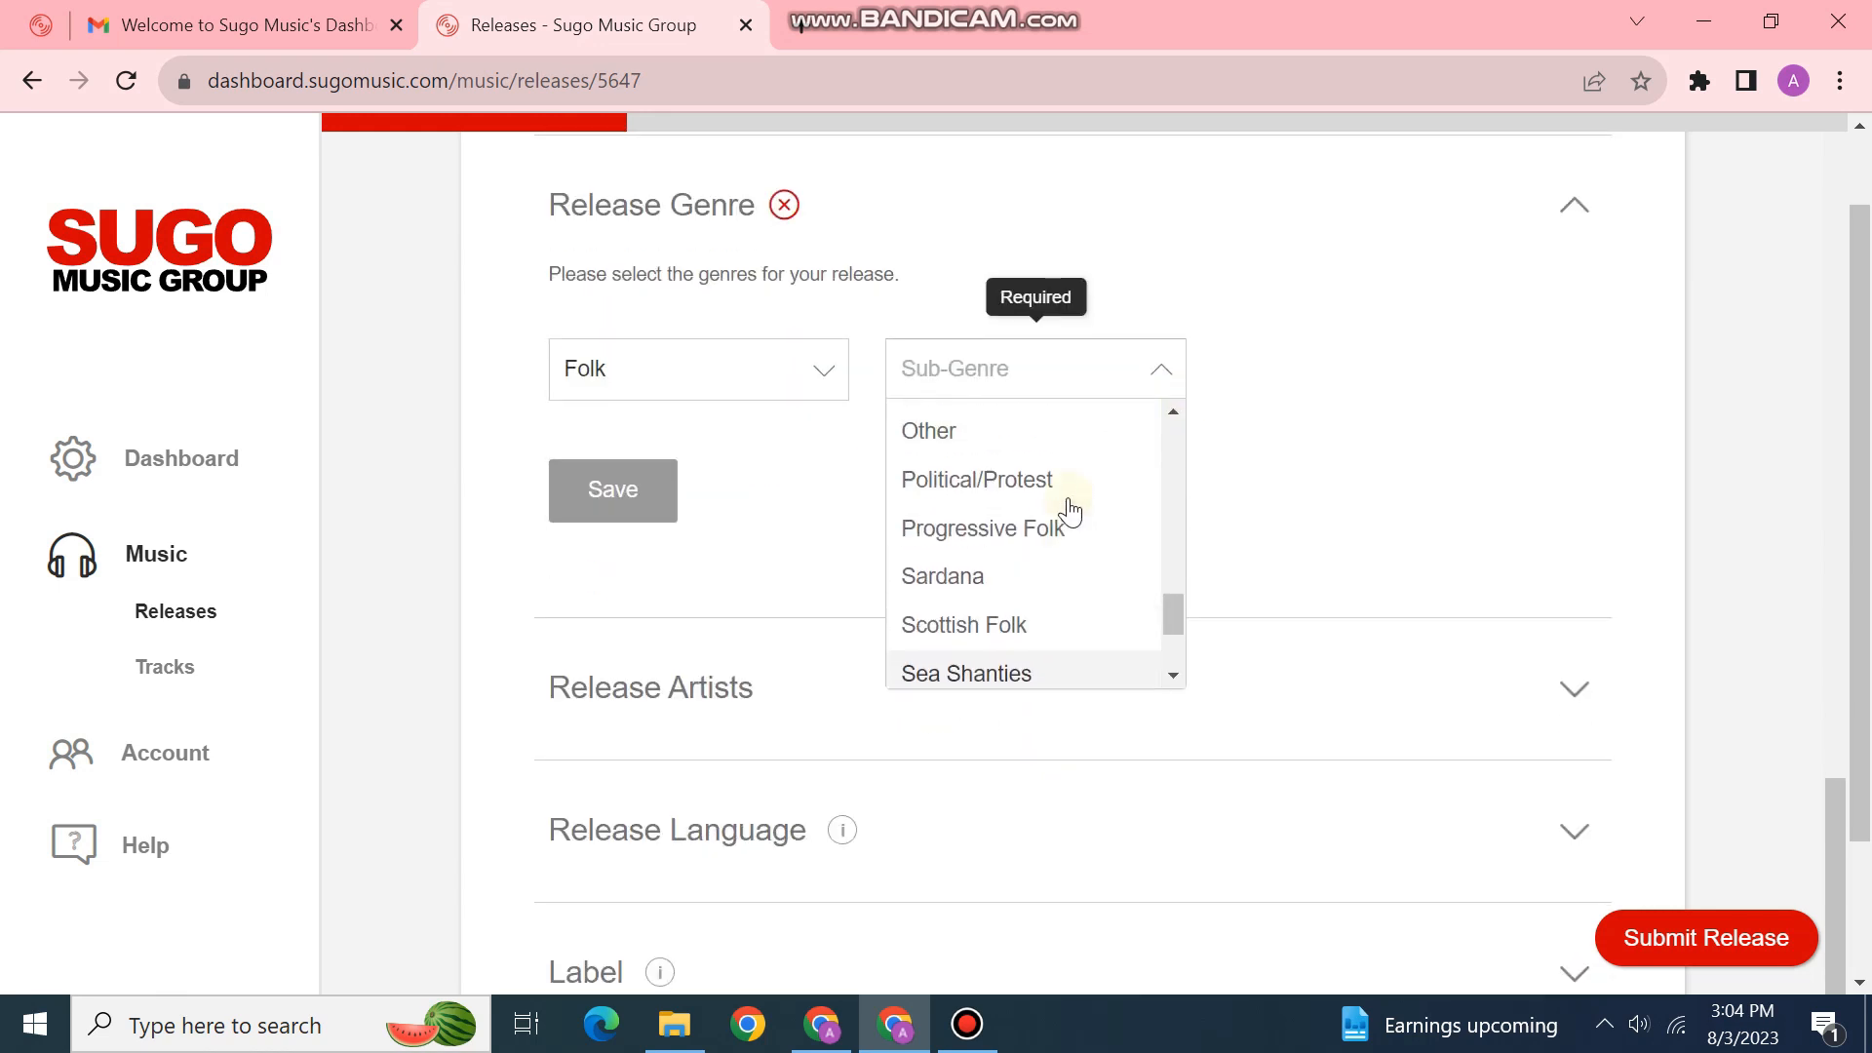
pyautogui.scroll(5, 1063, 507)
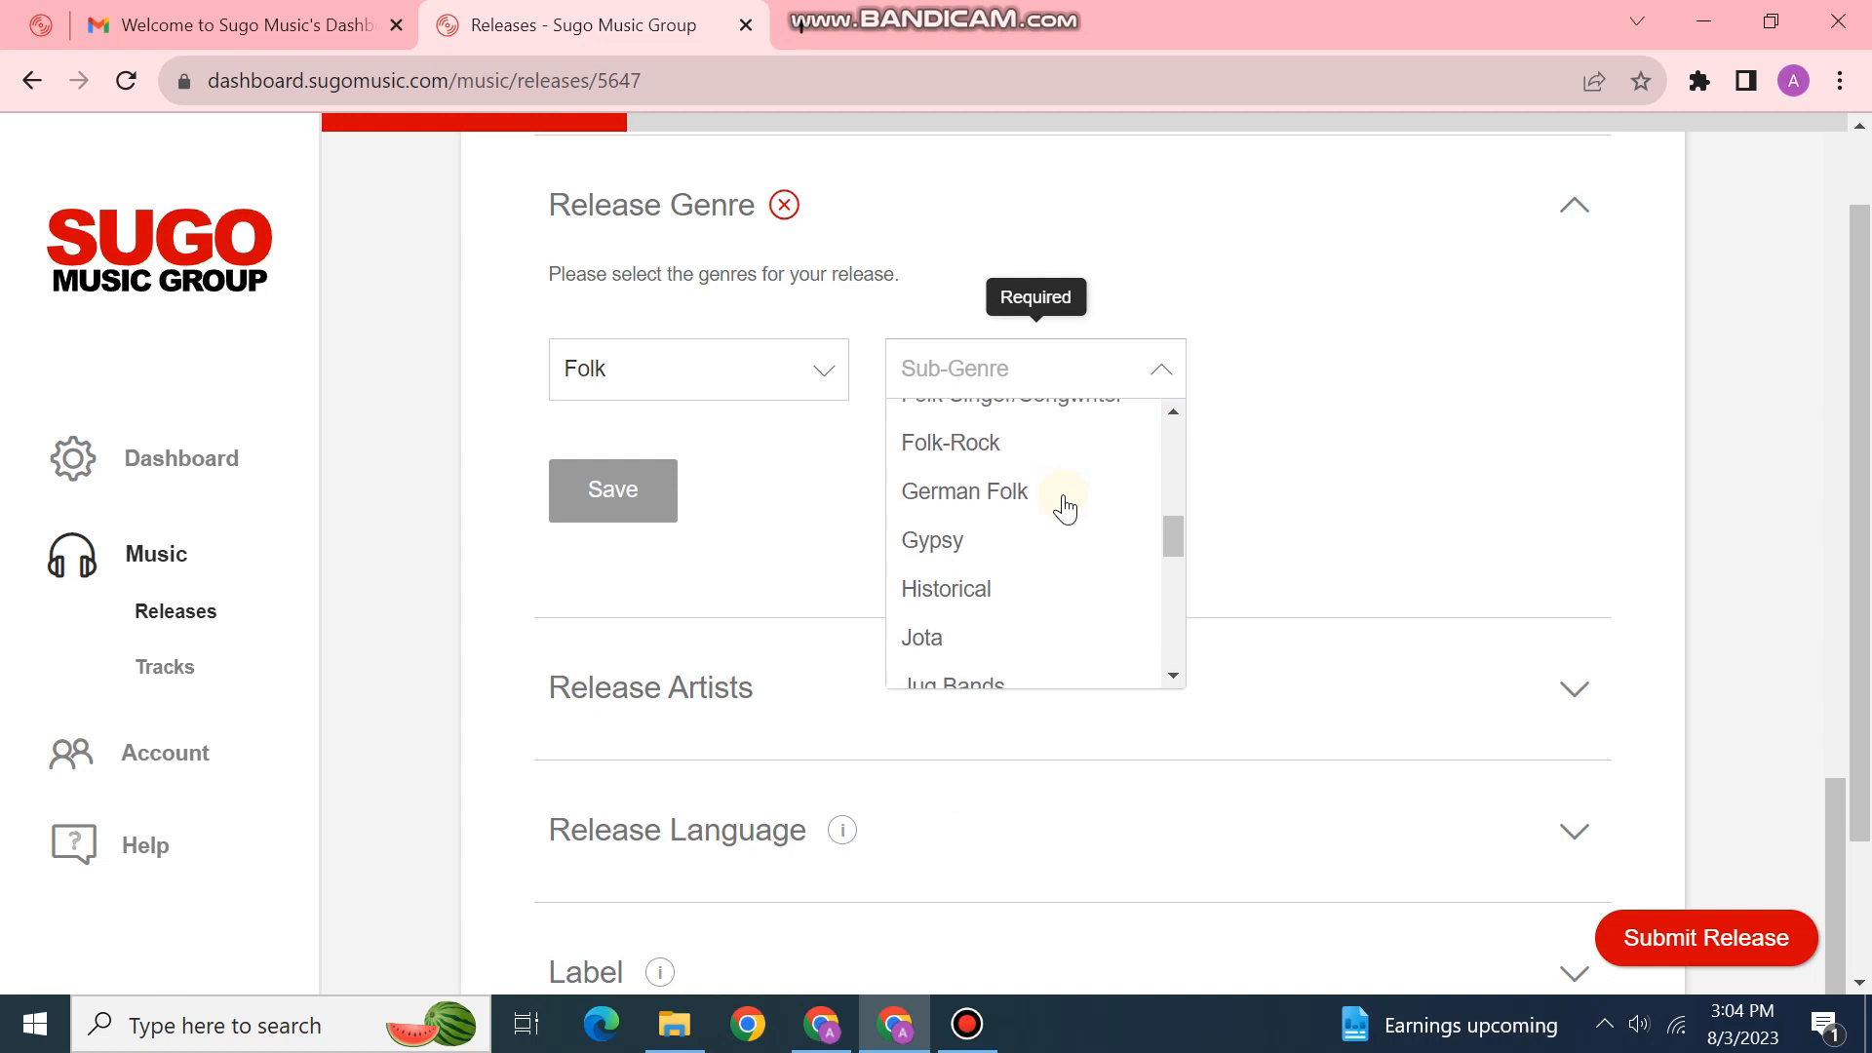
pyautogui.click(995, 430)
pyautogui.click(622, 491)
pyautogui.scroll(-1, 927, 673)
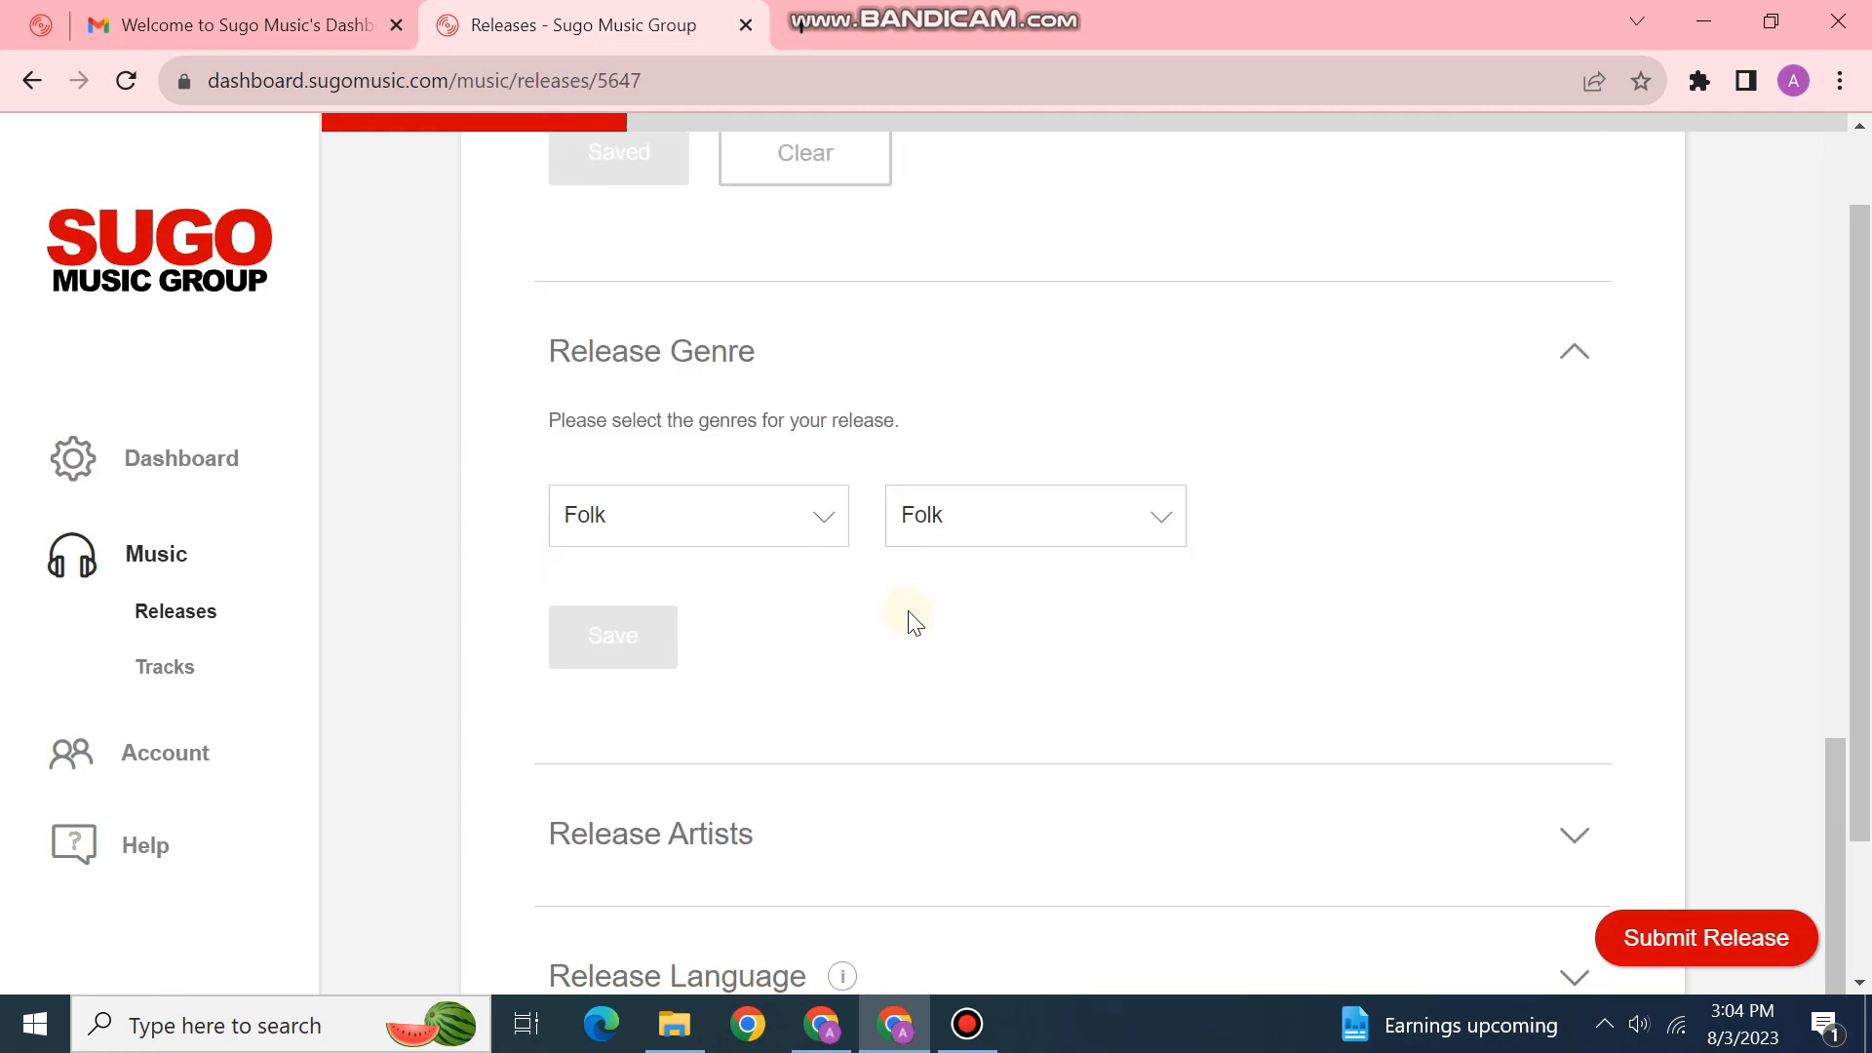
pyautogui.scroll(-4, 912, 590)
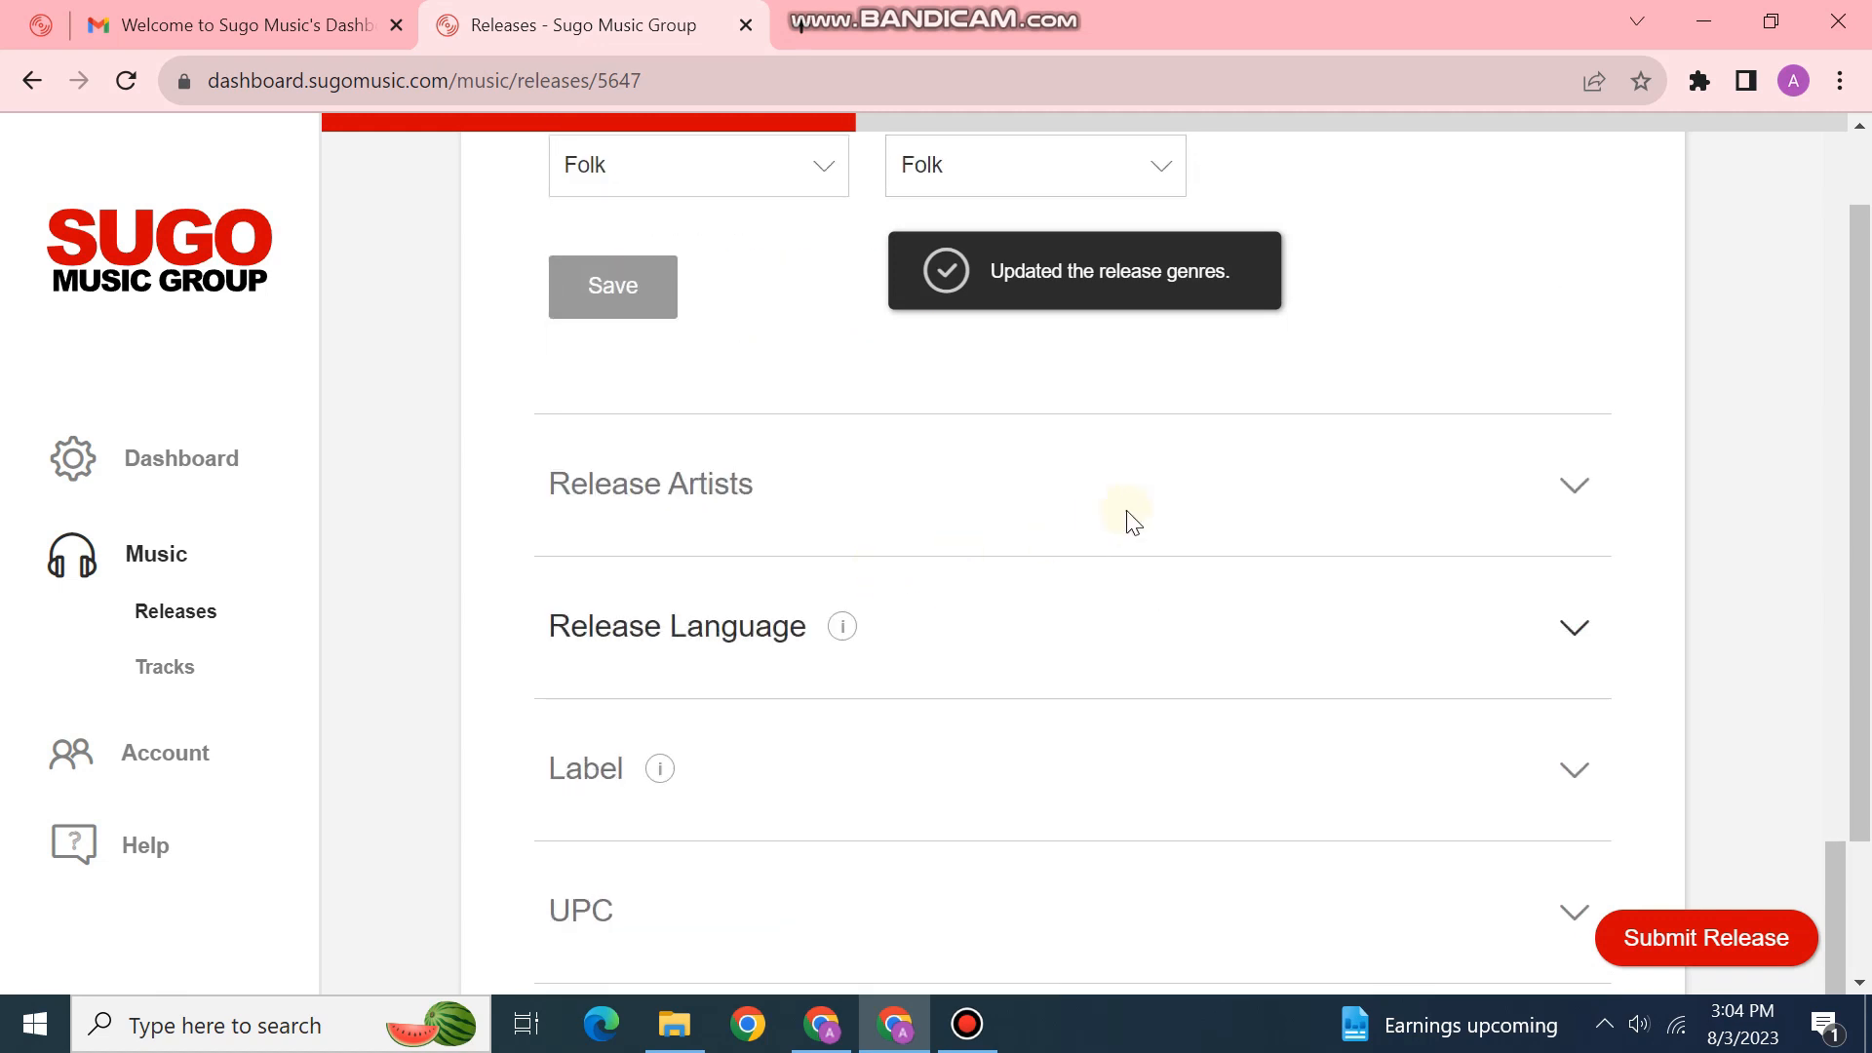
pyautogui.scroll(5, 1131, 519)
pyautogui.scroll(-5, 865, 398)
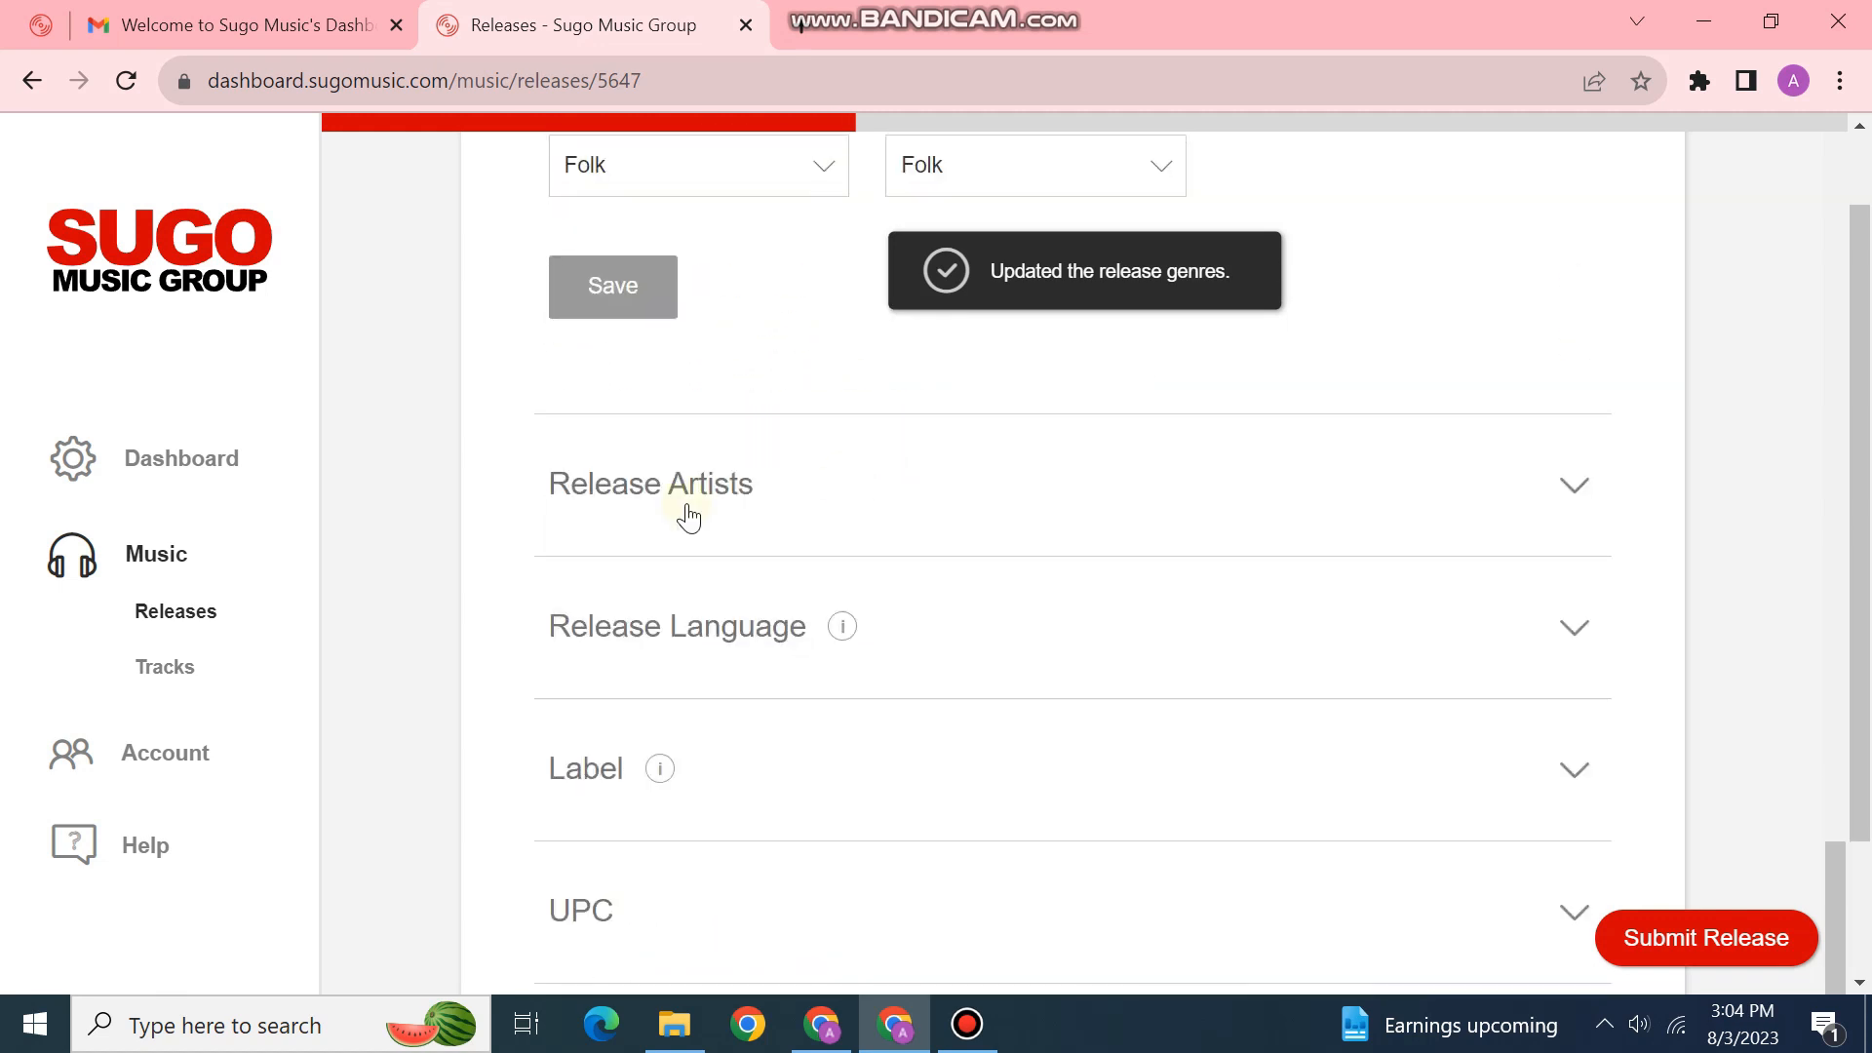
# Step: Pick the account's artist as Primary Artist with Bangladesh as country, and save
pyautogui.click(730, 493)
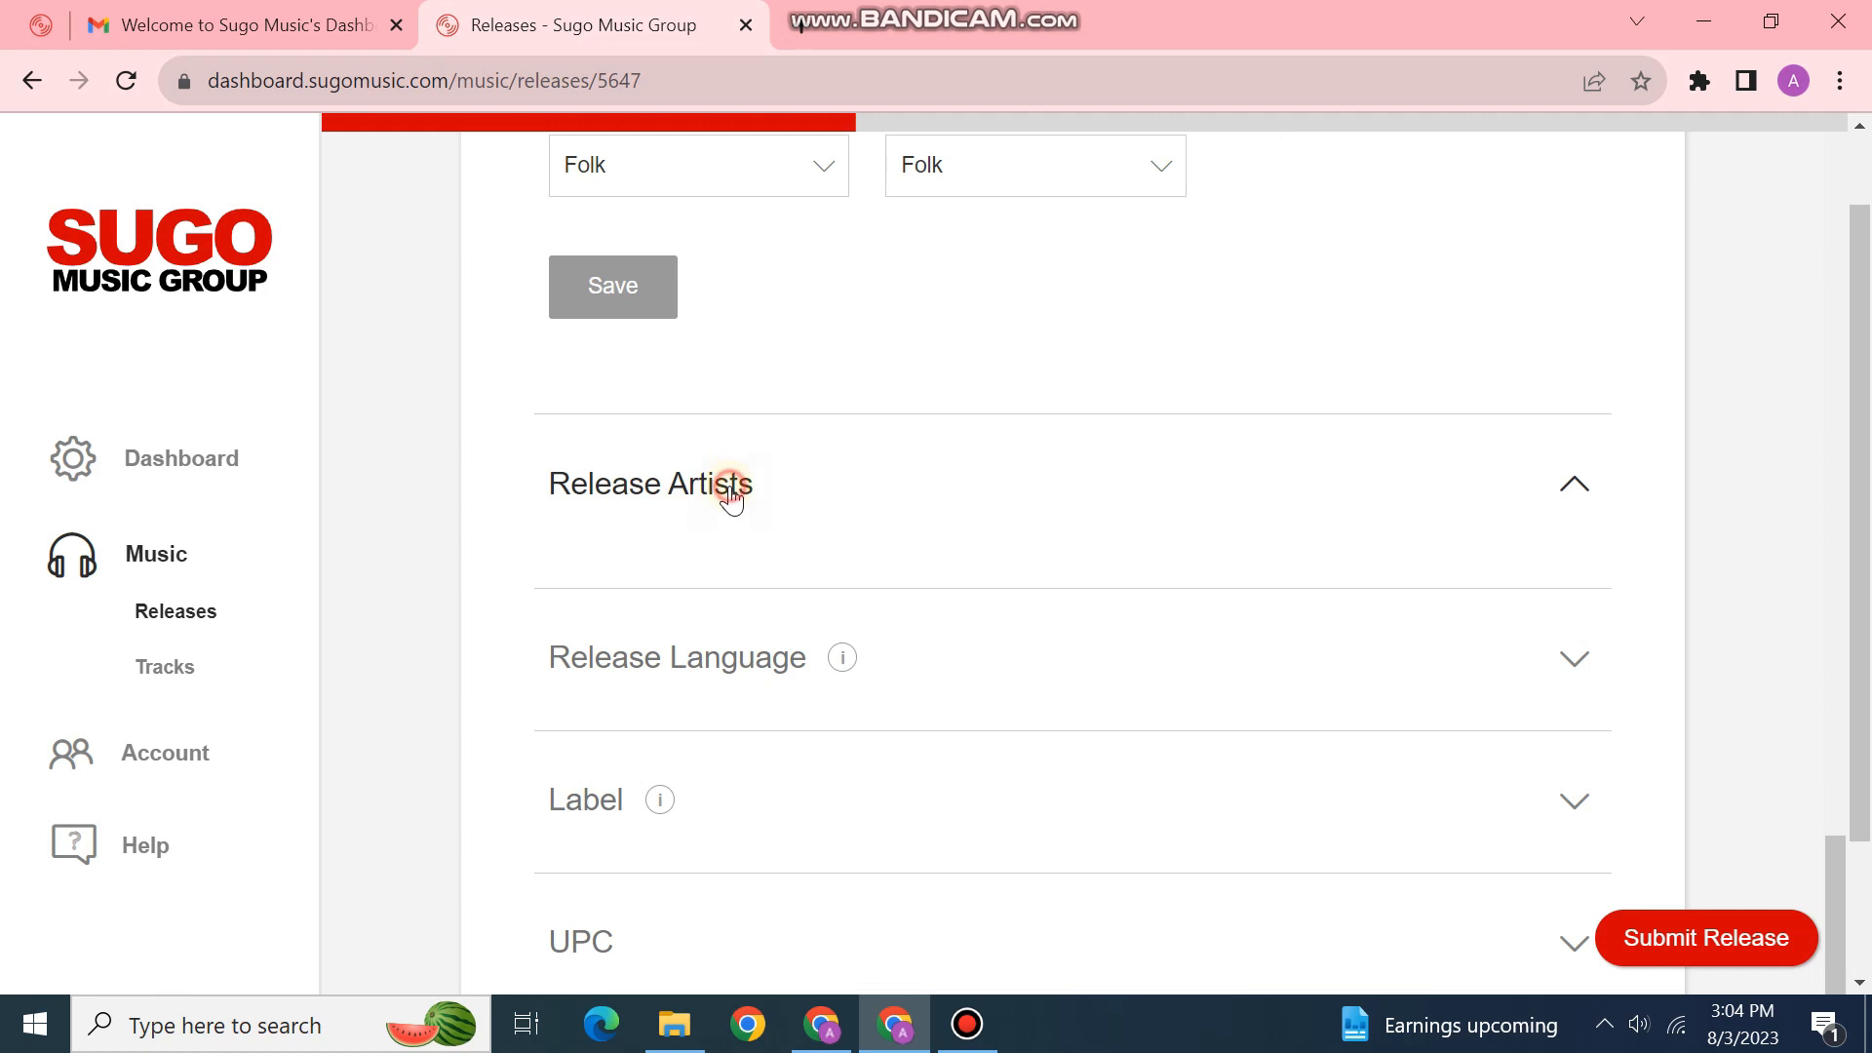
pyautogui.scroll(-6, 794, 507)
pyautogui.scroll(2, 735, 364)
pyautogui.click(736, 310)
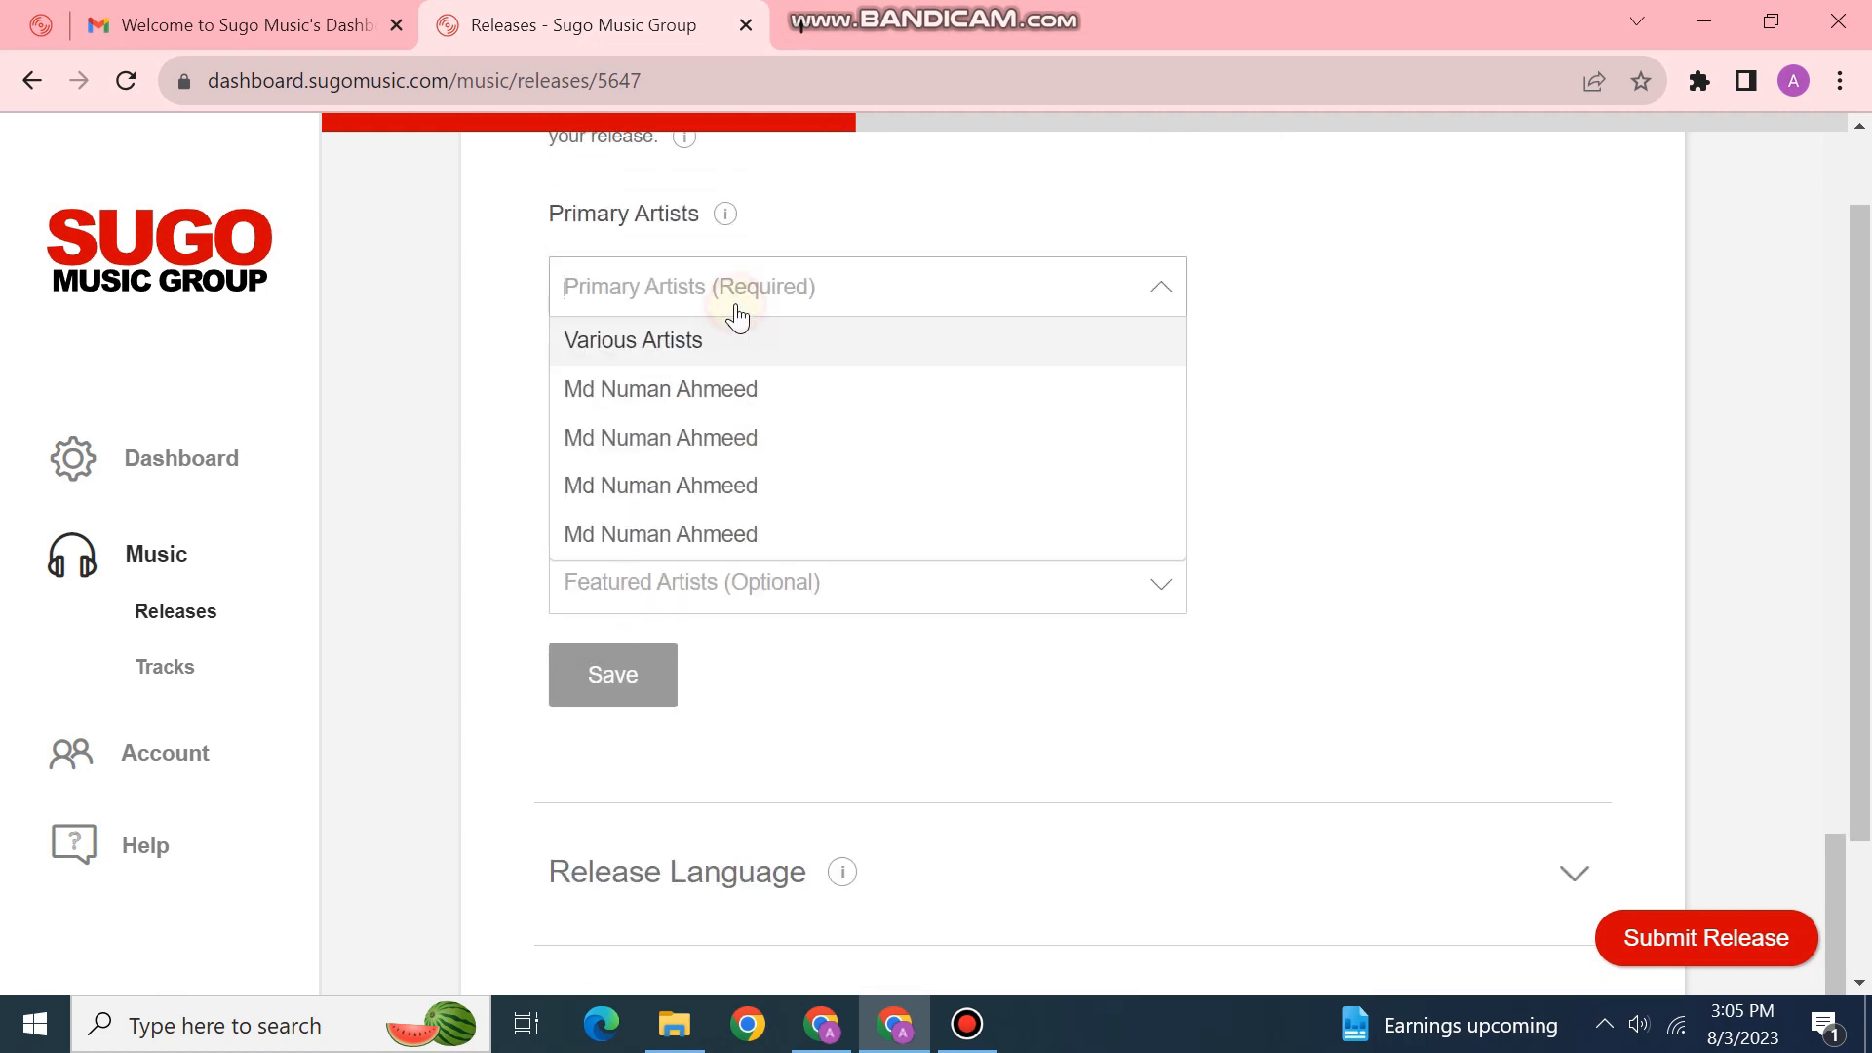
pyautogui.click(711, 389)
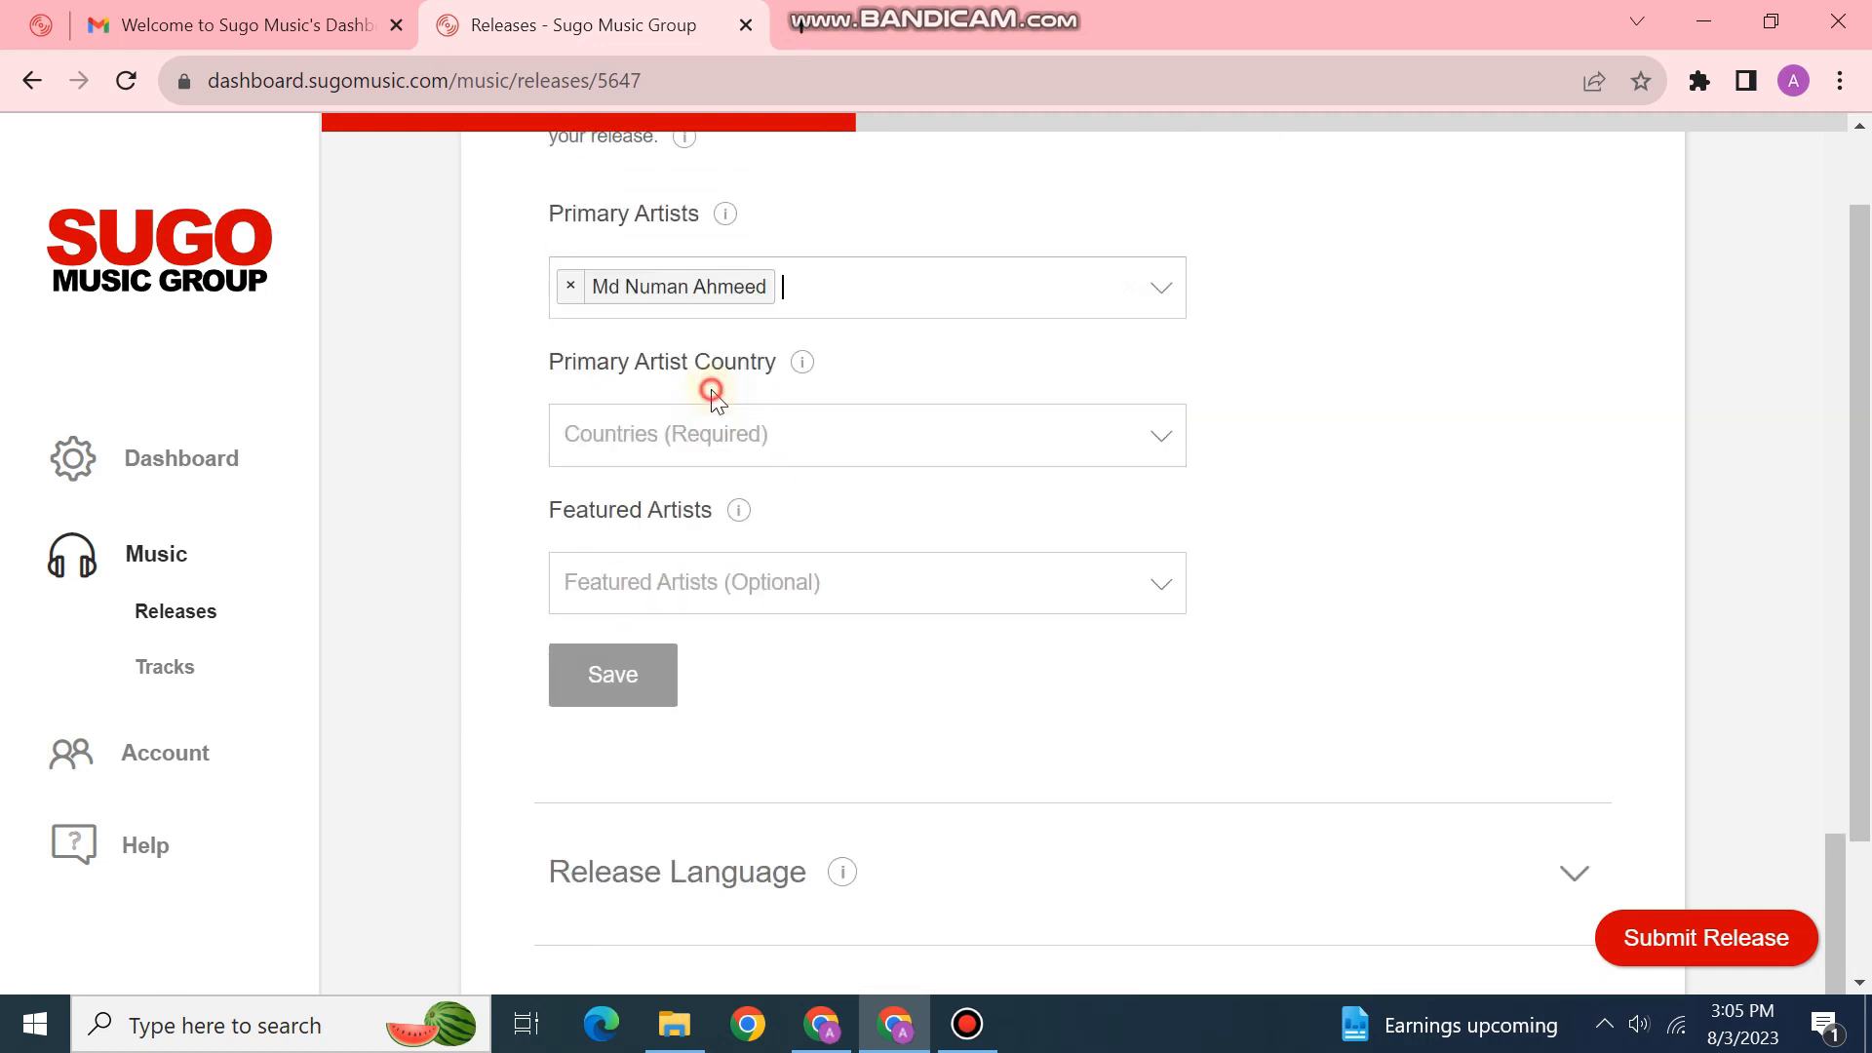
pyautogui.click(722, 458)
pyautogui.scroll(-6, 764, 623)
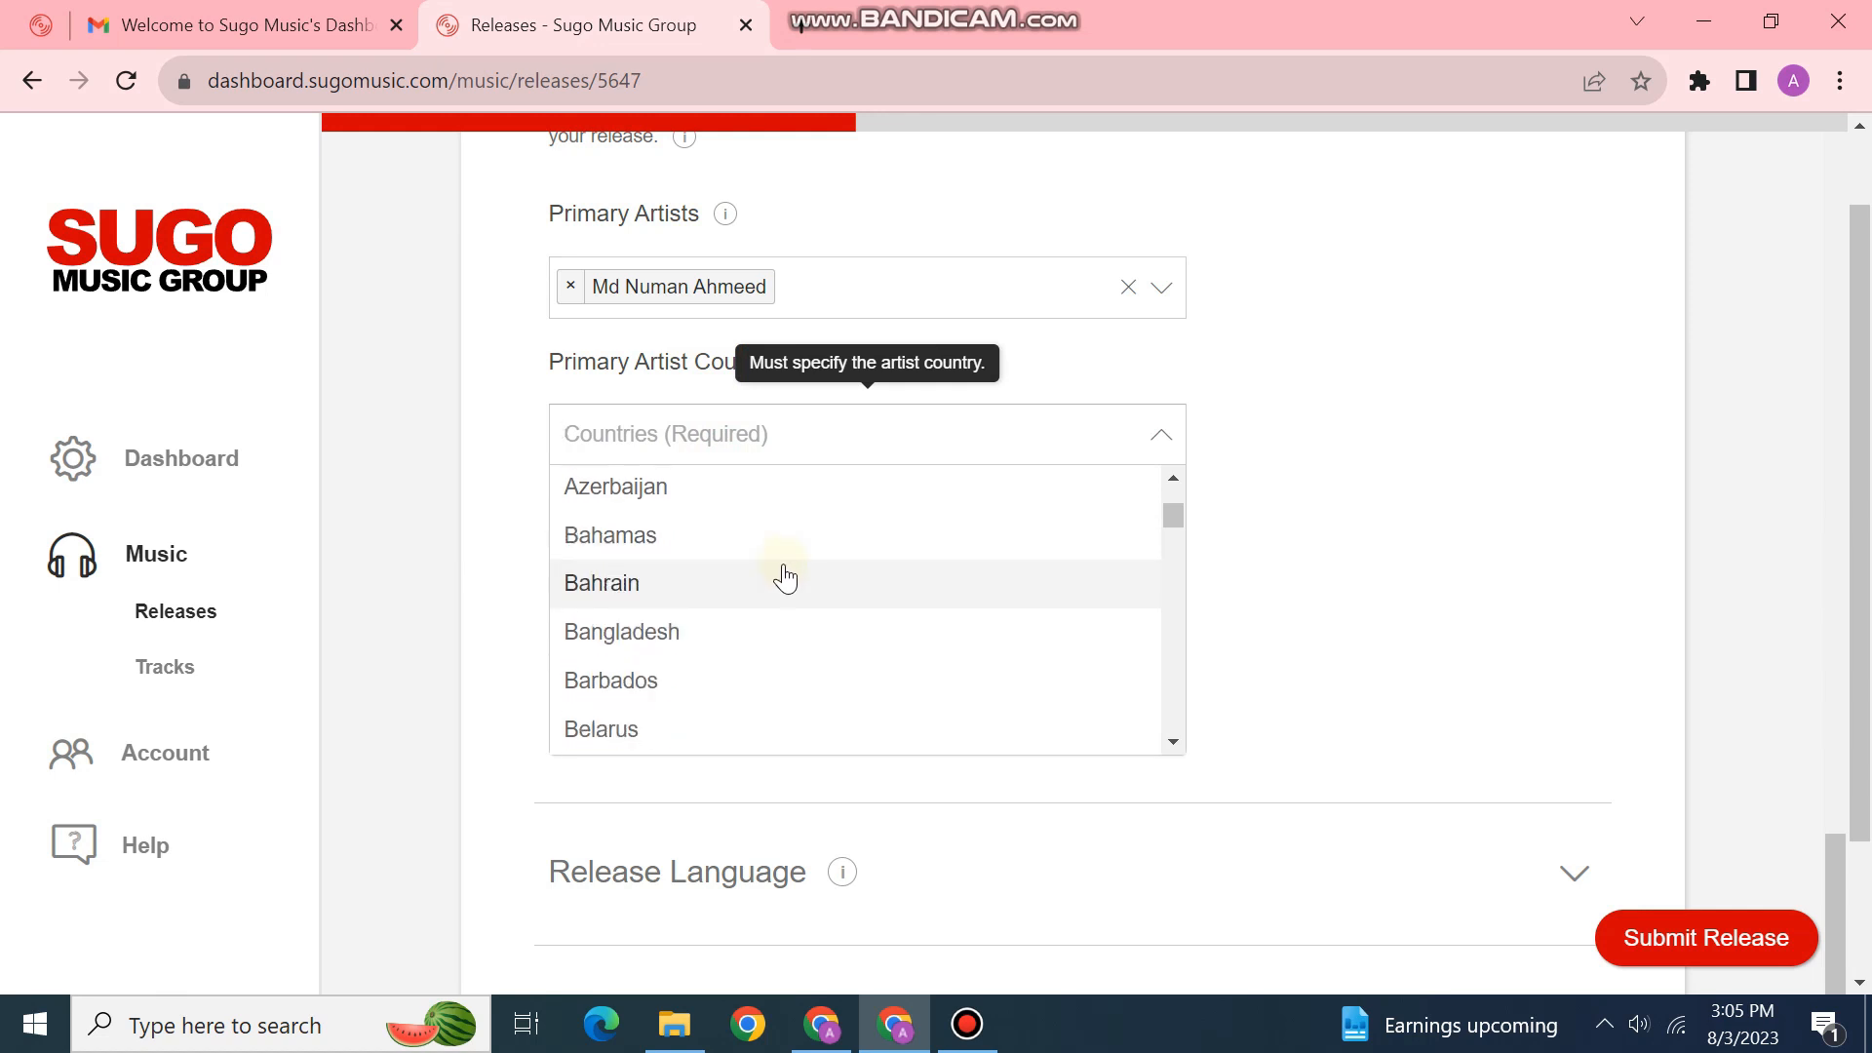
pyautogui.click(727, 643)
pyautogui.click(611, 676)
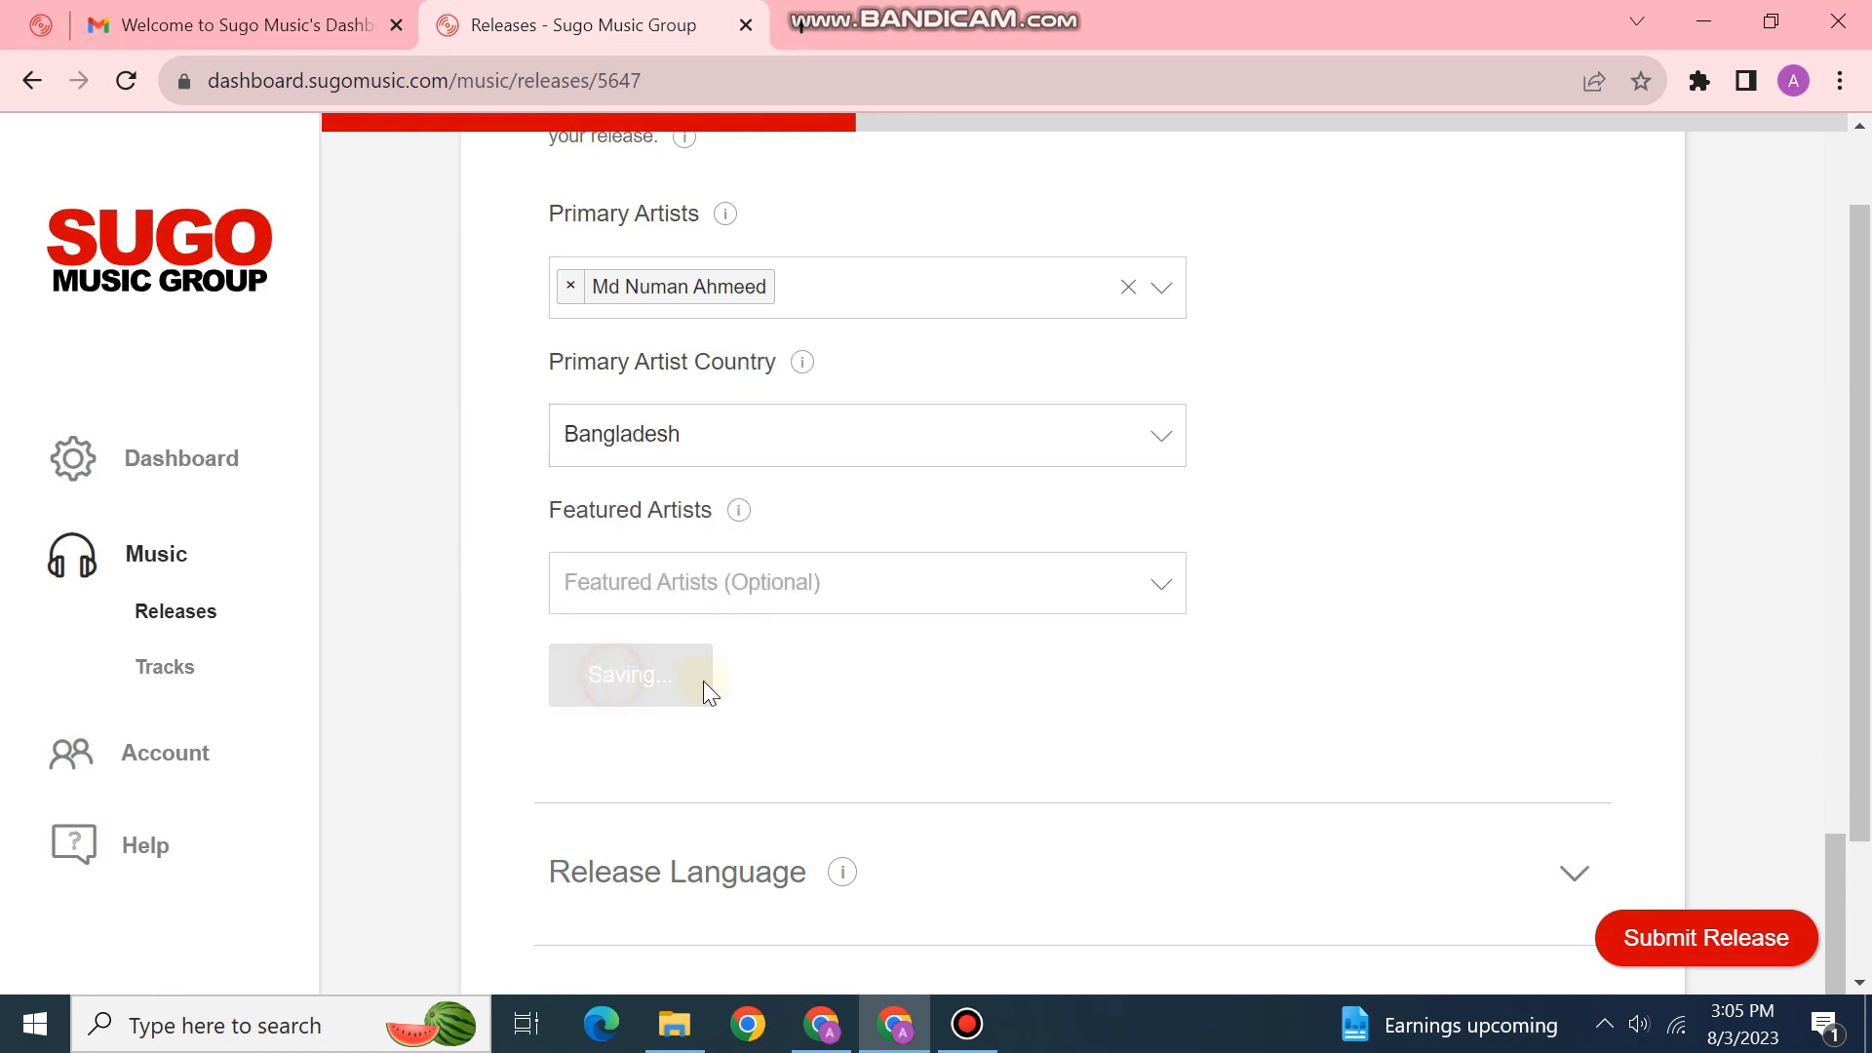
pyautogui.scroll(1, 717, 681)
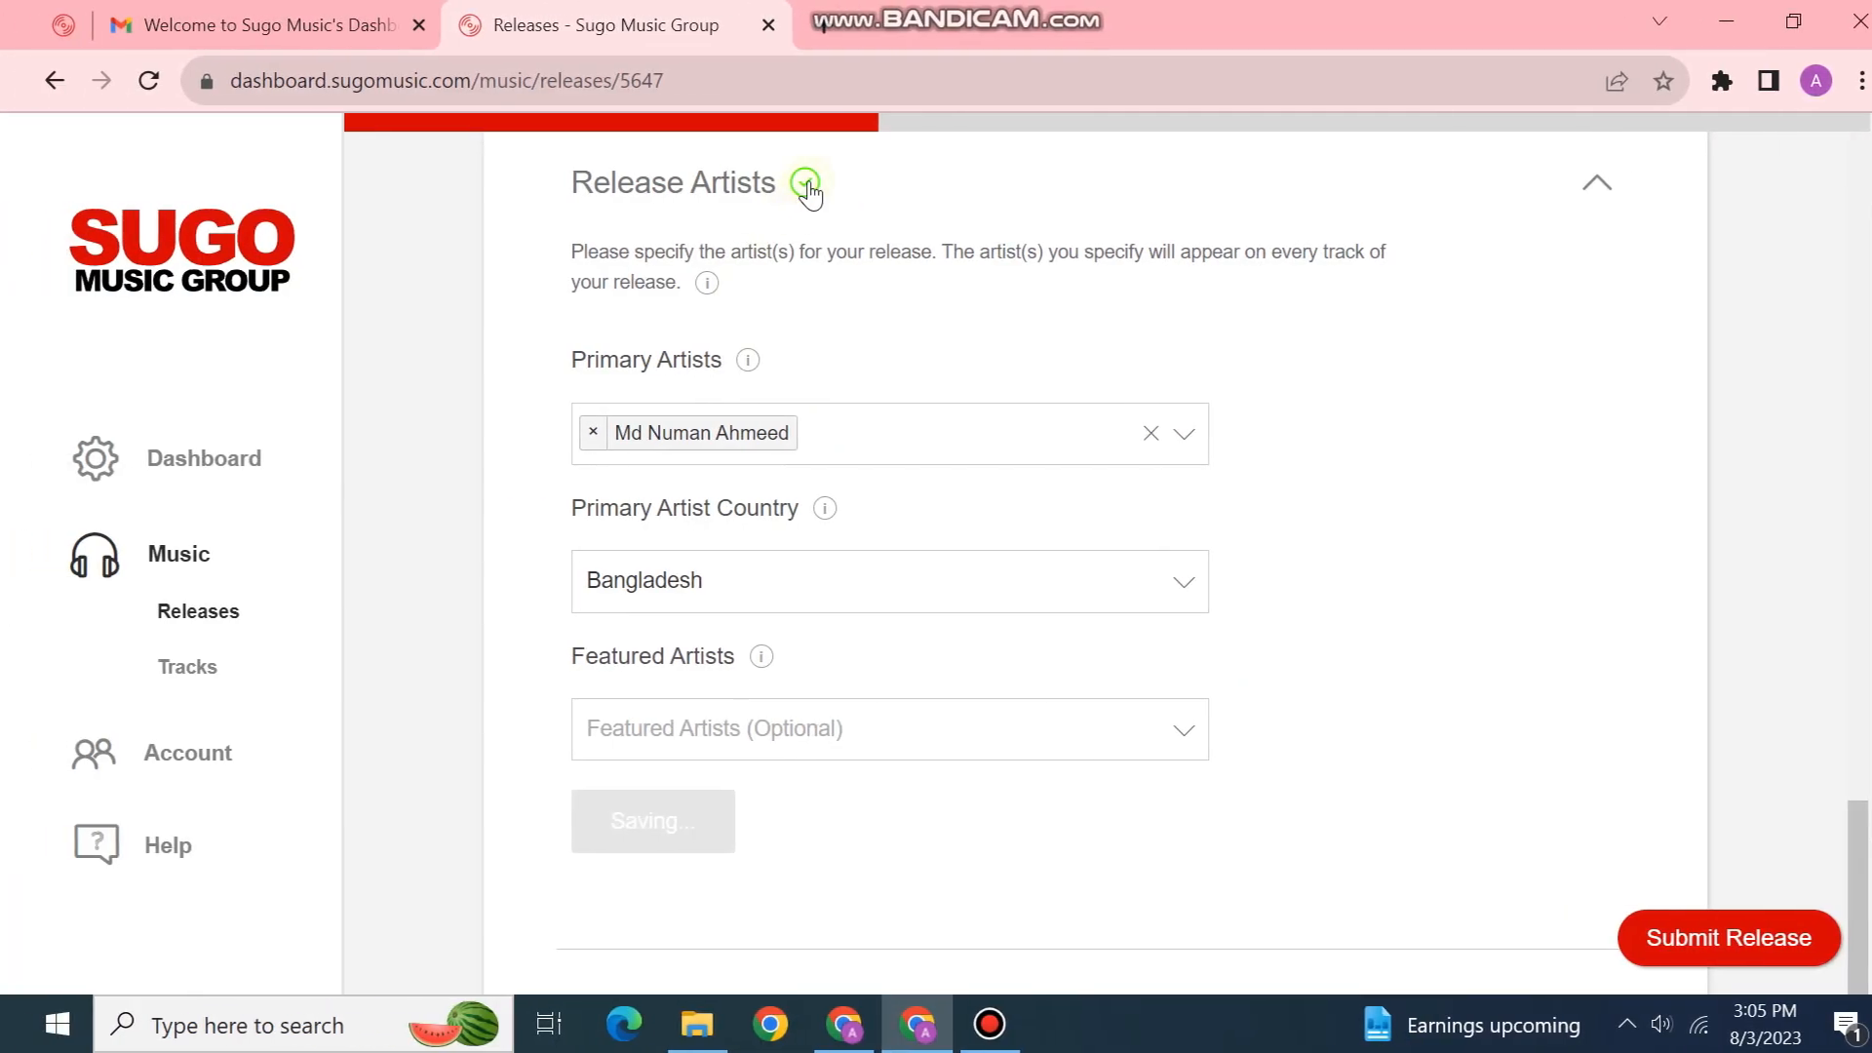
pyautogui.scroll(-4, 797, 535)
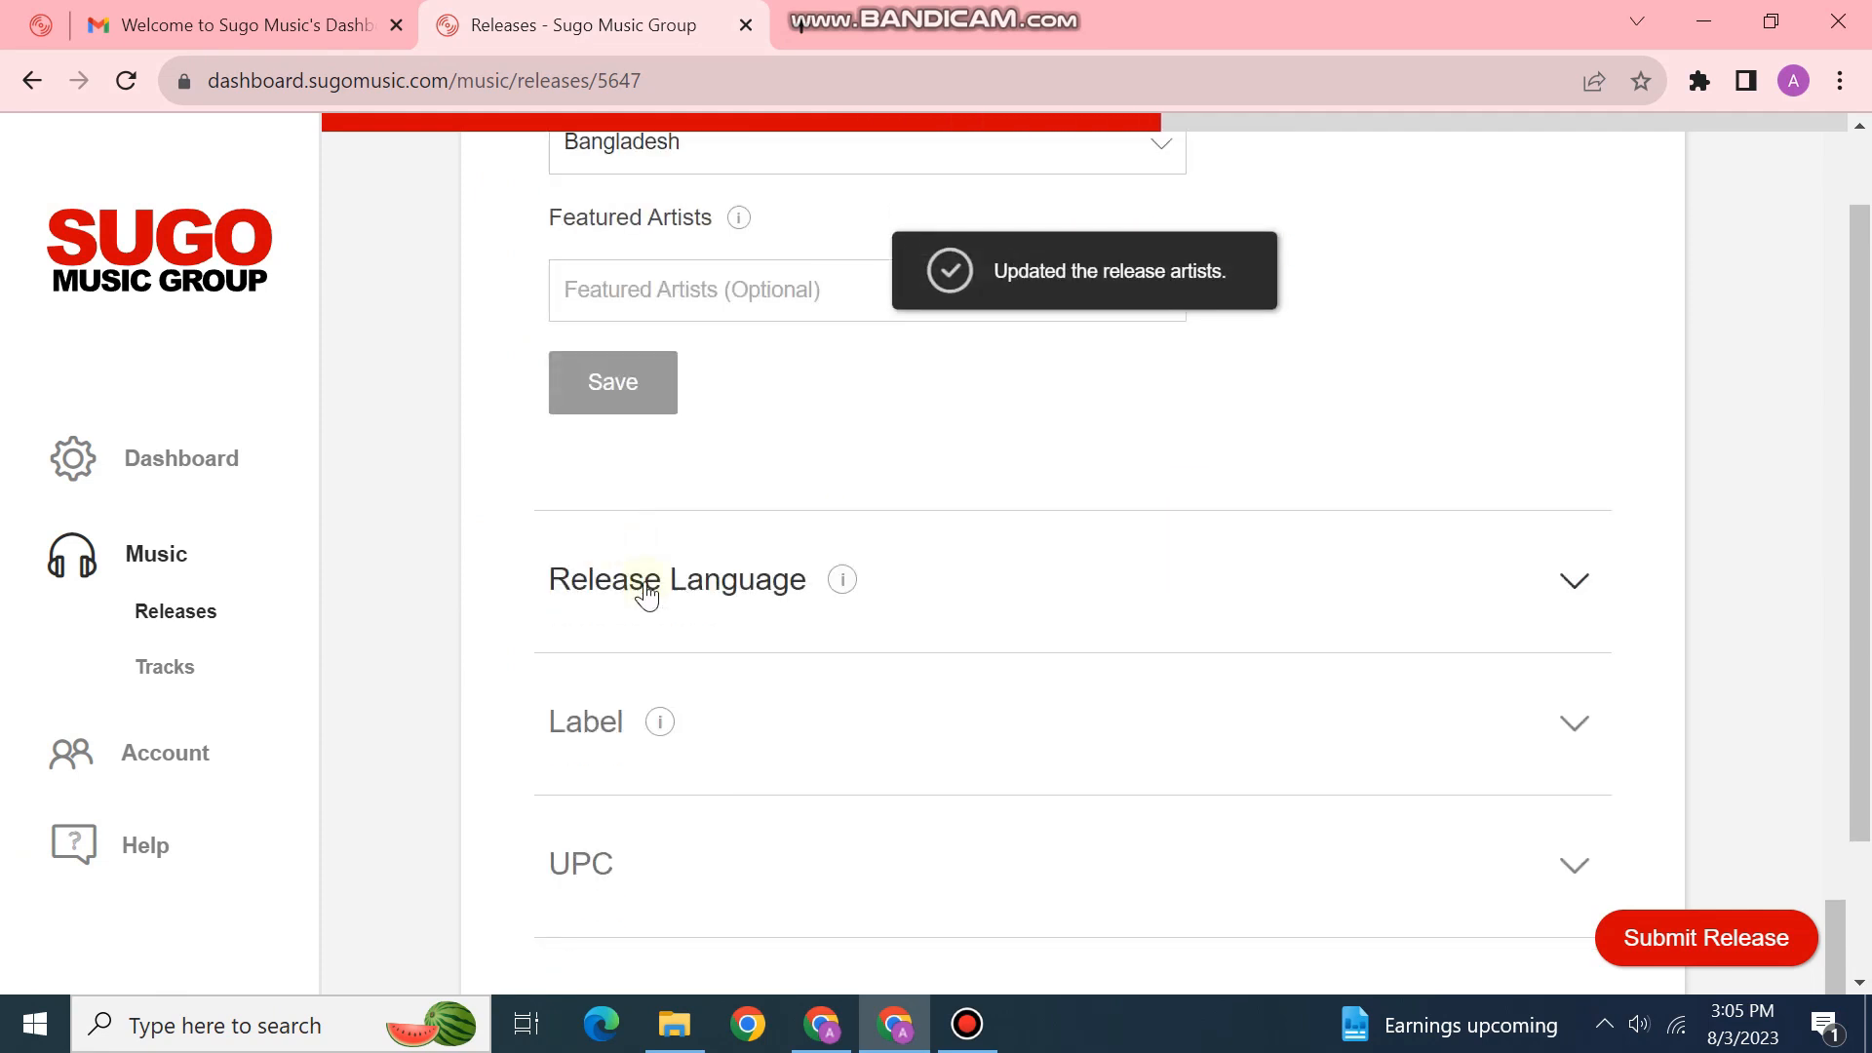
pyautogui.click(1078, 576)
pyautogui.scroll(-4, 1079, 573)
# Step: Choose Bengali as the release language and save it
pyautogui.scroll(2, 929, 522)
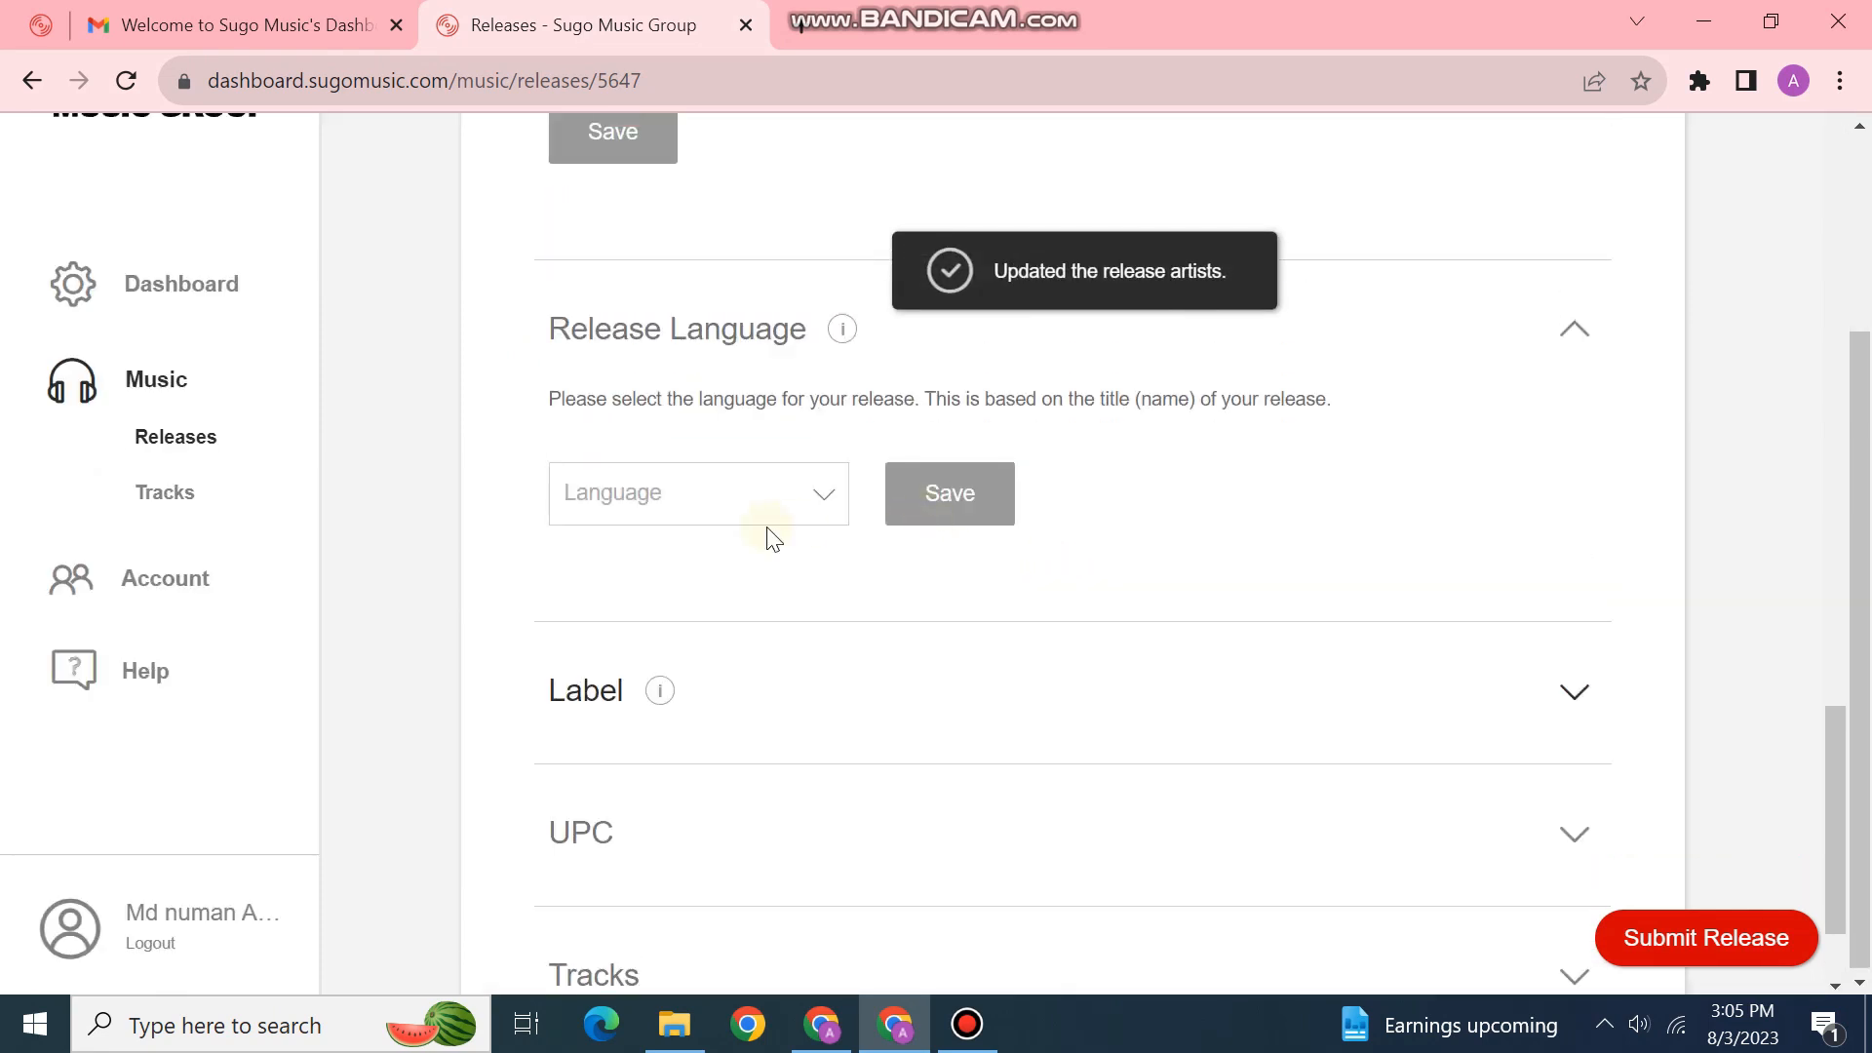
pyautogui.click(753, 509)
pyautogui.scroll(-8, 742, 673)
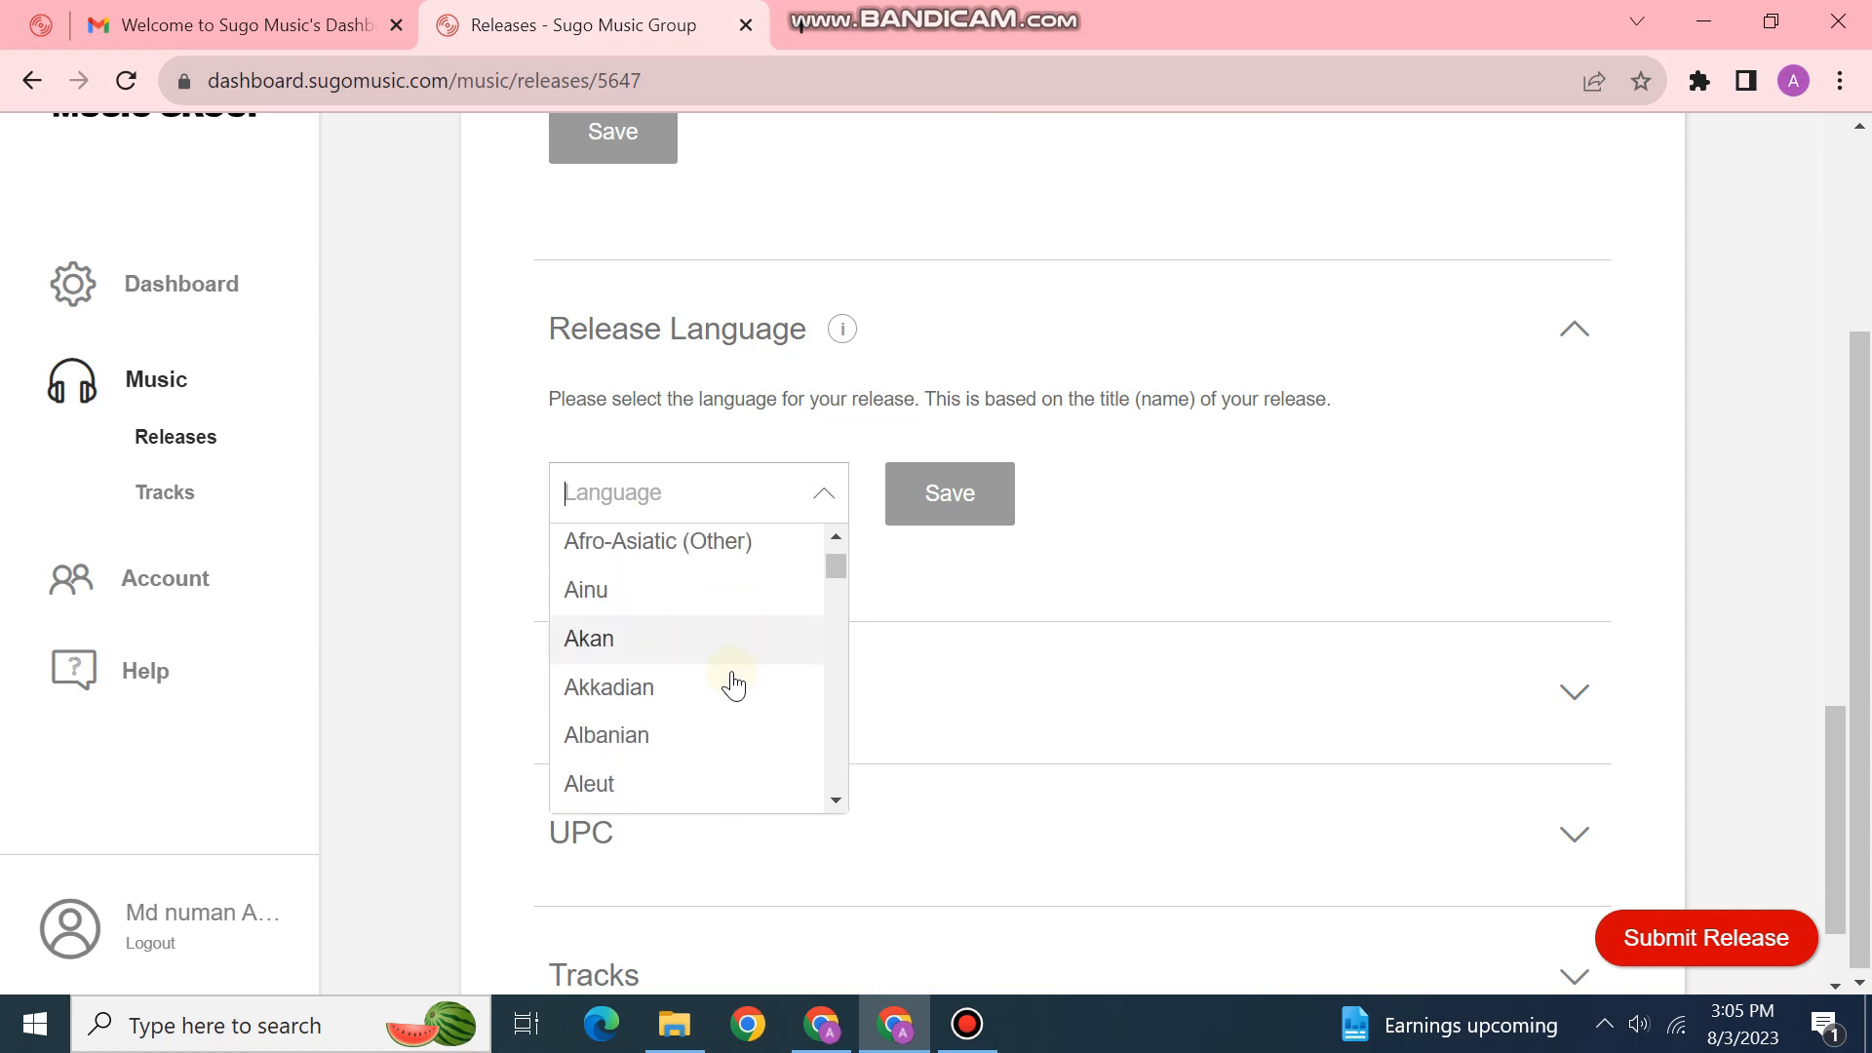
pyautogui.scroll(-3, 761, 697)
pyautogui.scroll(-3, 751, 694)
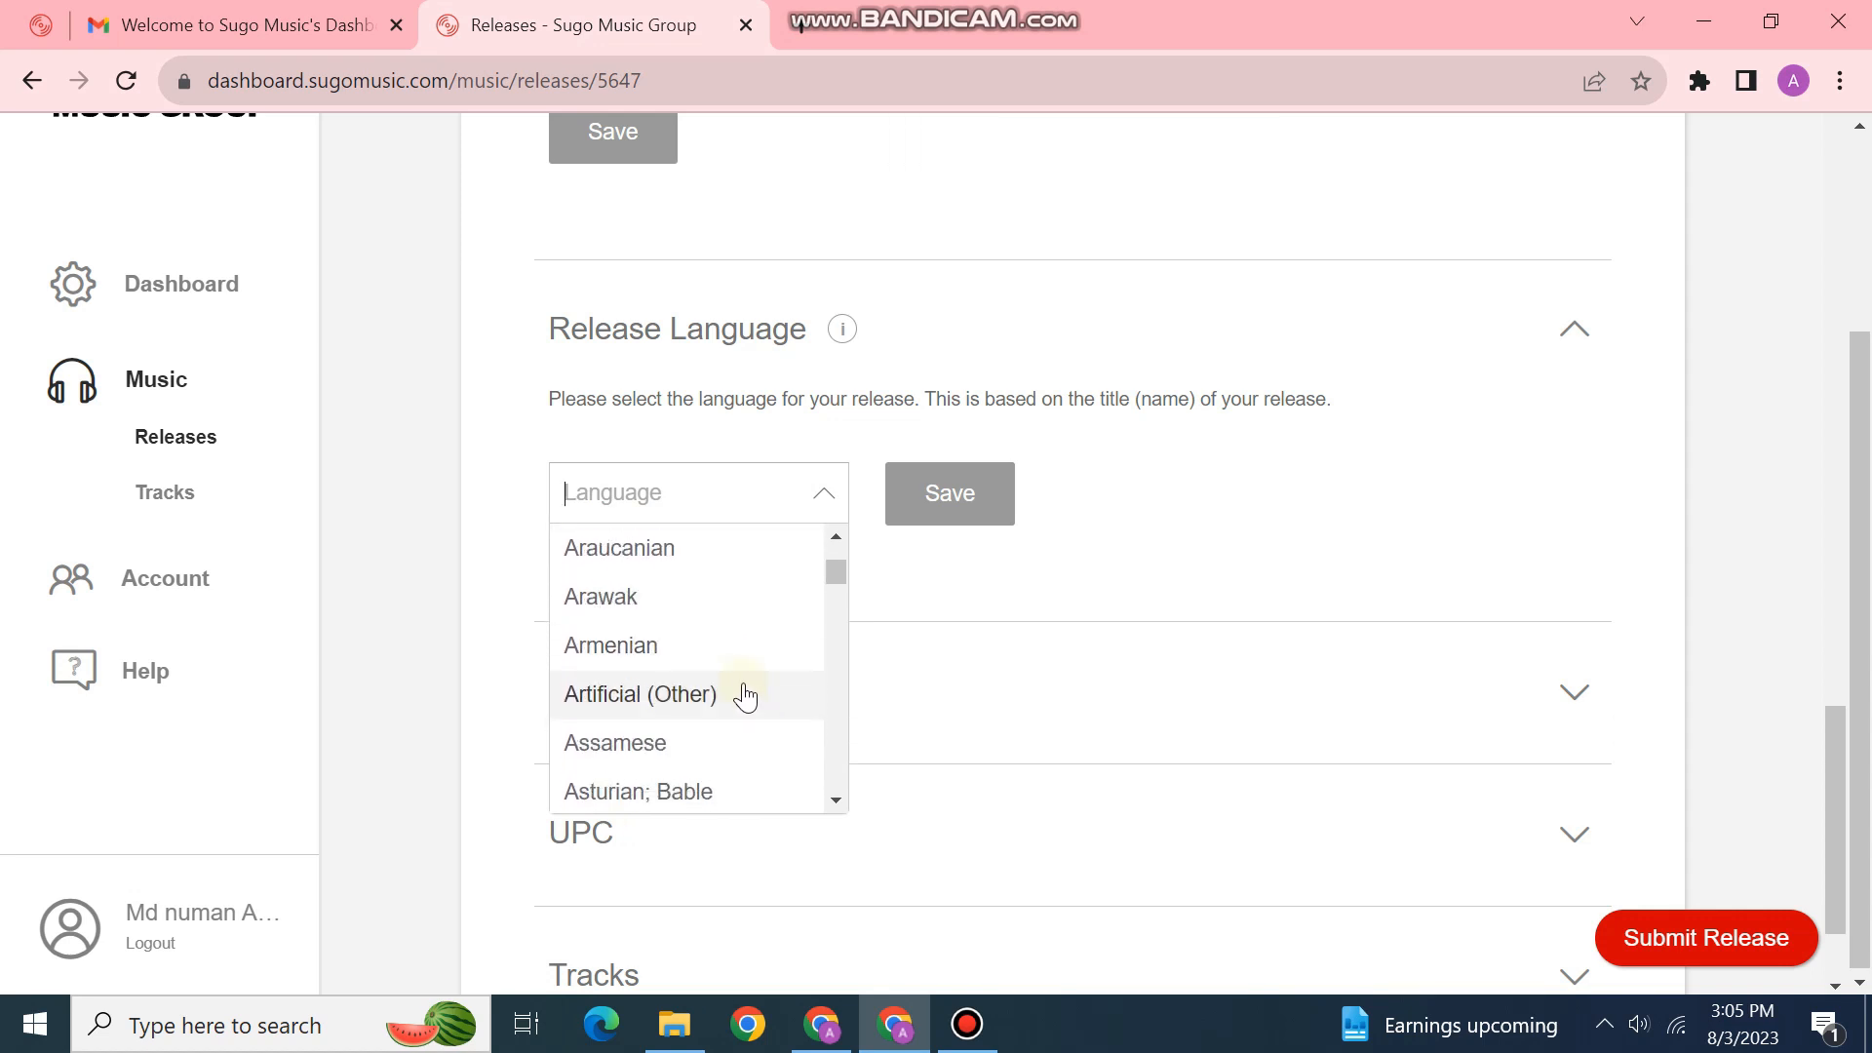
pyautogui.scroll(-5, 720, 683)
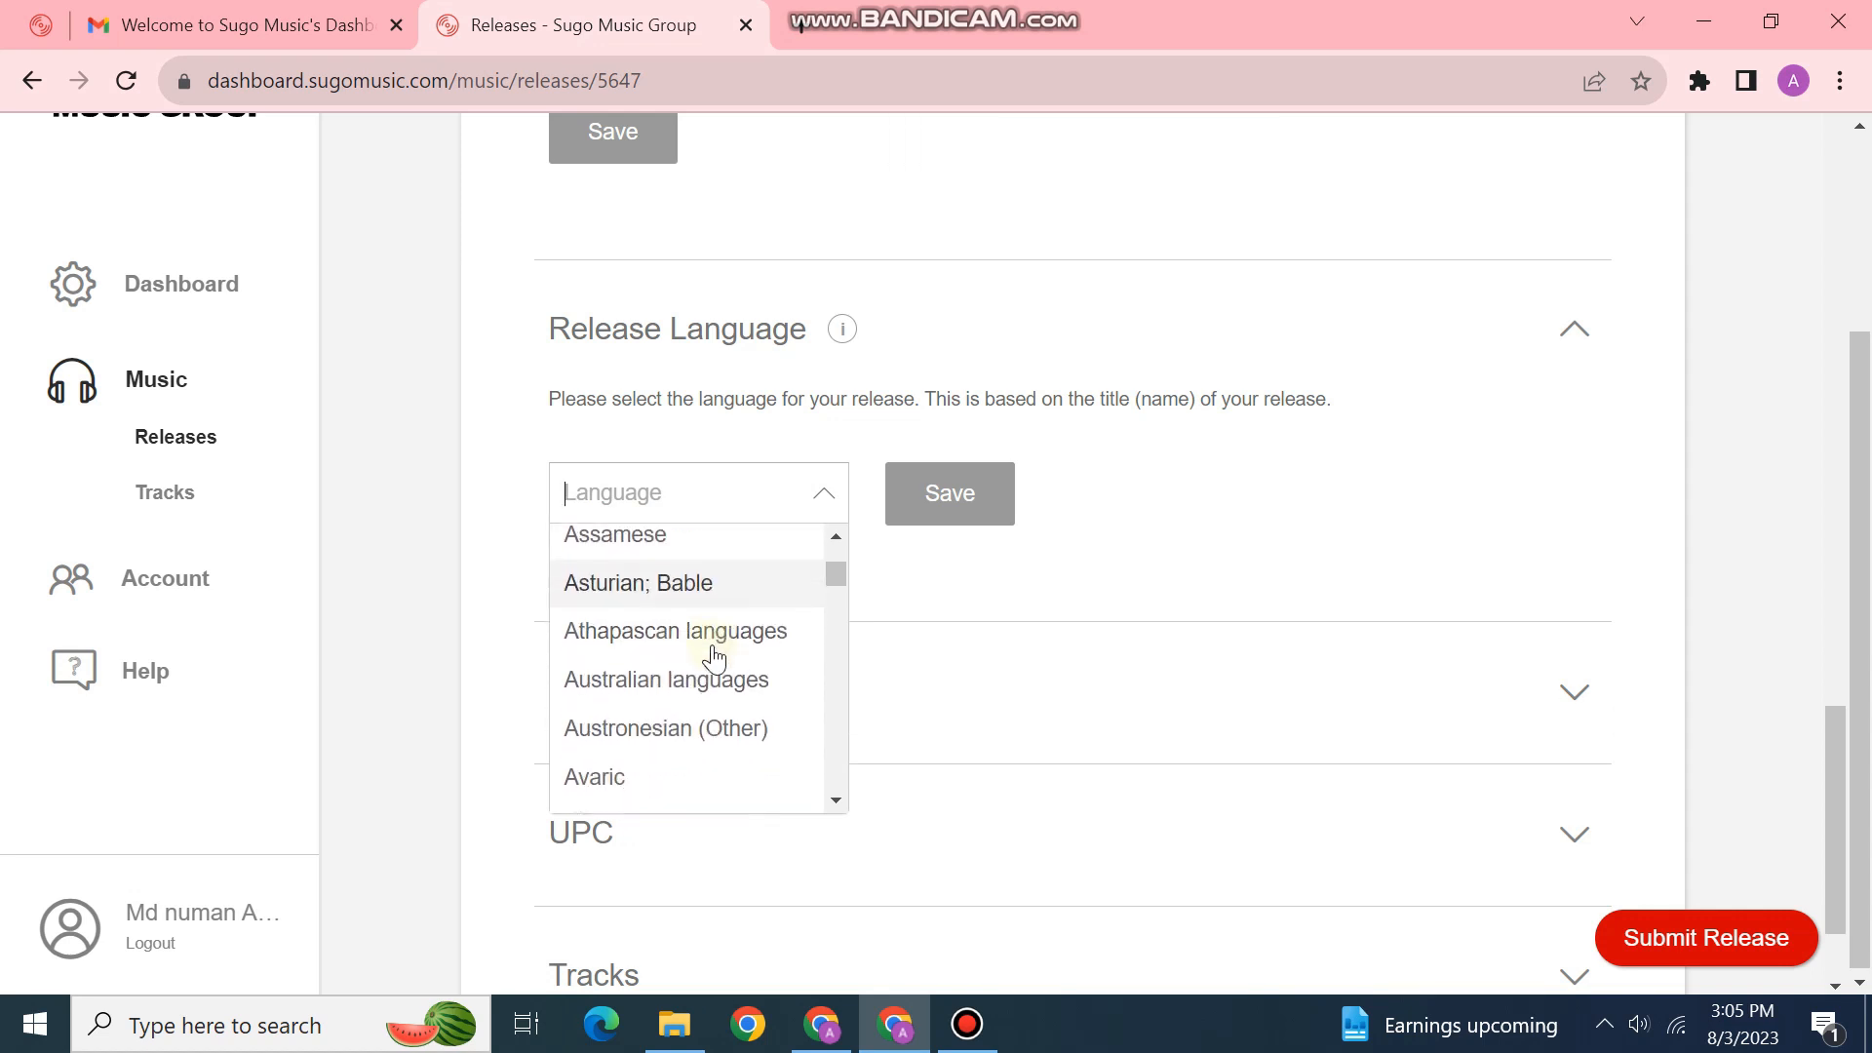
pyautogui.scroll(-4, 715, 685)
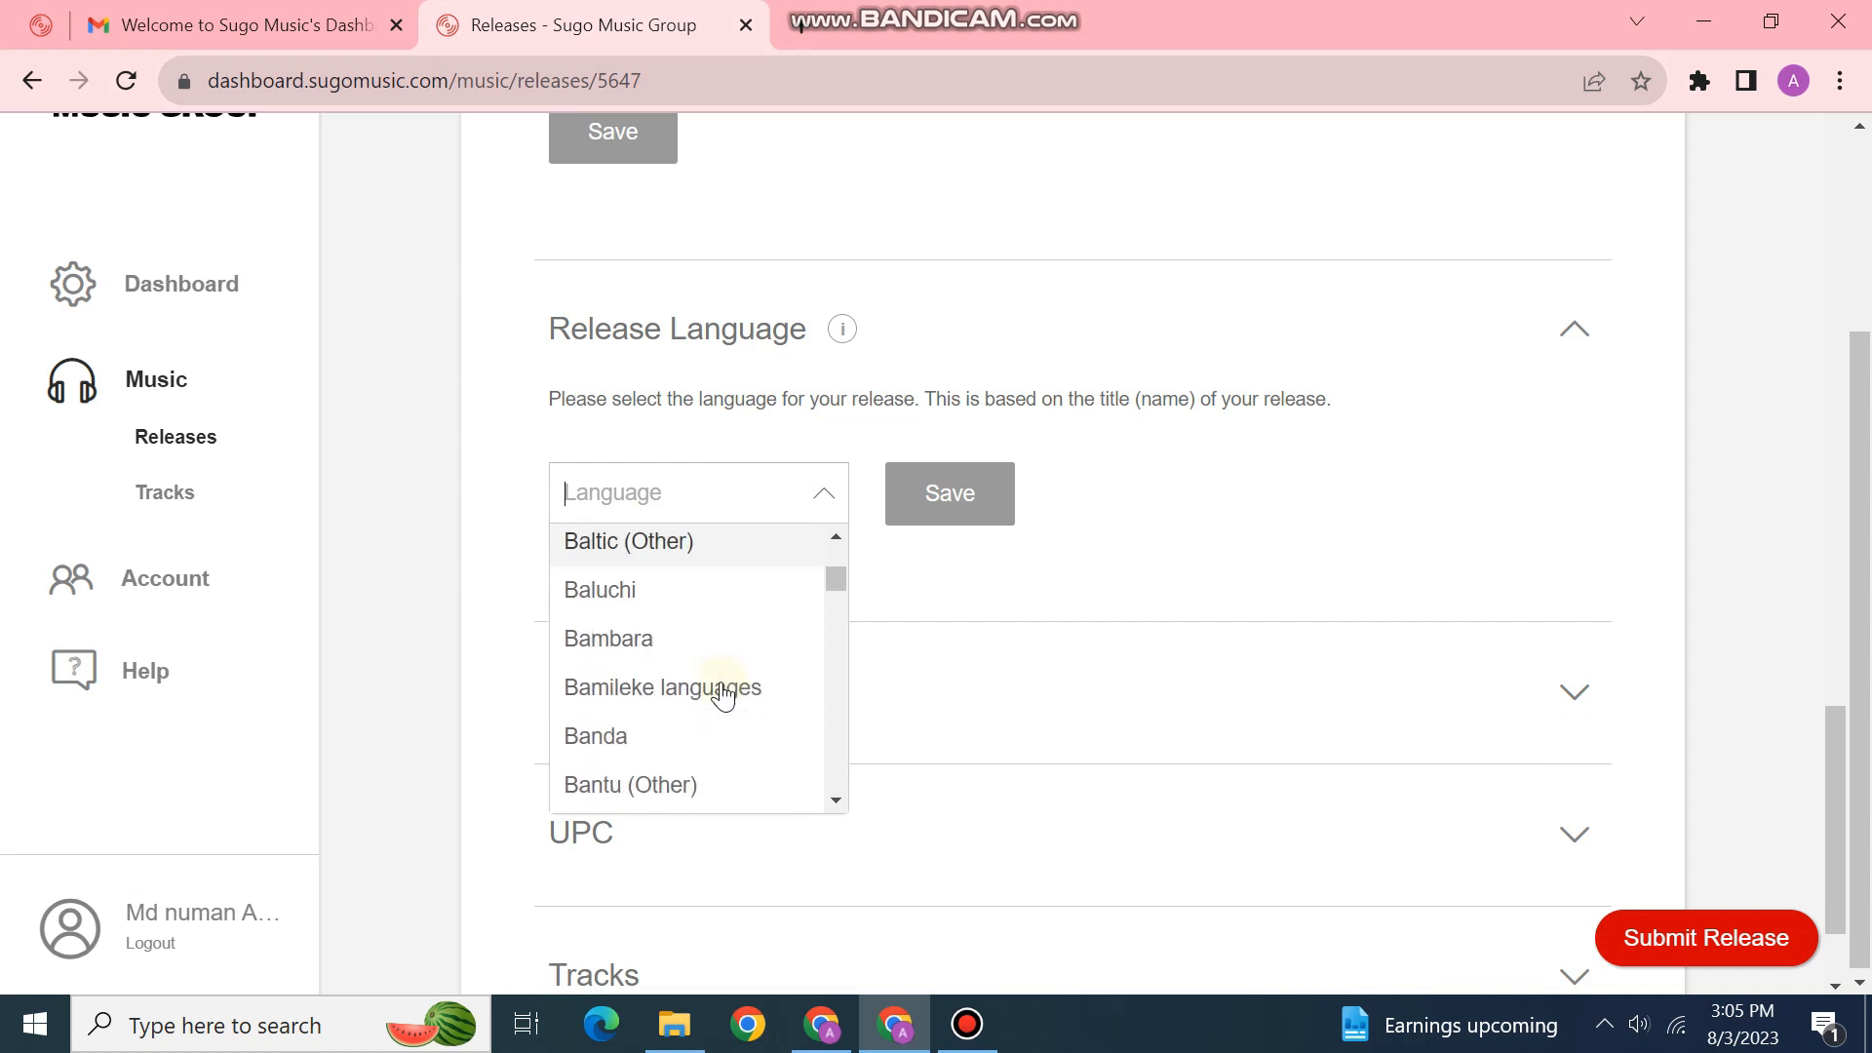
pyautogui.scroll(-2, 692, 698)
pyautogui.scroll(-3, 667, 710)
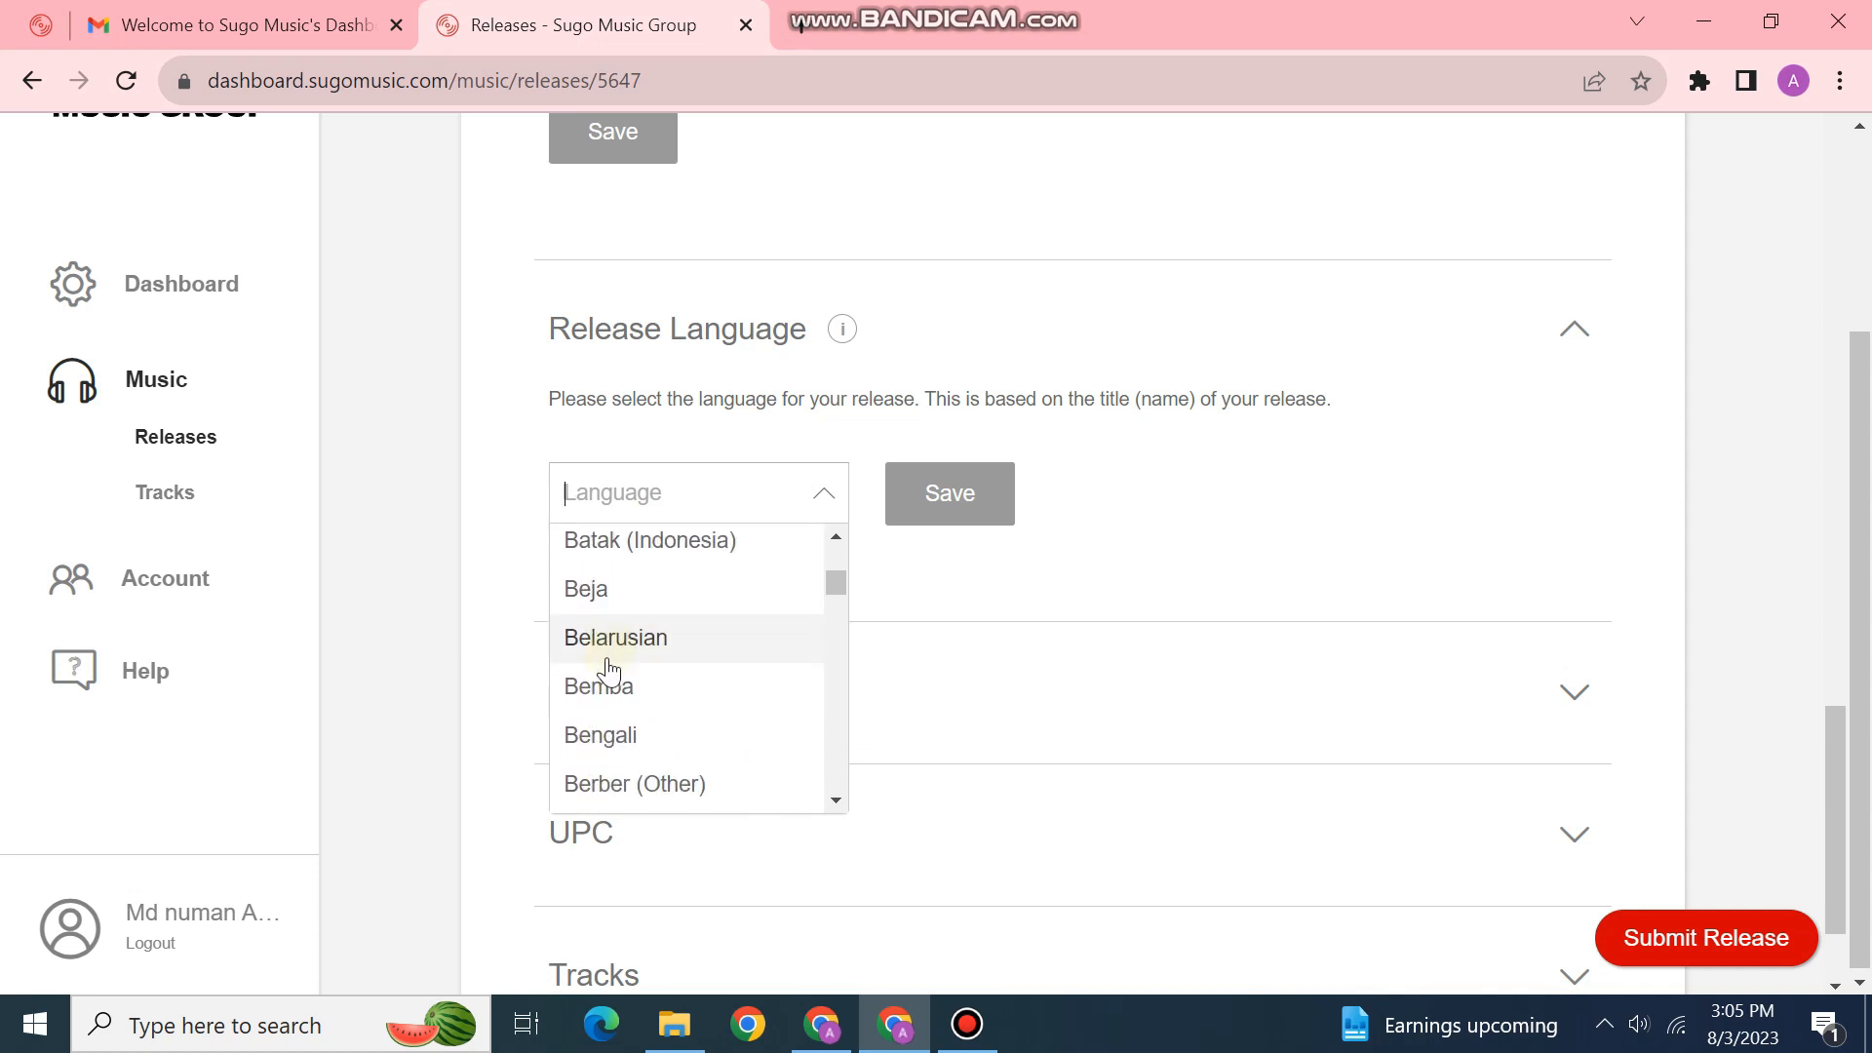
pyautogui.click(697, 743)
pyautogui.click(945, 501)
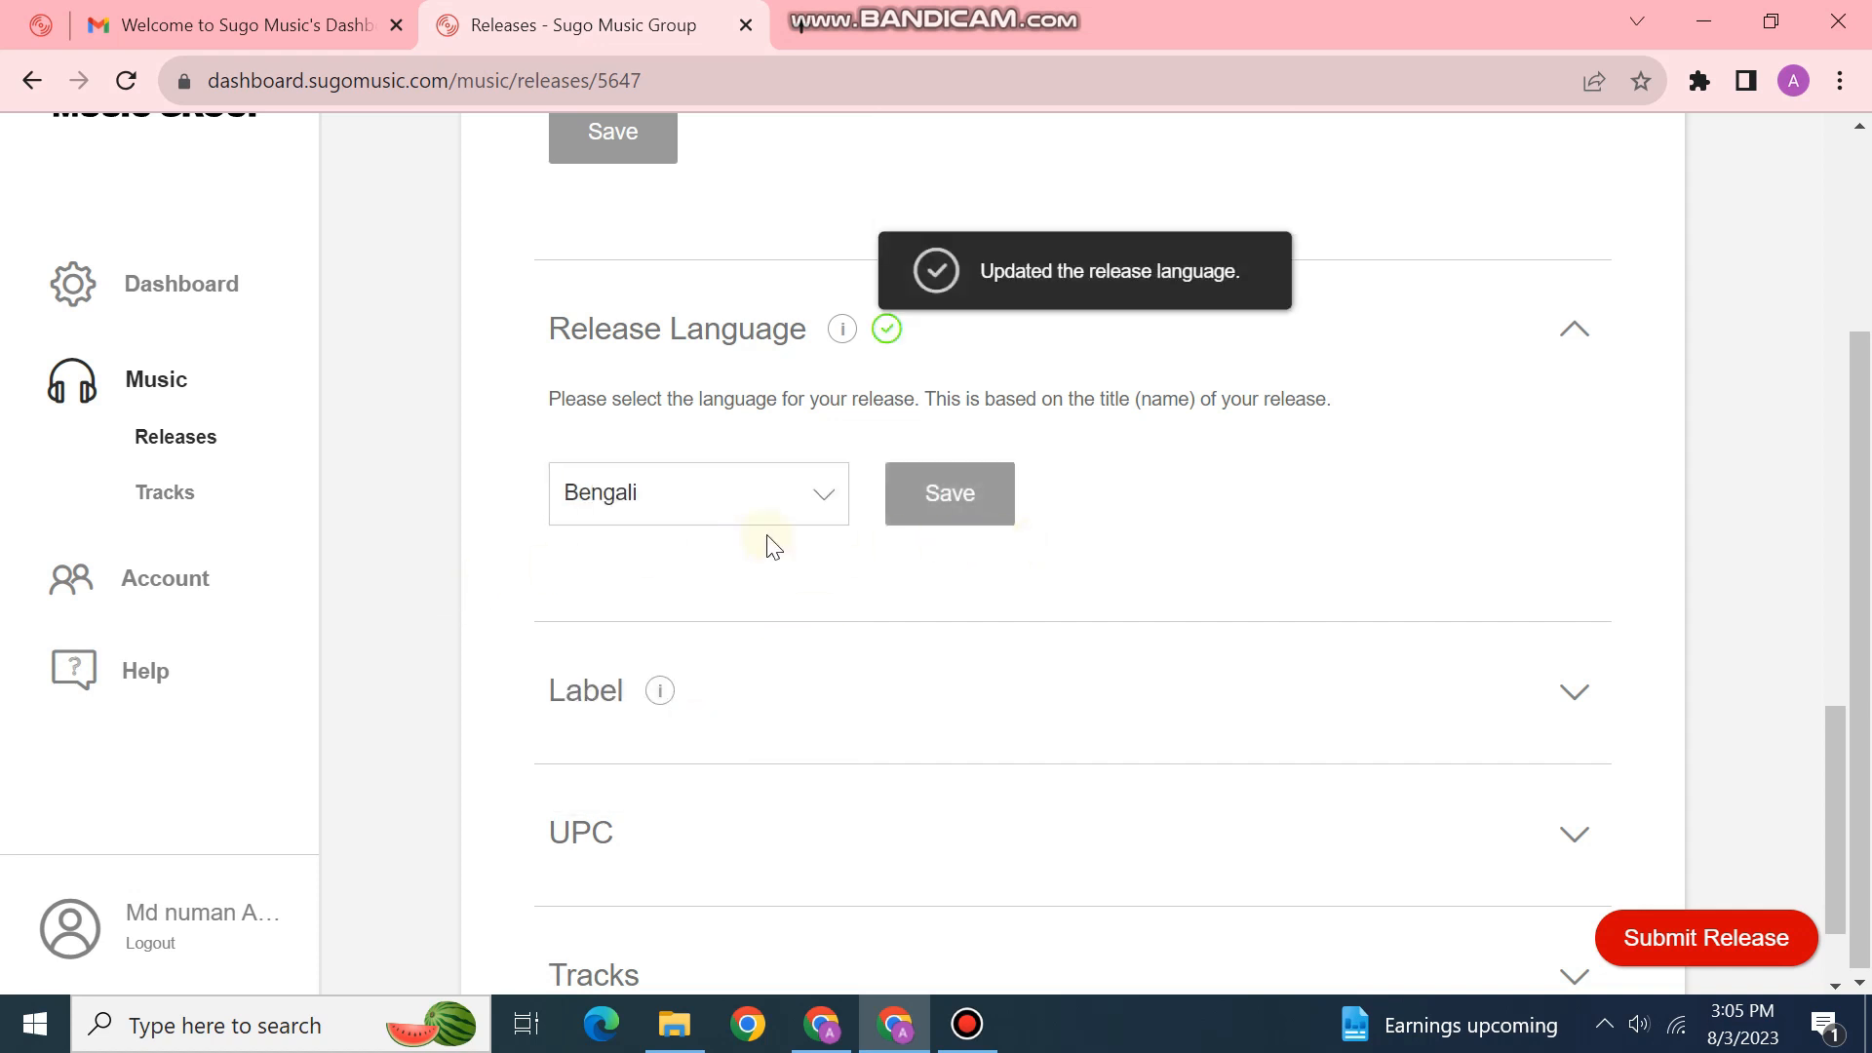
# Step: Select Technical BN as the release label and save it
pyautogui.scroll(-2, 773, 623)
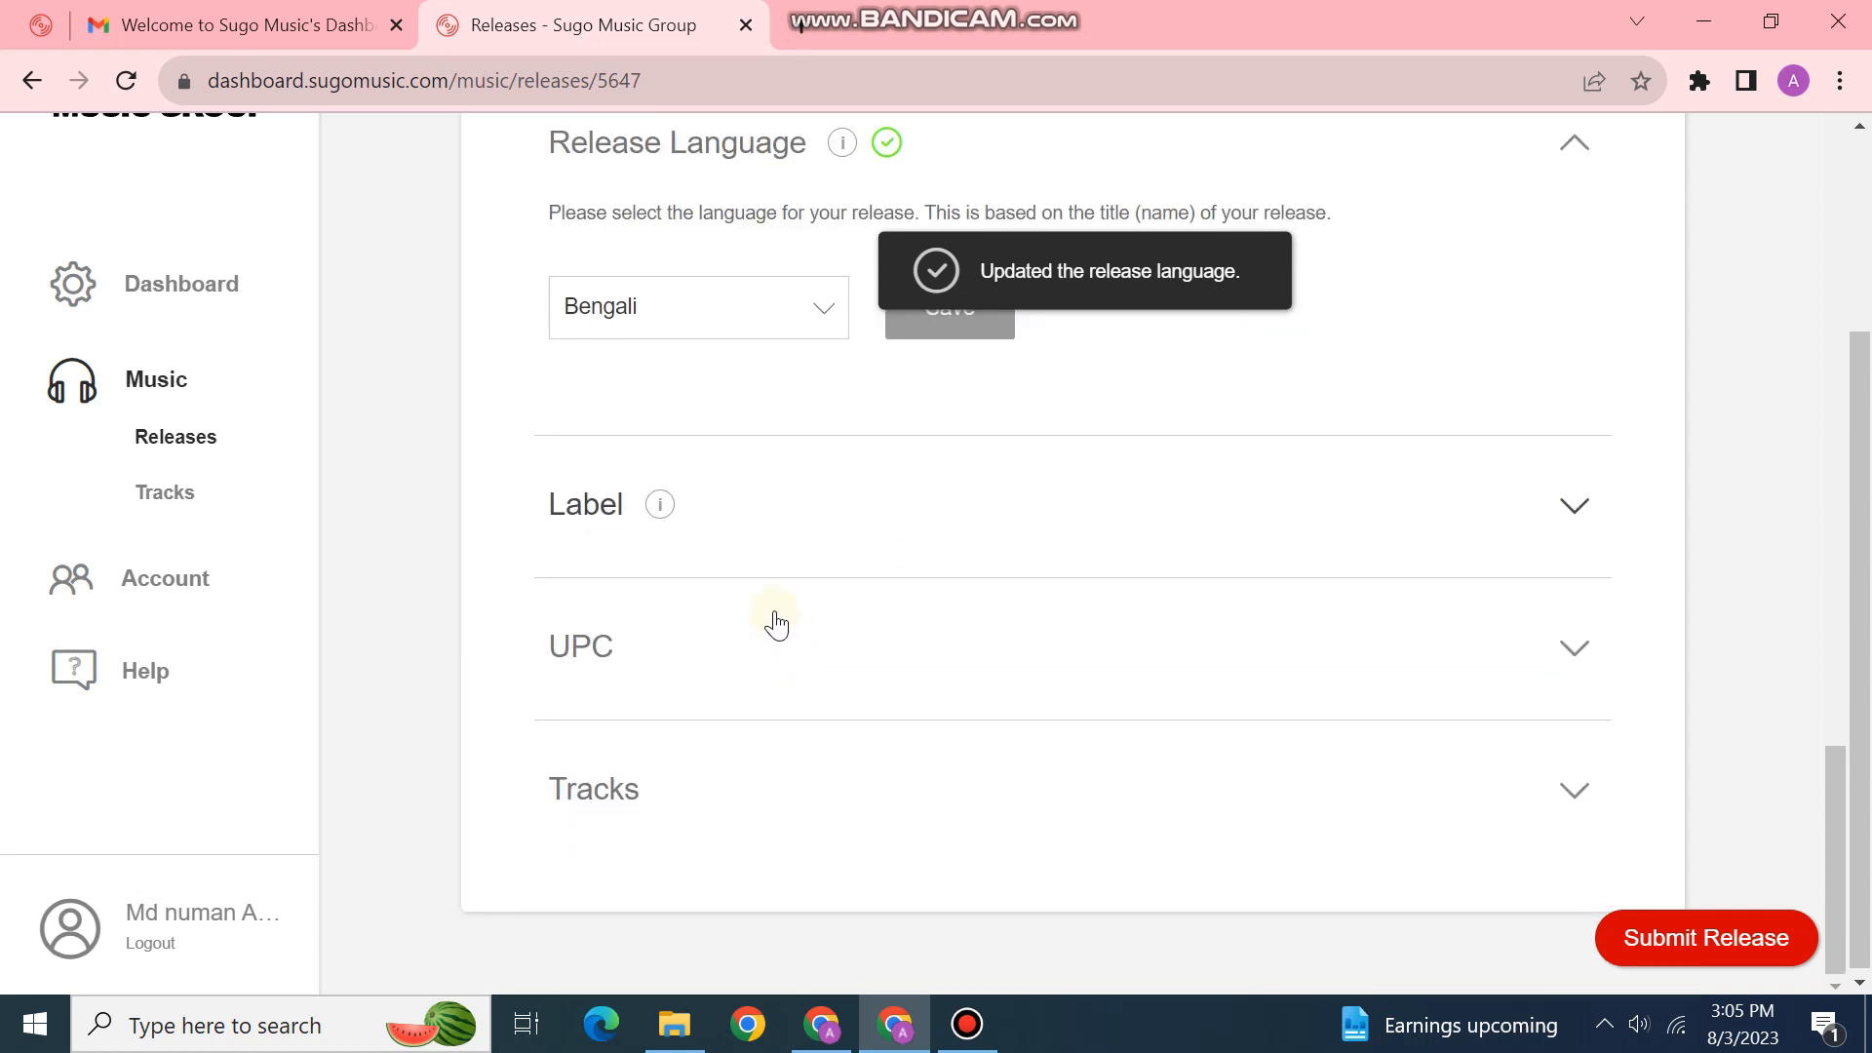
pyautogui.click(1395, 496)
pyautogui.click(804, 493)
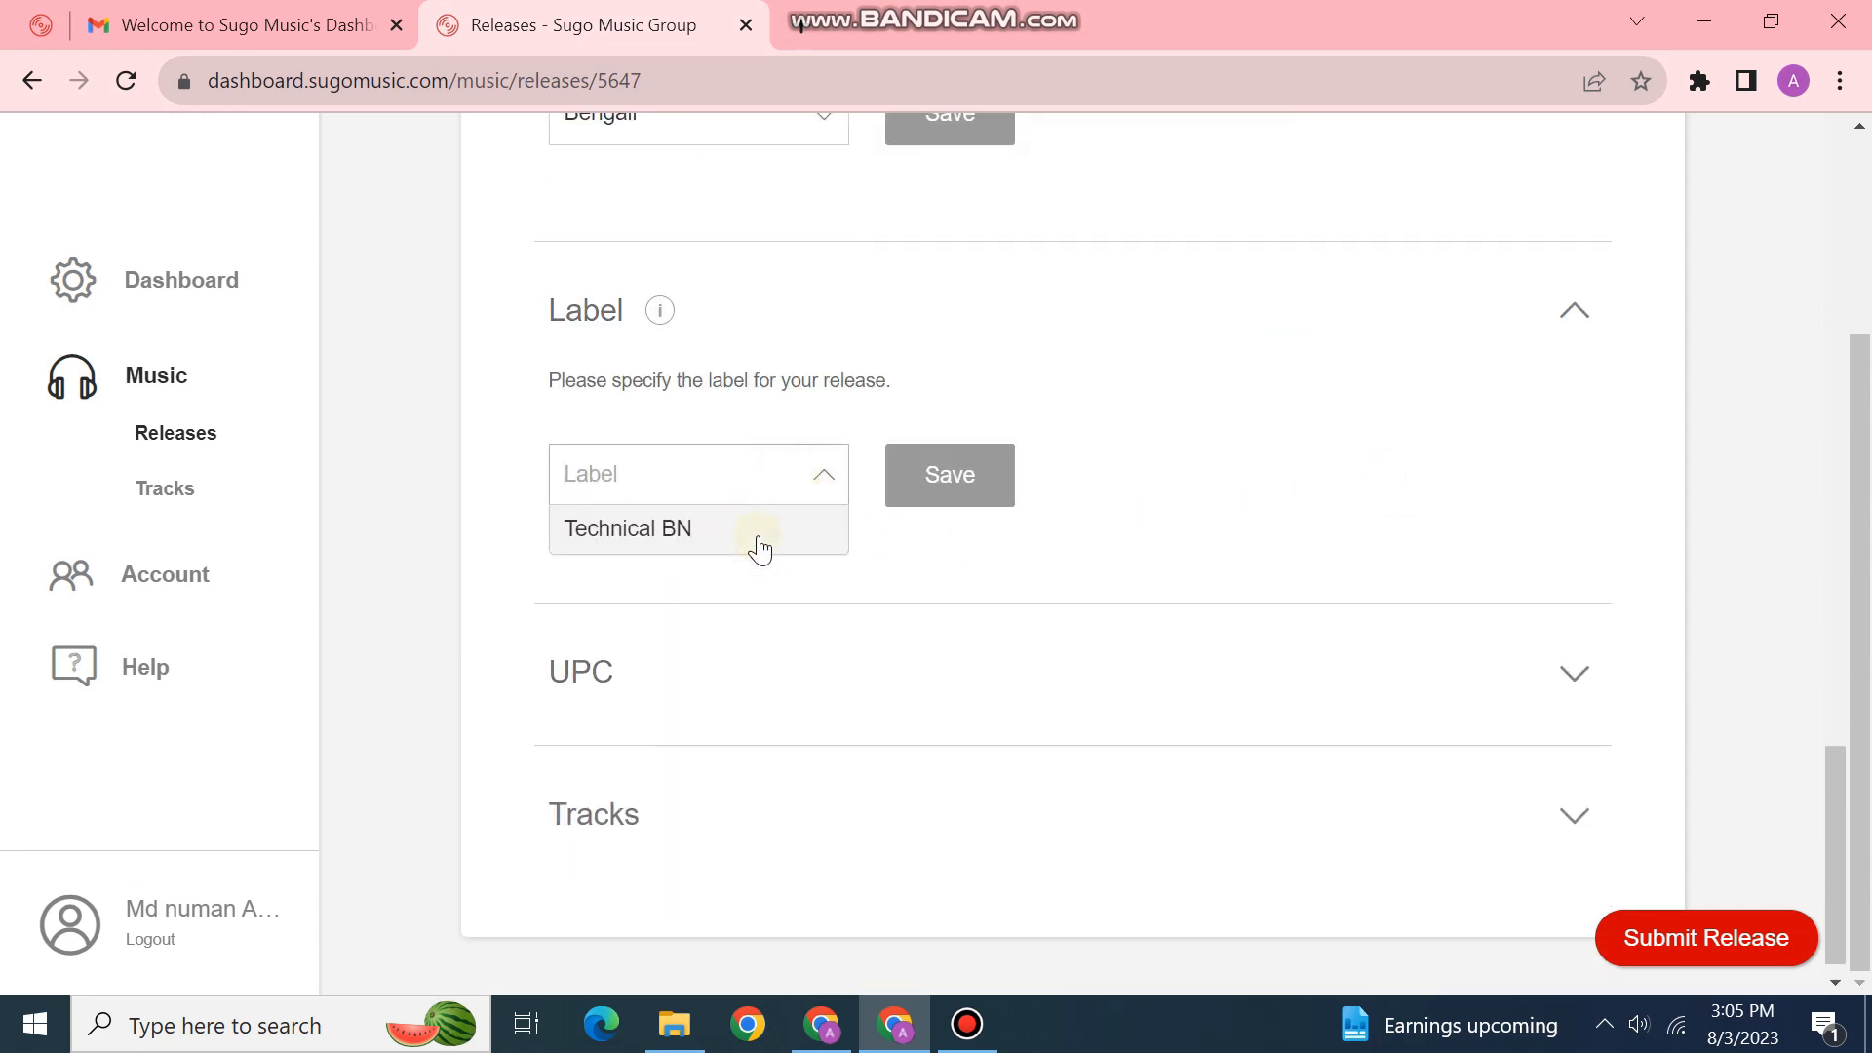
pyautogui.click(752, 541)
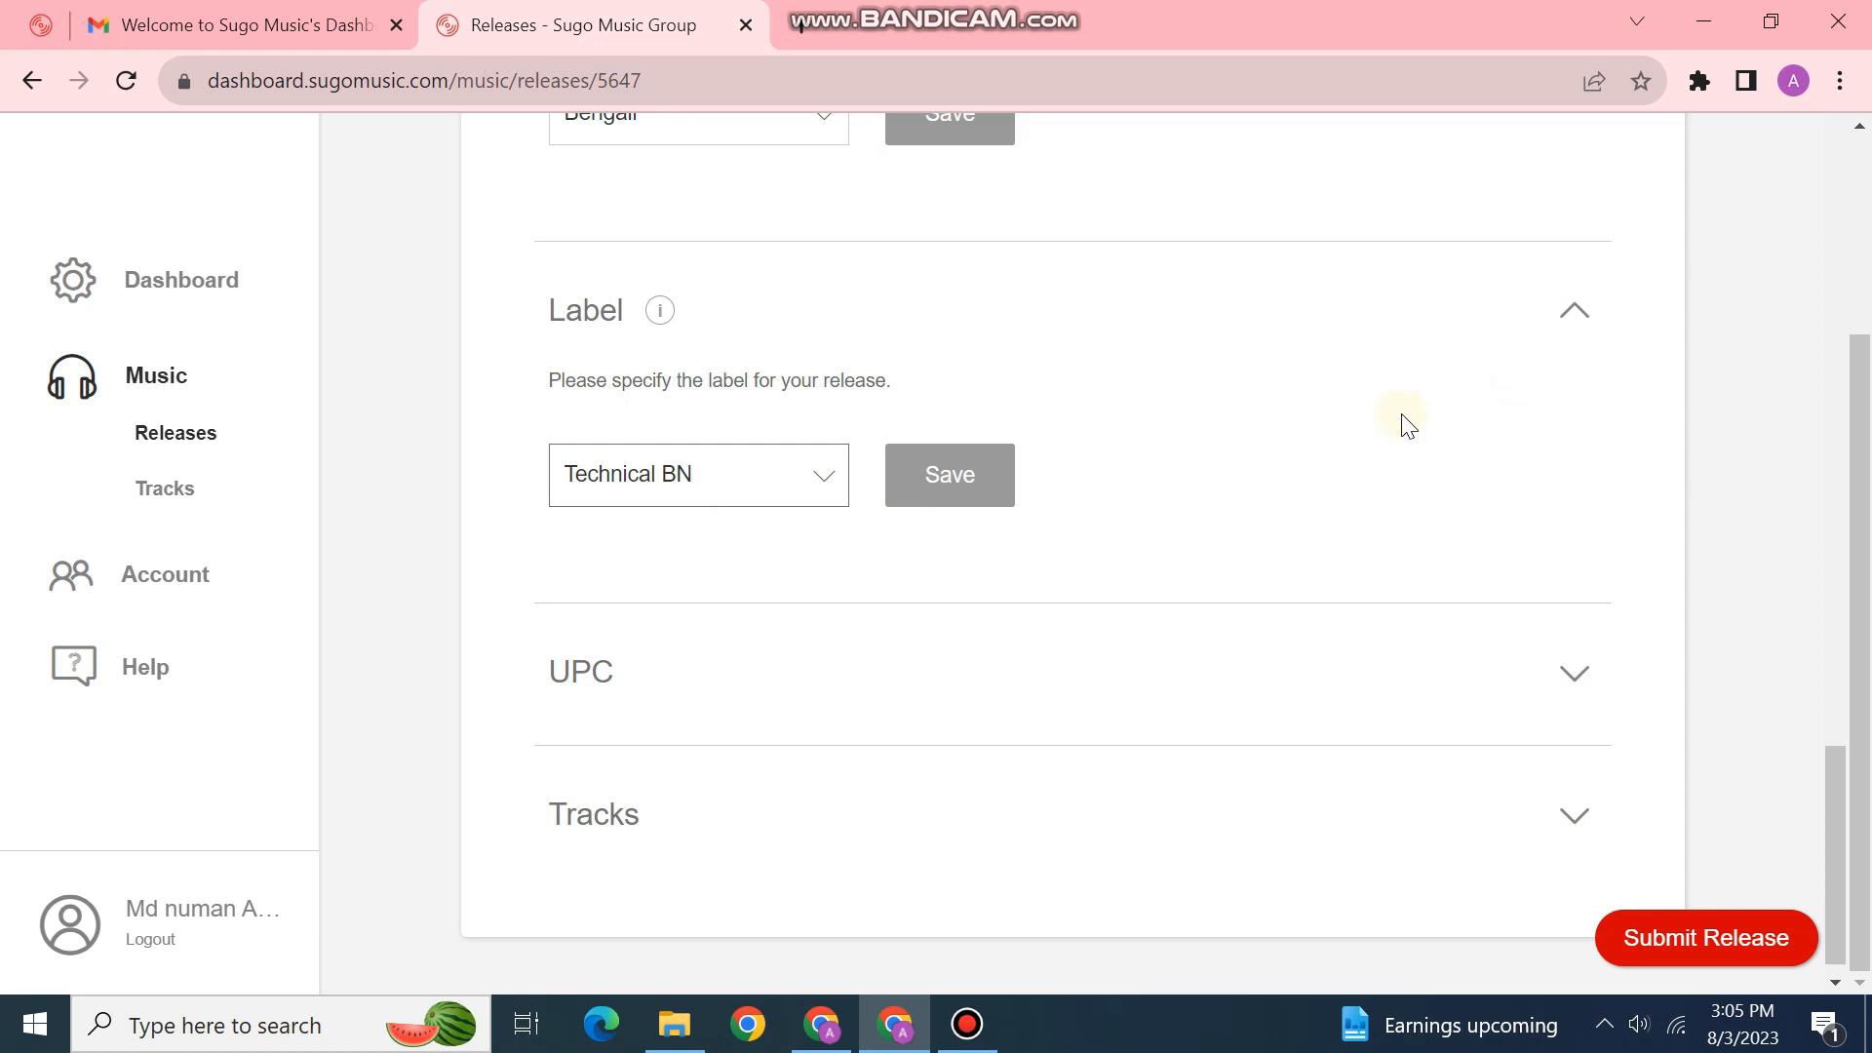
pyautogui.click(983, 499)
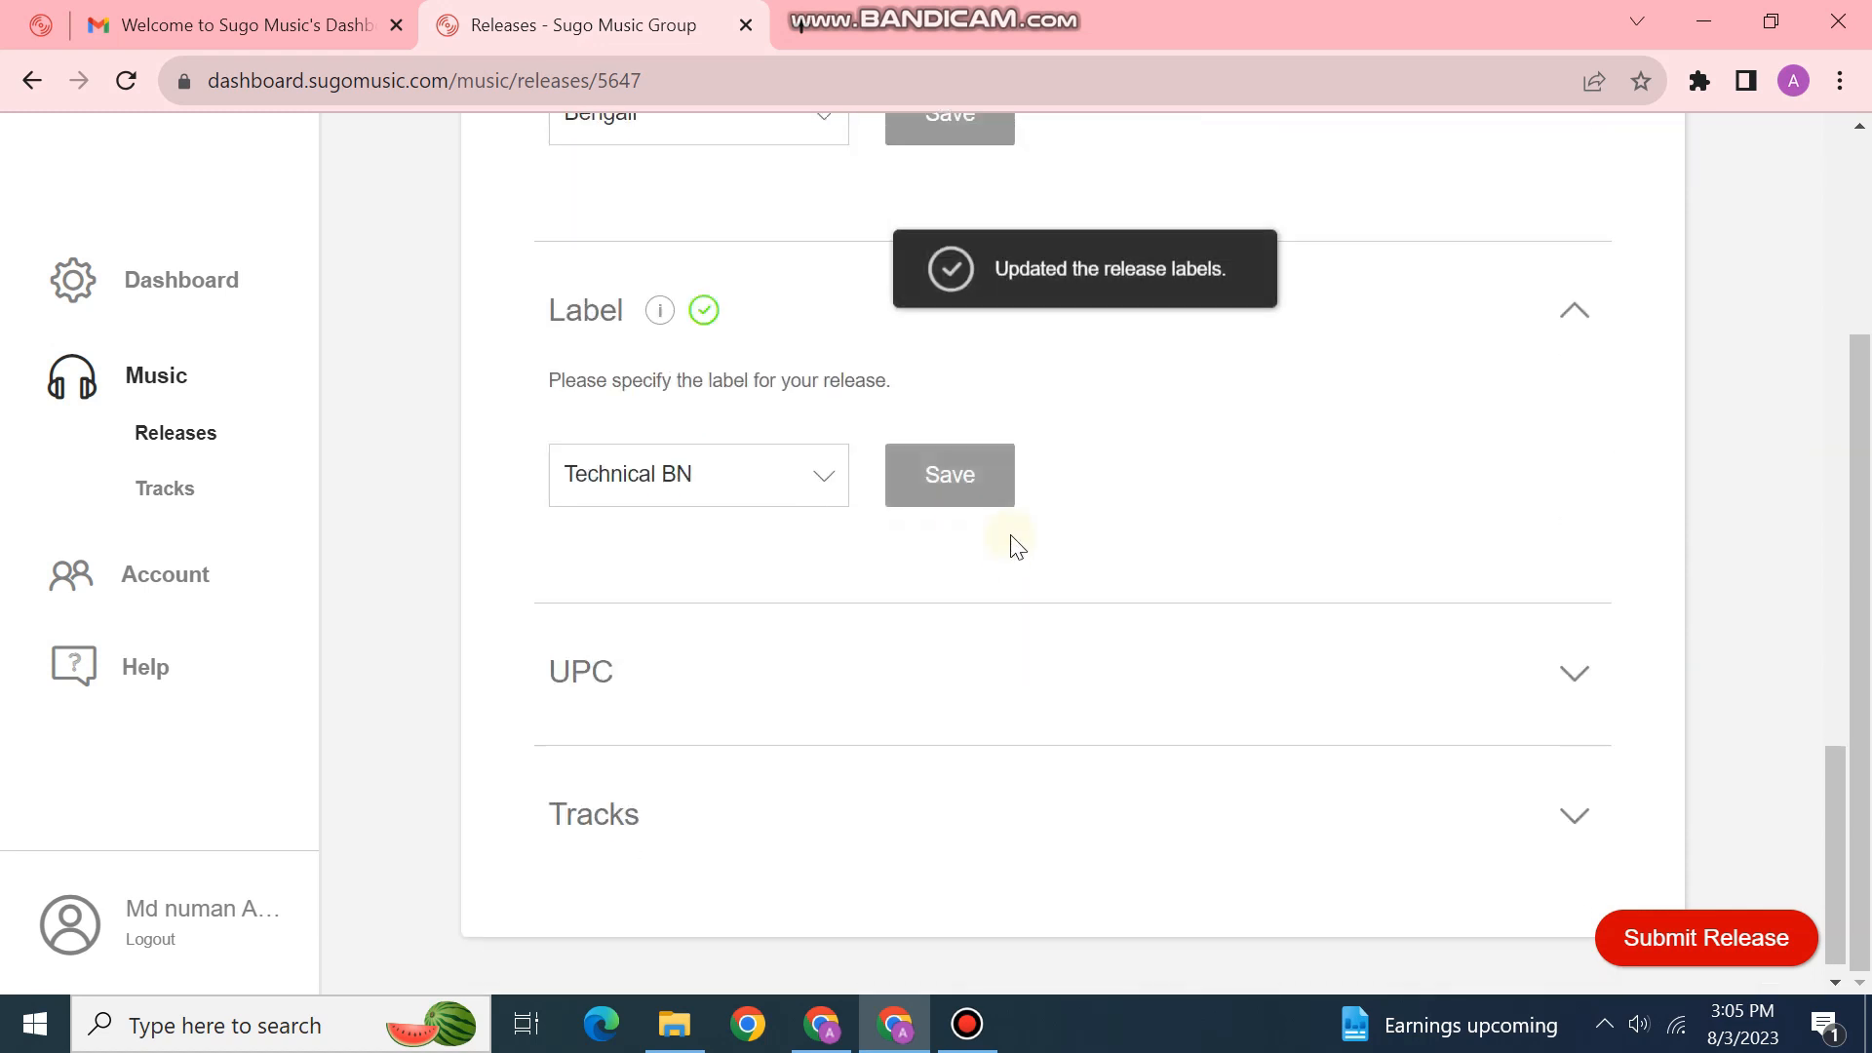
pyautogui.click(1534, 619)
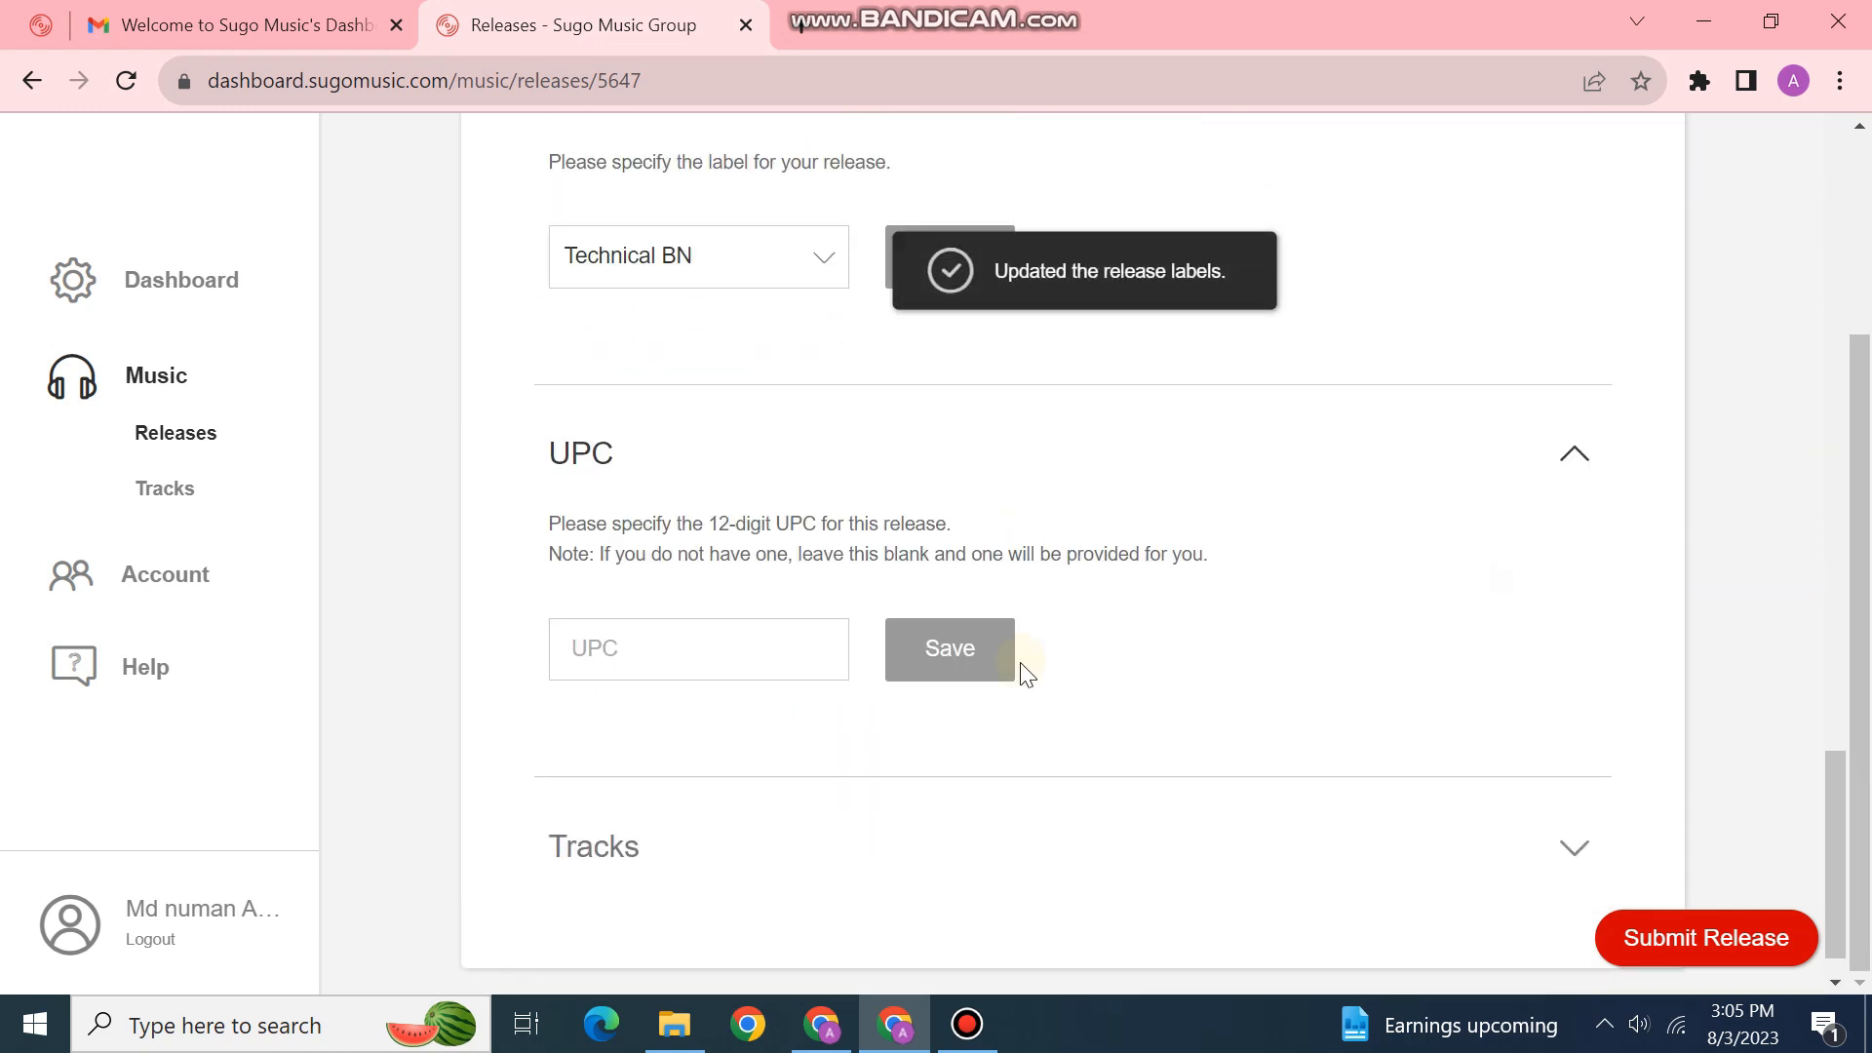
# Step: Save the UPC section with no code entered
pyautogui.scroll(-1, 1020, 663)
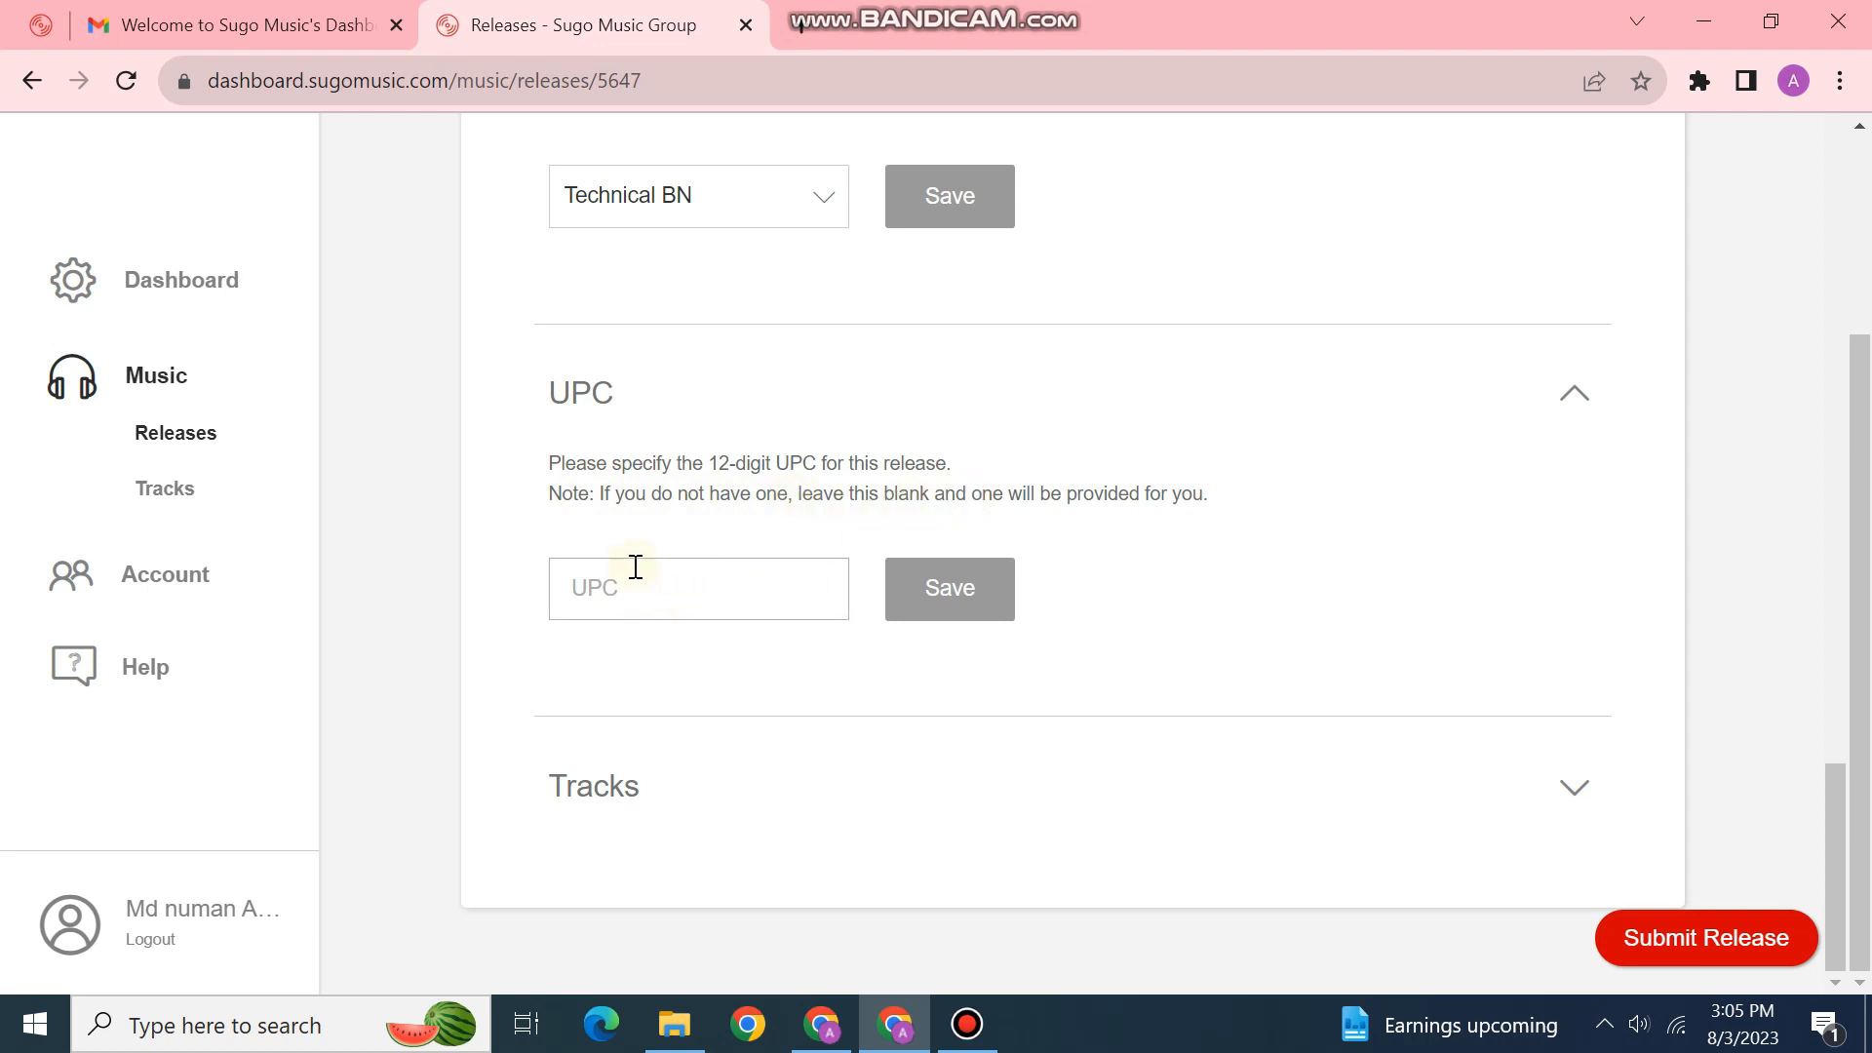
pyautogui.click(912, 588)
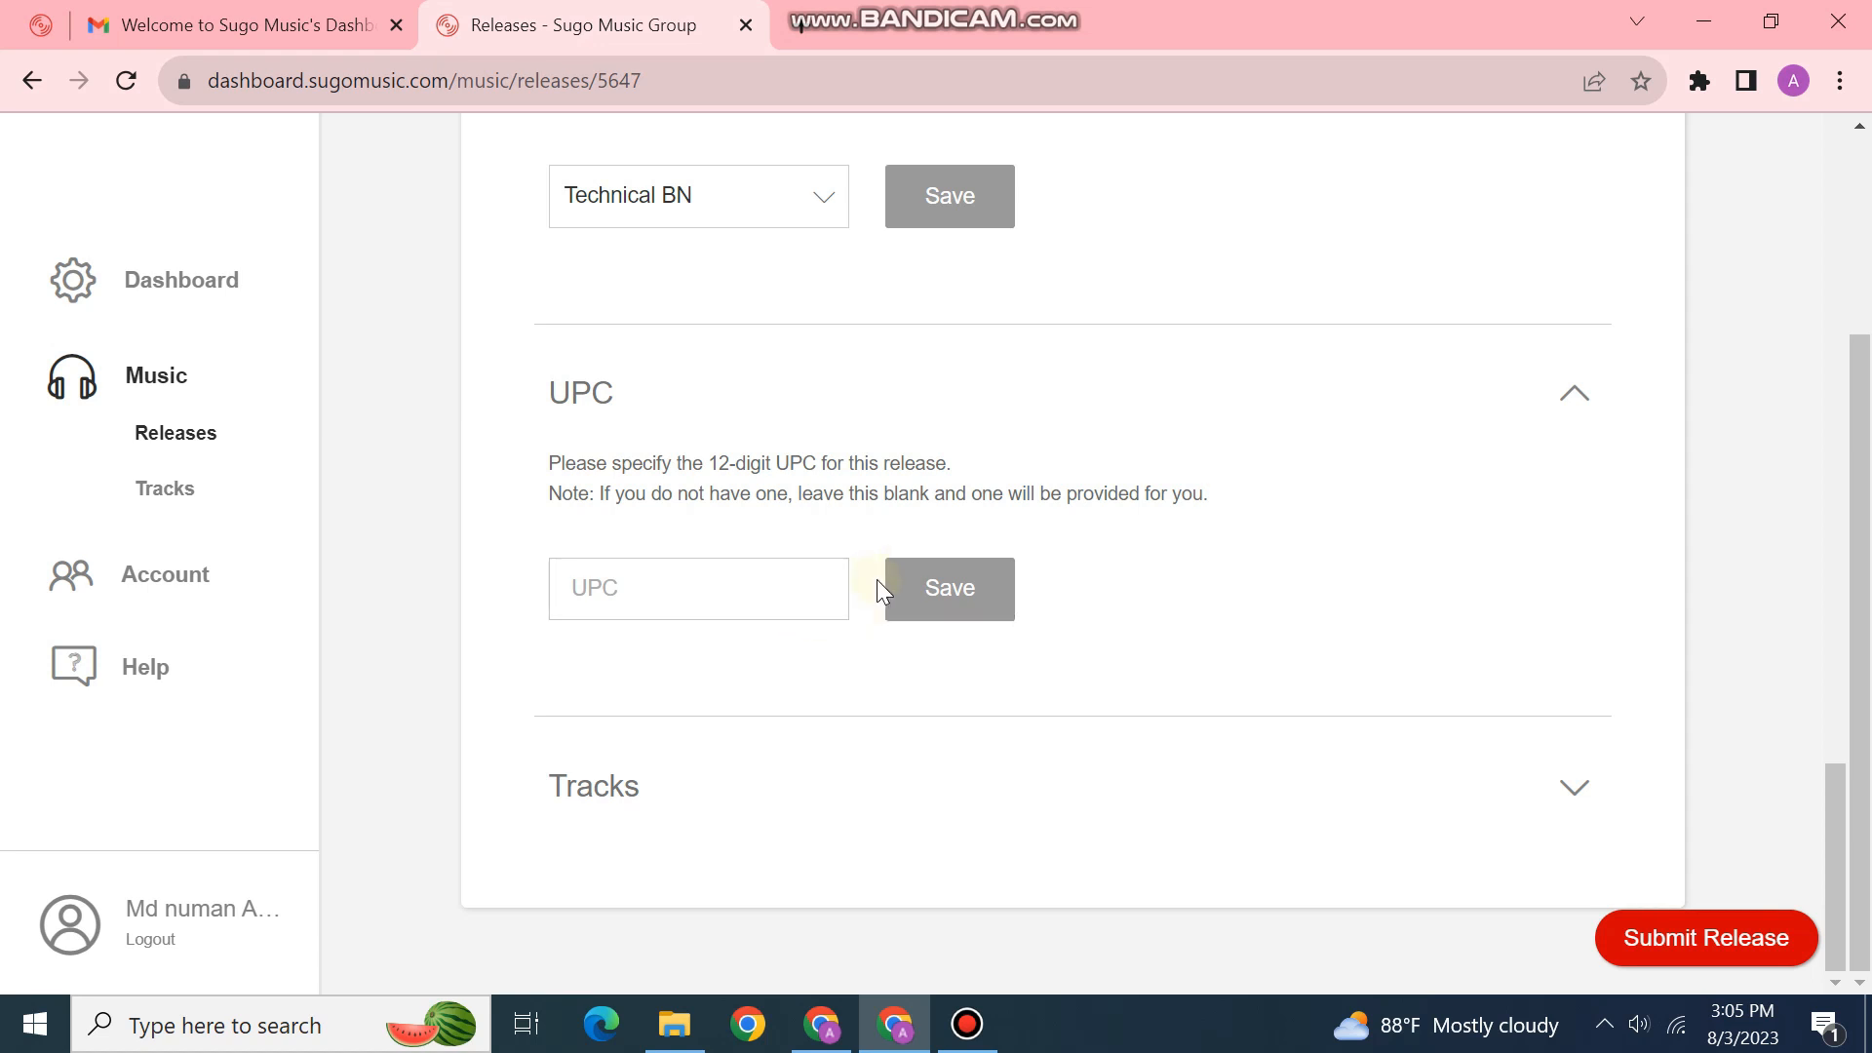
pyautogui.click(925, 593)
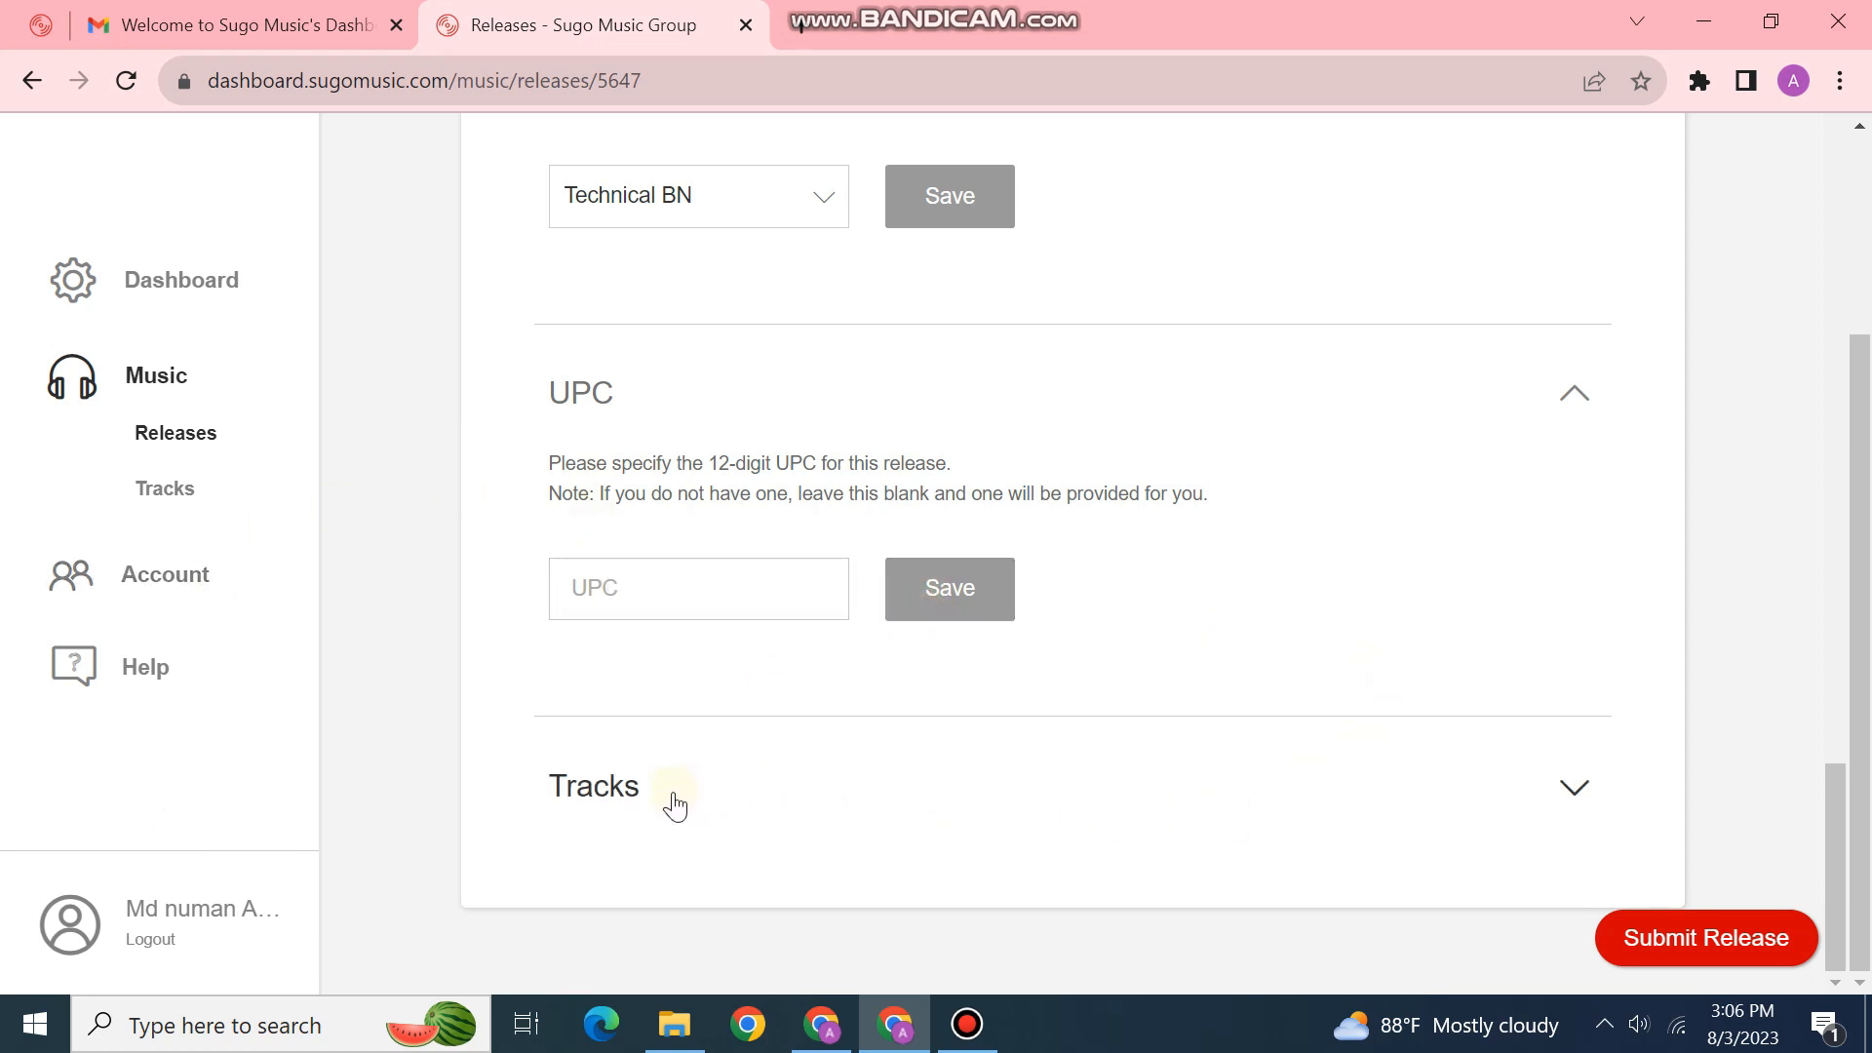
# Step: Expand Tracks, open the New Track form, then close it again
pyautogui.click(782, 805)
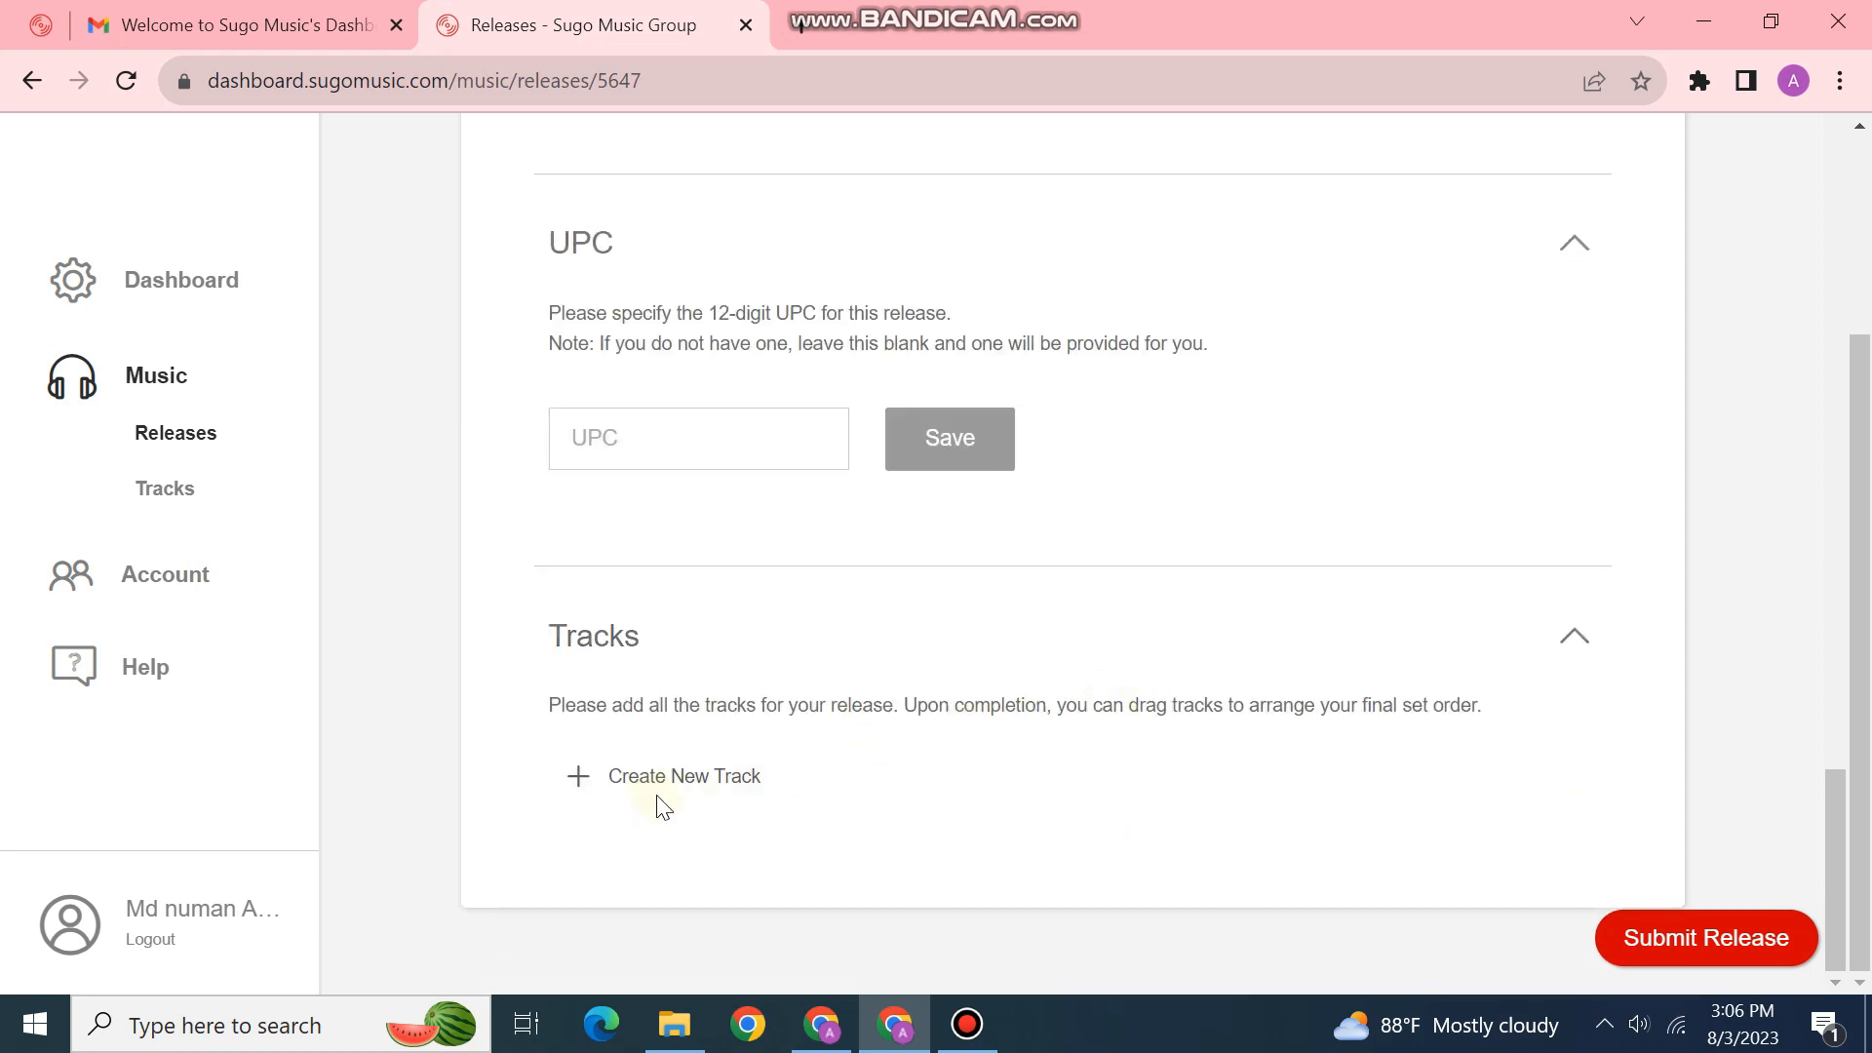
pyautogui.moveTo(690, 790); pyautogui.dragTo(702, 782)
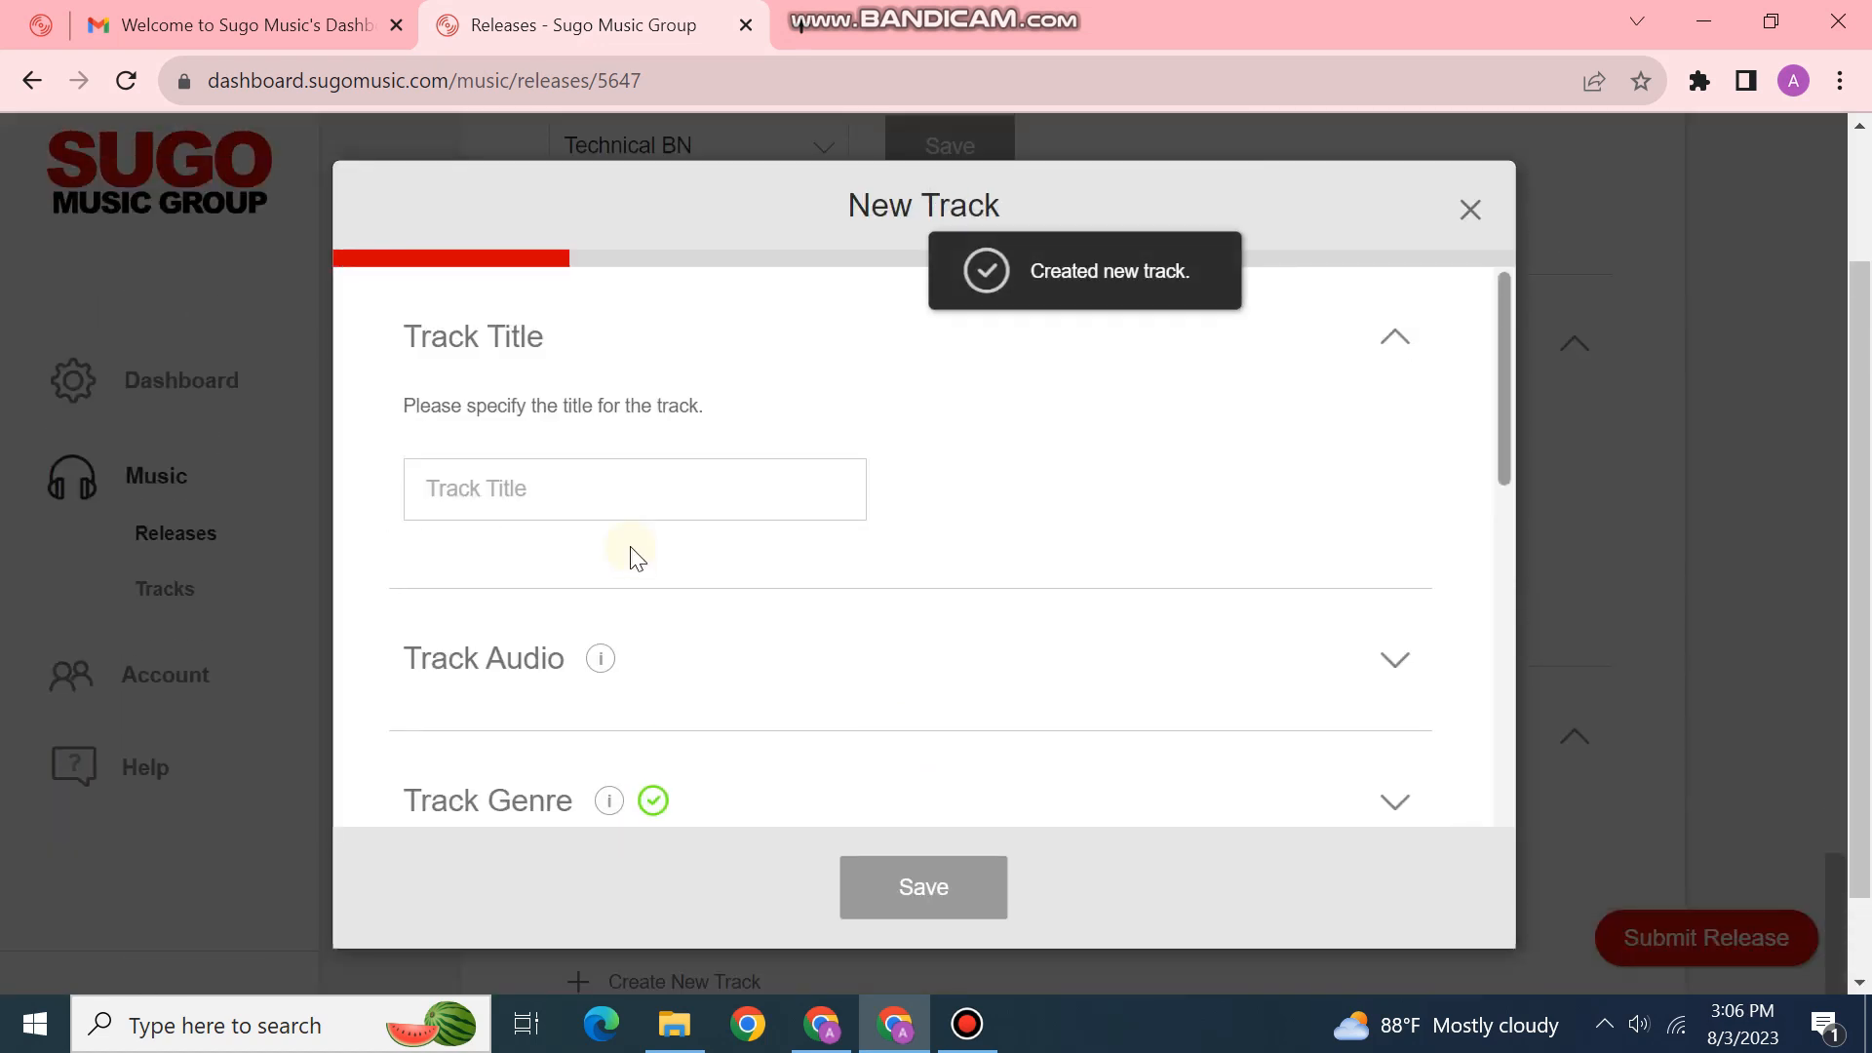
pyautogui.click(633, 498)
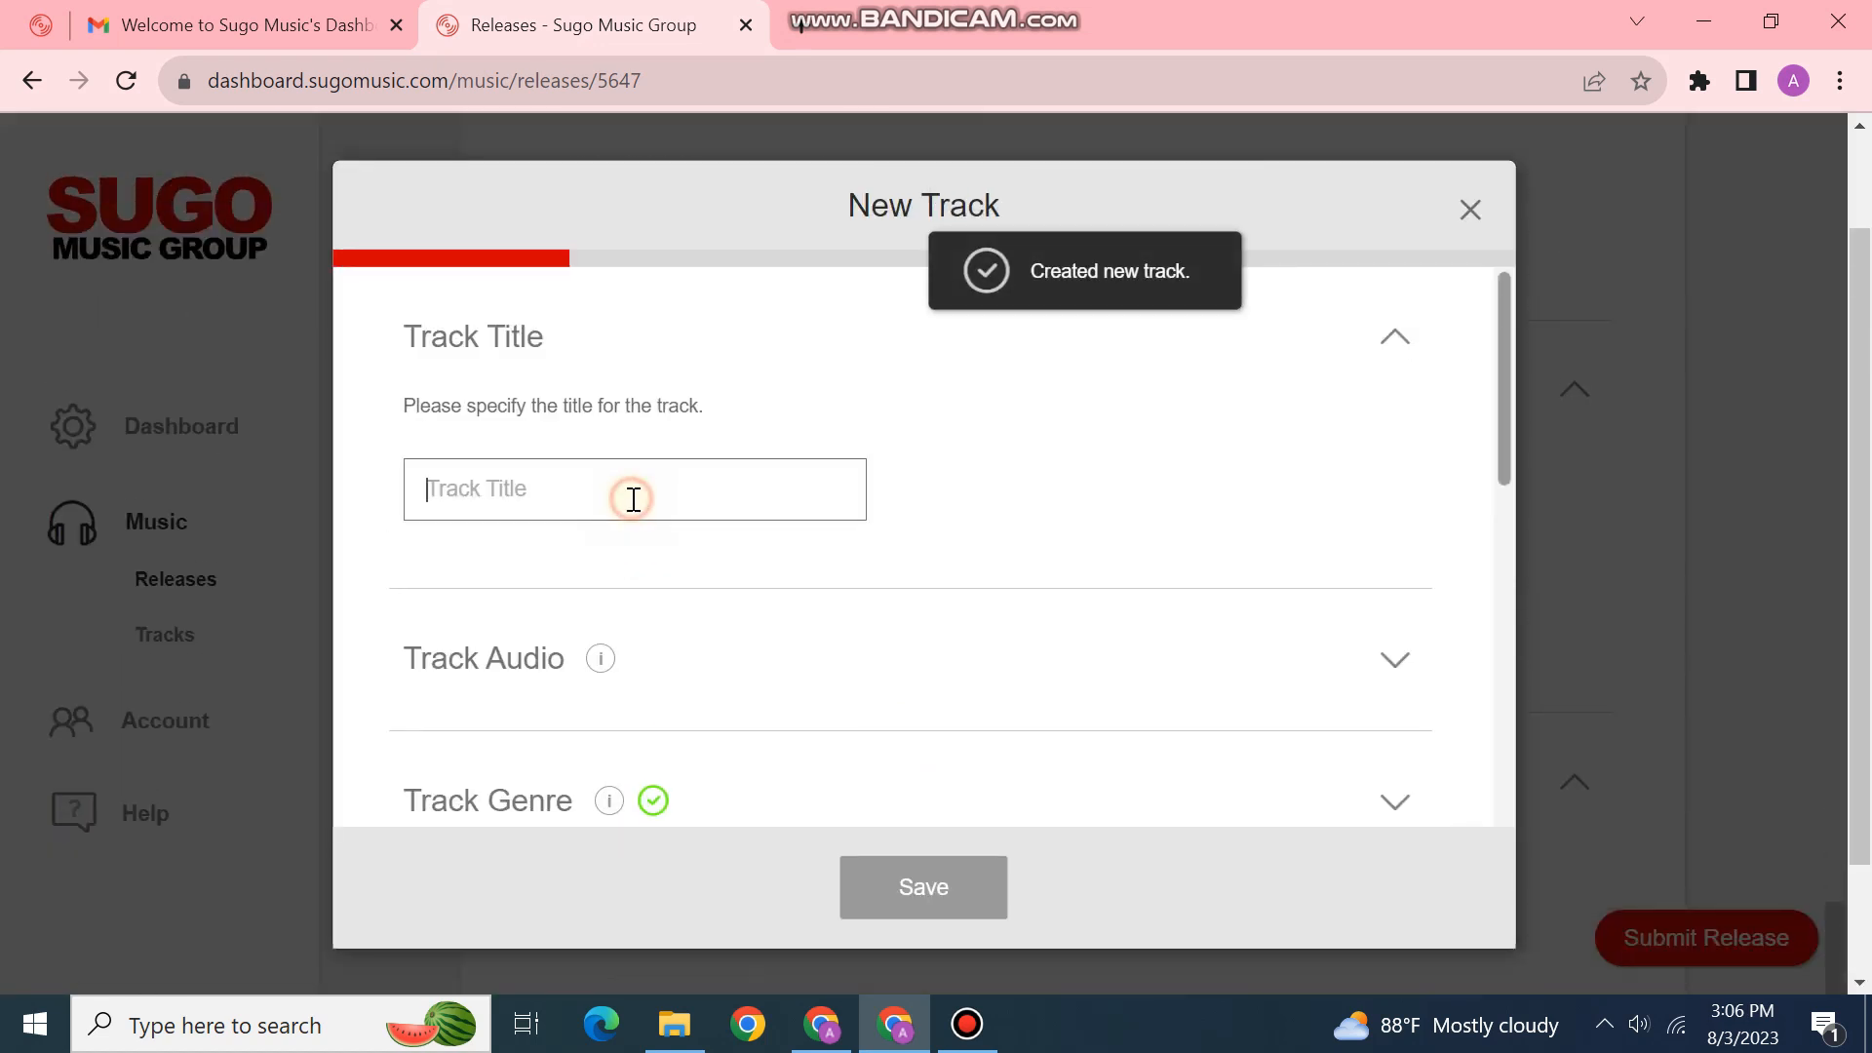
pyautogui.click(1471, 208)
pyautogui.scroll(15, 1085, 460)
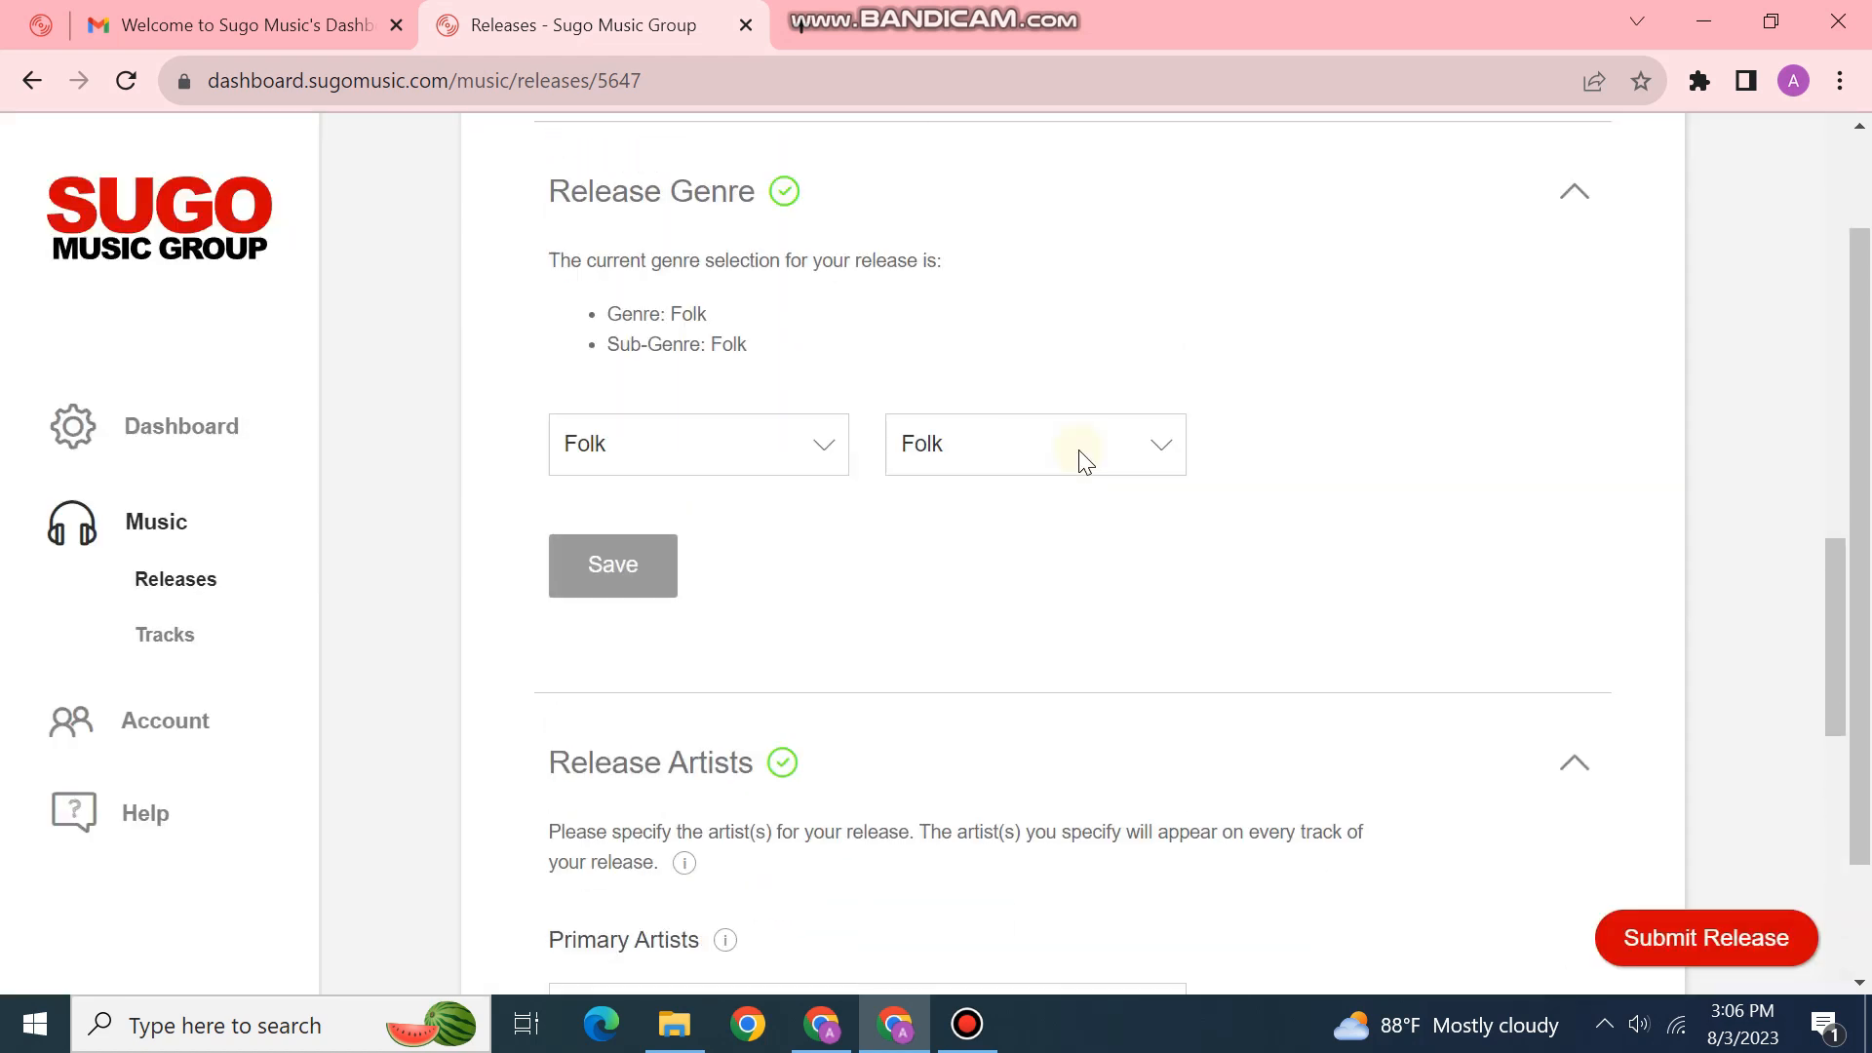
pyautogui.scroll(4, 1086, 450)
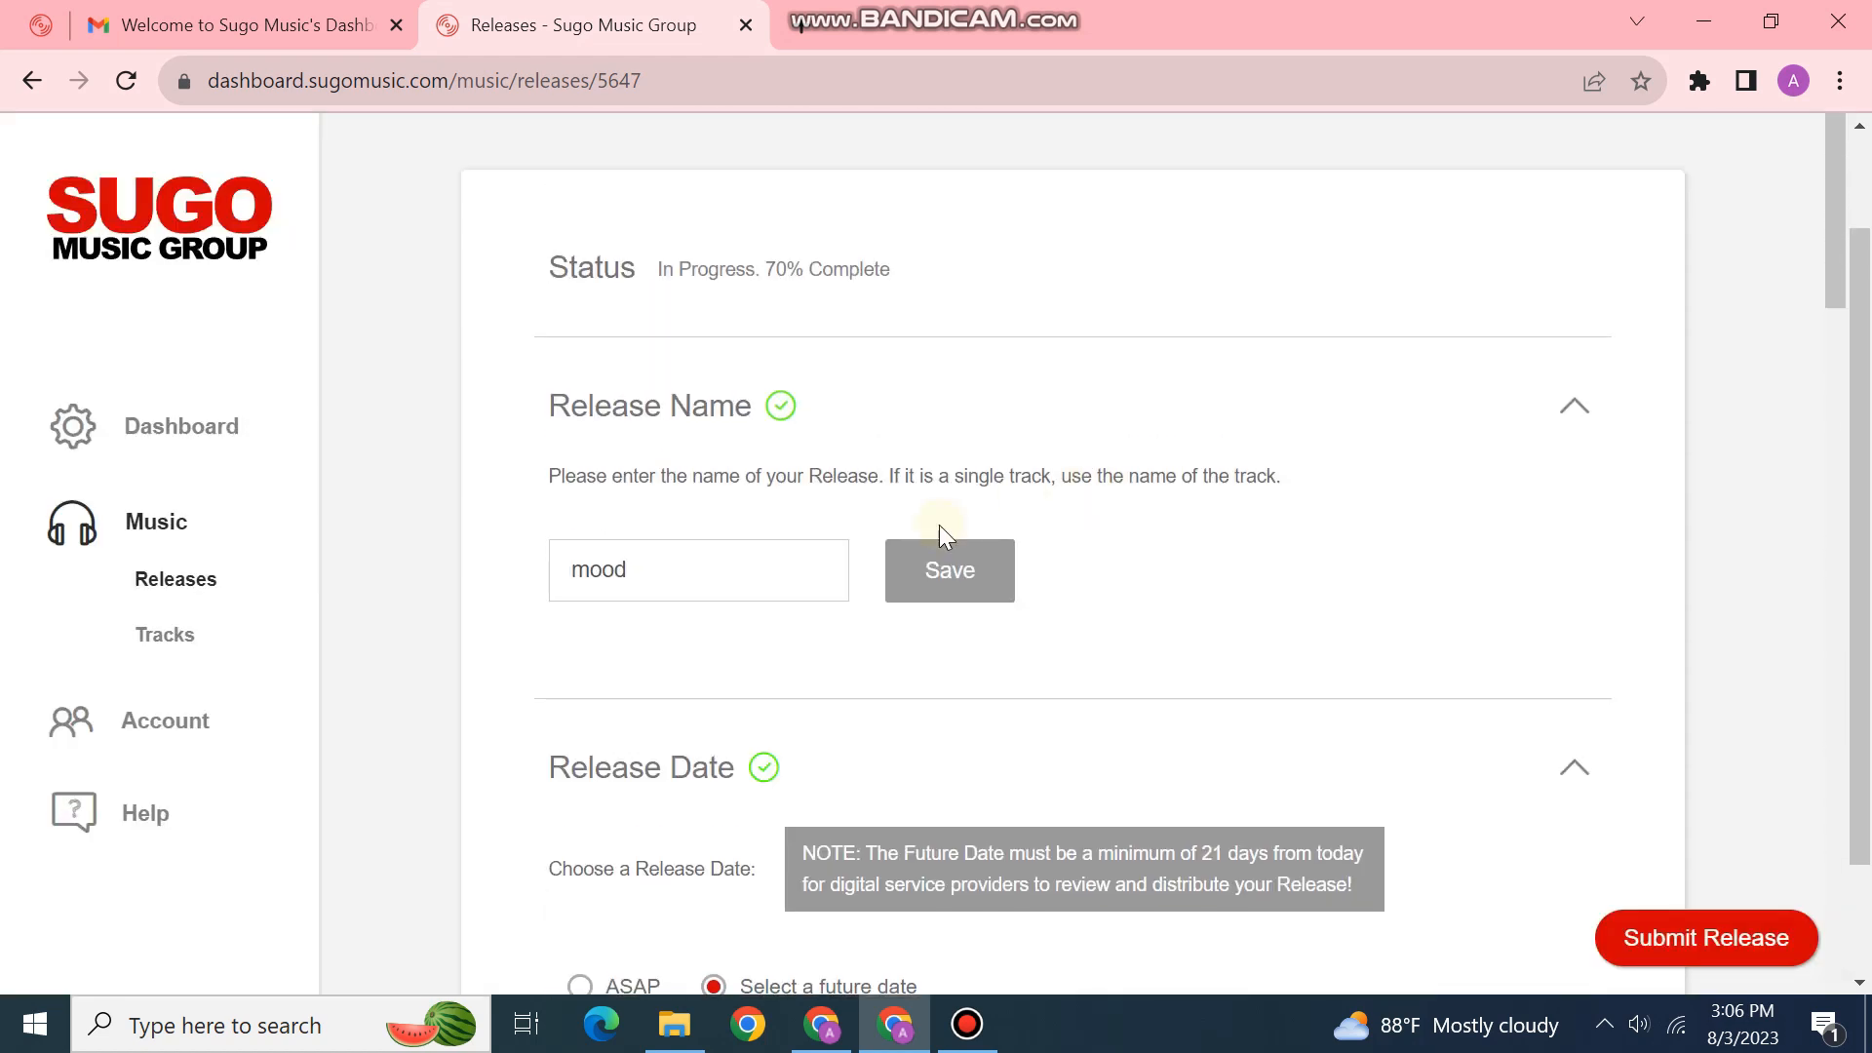
pyautogui.scroll(-20, 1633, 468)
pyautogui.scroll(-5, 907, 803)
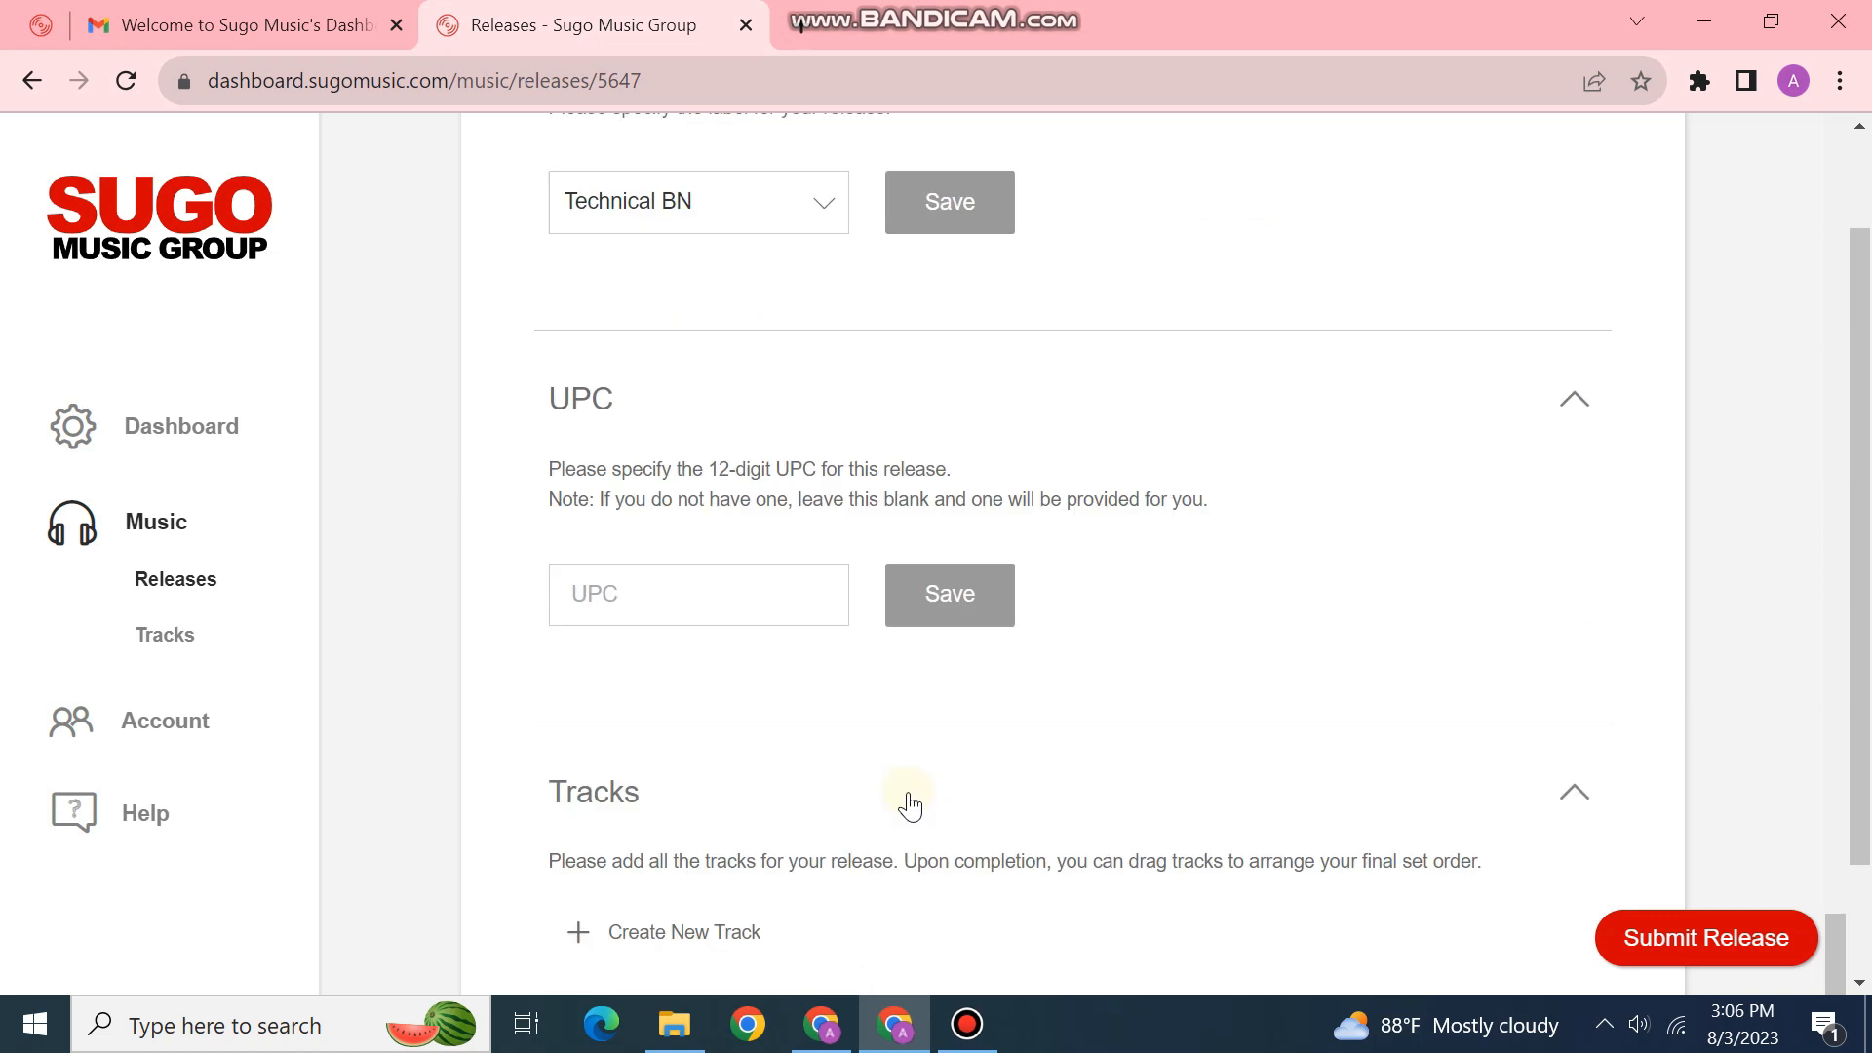
# Step: Start a new track titled 'mood' and attach the downloaded WAV audio file
pyautogui.click(661, 777)
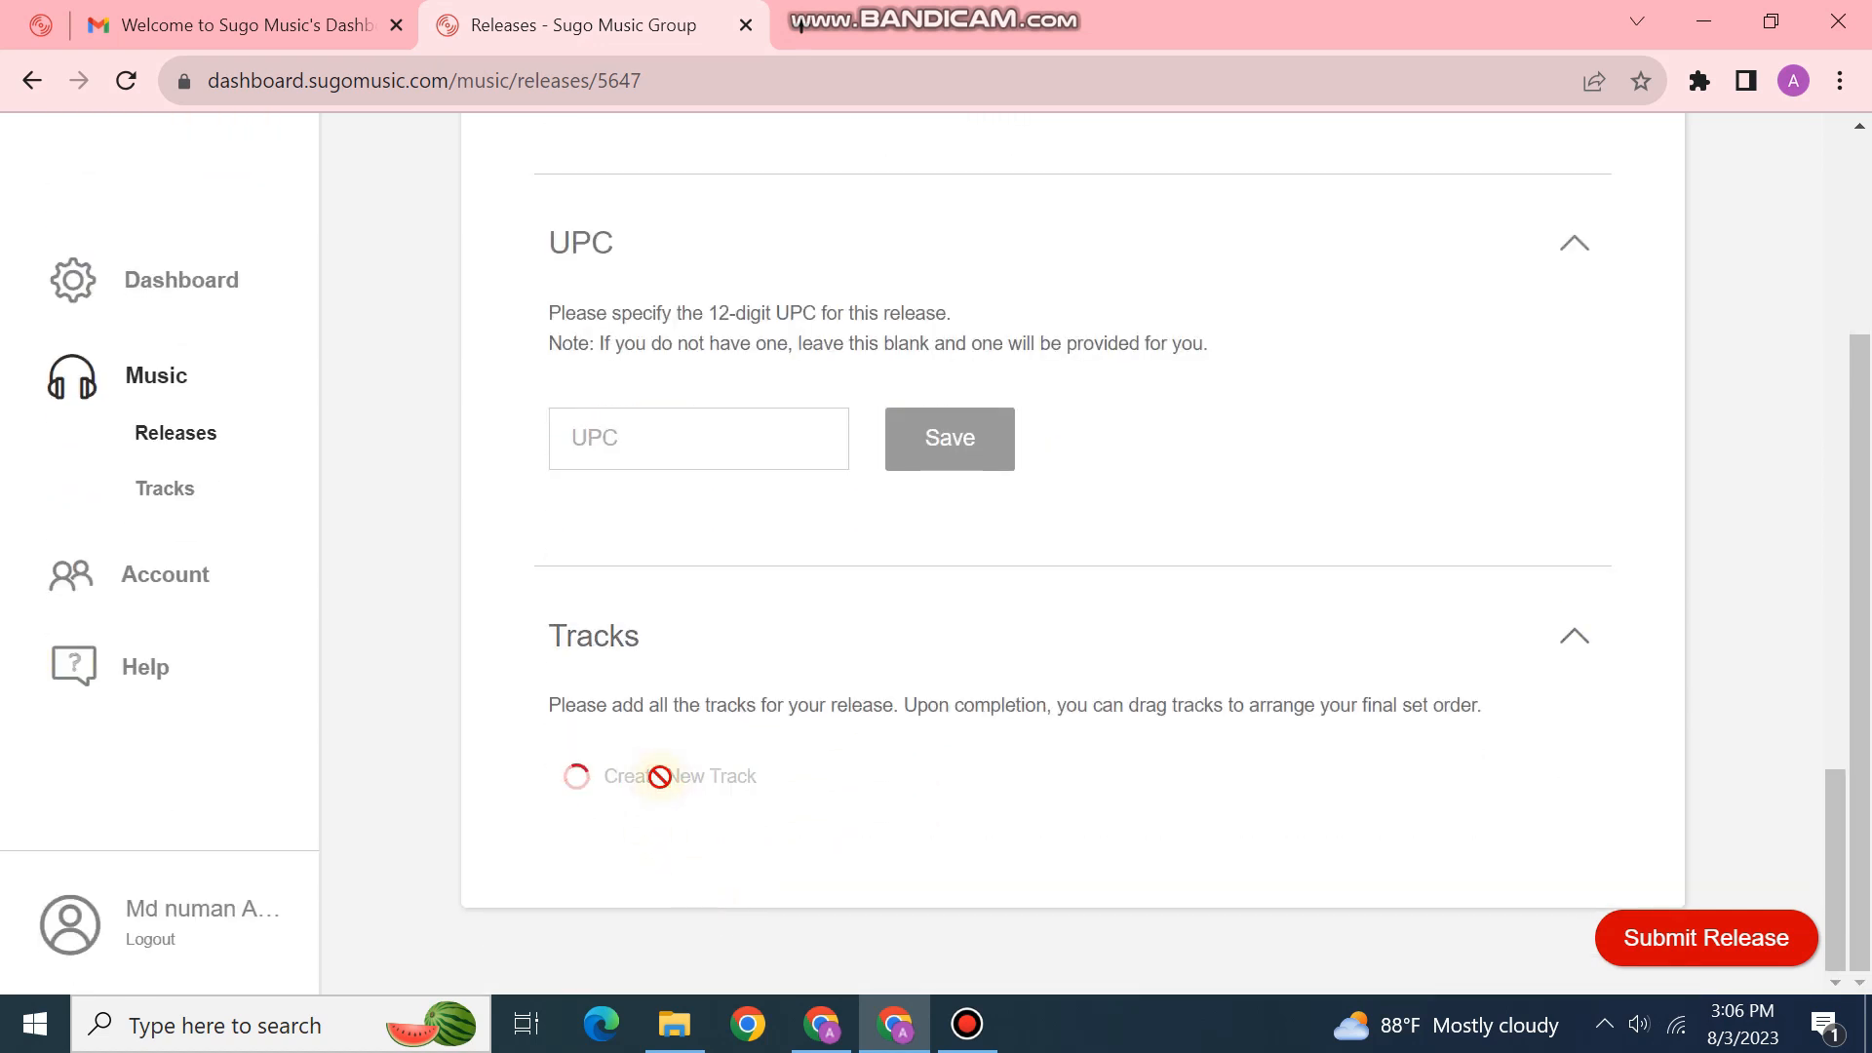
pyautogui.write('m')
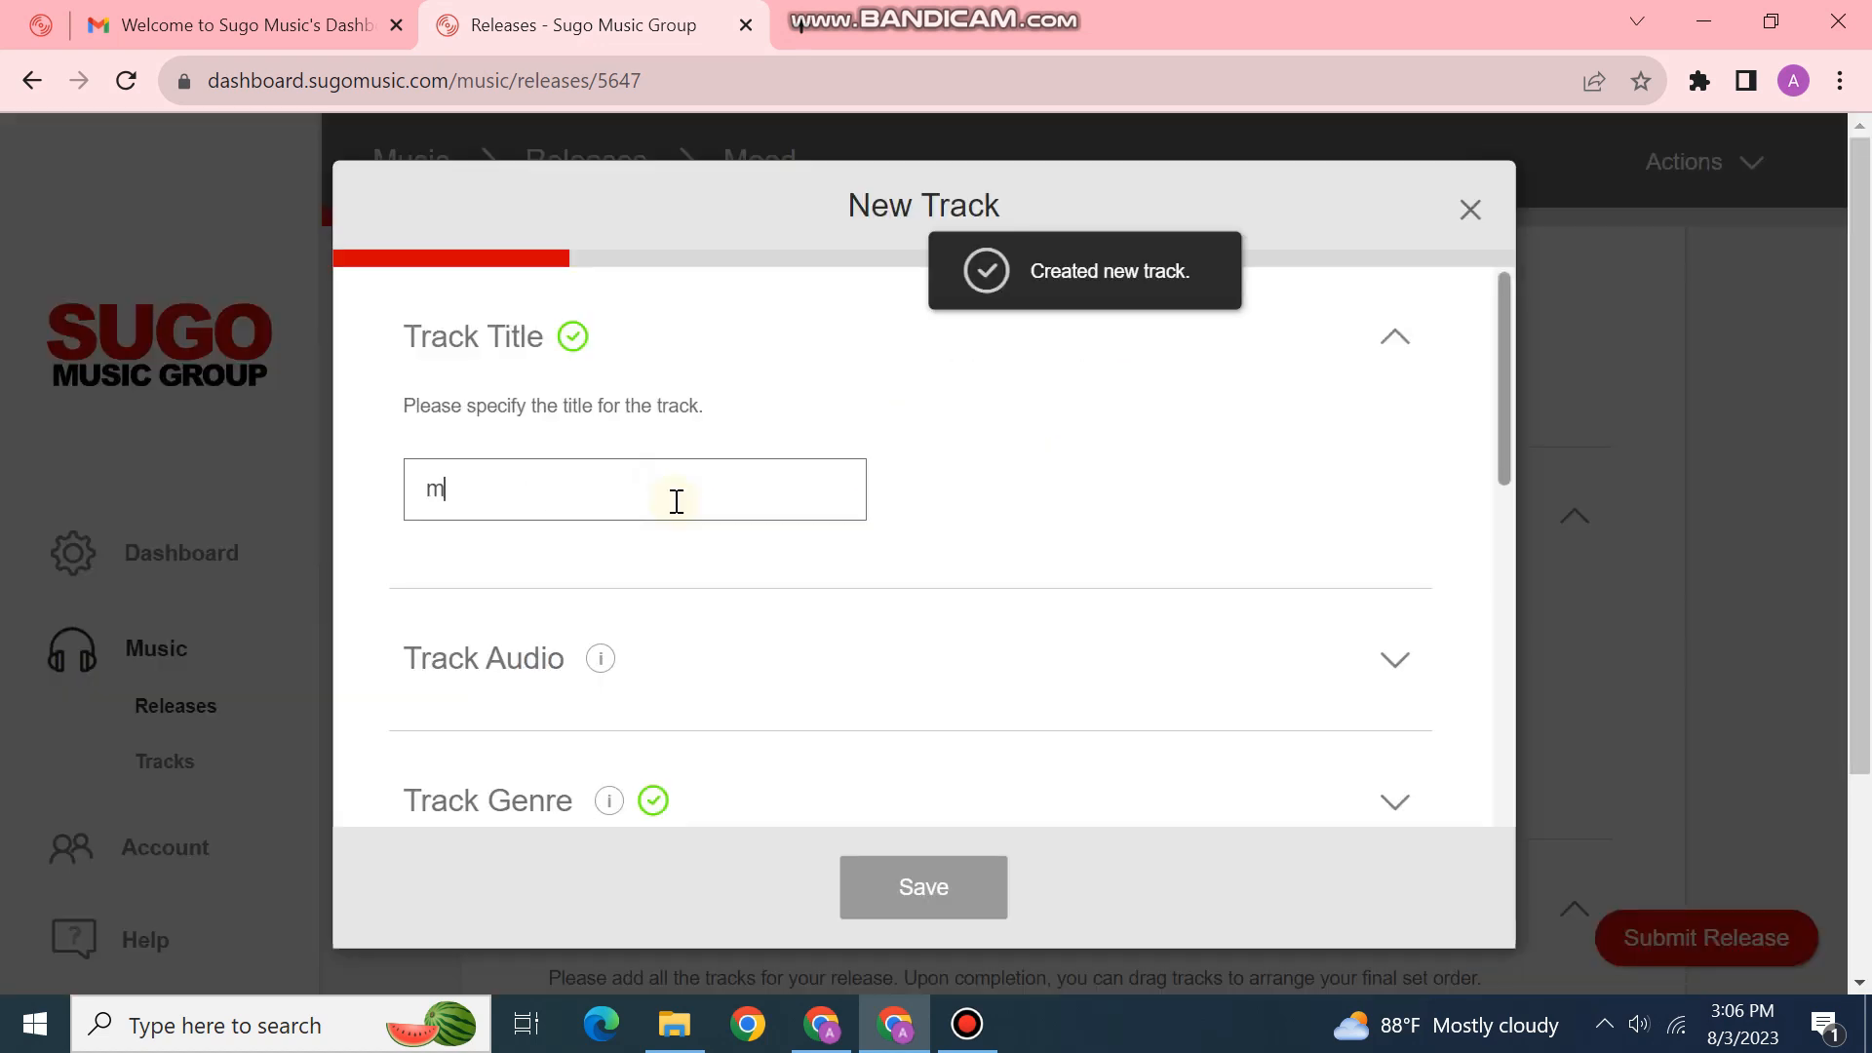
pyautogui.write('ood')
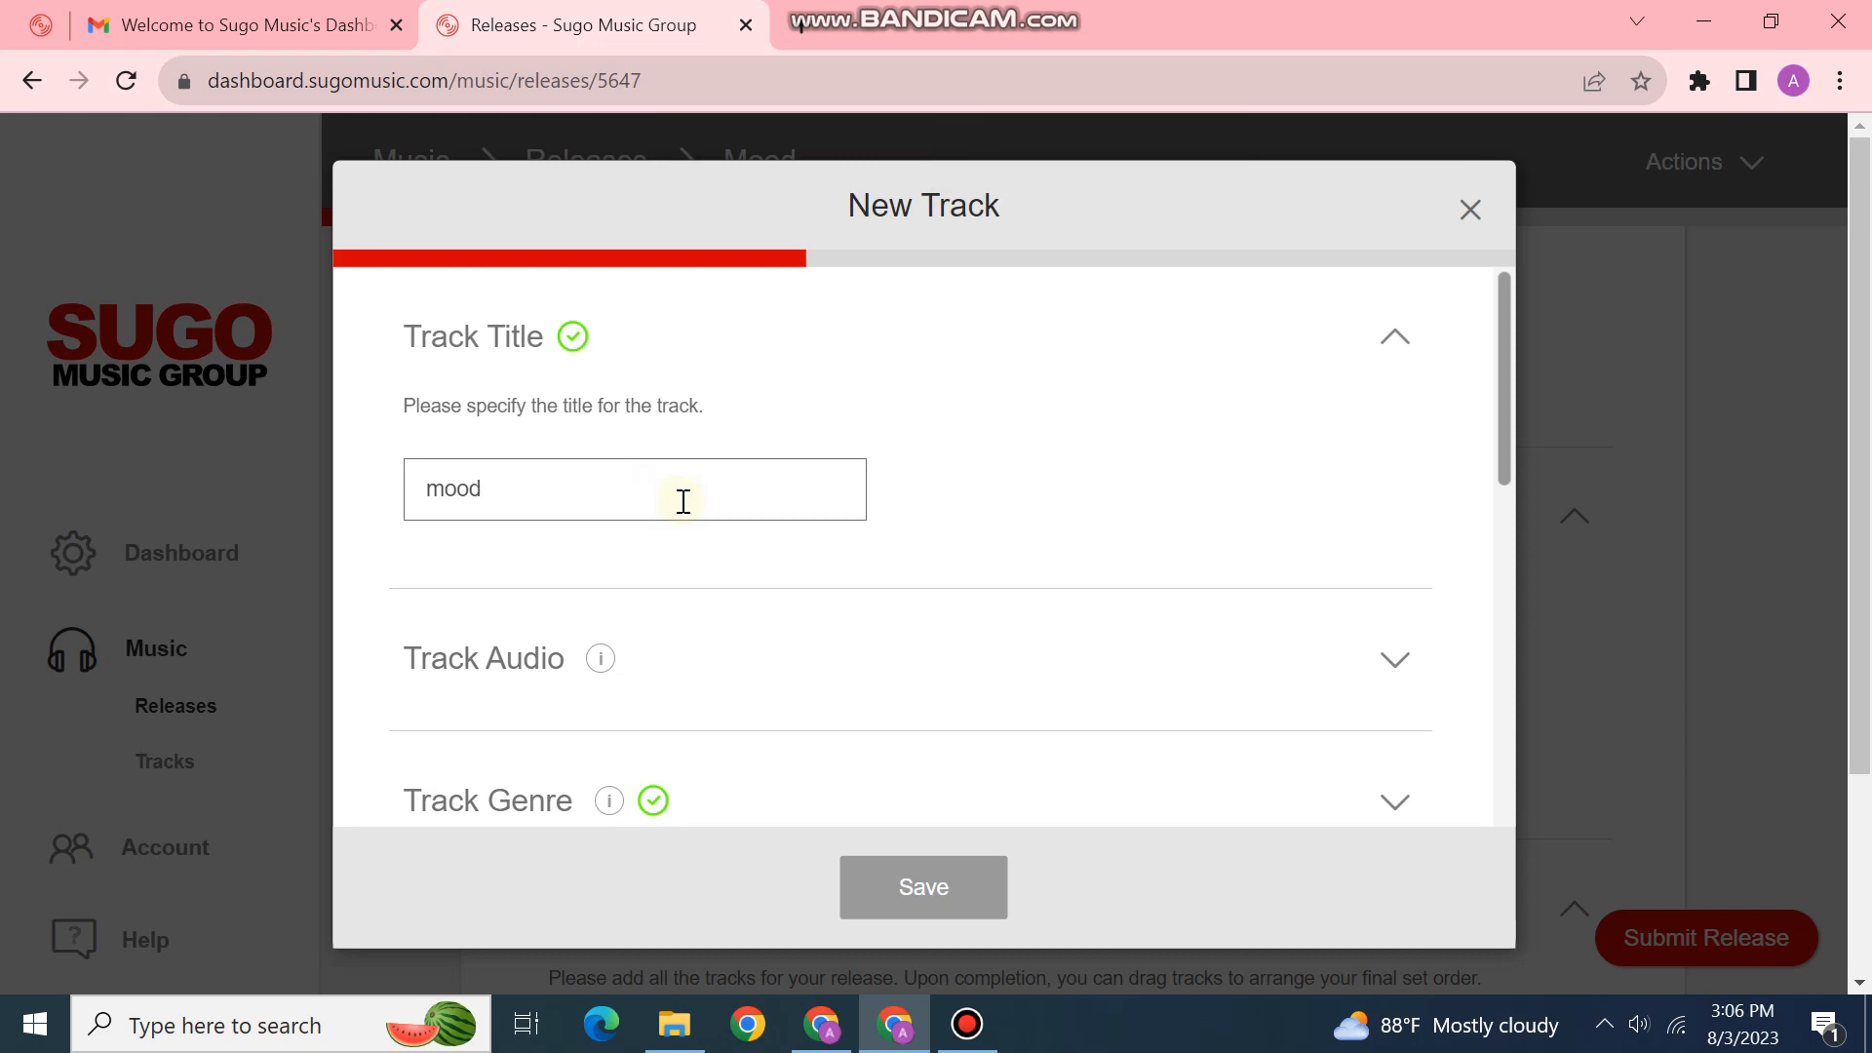
pyautogui.scroll(-2, 683, 527)
pyautogui.click(766, 499)
pyautogui.scroll(-2, 726, 497)
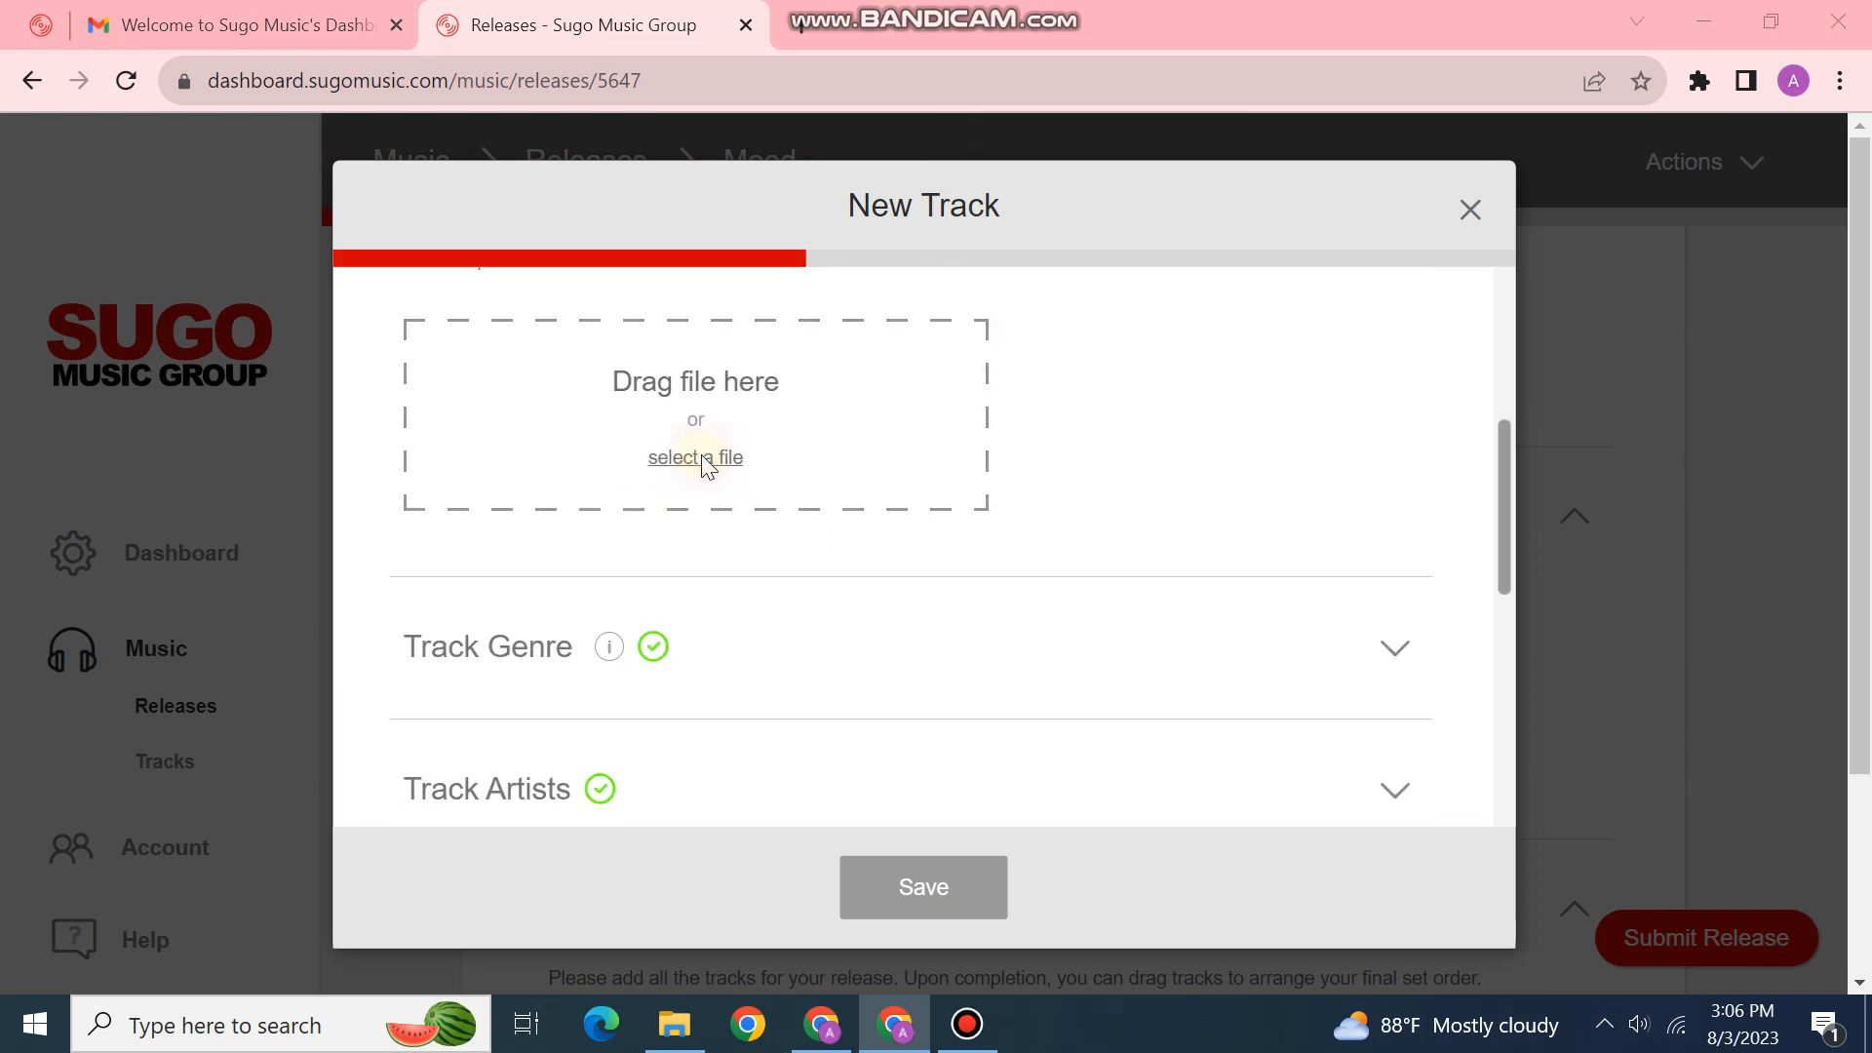
pyautogui.click(694, 460)
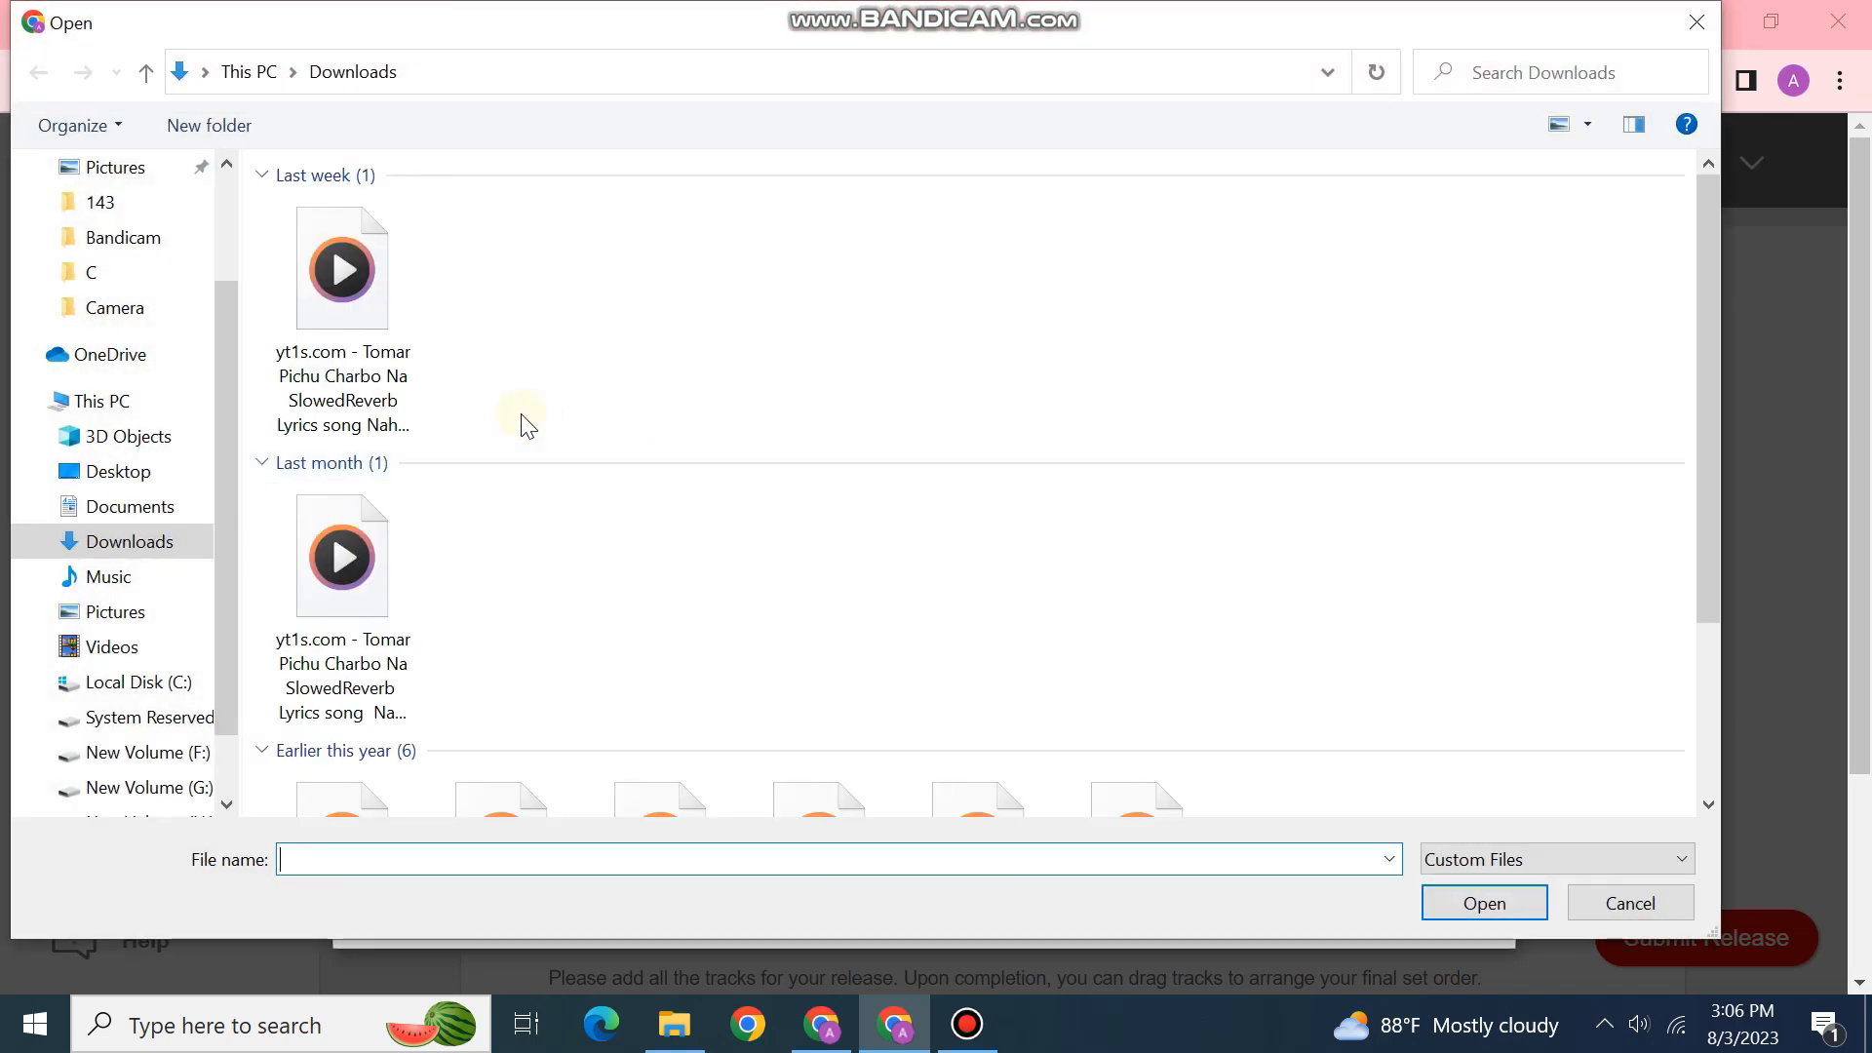
pyautogui.click(411, 371)
pyautogui.click(1471, 904)
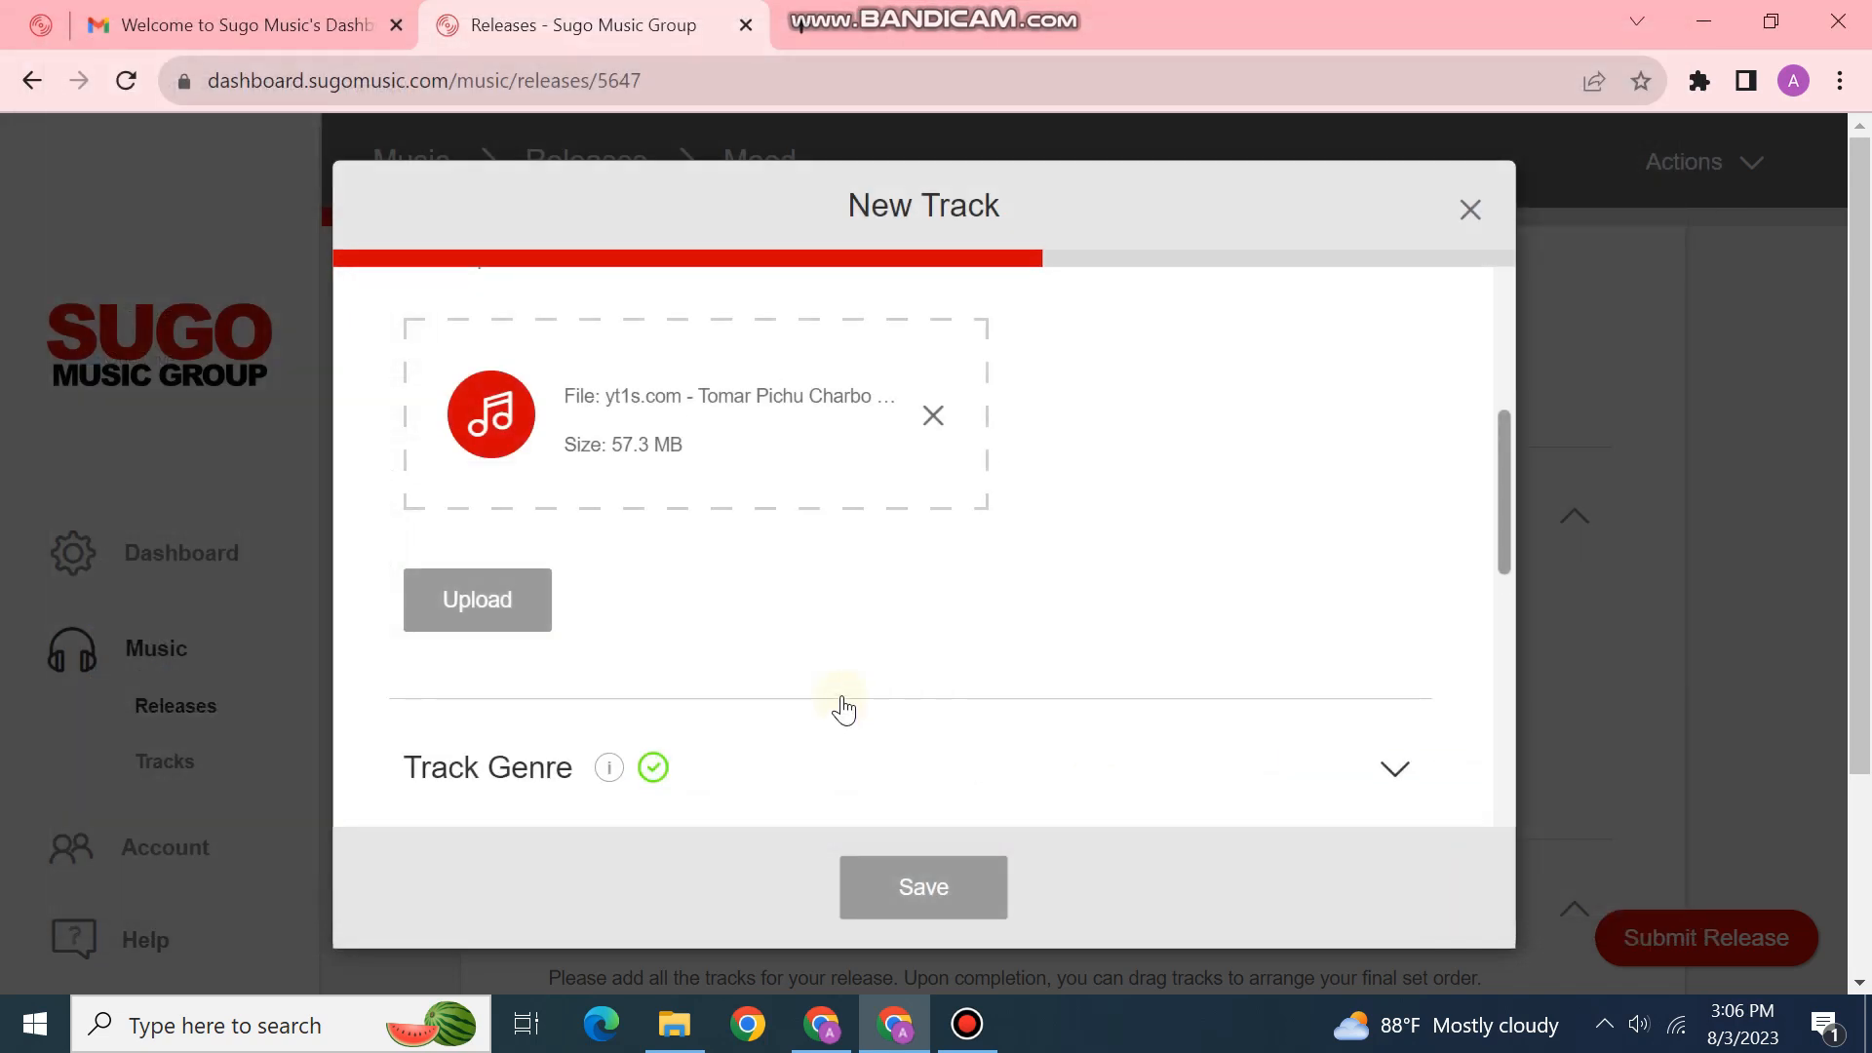
pyautogui.scroll(3, 953, 676)
pyautogui.scroll(2, 1155, 624)
pyautogui.scroll(-4, 1156, 627)
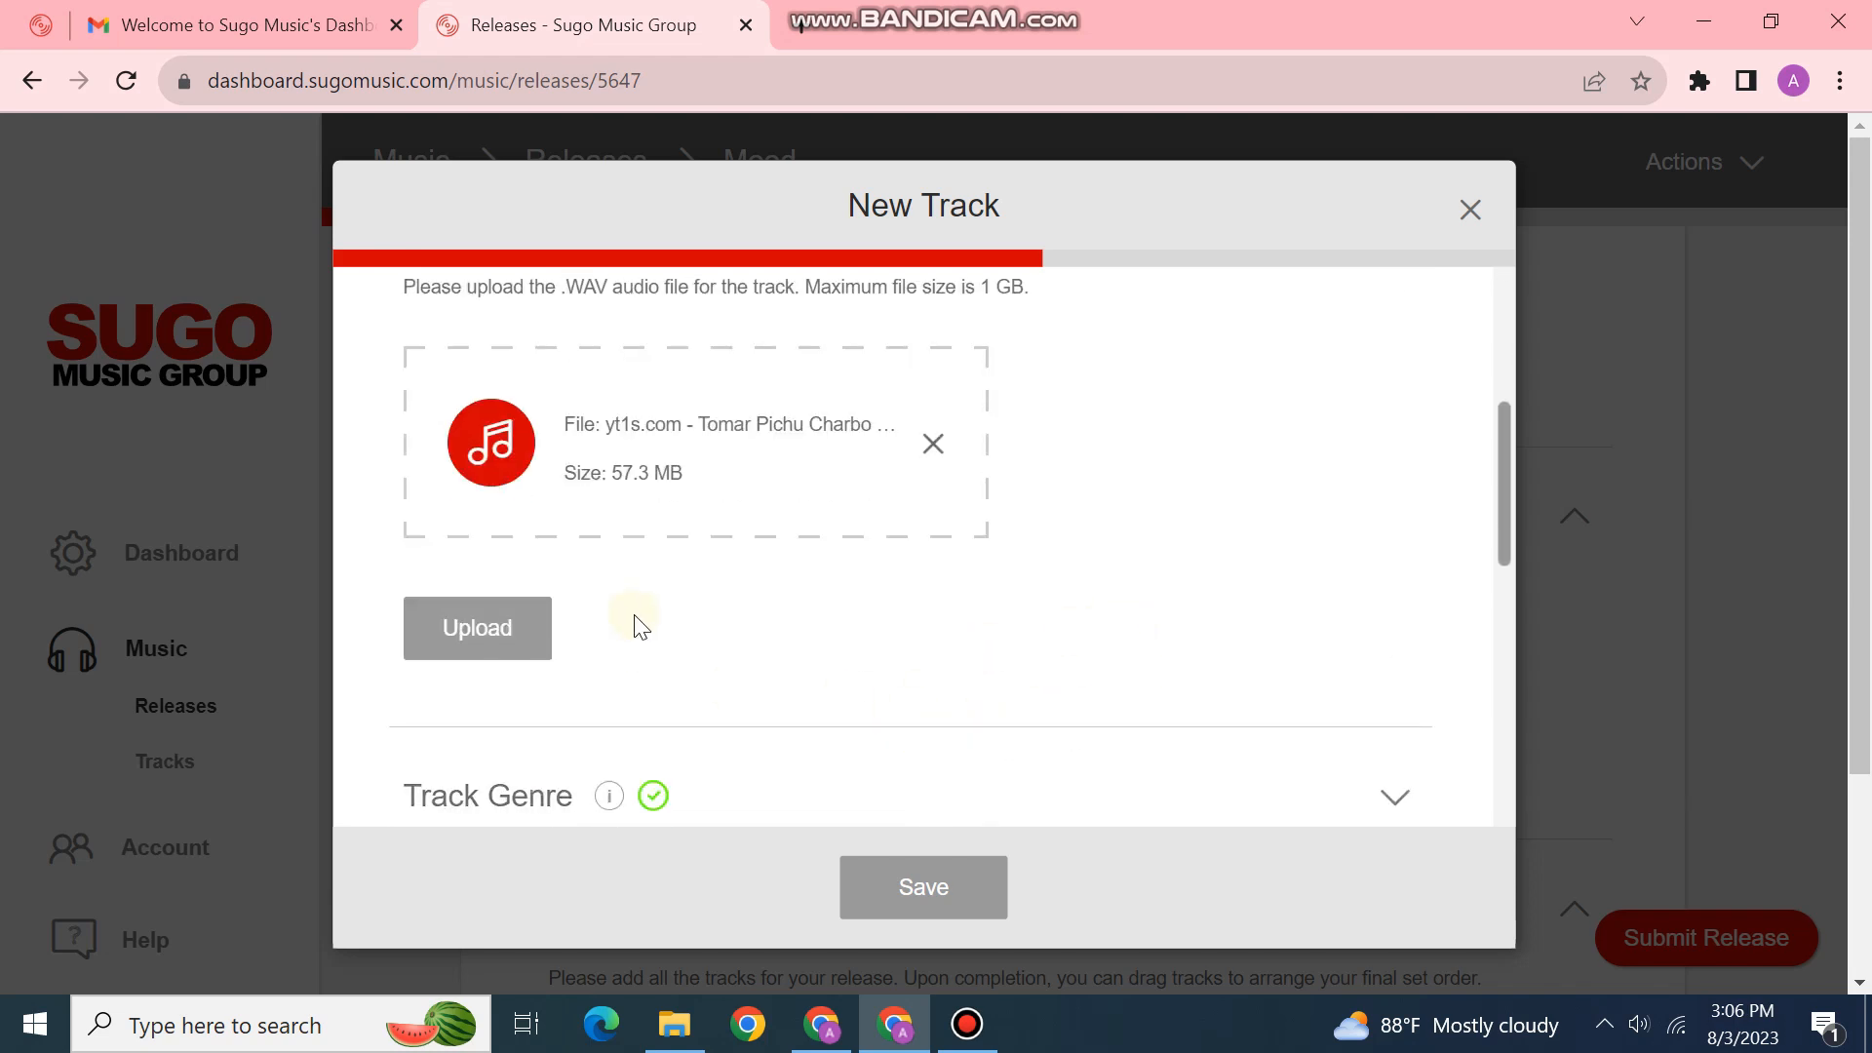
pyautogui.scroll(-3, 585, 585)
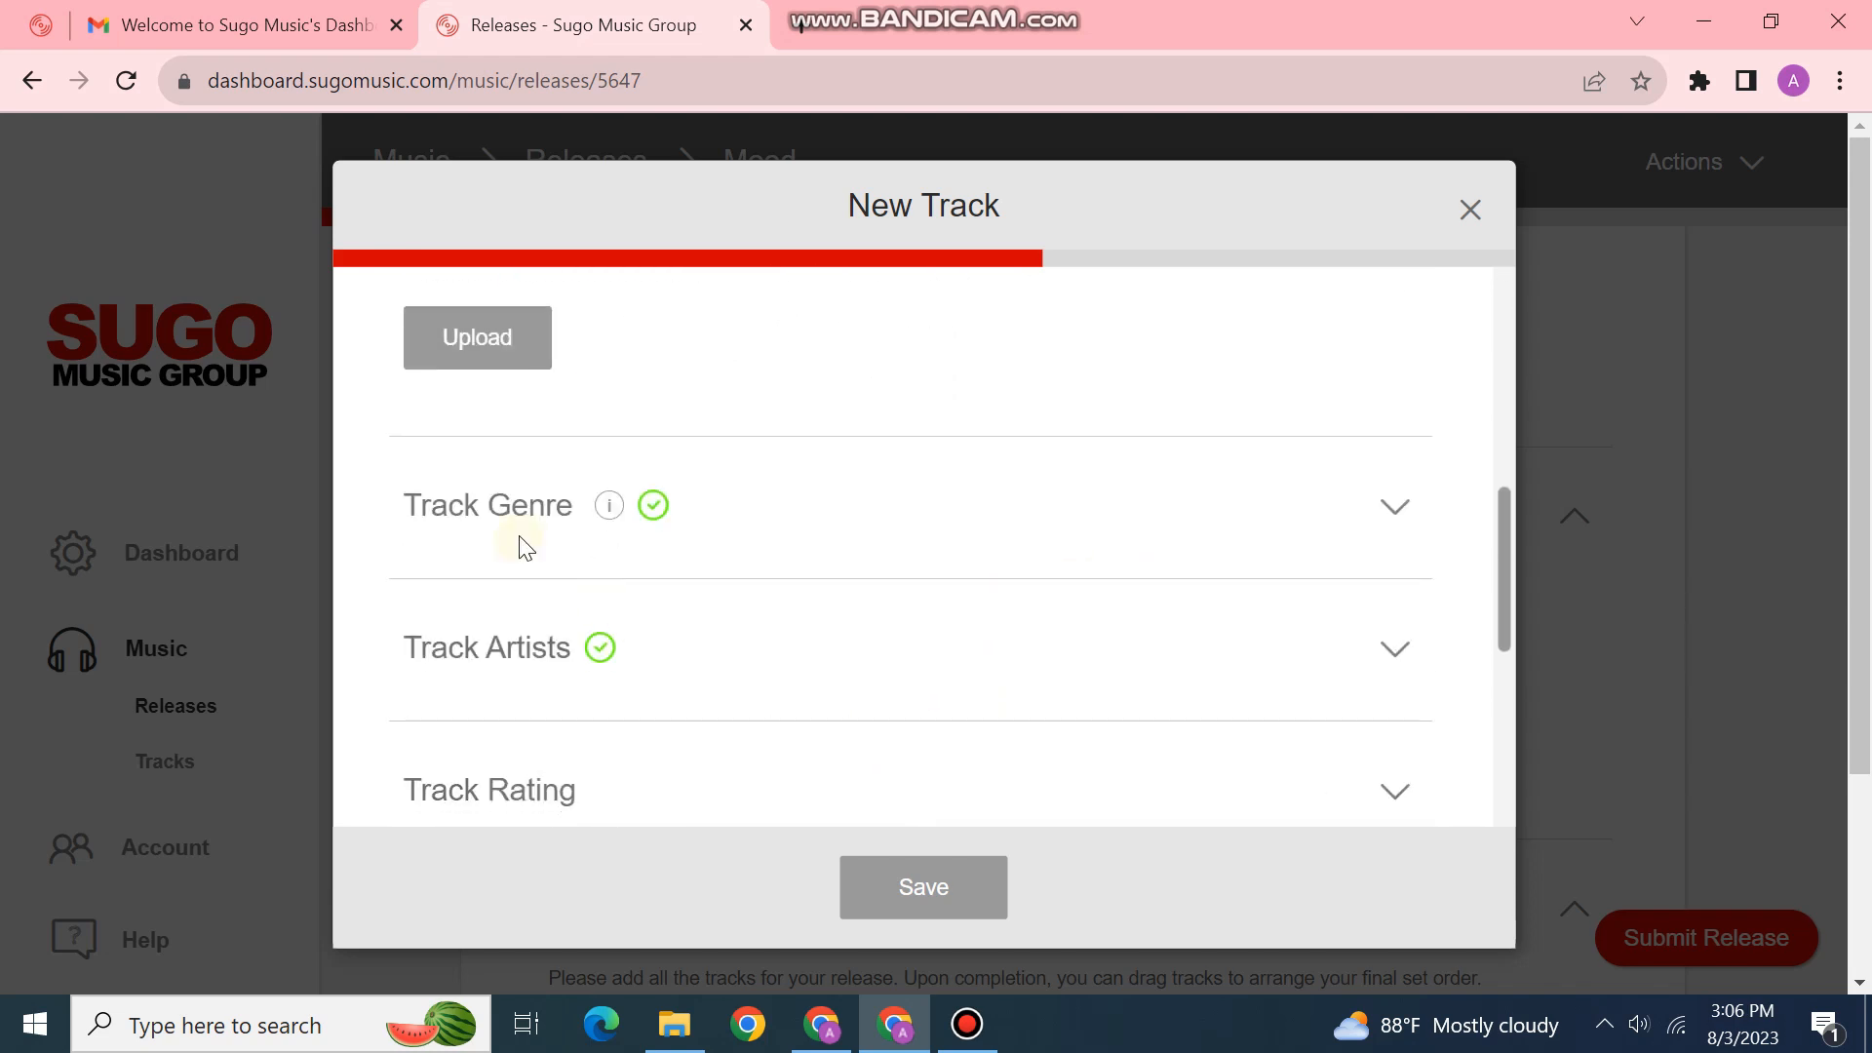
# Step: Review the genre settings and set the track's explicit Rating to Yes
pyautogui.click(997, 495)
pyautogui.click(1155, 365)
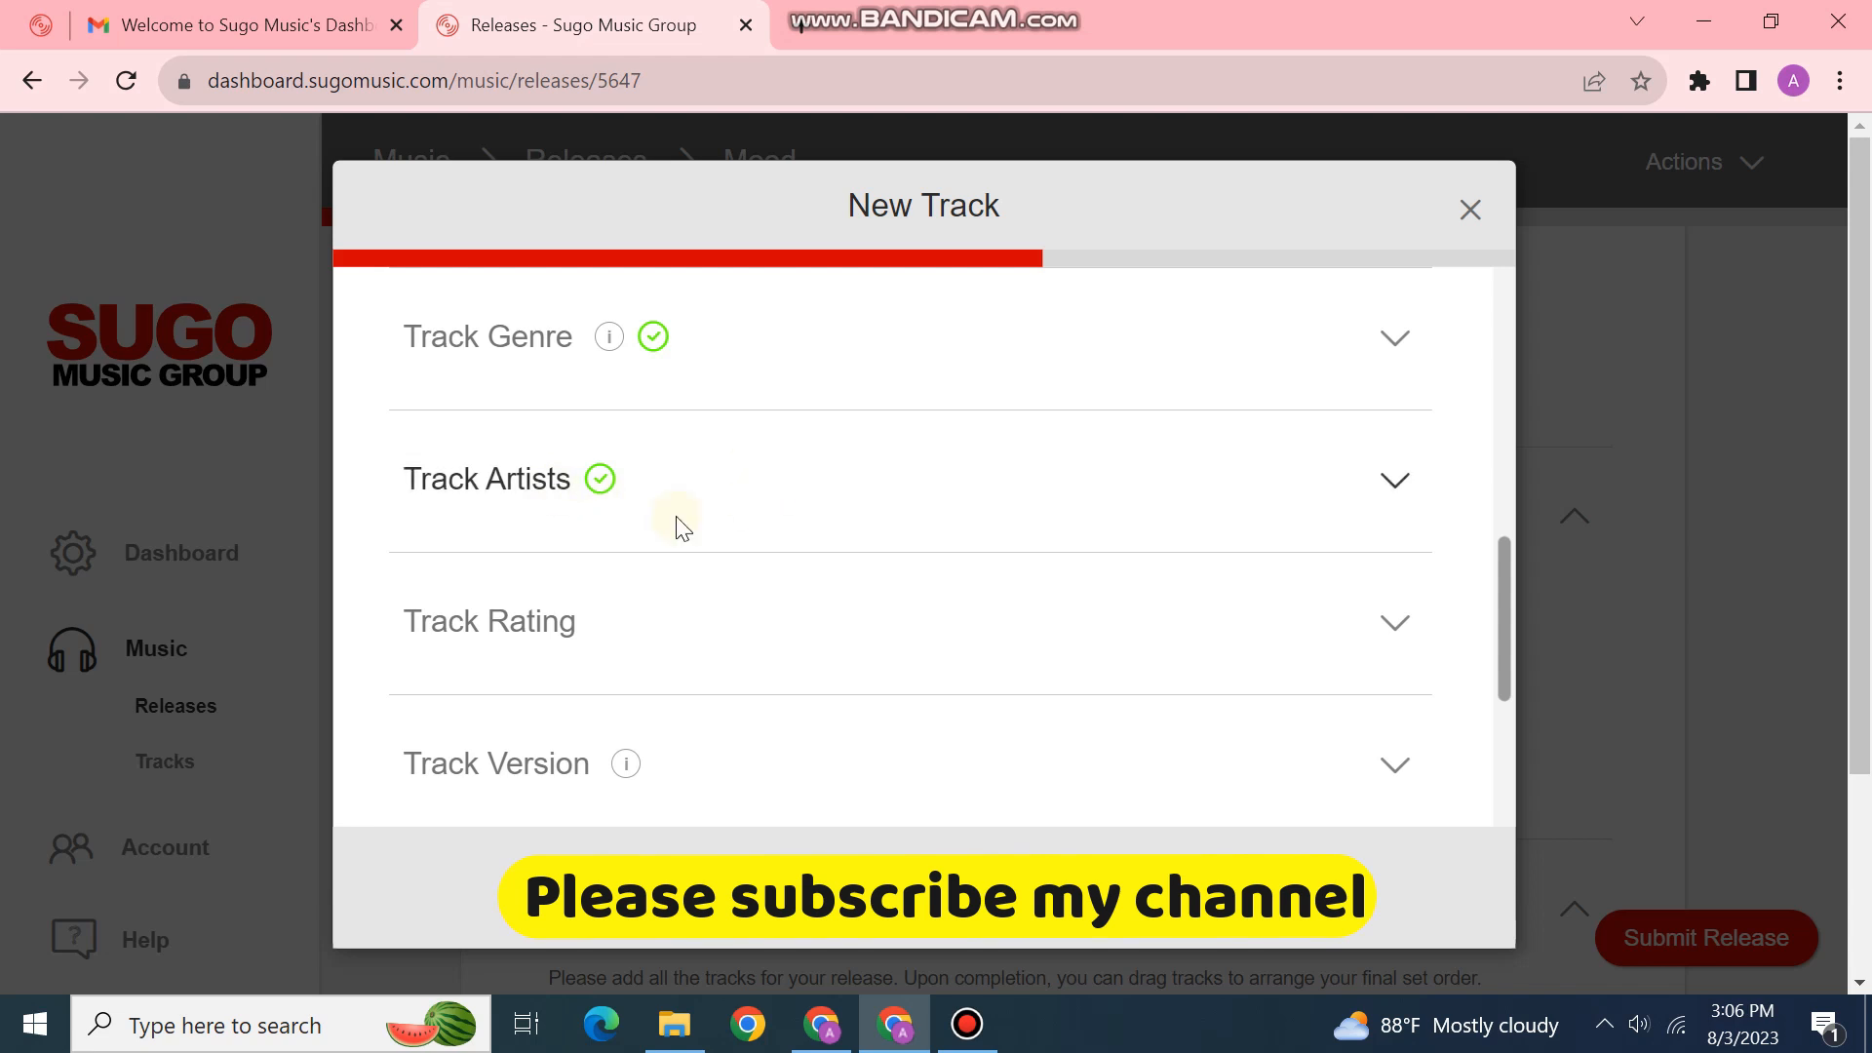
pyautogui.click(635, 637)
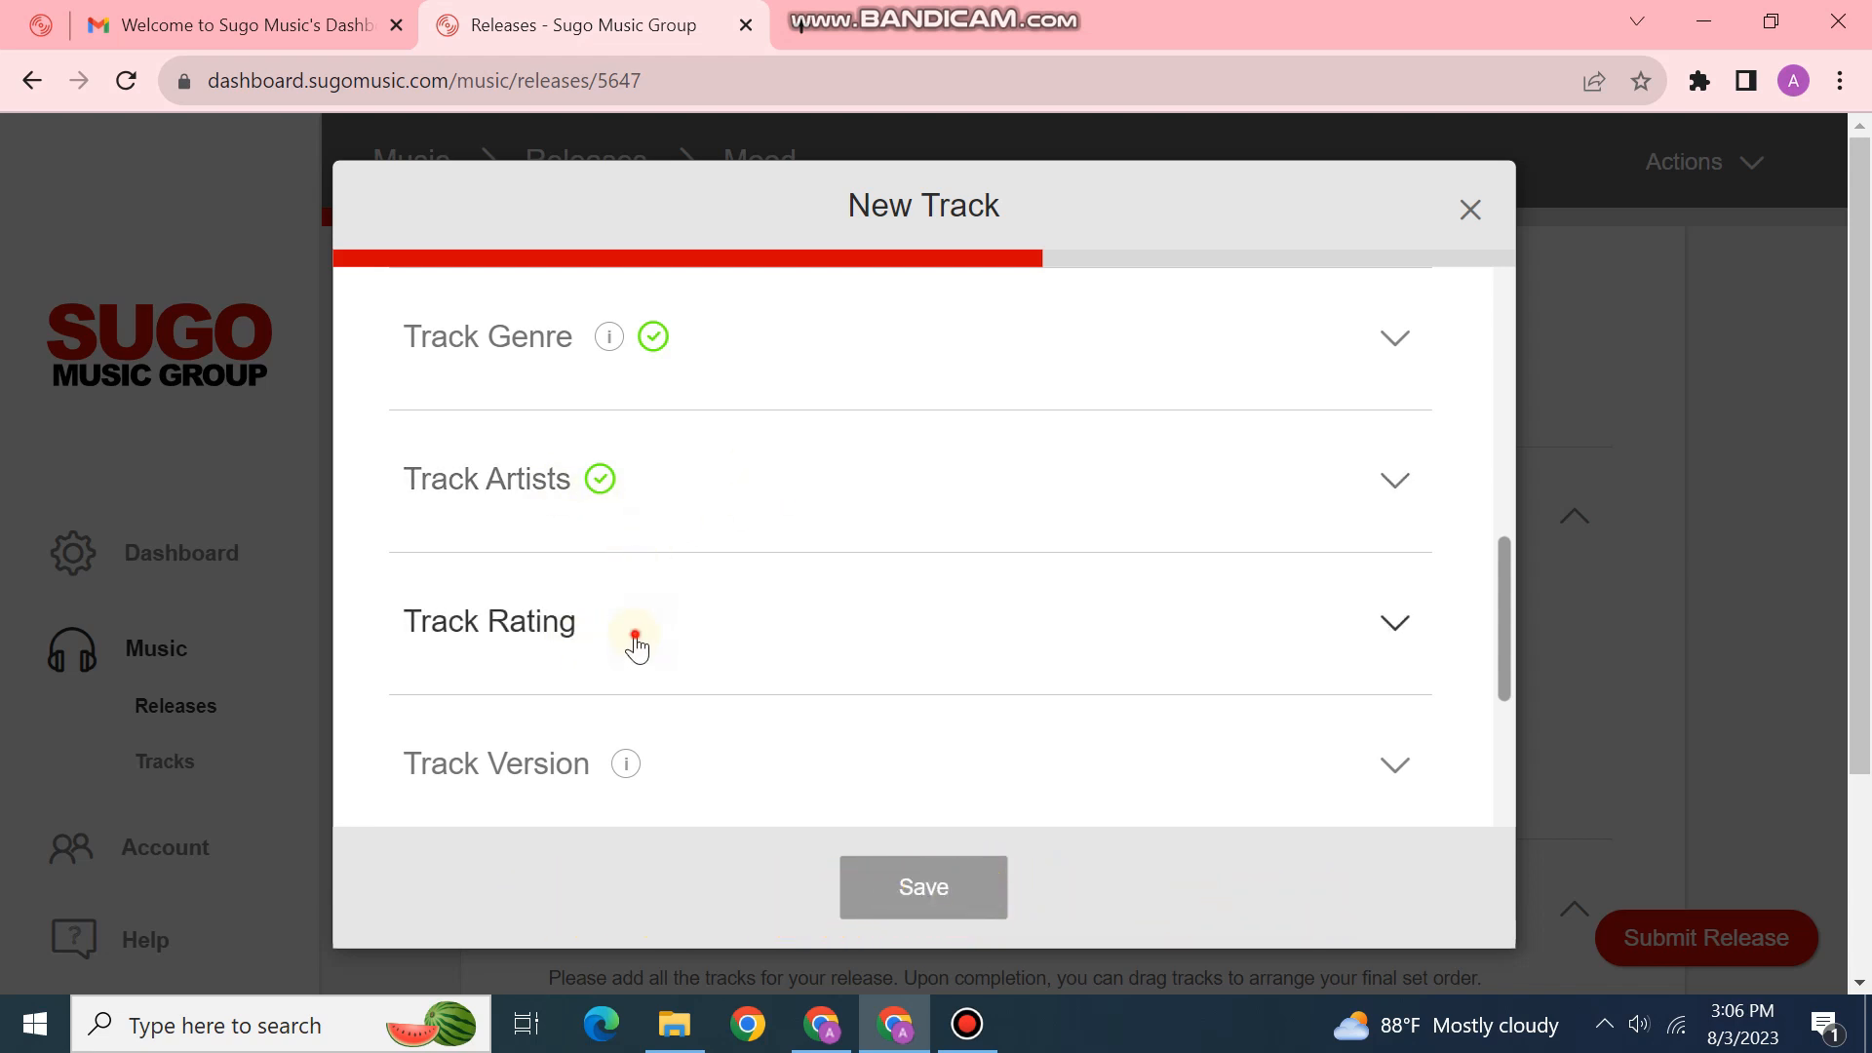
pyautogui.scroll(-5, 770, 595)
pyautogui.scroll(3, 756, 588)
pyautogui.click(619, 557)
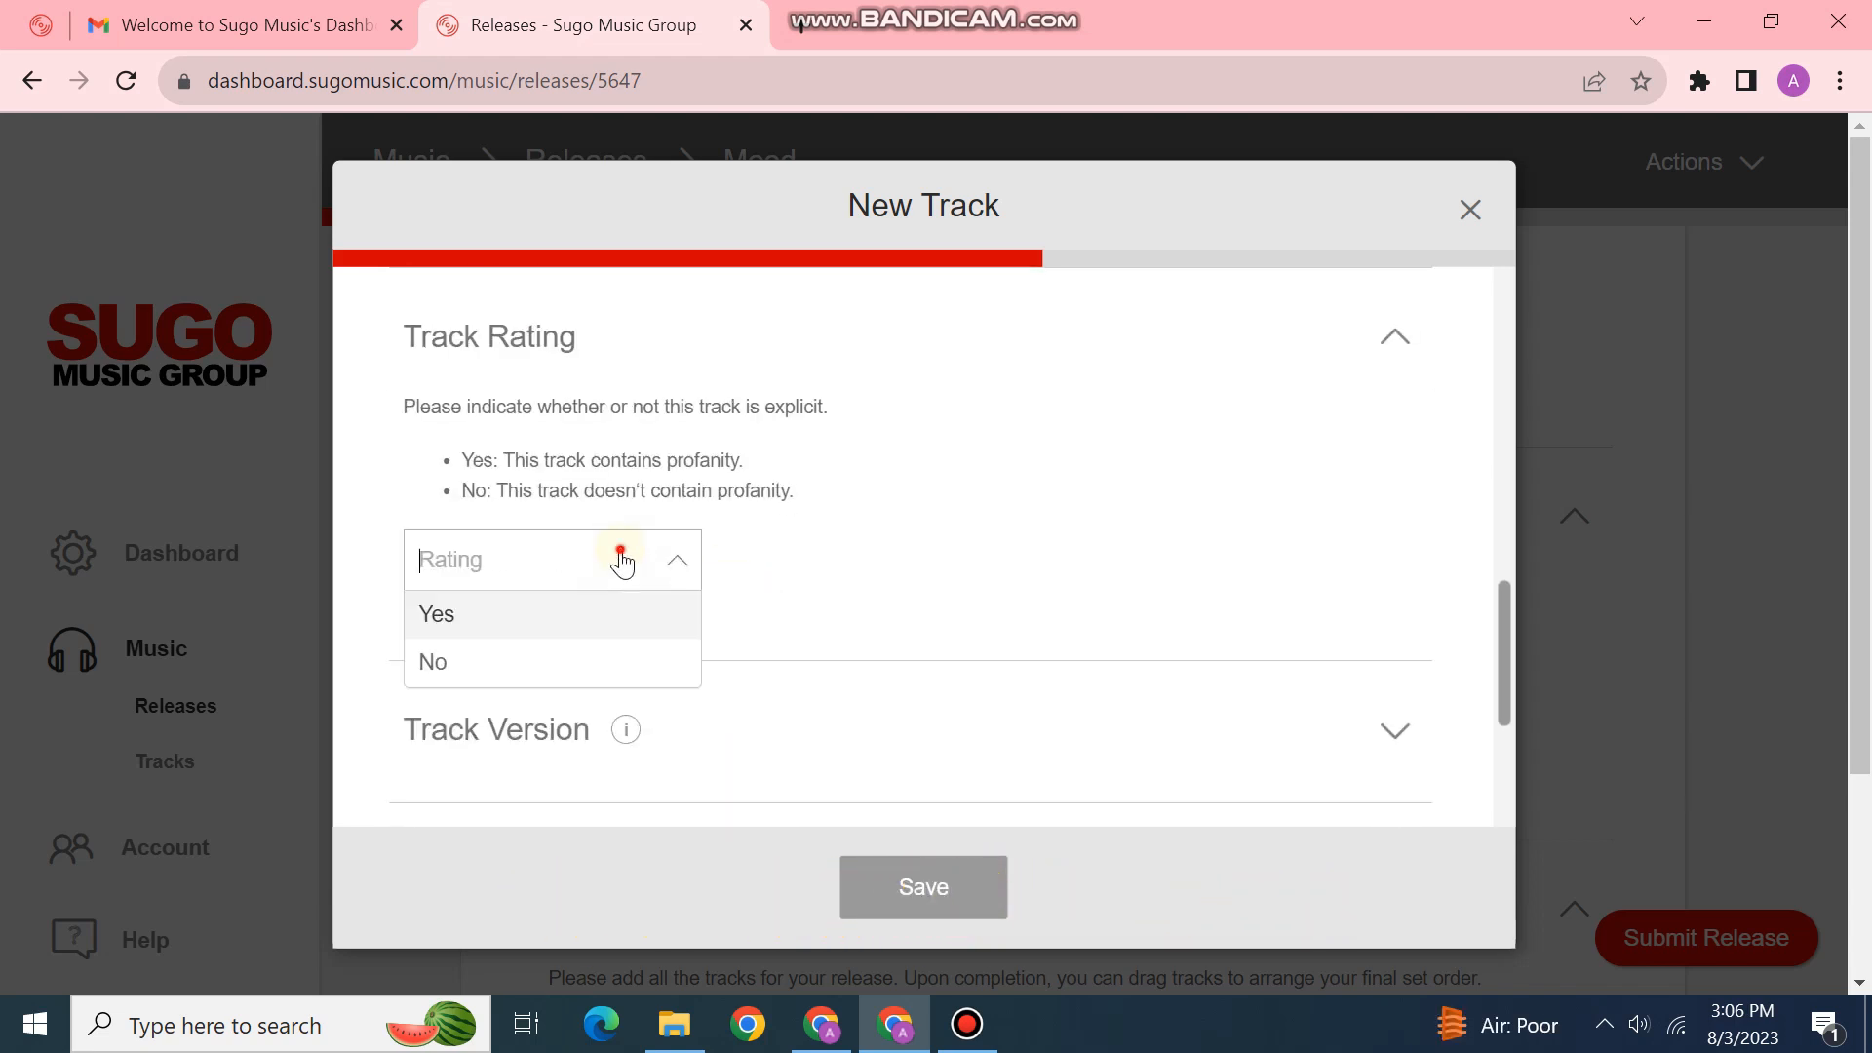
pyautogui.click(592, 629)
pyautogui.scroll(-3, 780, 546)
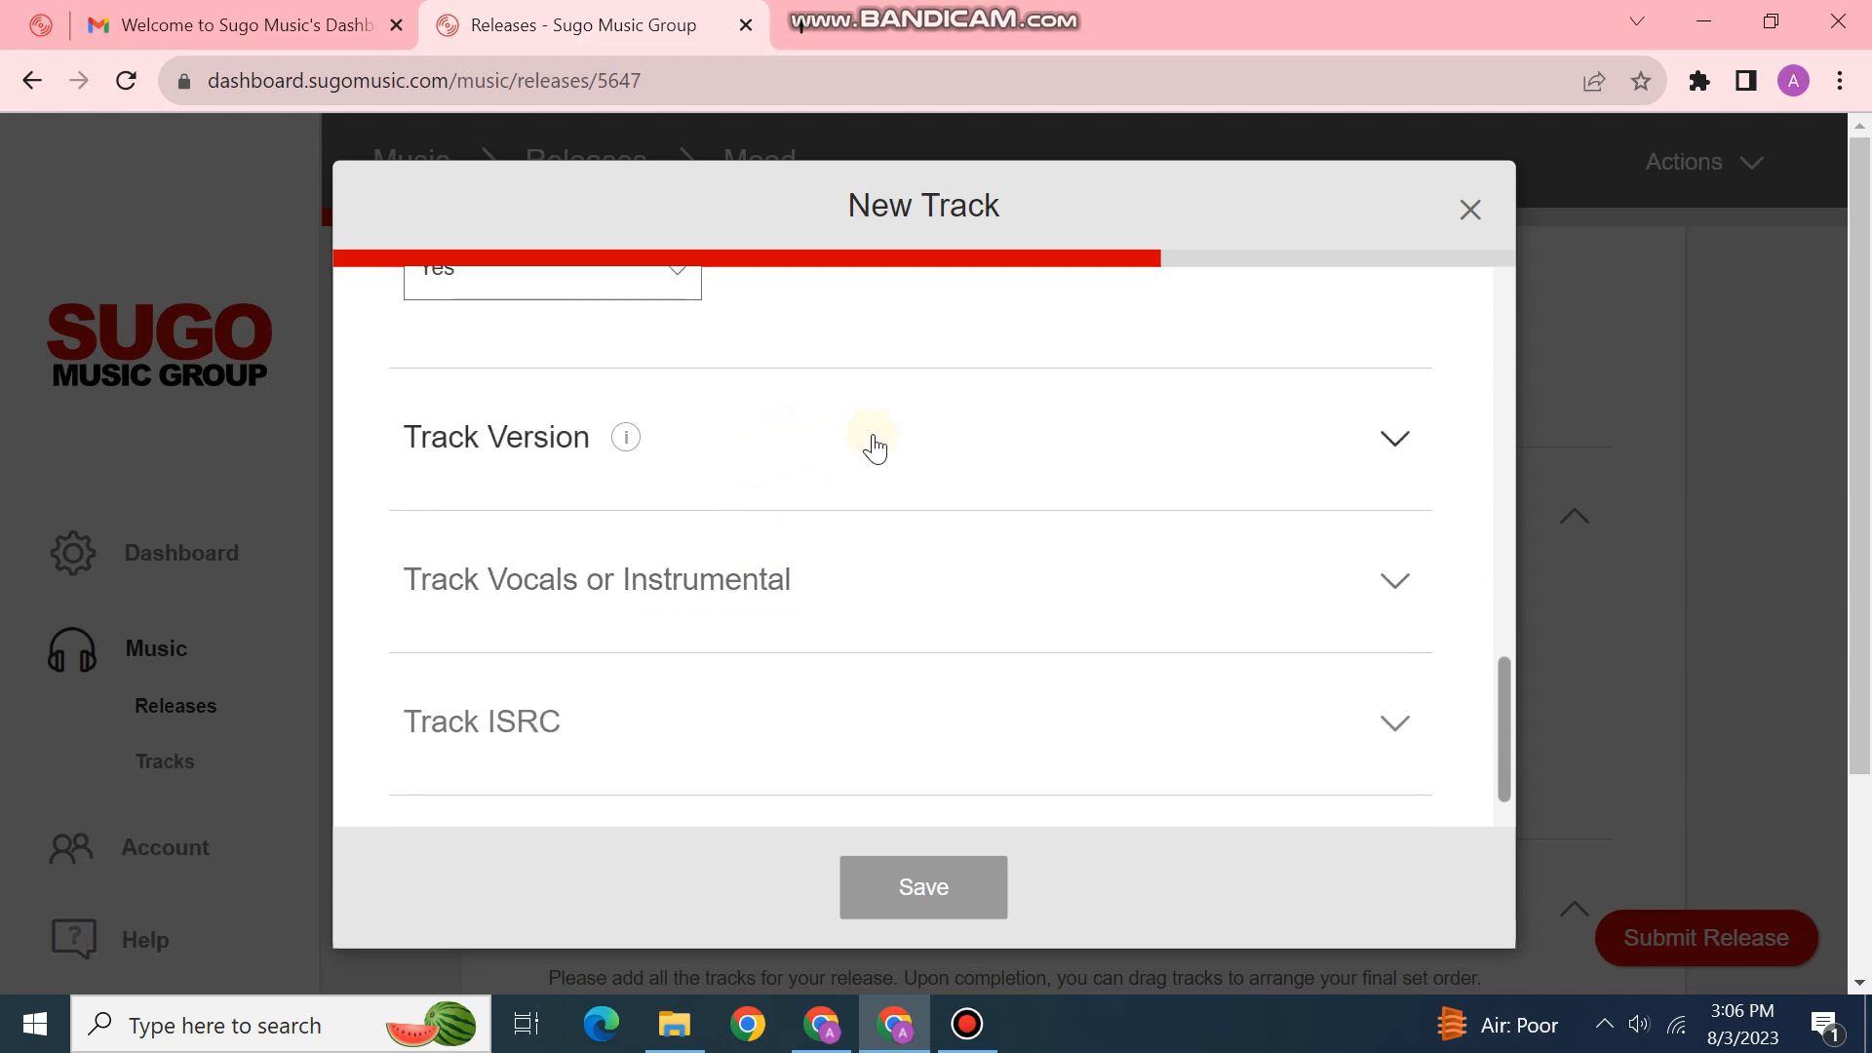
# Step: Set the track Version to Vocal
pyautogui.click(872, 439)
pyautogui.click(723, 484)
pyautogui.click(665, 583)
pyautogui.scroll(-1, 738, 583)
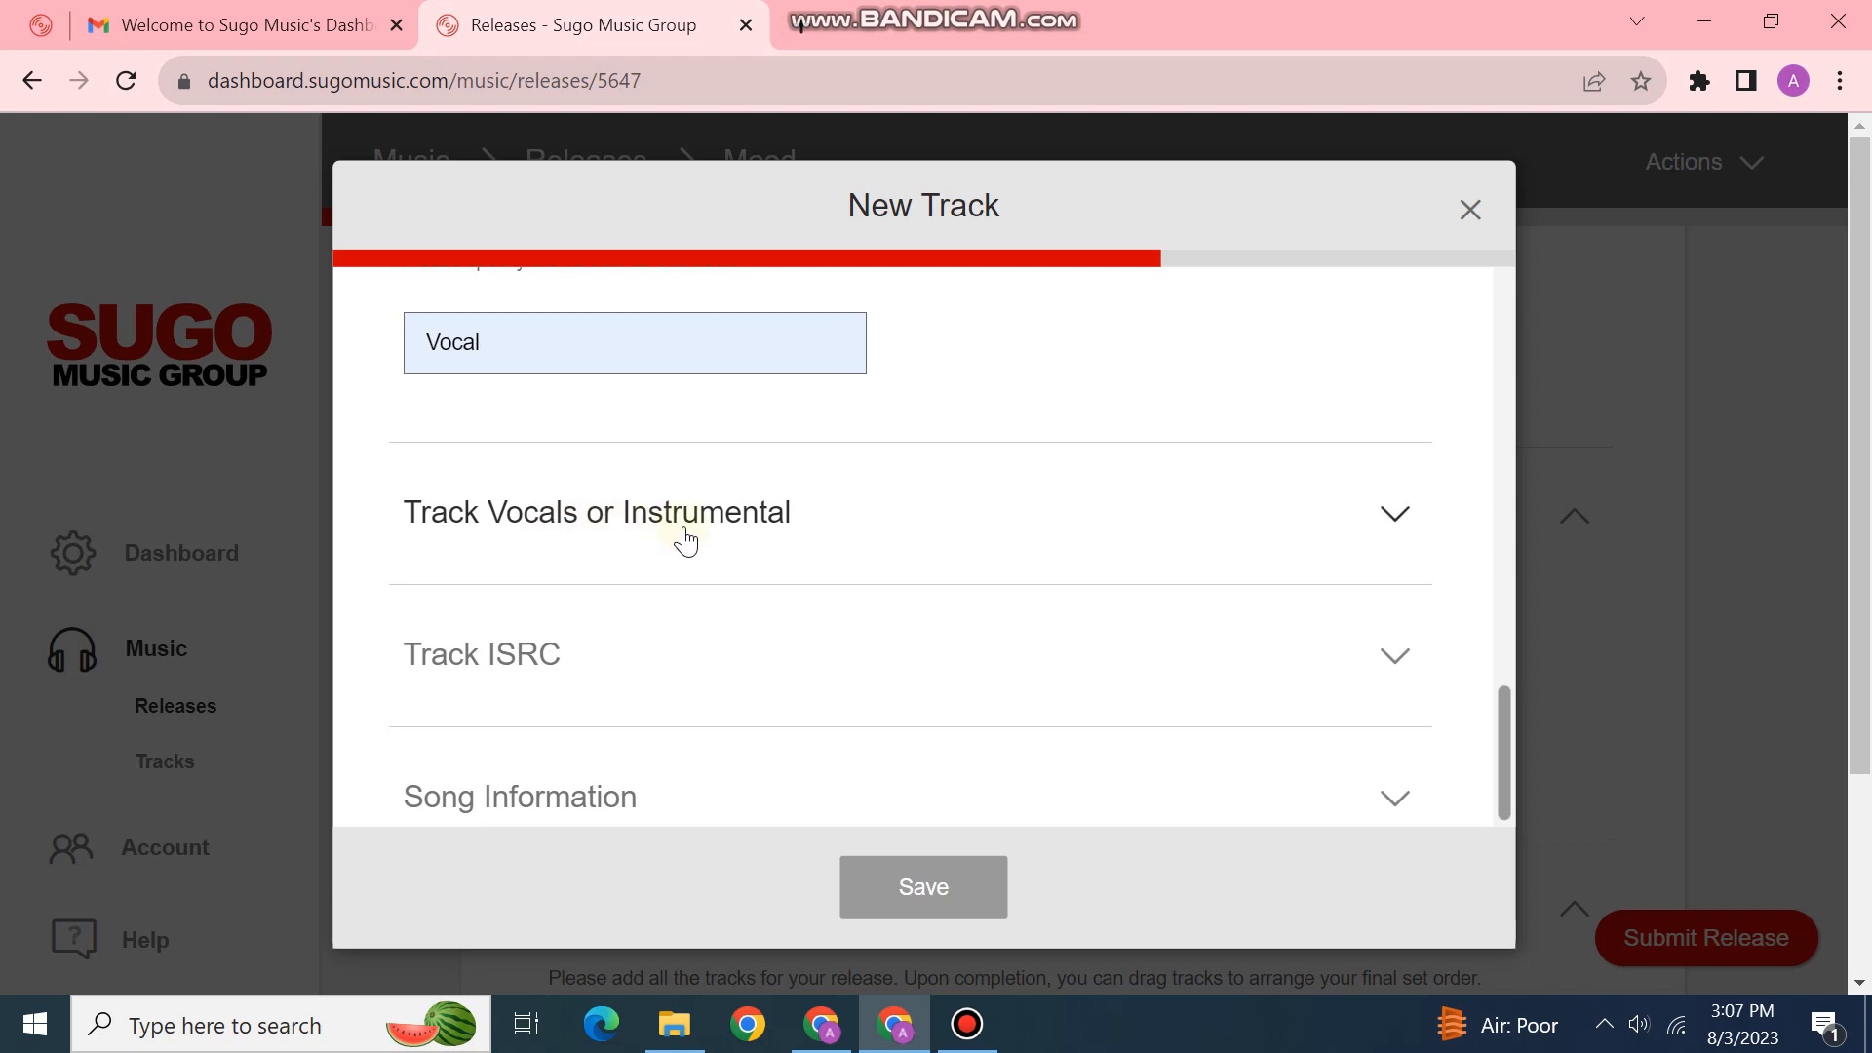
# Step: Choose Vocals in the vocals or instrumental section
pyautogui.click(783, 534)
pyautogui.scroll(-2, 660, 564)
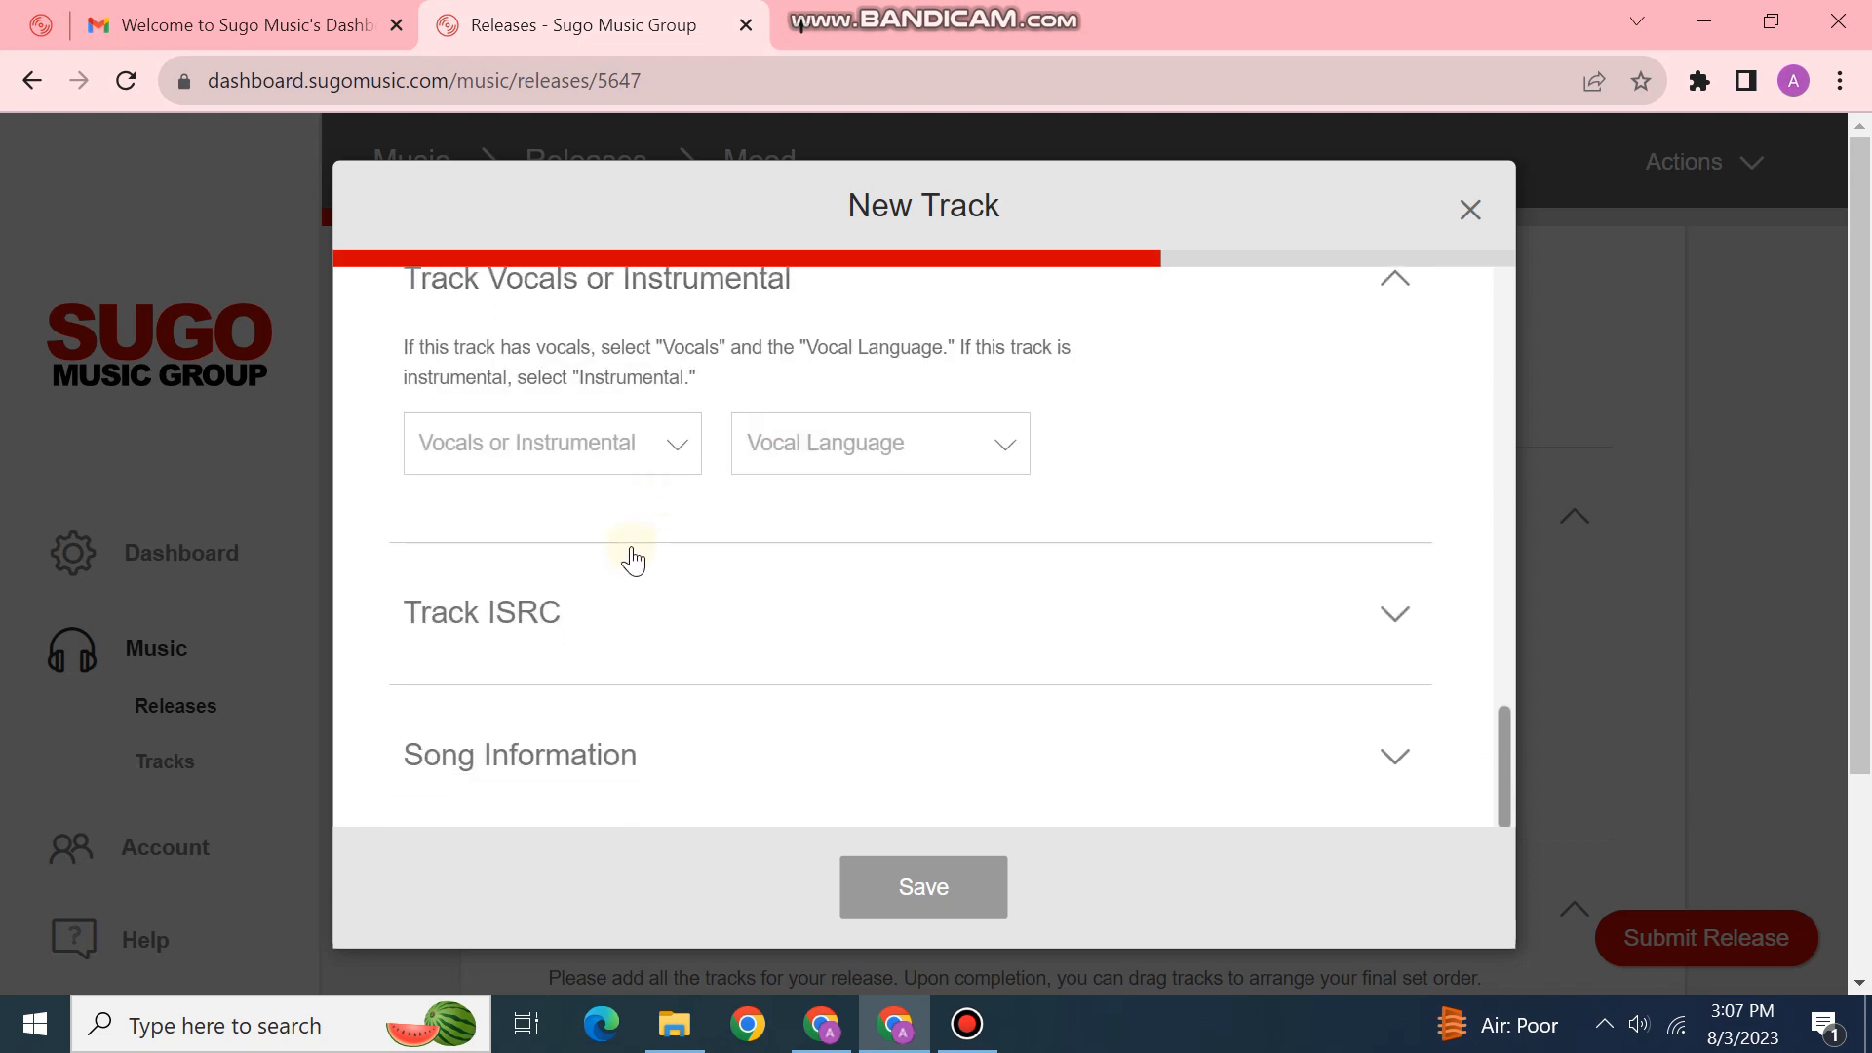
pyautogui.scroll(1, 627, 556)
pyautogui.click(607, 590)
pyautogui.click(583, 646)
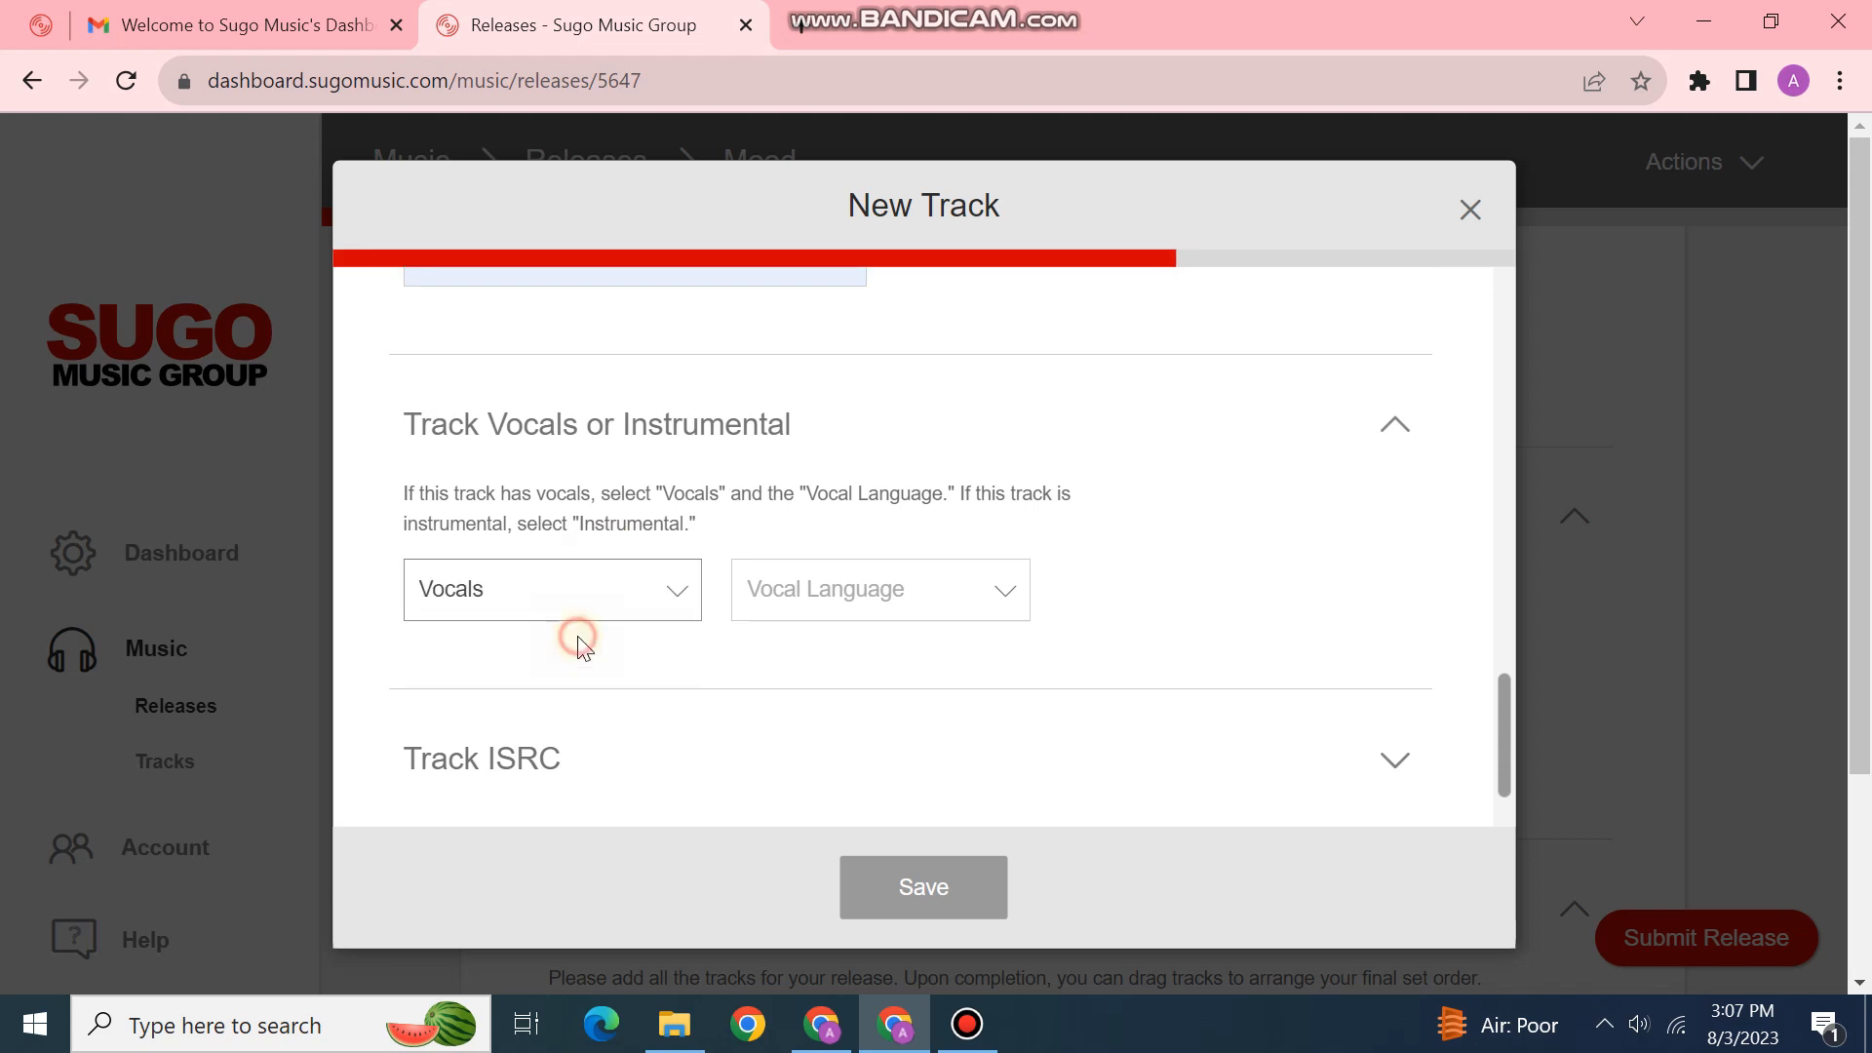
pyautogui.click(627, 583)
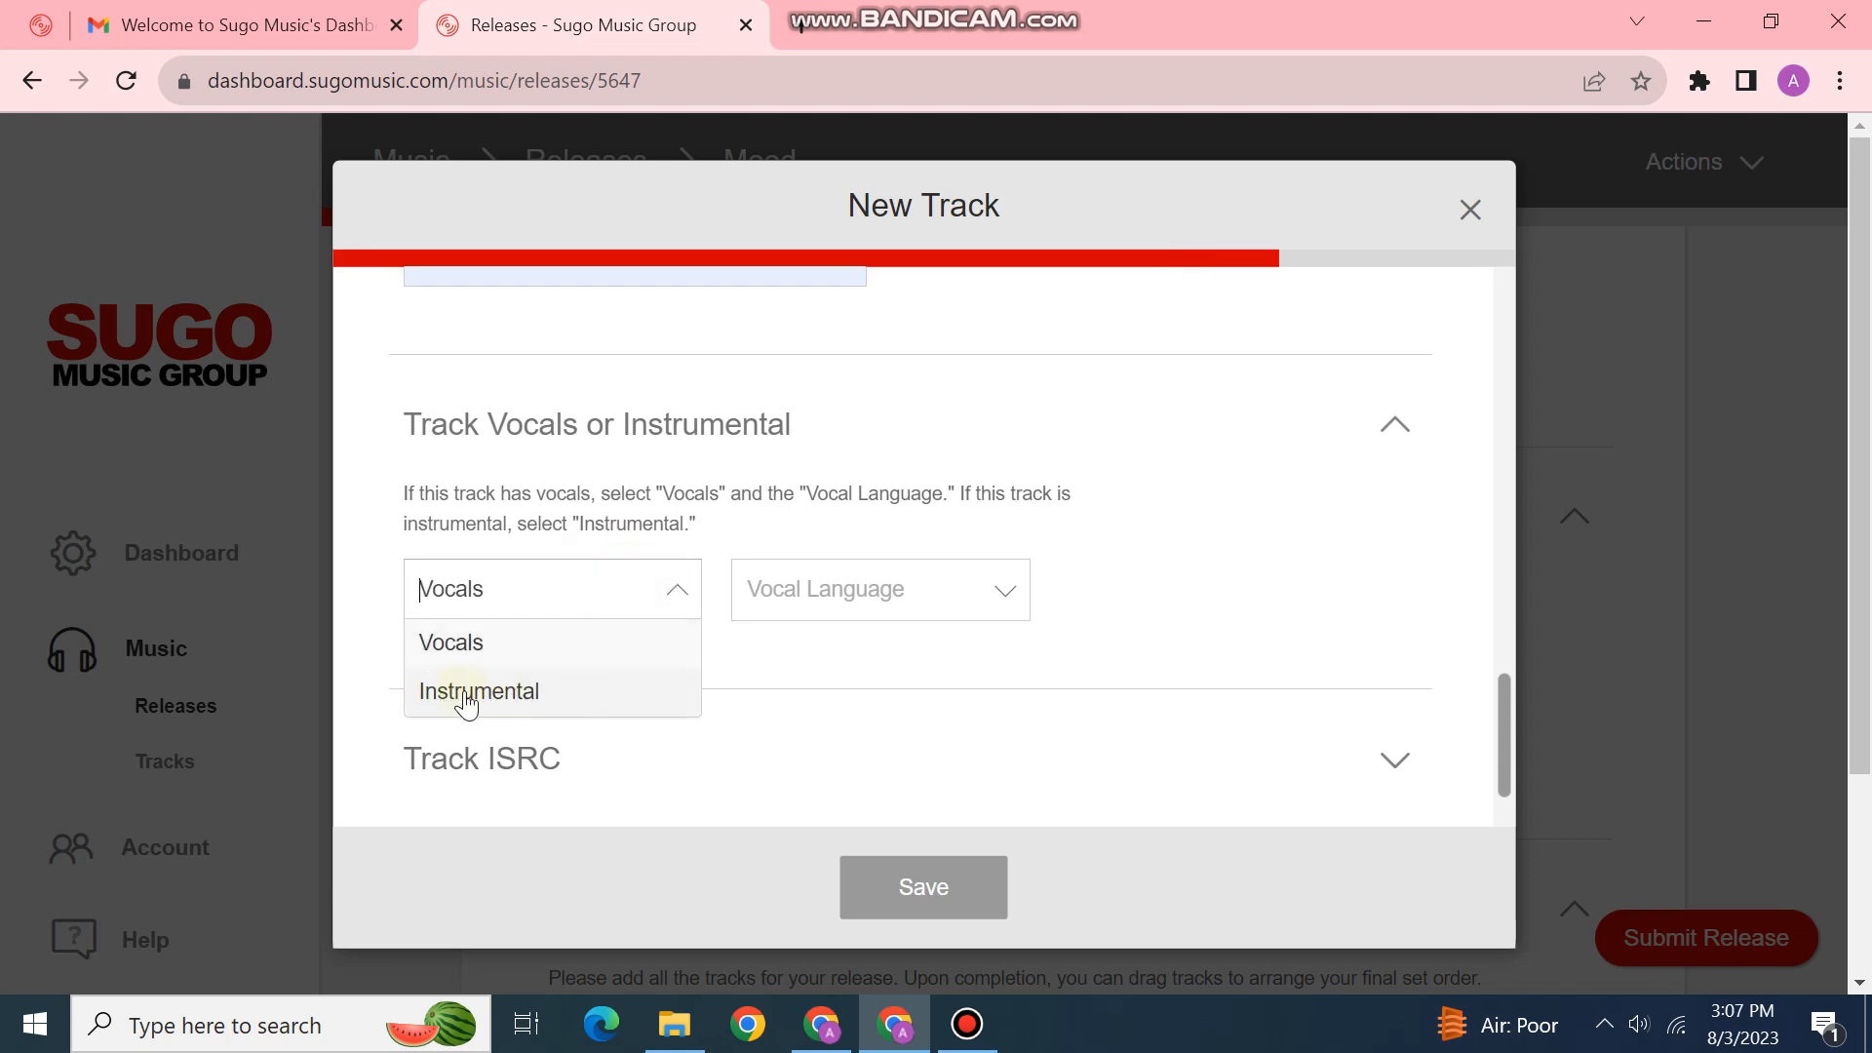
pyautogui.click(537, 651)
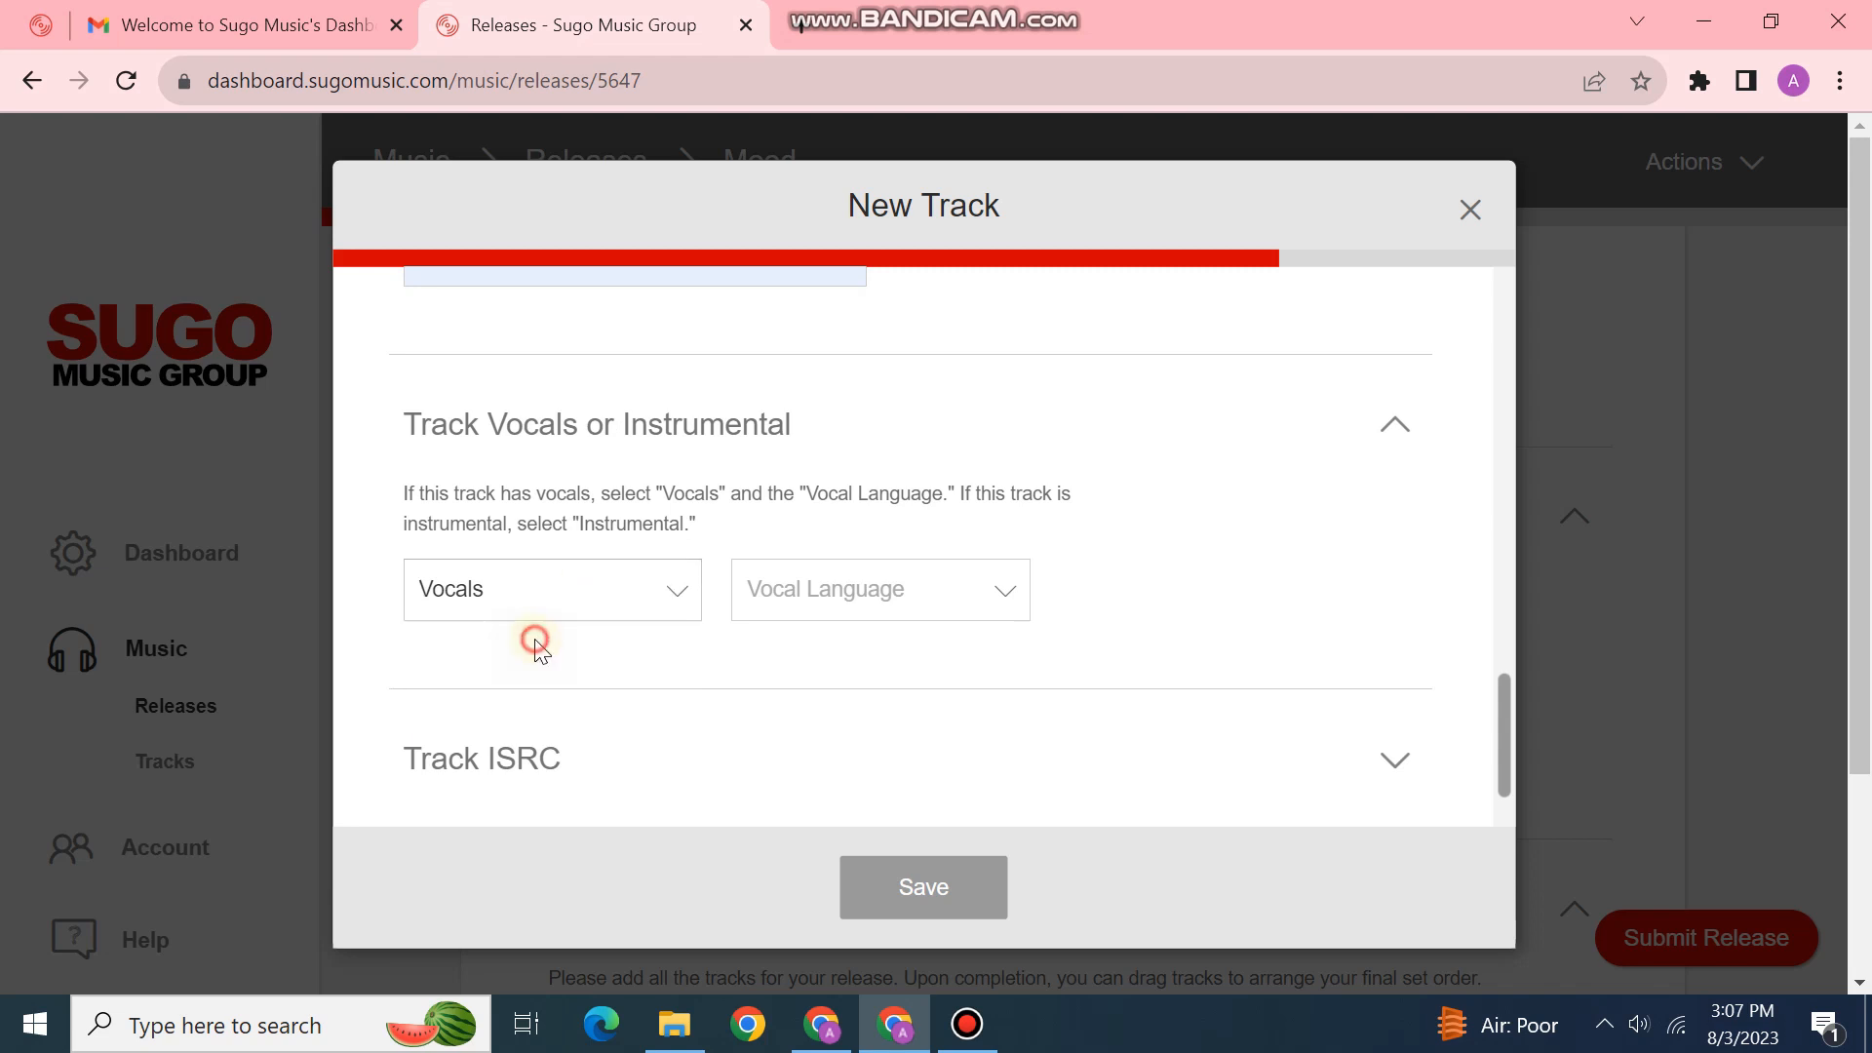
# Step: Set the vocal language to Bengali
pyautogui.click(772, 600)
pyautogui.scroll(-15, 838, 609)
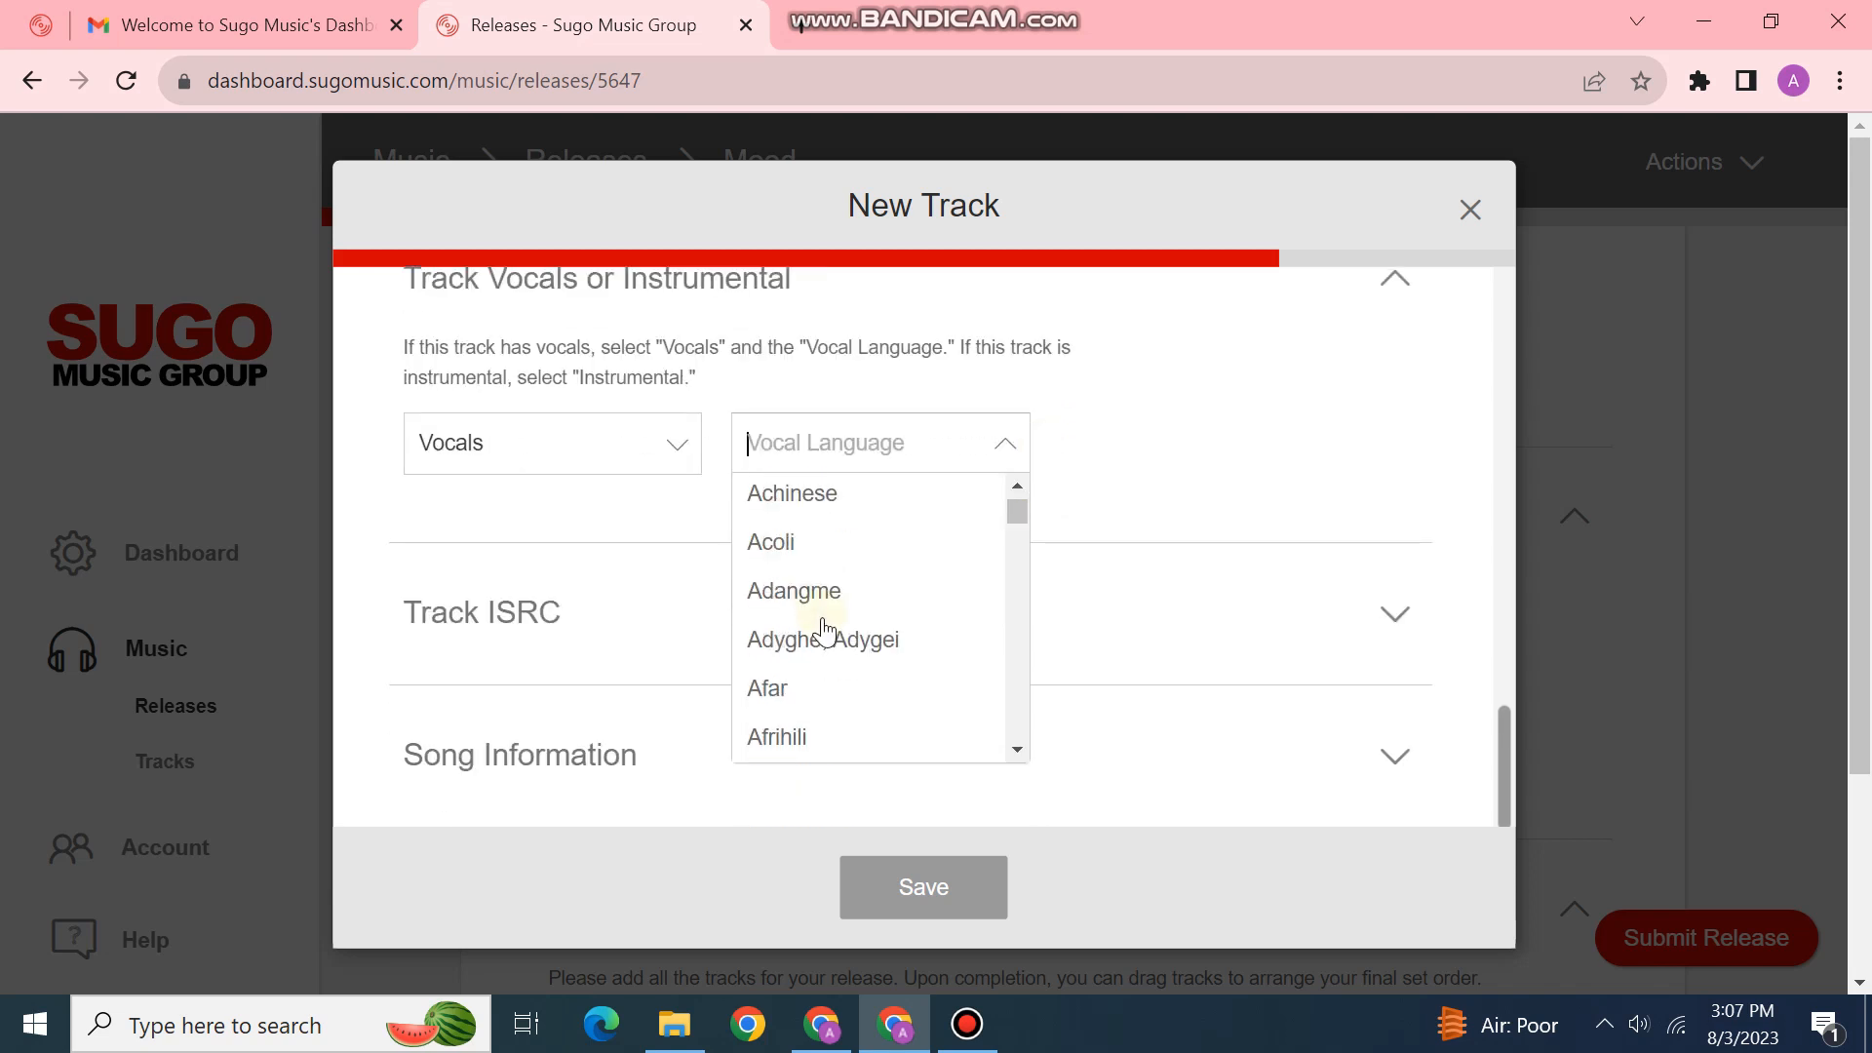
pyautogui.scroll(-15, 824, 639)
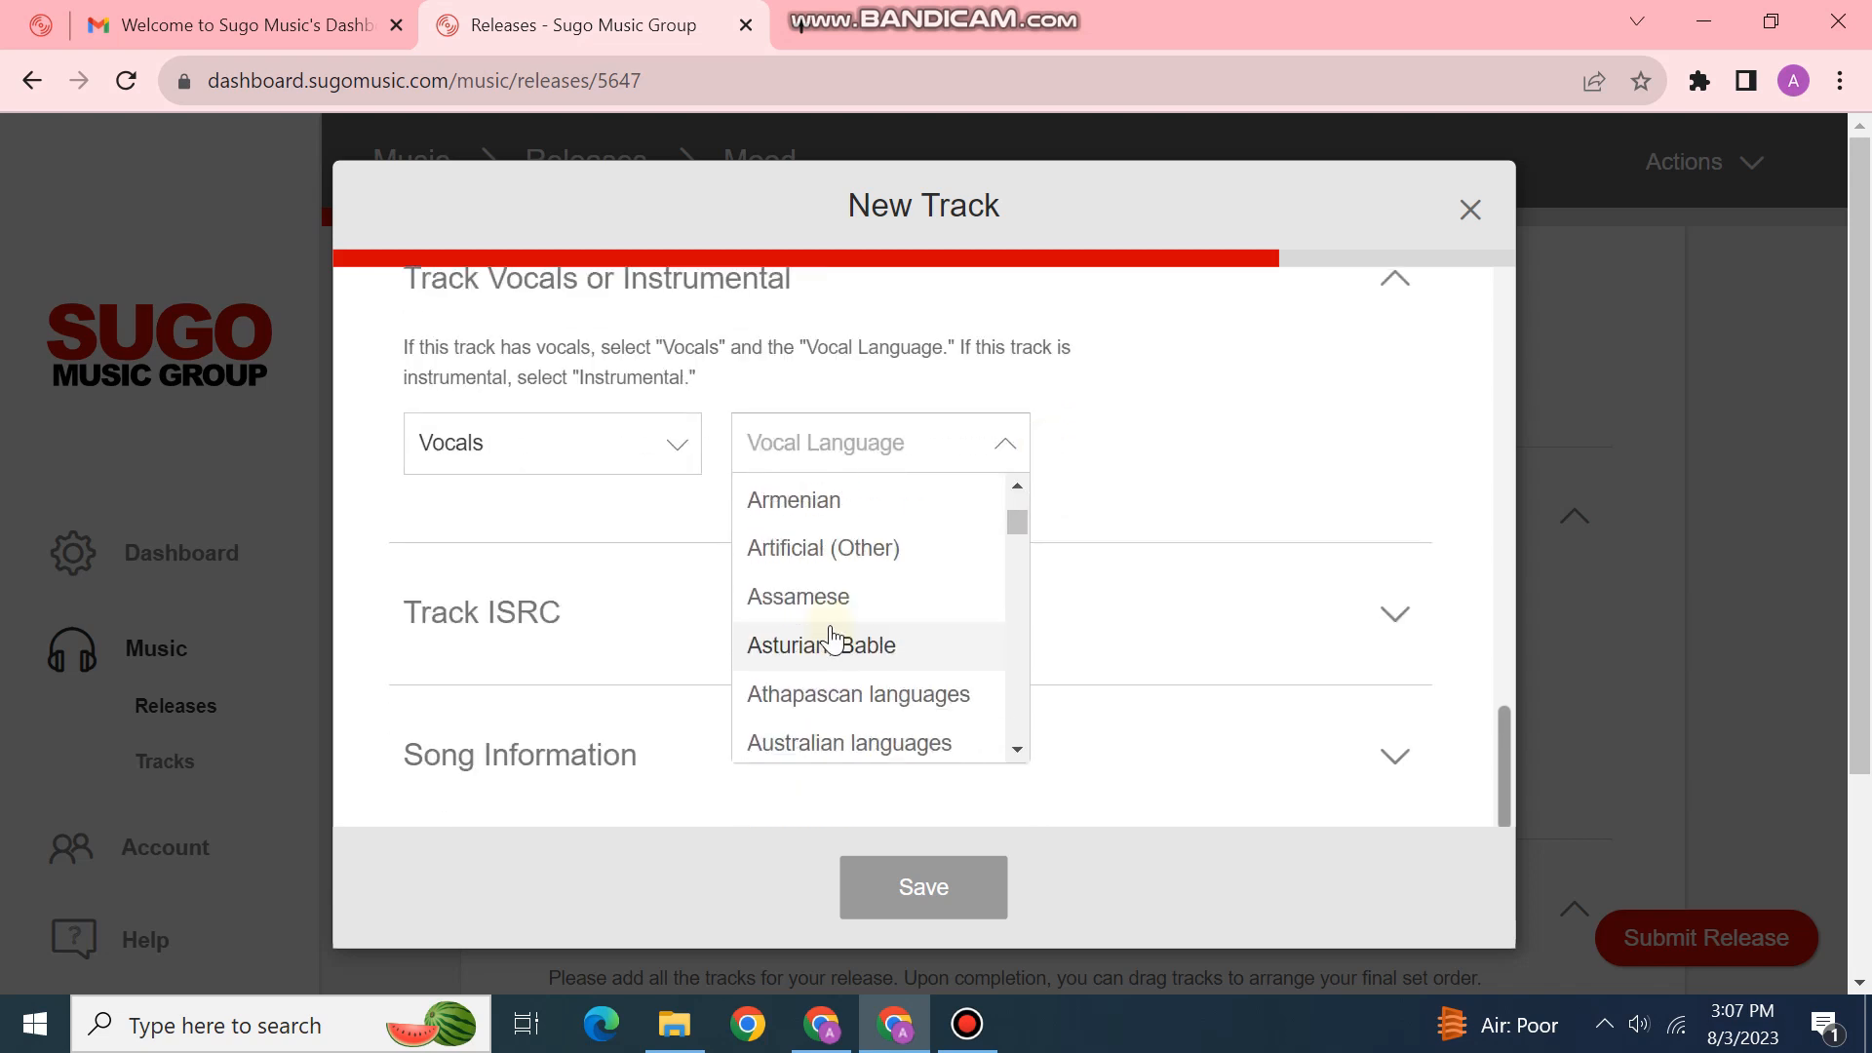
pyautogui.scroll(8, 854, 617)
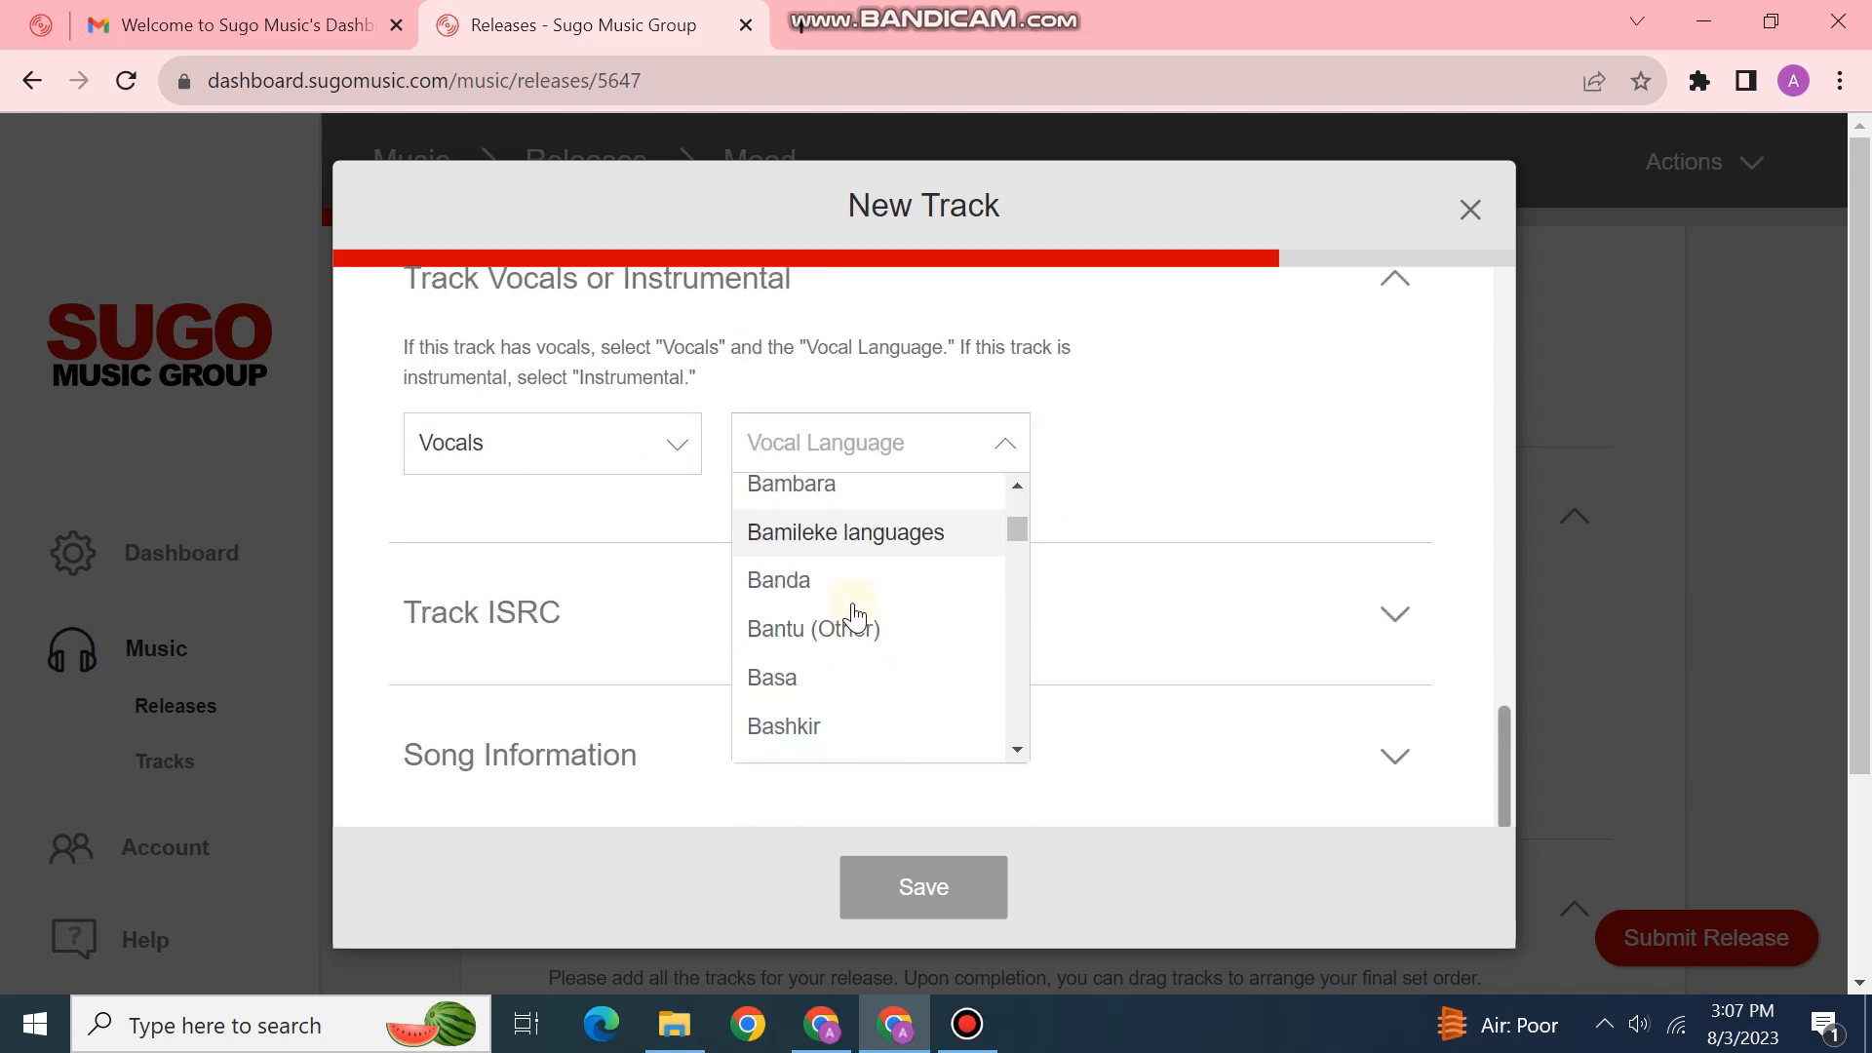
pyautogui.scroll(-7, 855, 616)
pyautogui.scroll(-6, 854, 616)
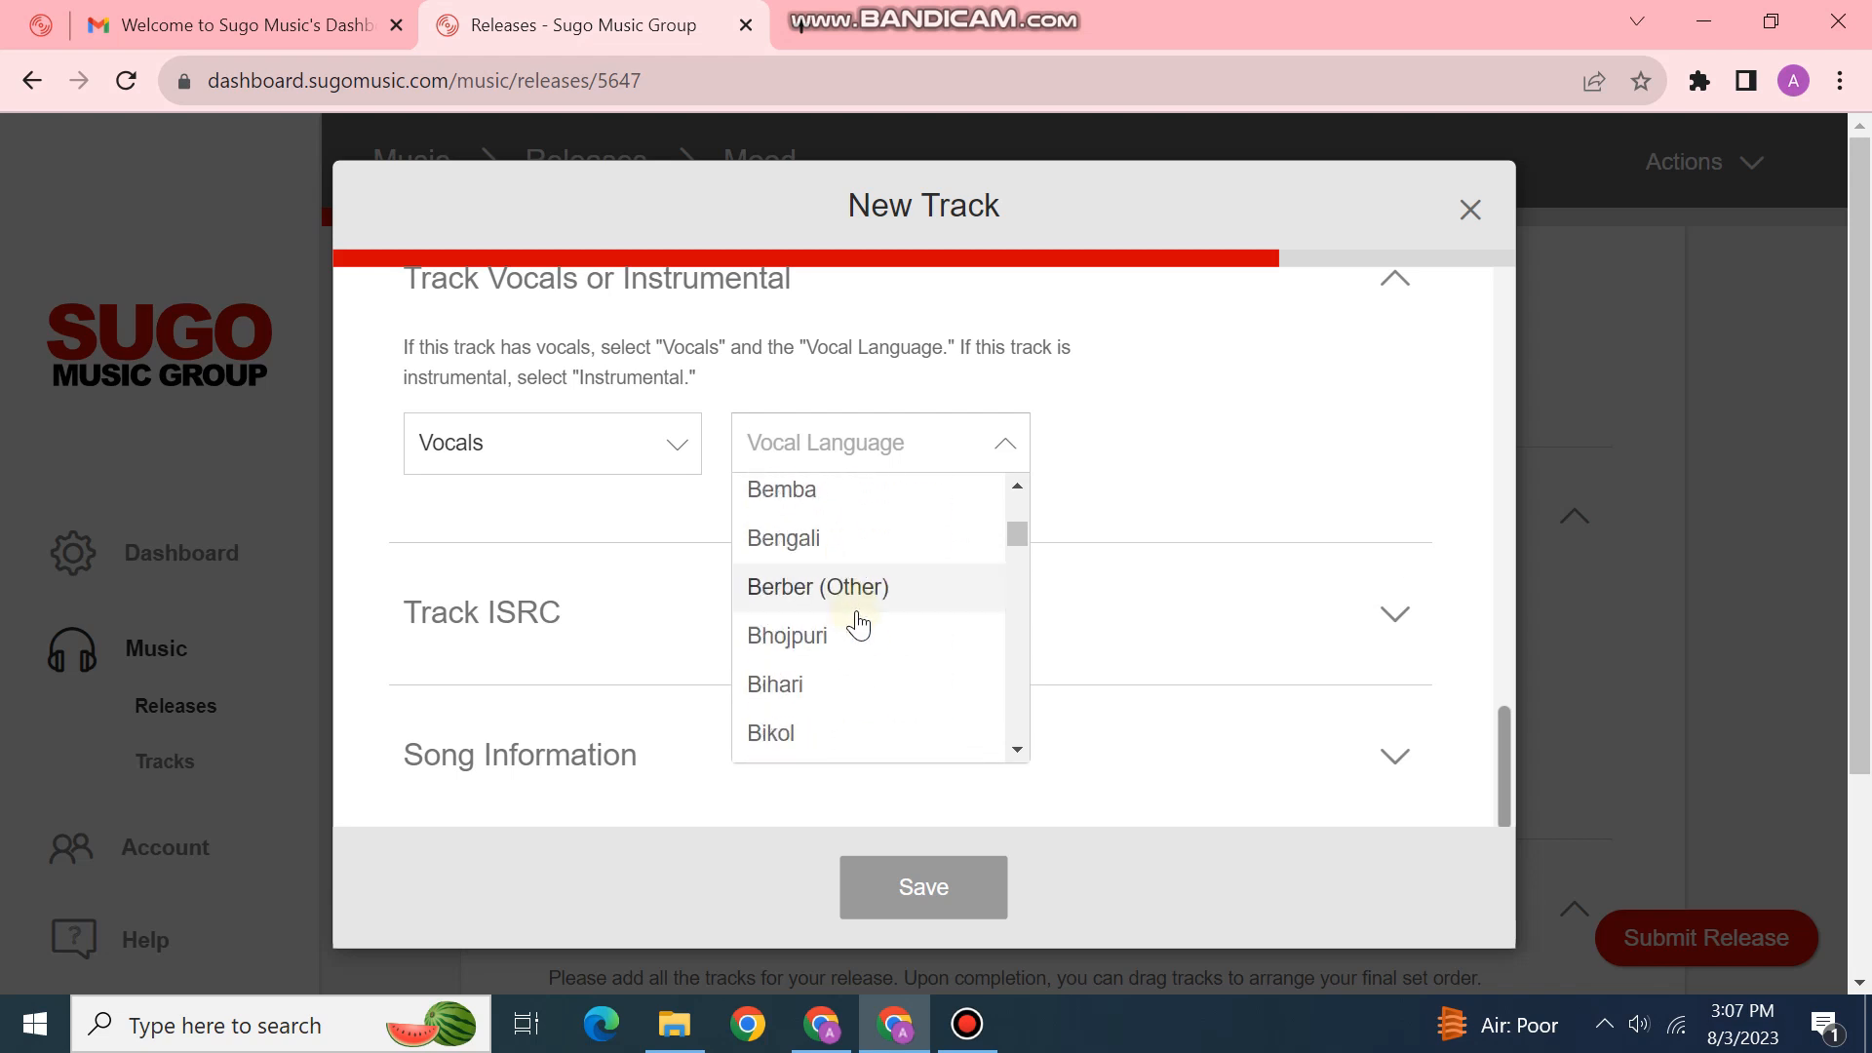
pyautogui.scroll(3, 844, 673)
pyautogui.click(839, 679)
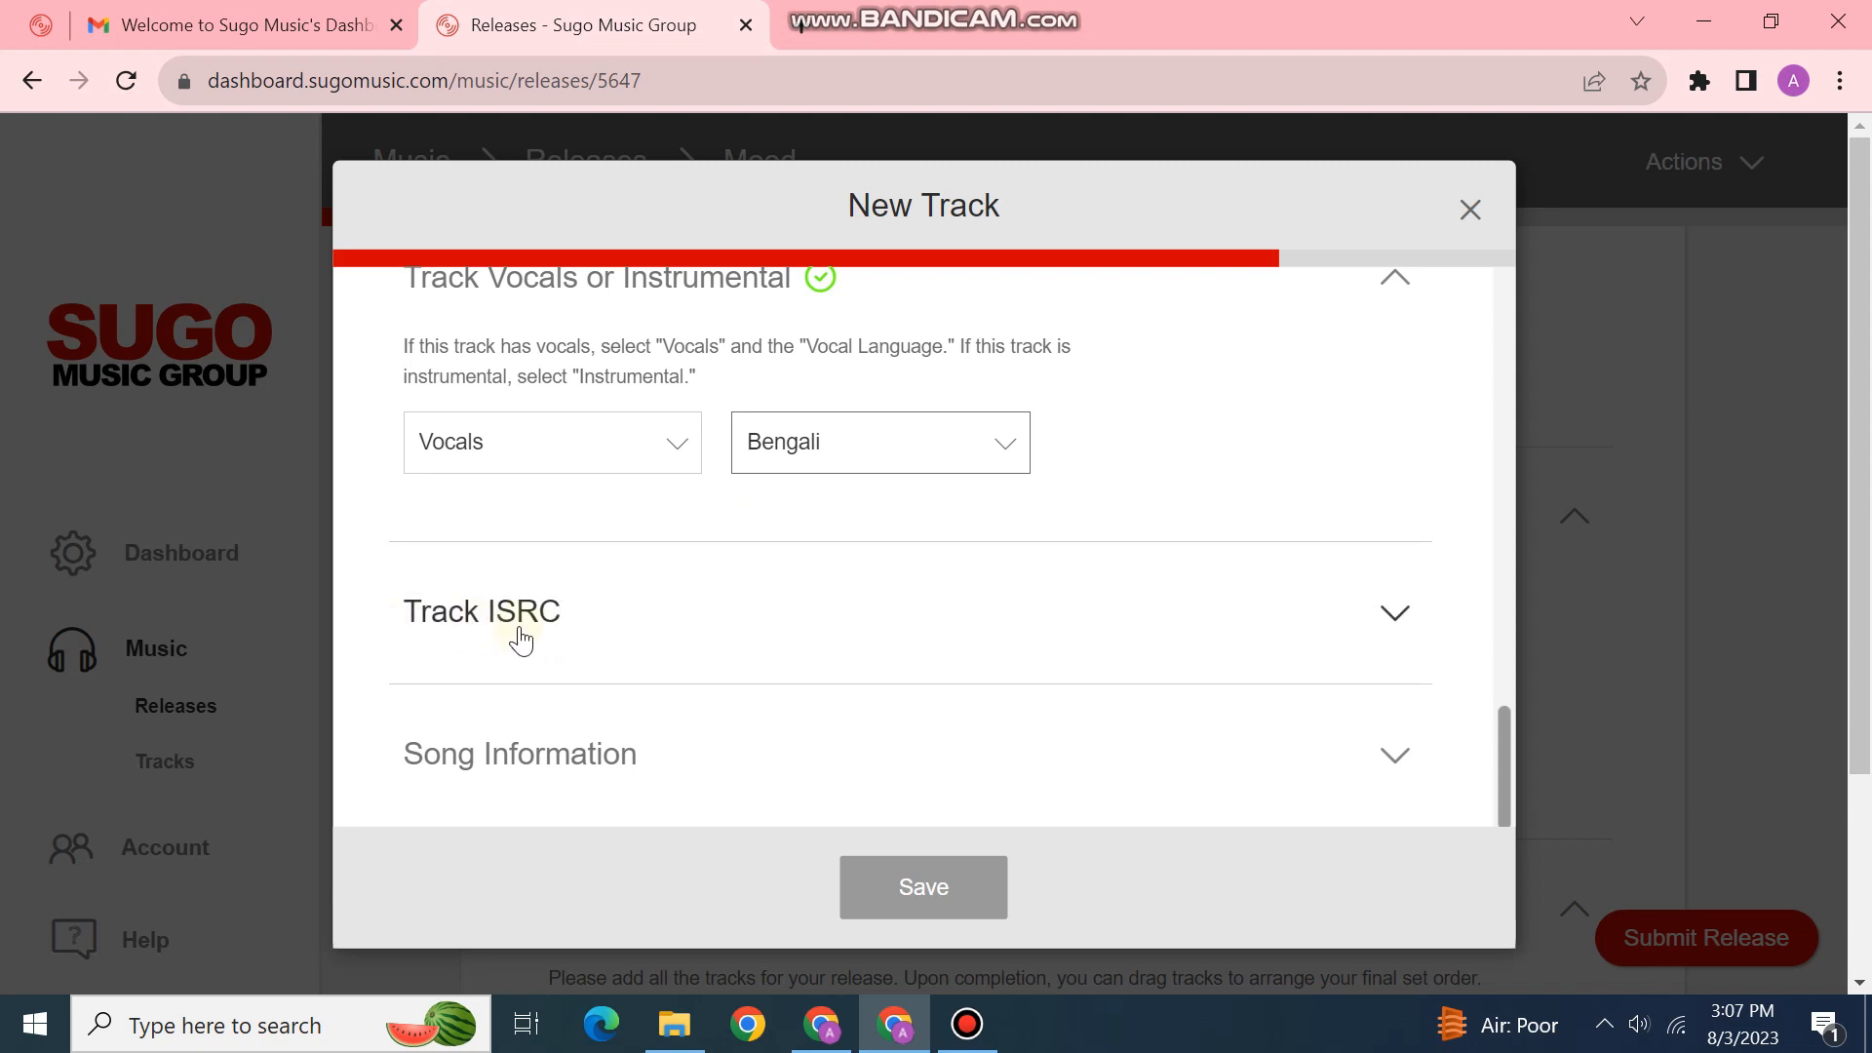
# Step: Leave the ISRC blank, answer the songwriting question and add a writer entry
pyautogui.click(551, 619)
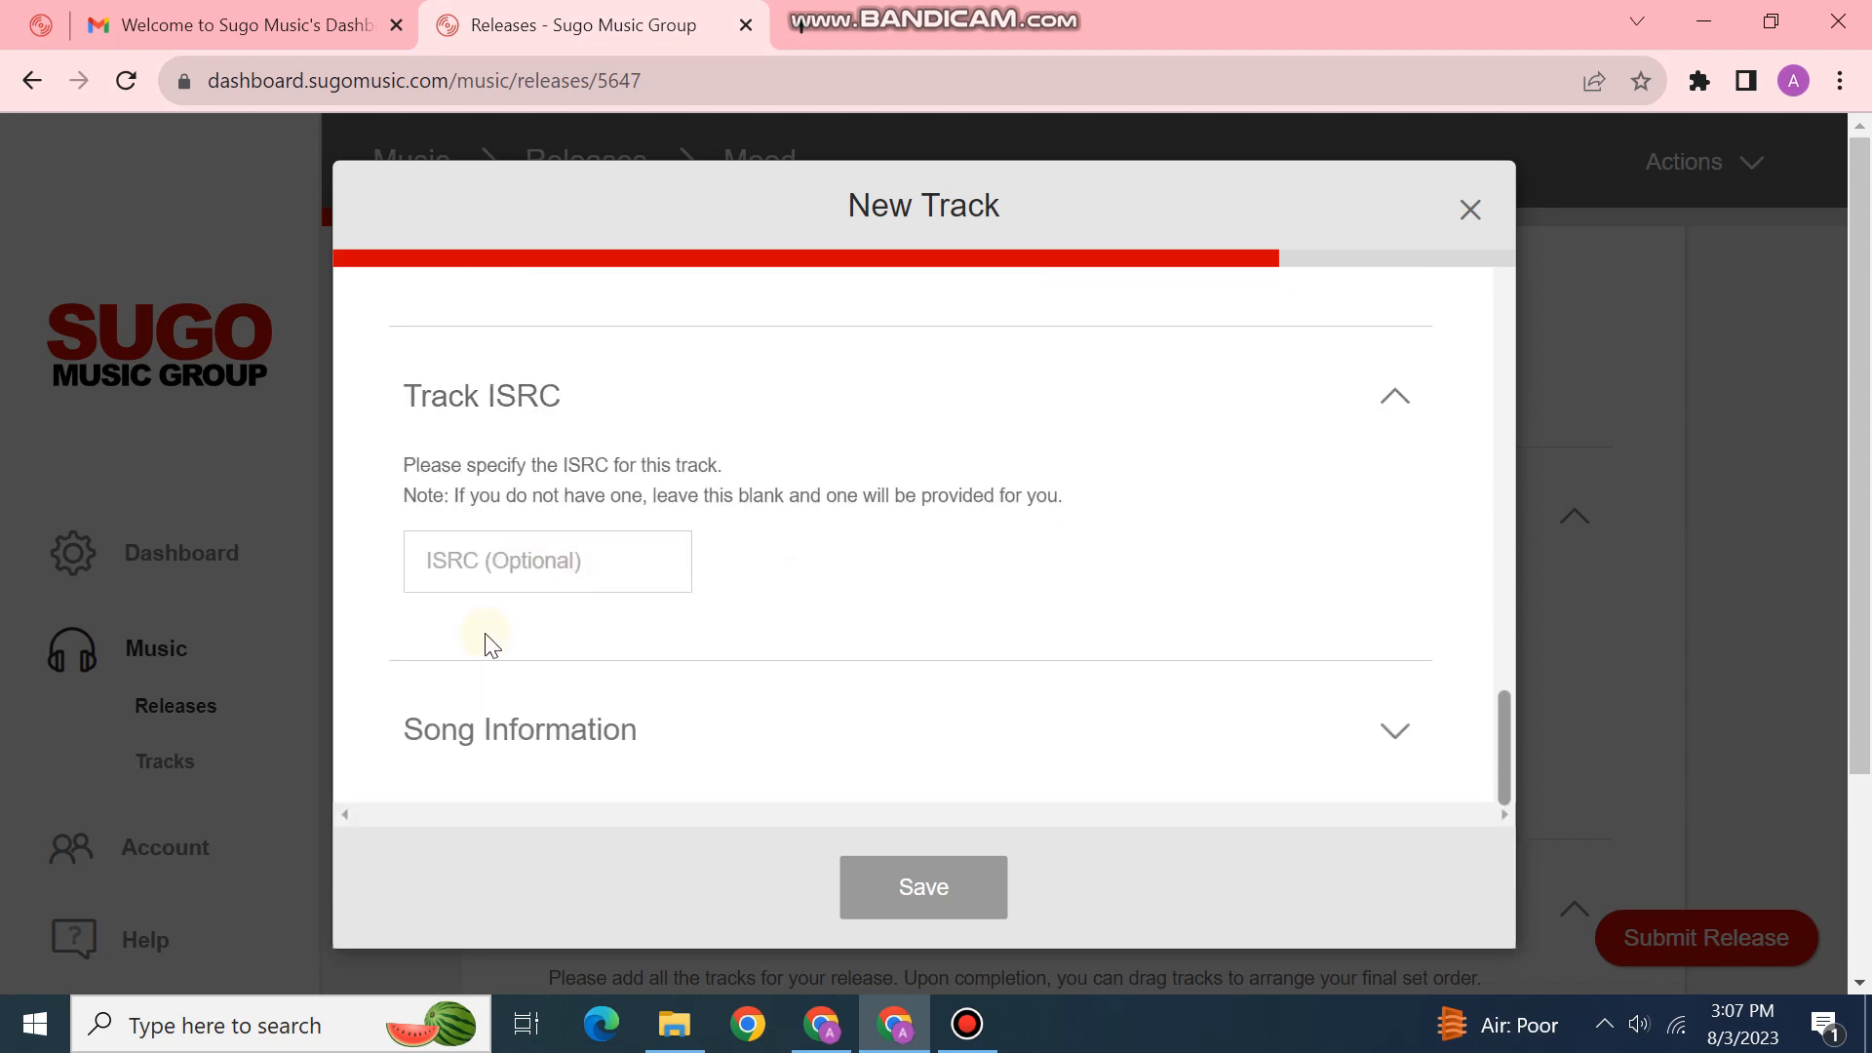
pyautogui.moveTo(415, 497); pyautogui.dragTo(1114, 501)
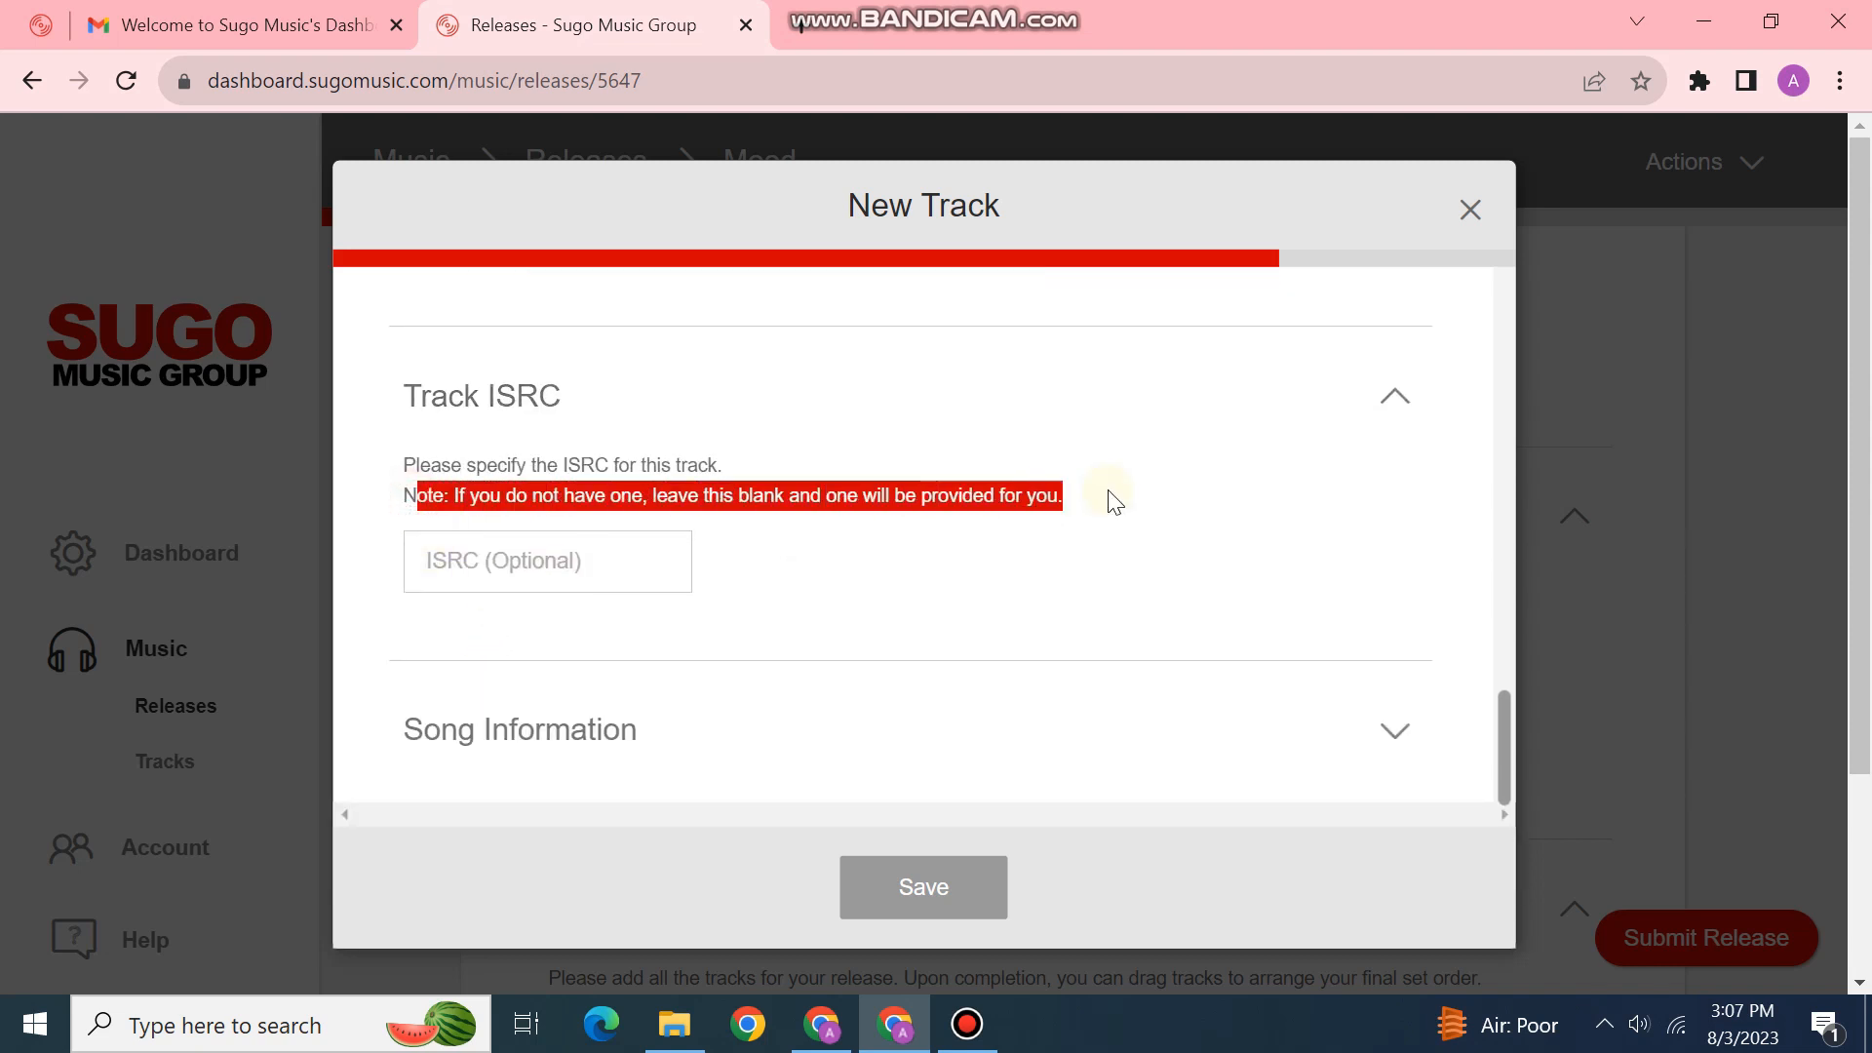
pyautogui.scroll(-3, 585, 654)
pyautogui.click(744, 740)
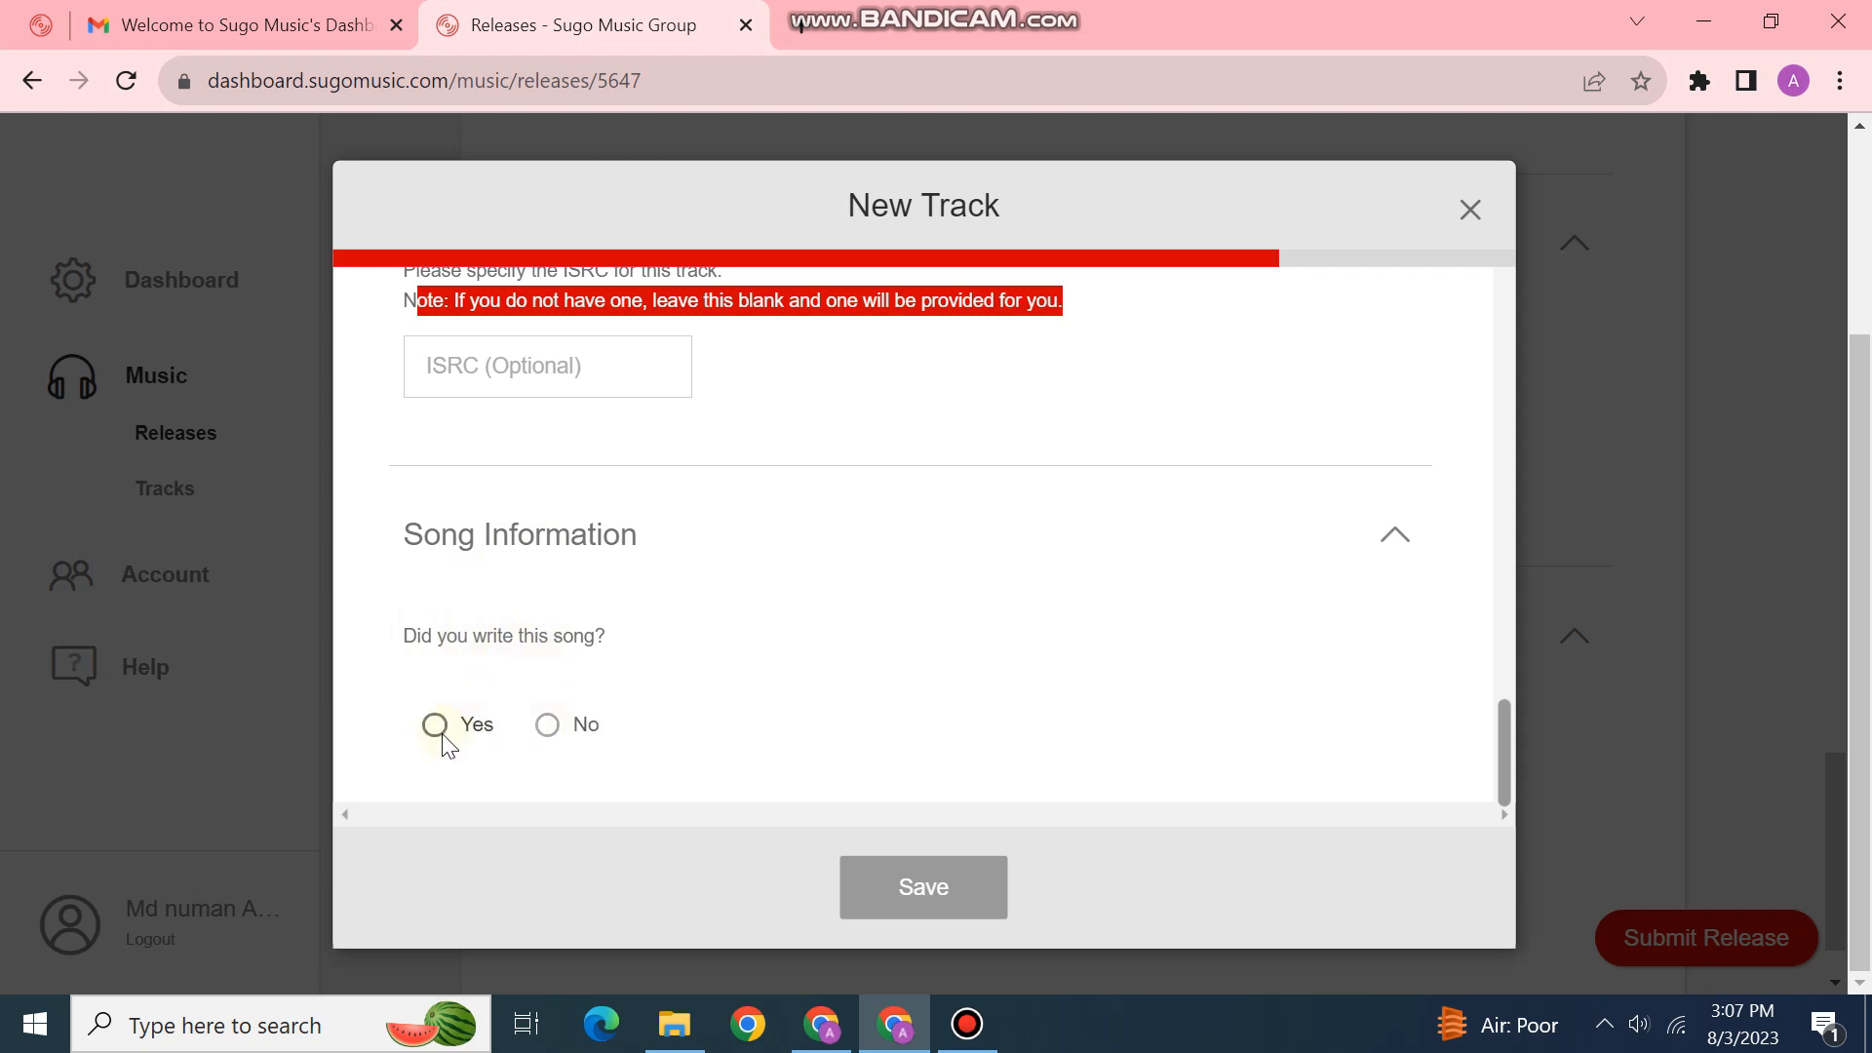
pyautogui.click(548, 726)
pyautogui.click(575, 702)
# Step: Fill in the writer's first and last name
pyautogui.click(568, 588)
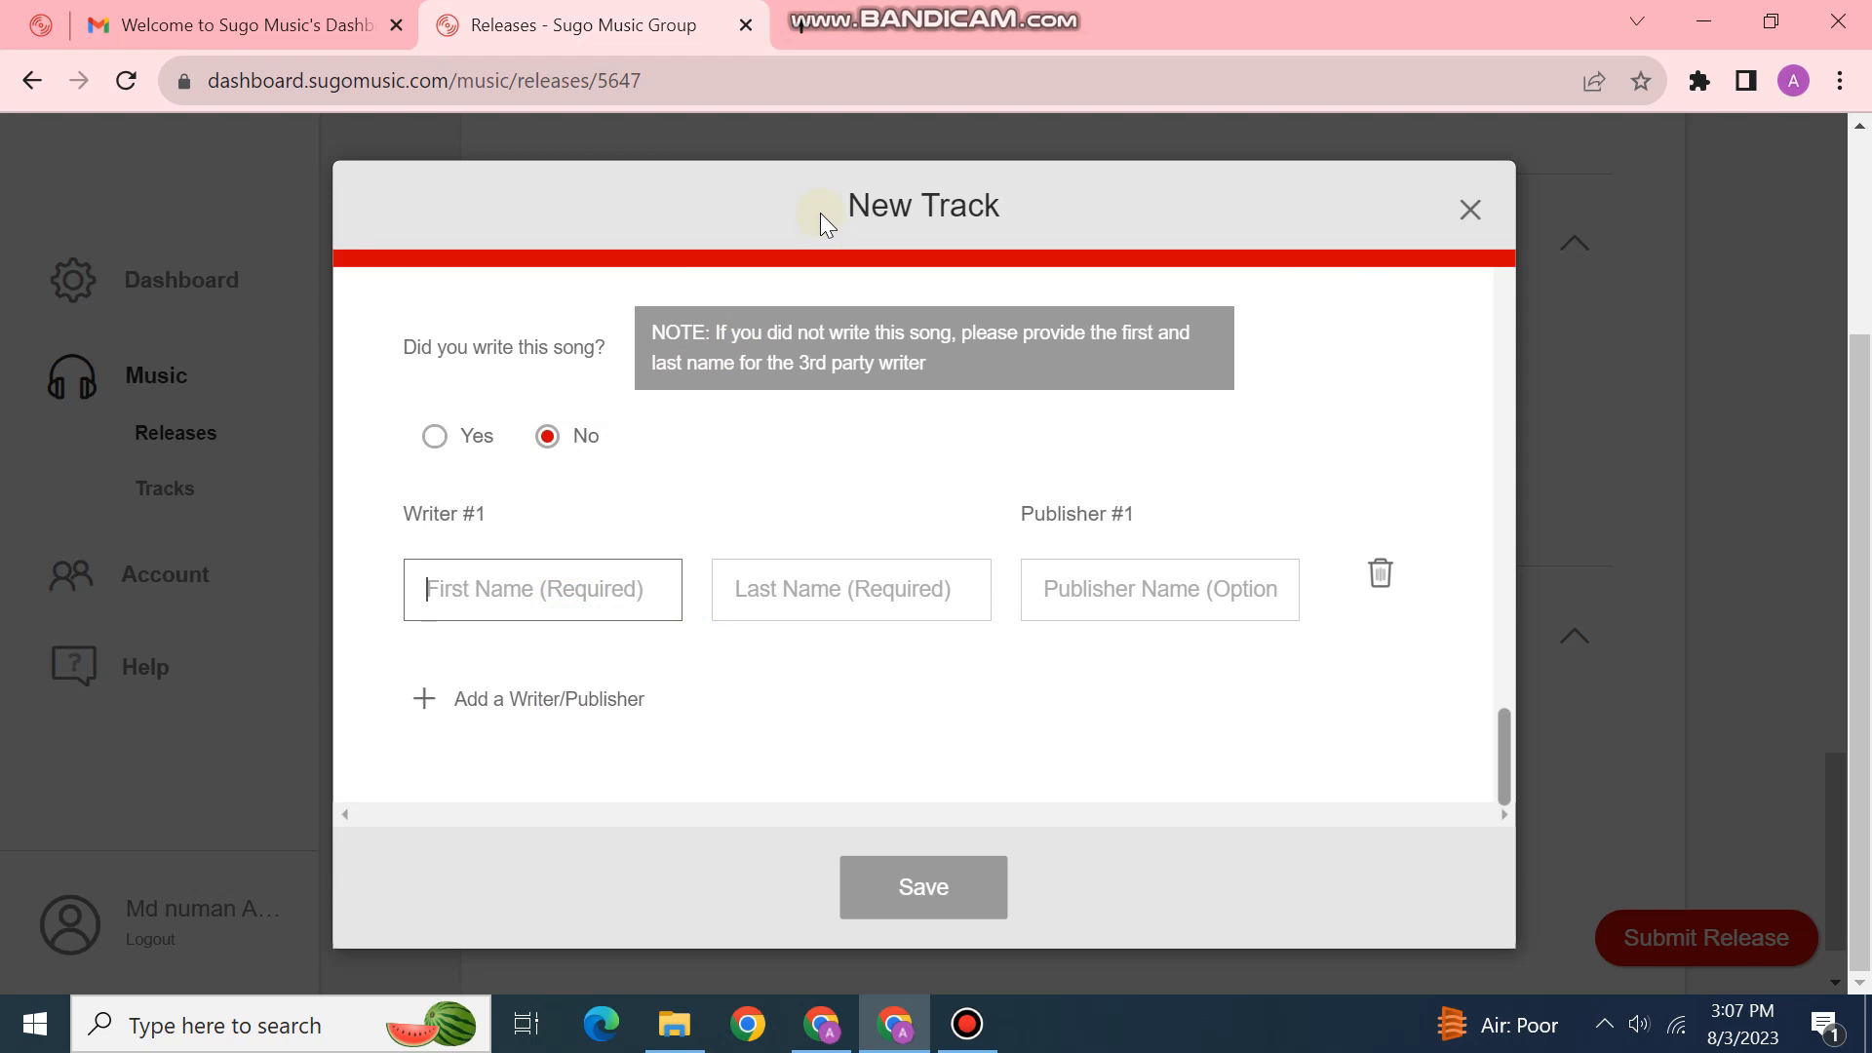
pyautogui.click(543, 602)
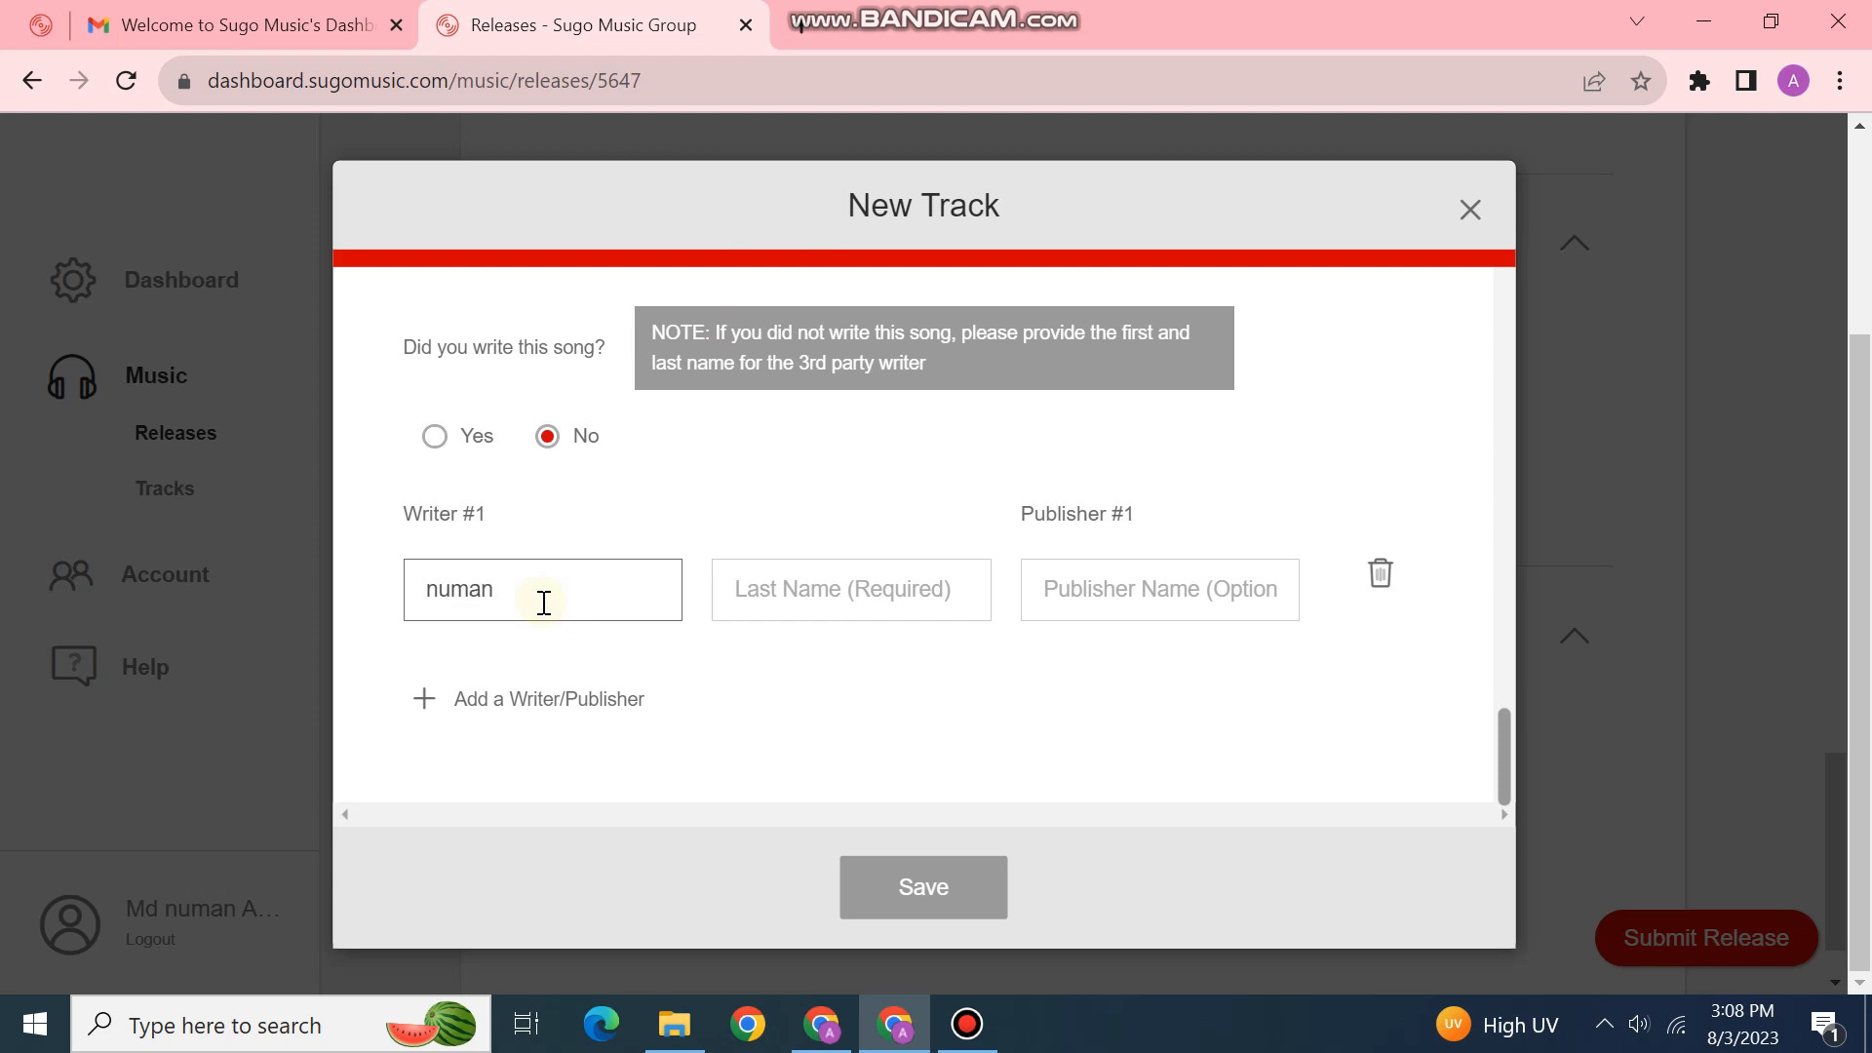
pyautogui.click(767, 609)
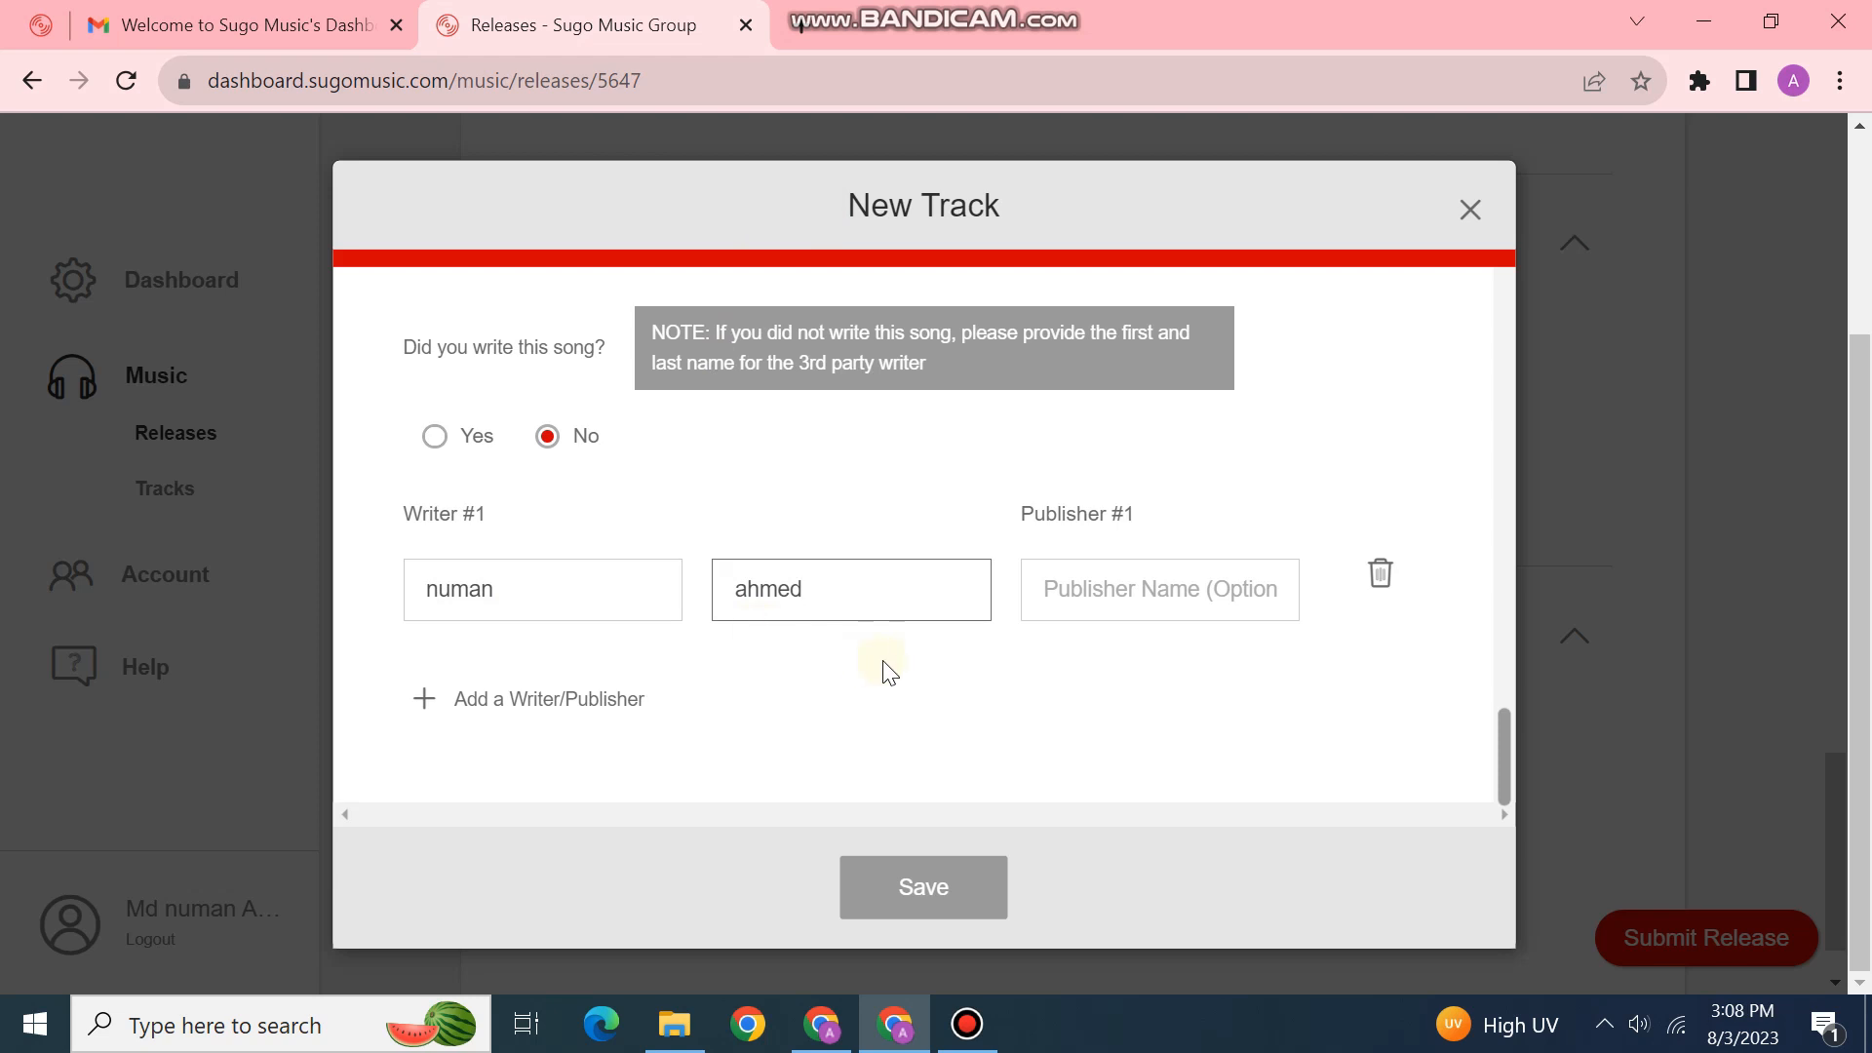
pyautogui.click(1087, 585)
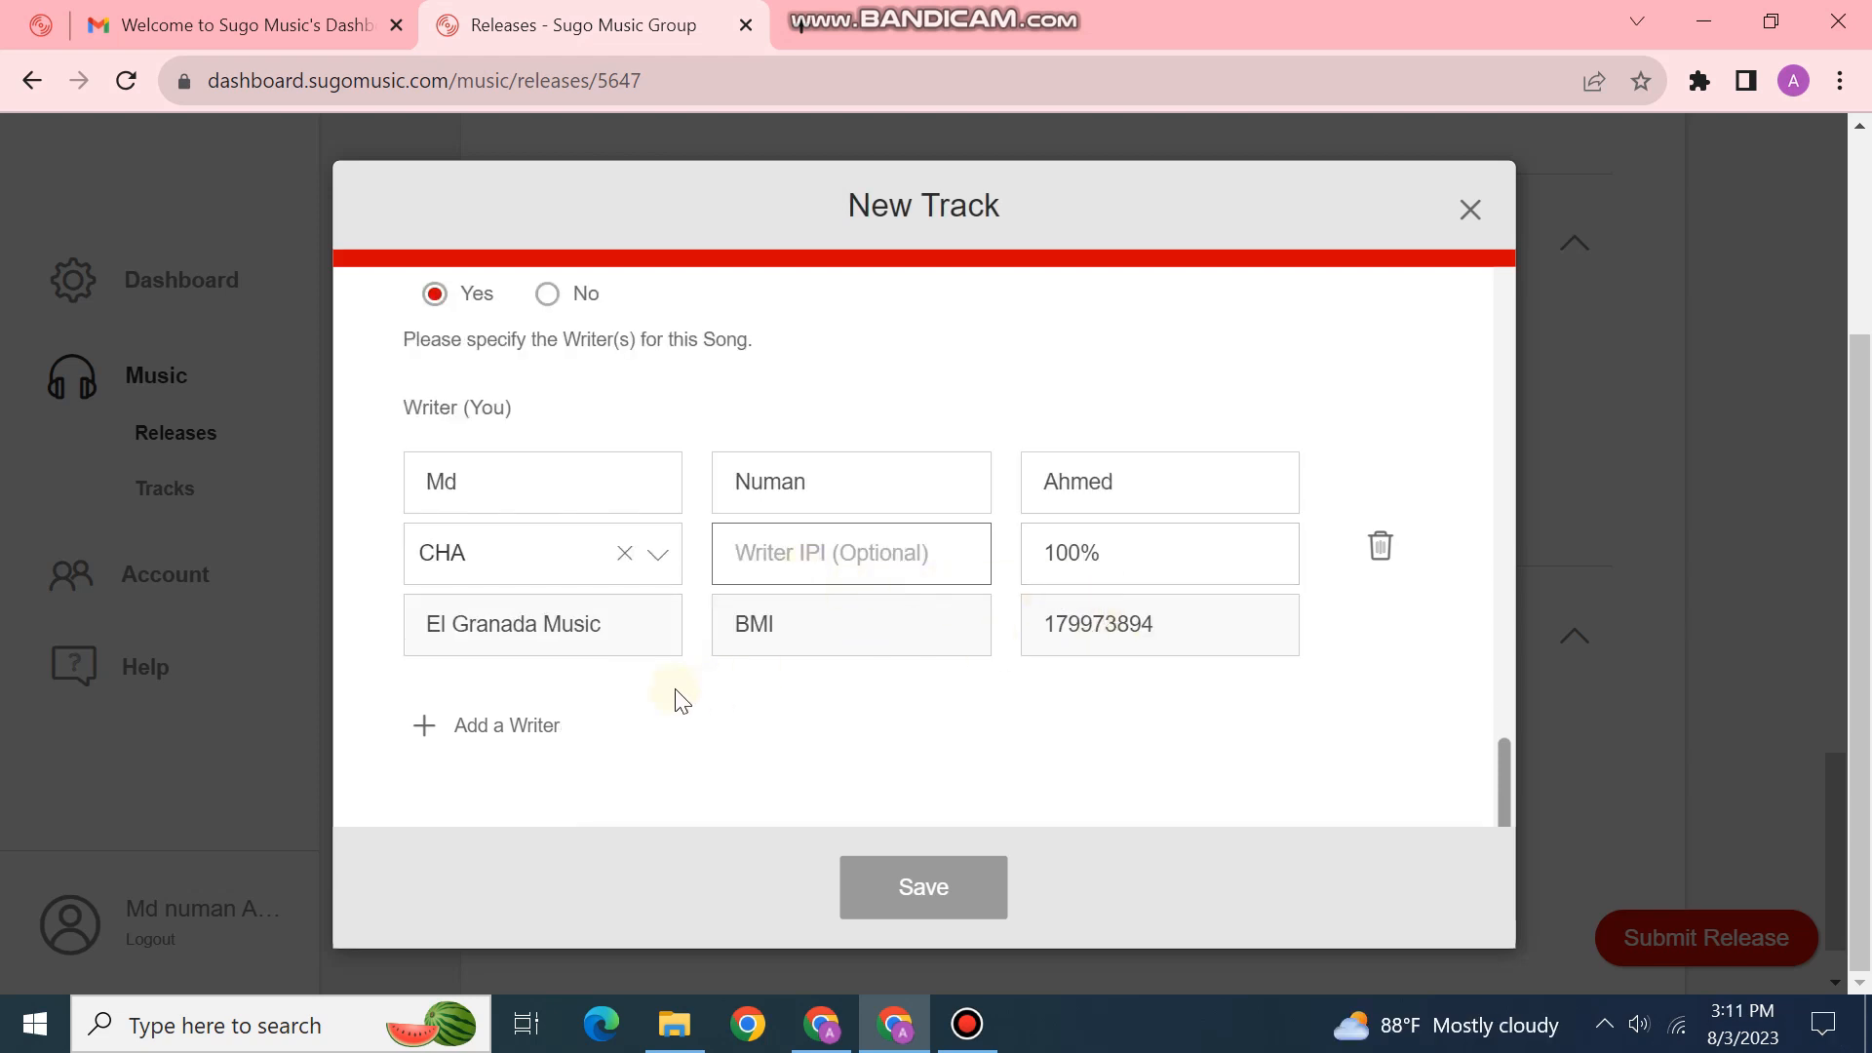
# Step: Check the 100% share and publisher details, then save the 'mood' track
pyautogui.scroll(1, 764, 655)
pyautogui.scroll(-1, 773, 655)
pyautogui.scroll(1, 772, 656)
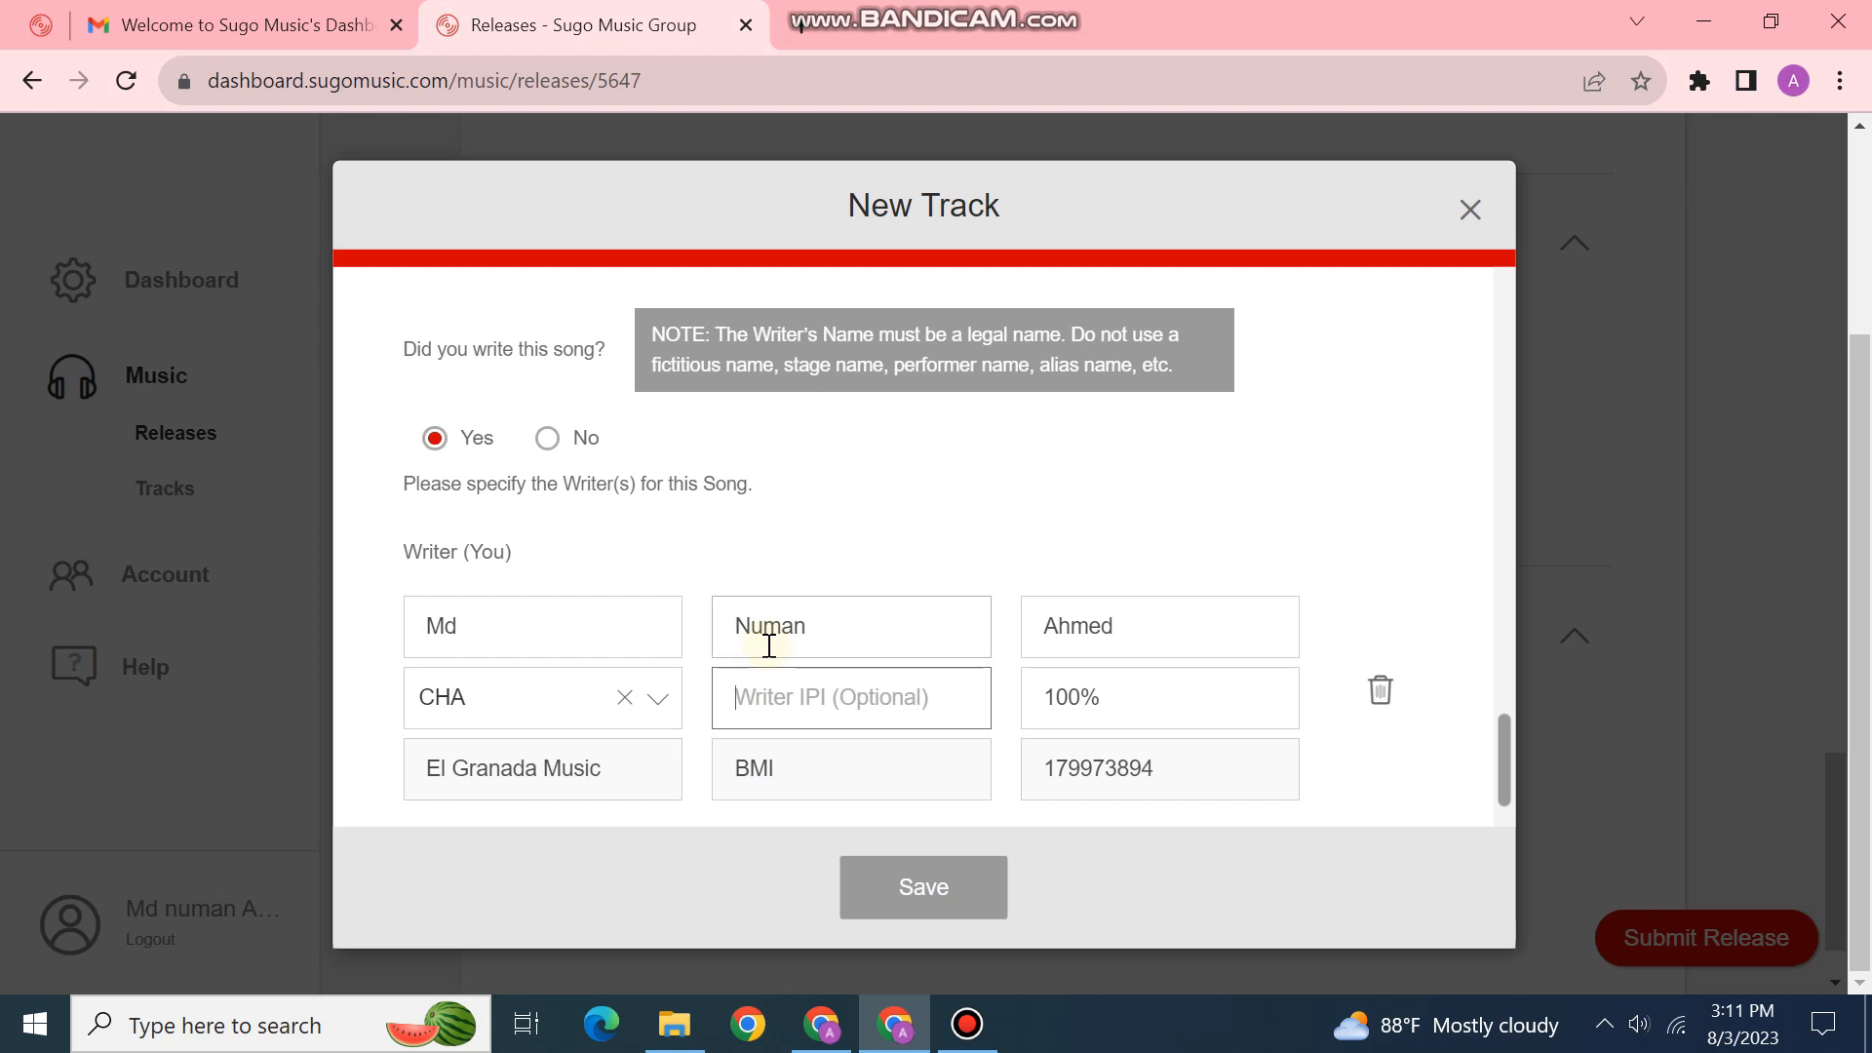
pyautogui.scroll(-1, 769, 646)
pyautogui.scroll(1, 347, 634)
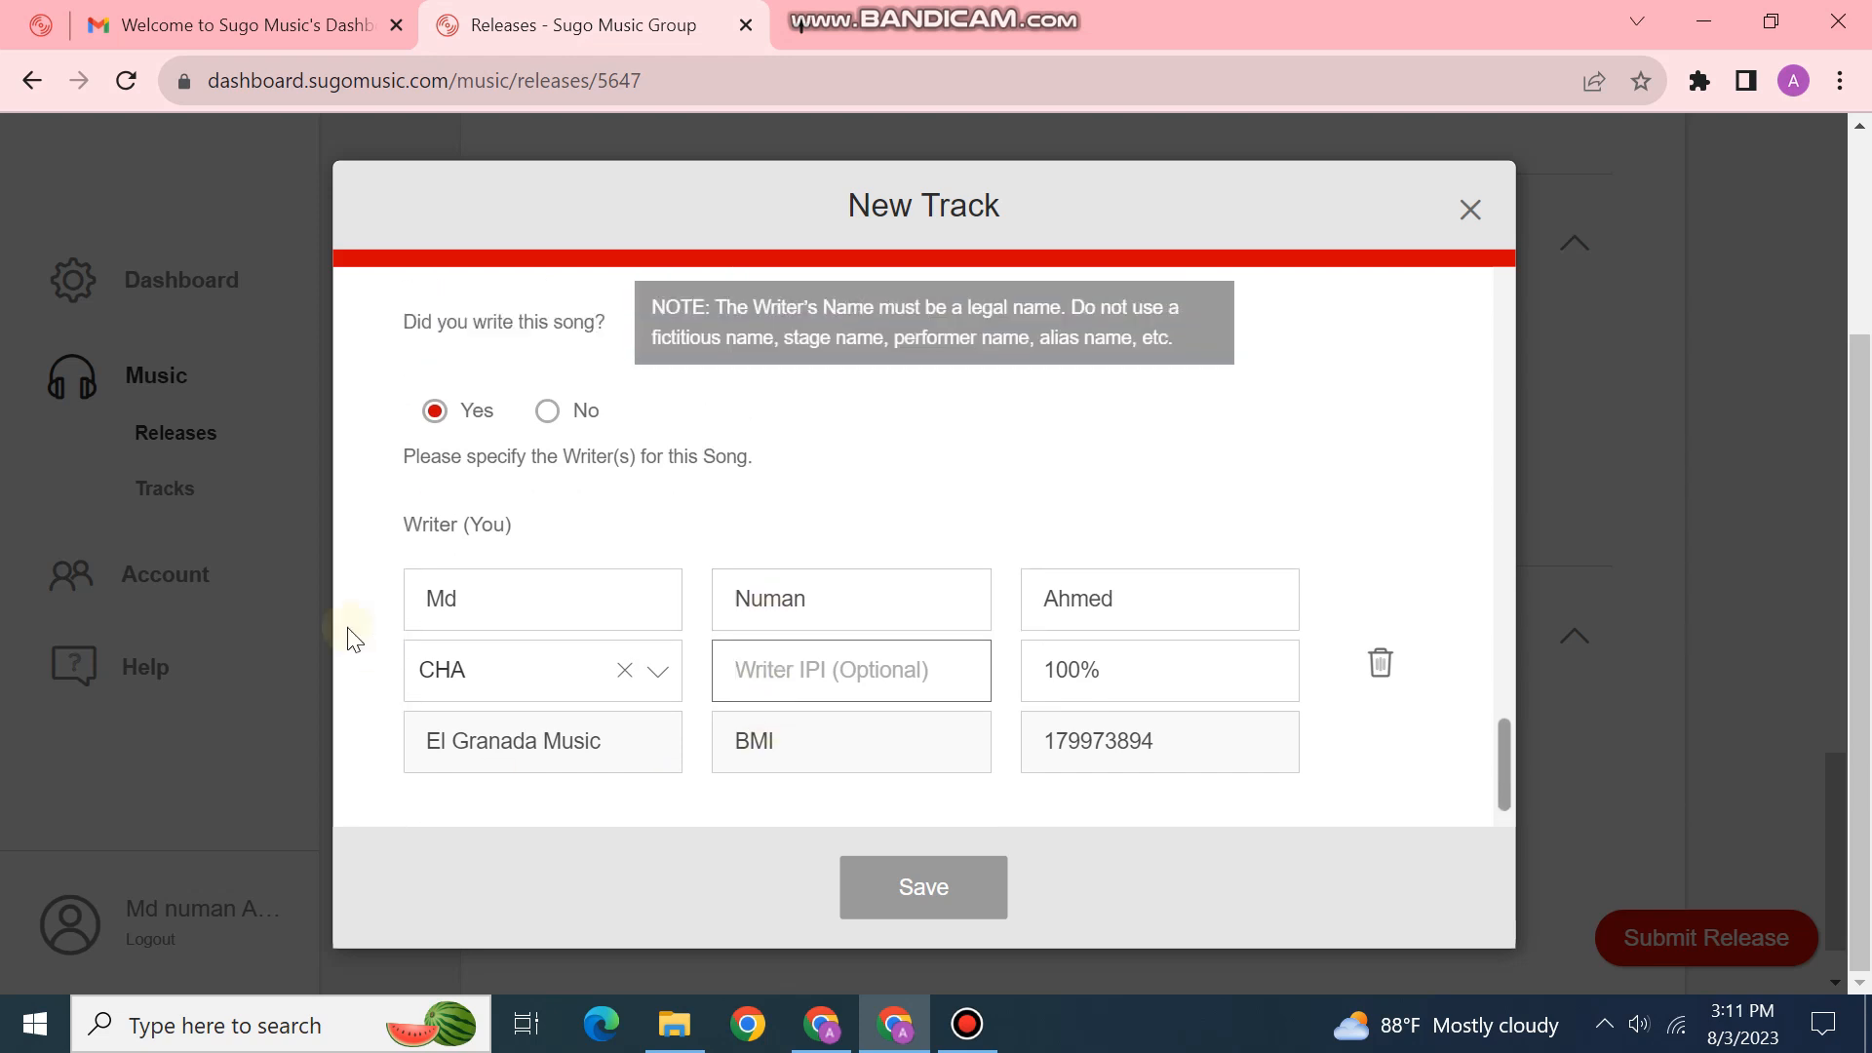
pyautogui.scroll(-1, 492, 484)
pyautogui.scroll(1, 439, 439)
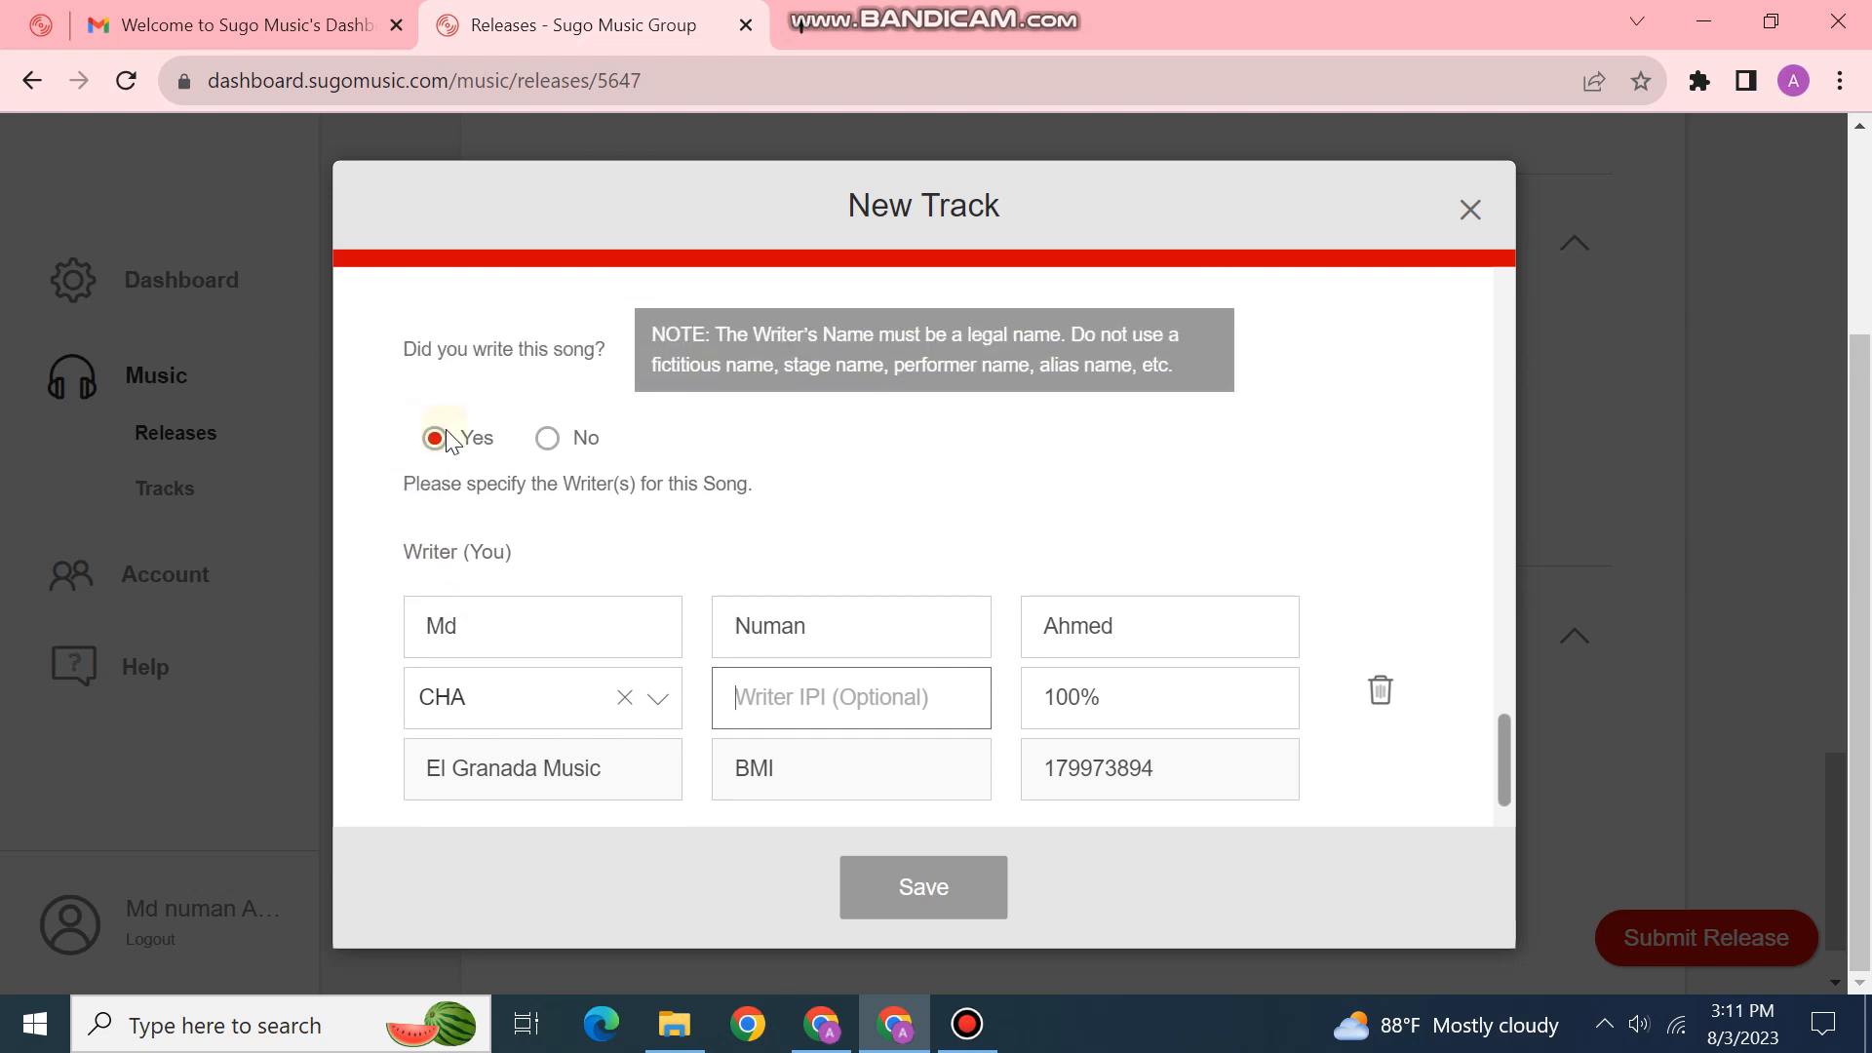
pyautogui.click(934, 888)
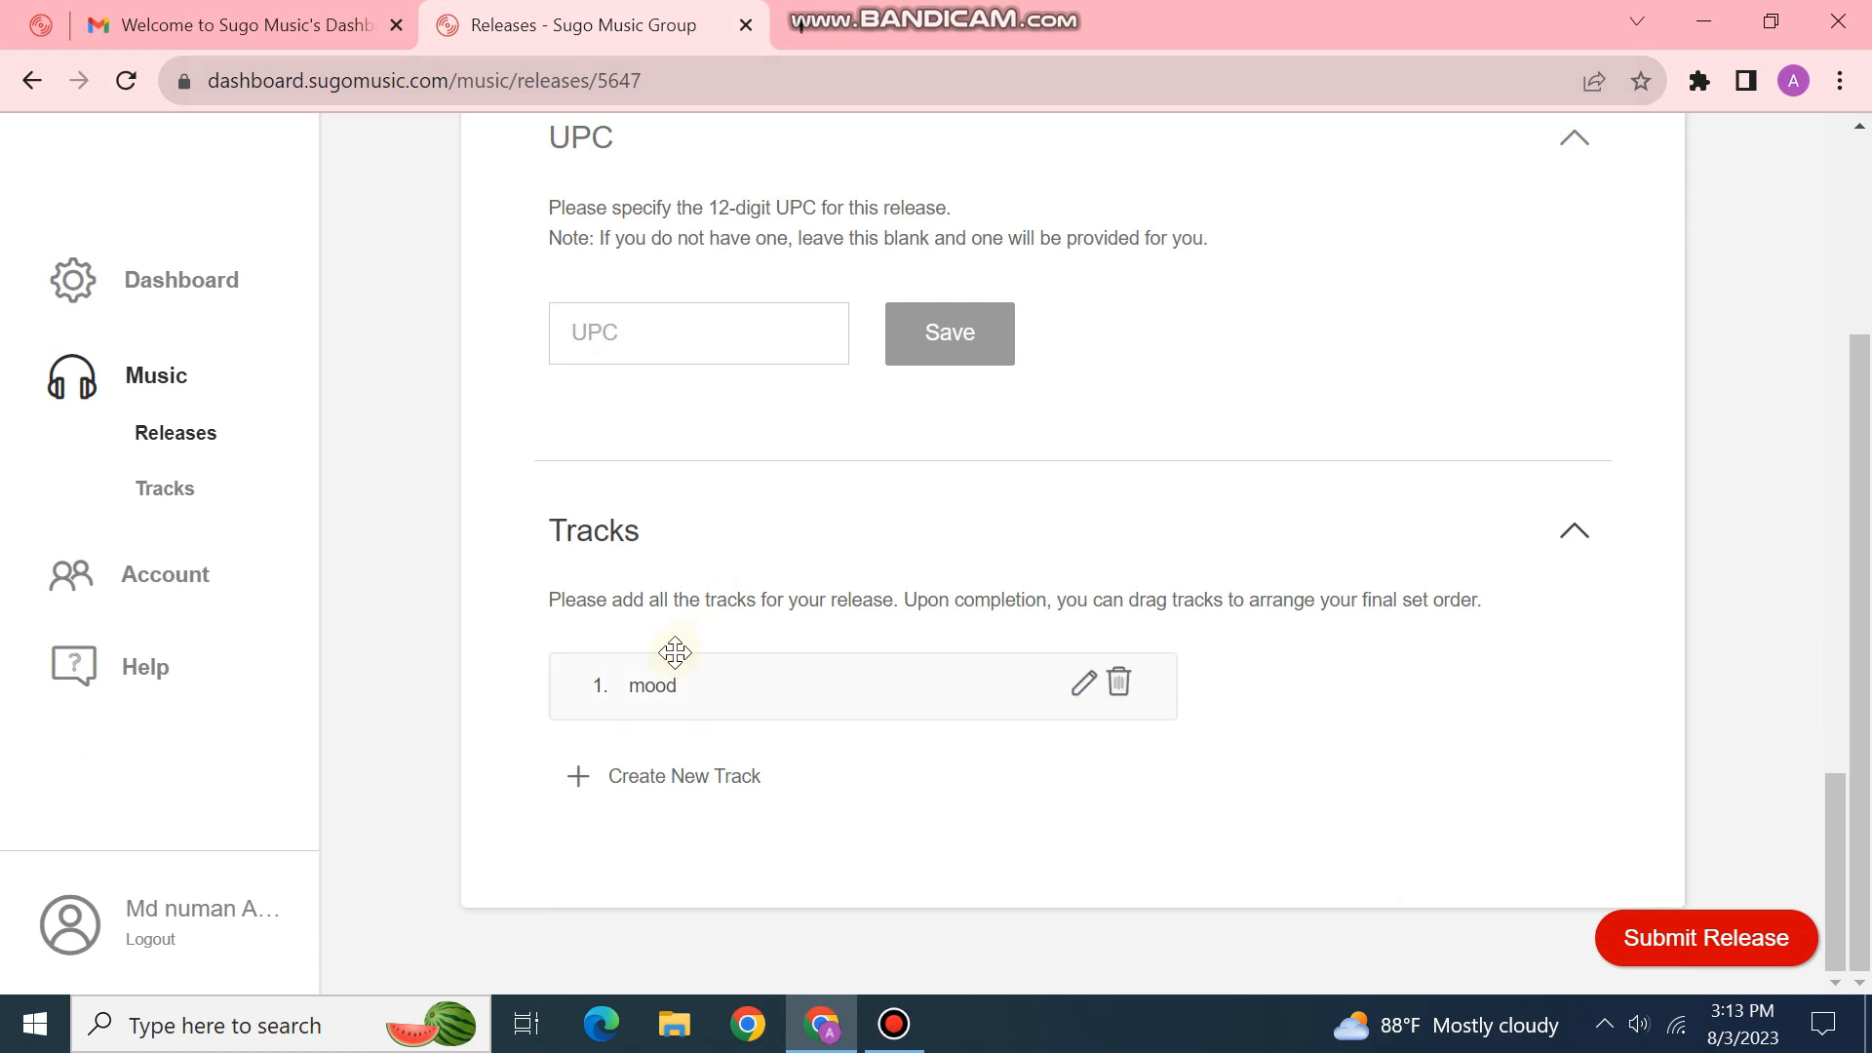
# Step: Verify 'mood' is listed and the release shows 100% complete, then start the submission
pyautogui.moveTo(681, 671)
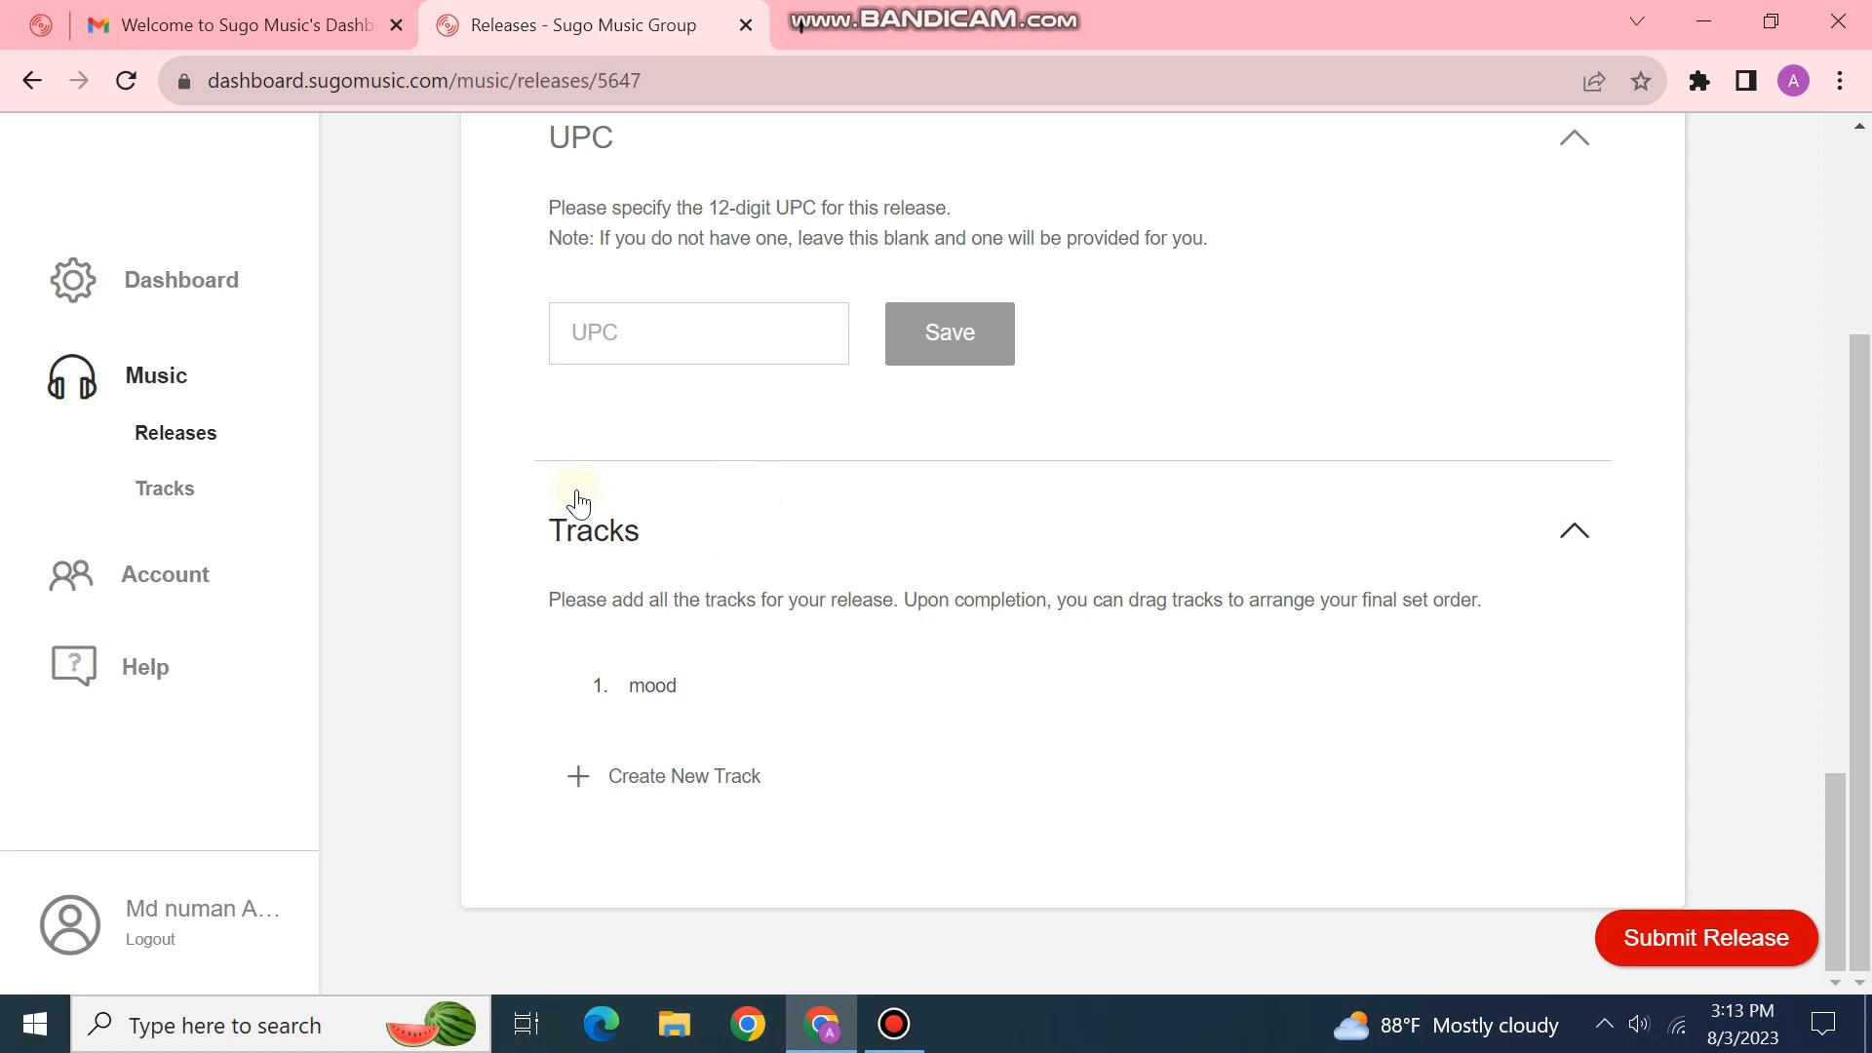
pyautogui.scroll(18, 577, 499)
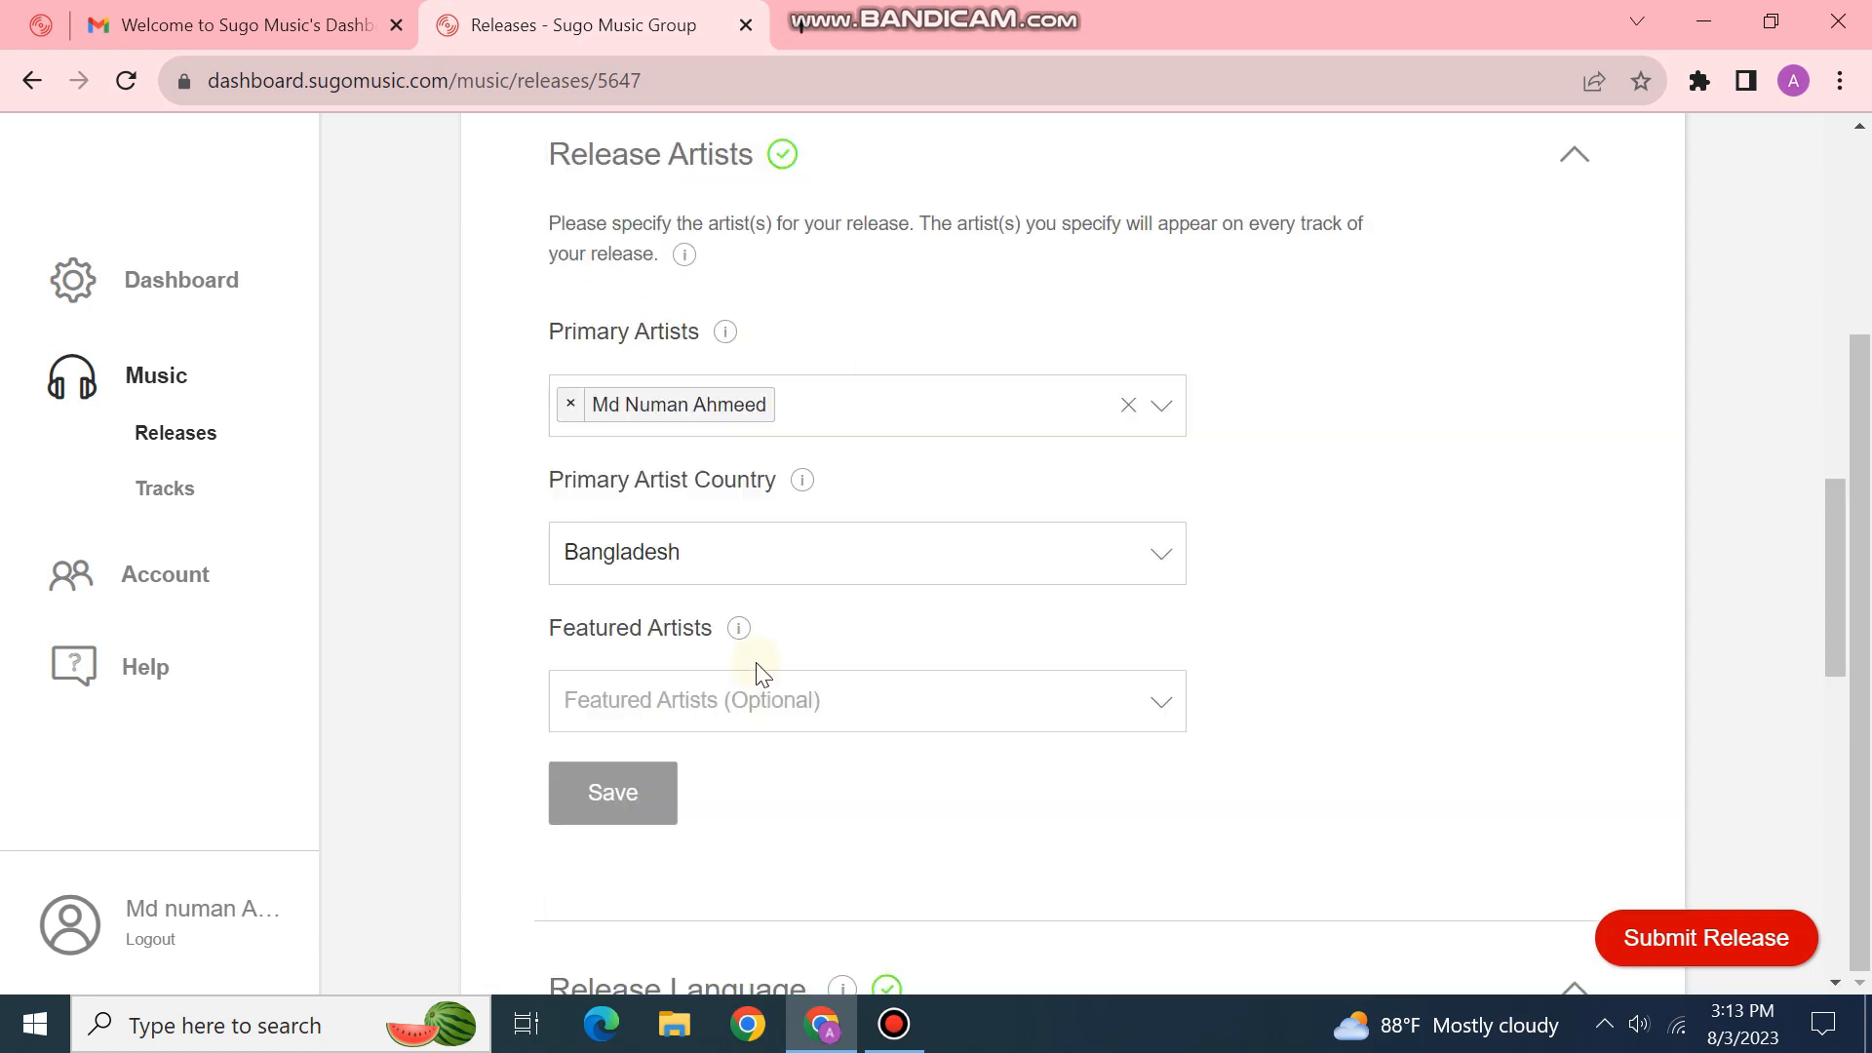
pyautogui.scroll(15, 827, 651)
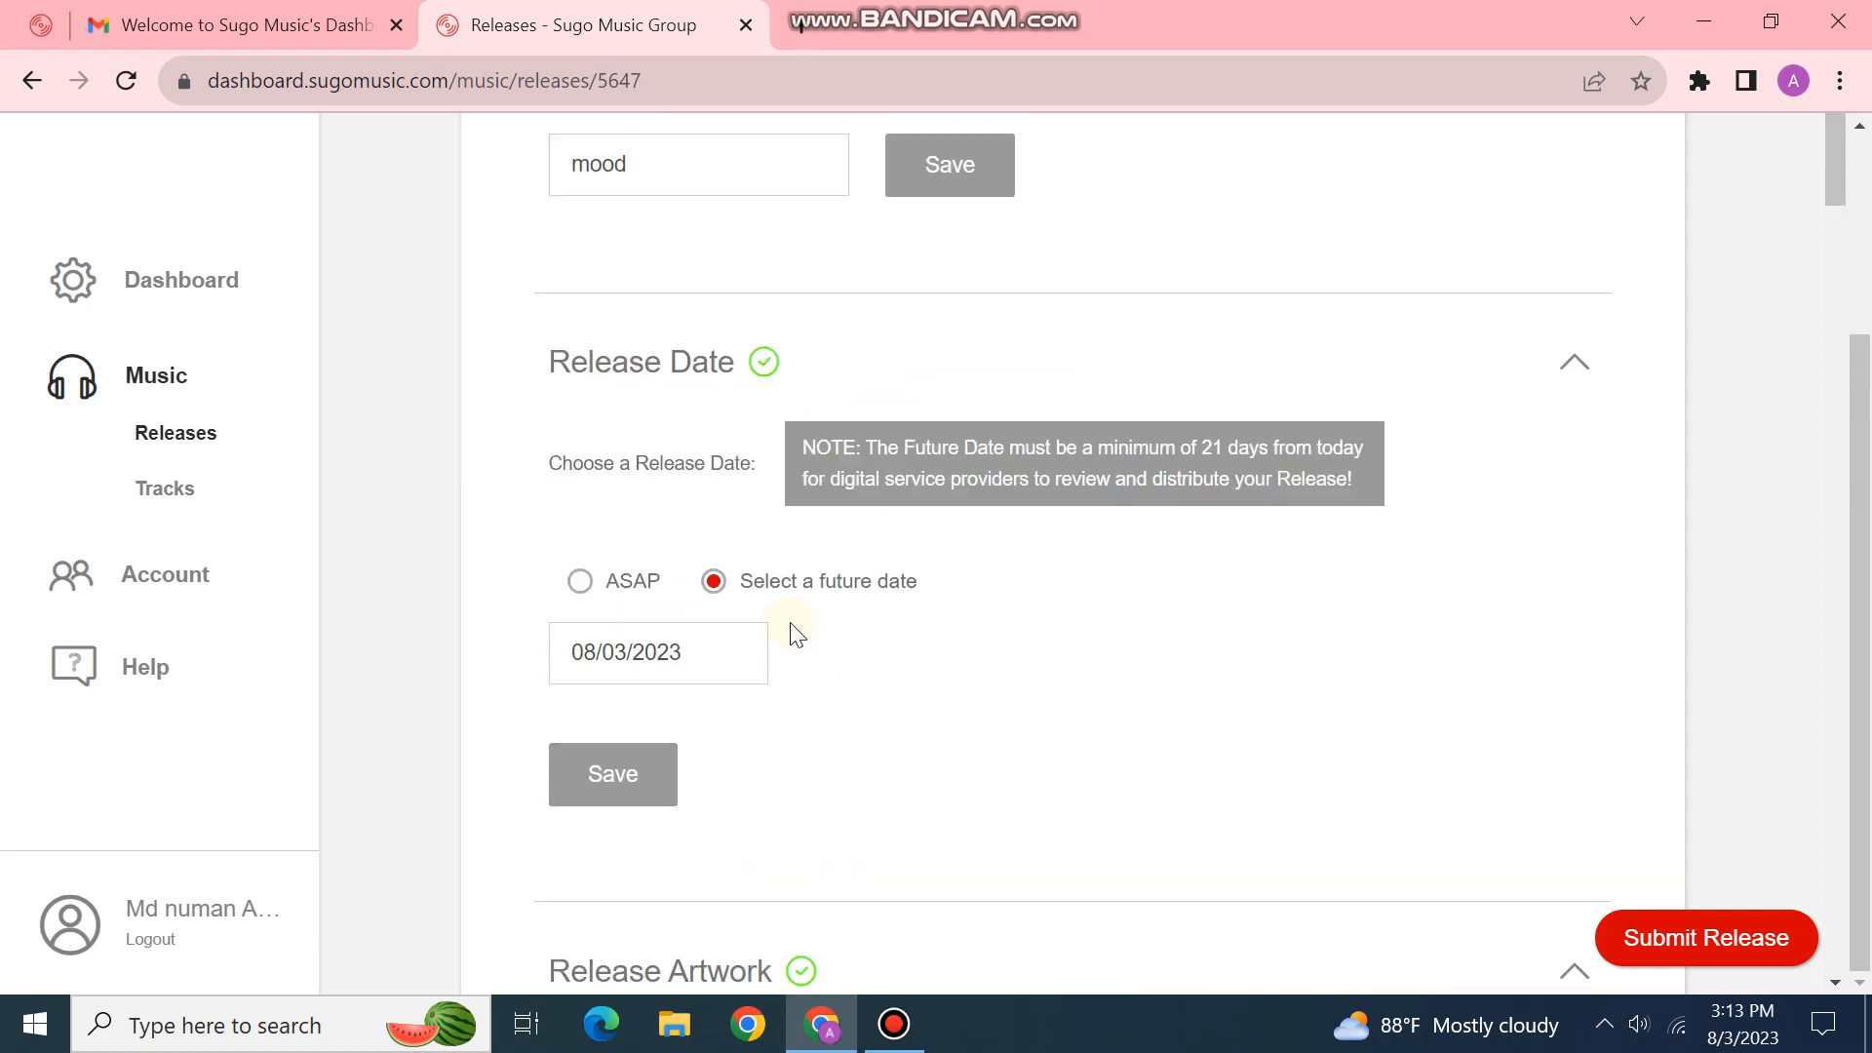
pyautogui.scroll(3, 775, 468)
pyautogui.scroll(3, 812, 306)
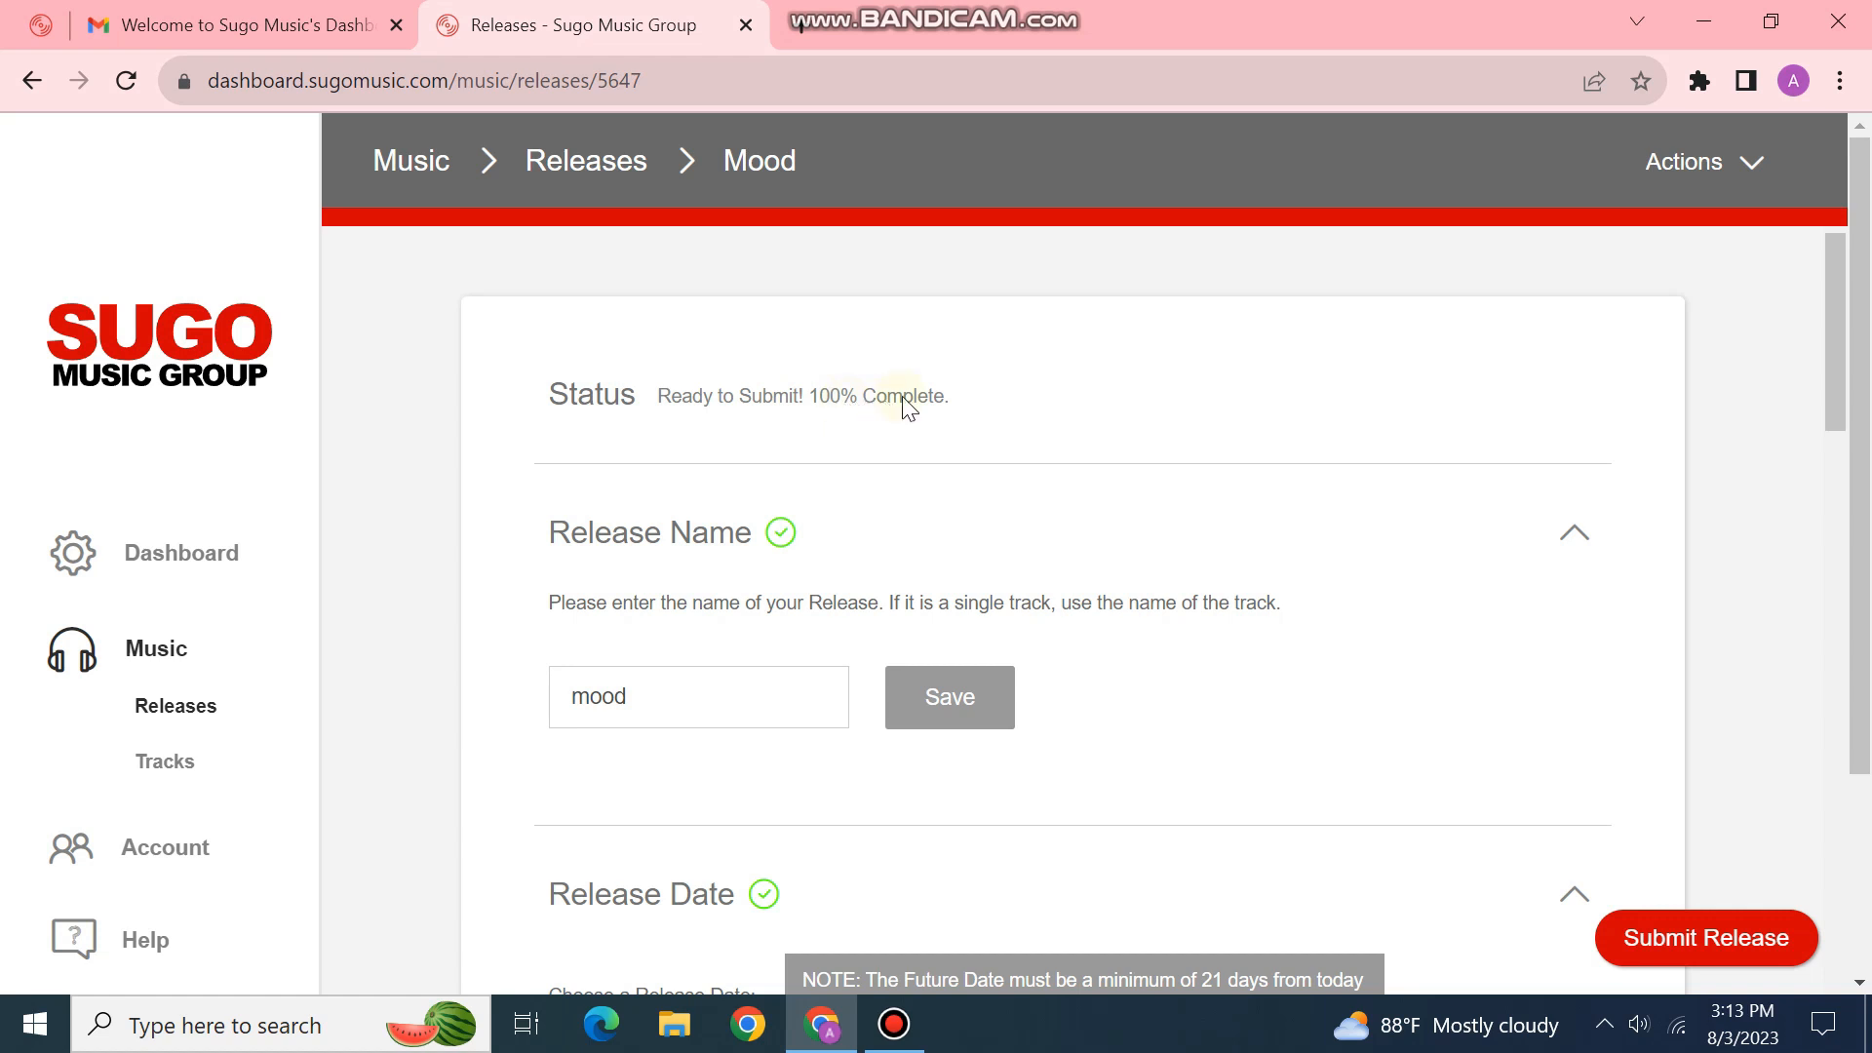
pyautogui.scroll(-14, 982, 417)
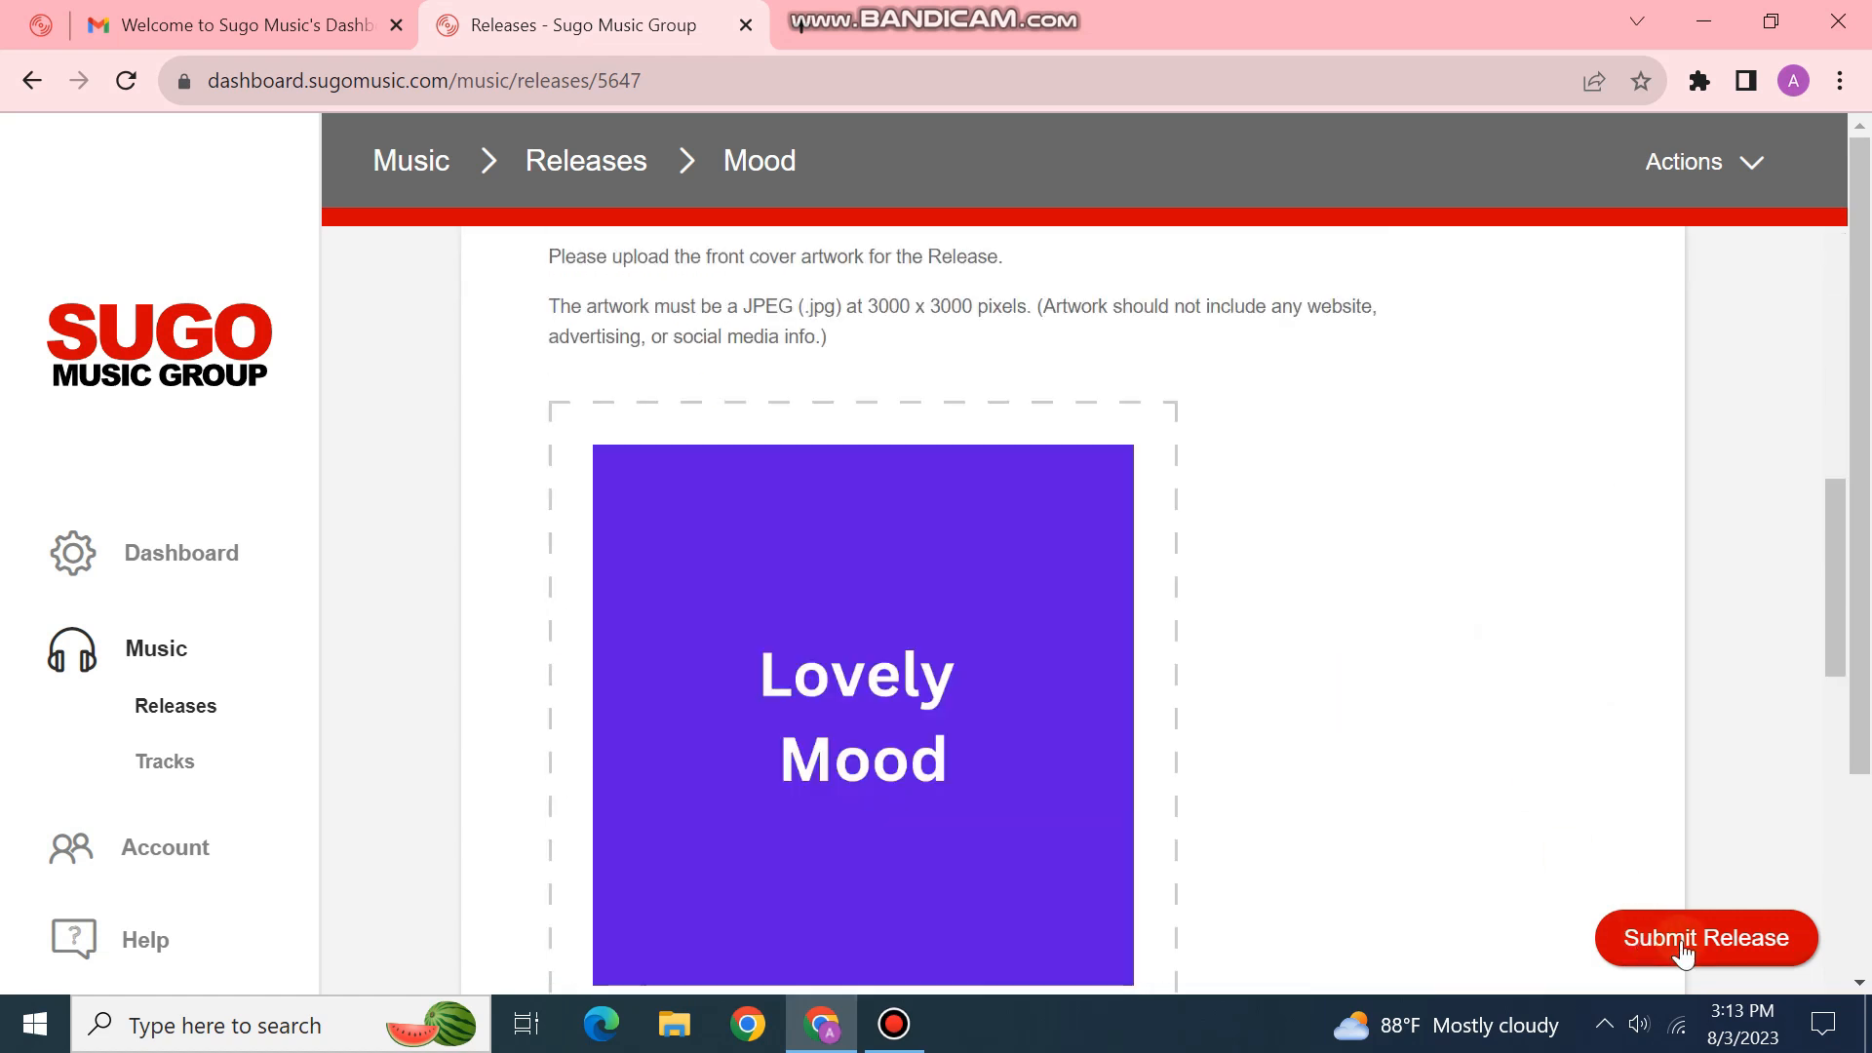
pyautogui.click(1677, 937)
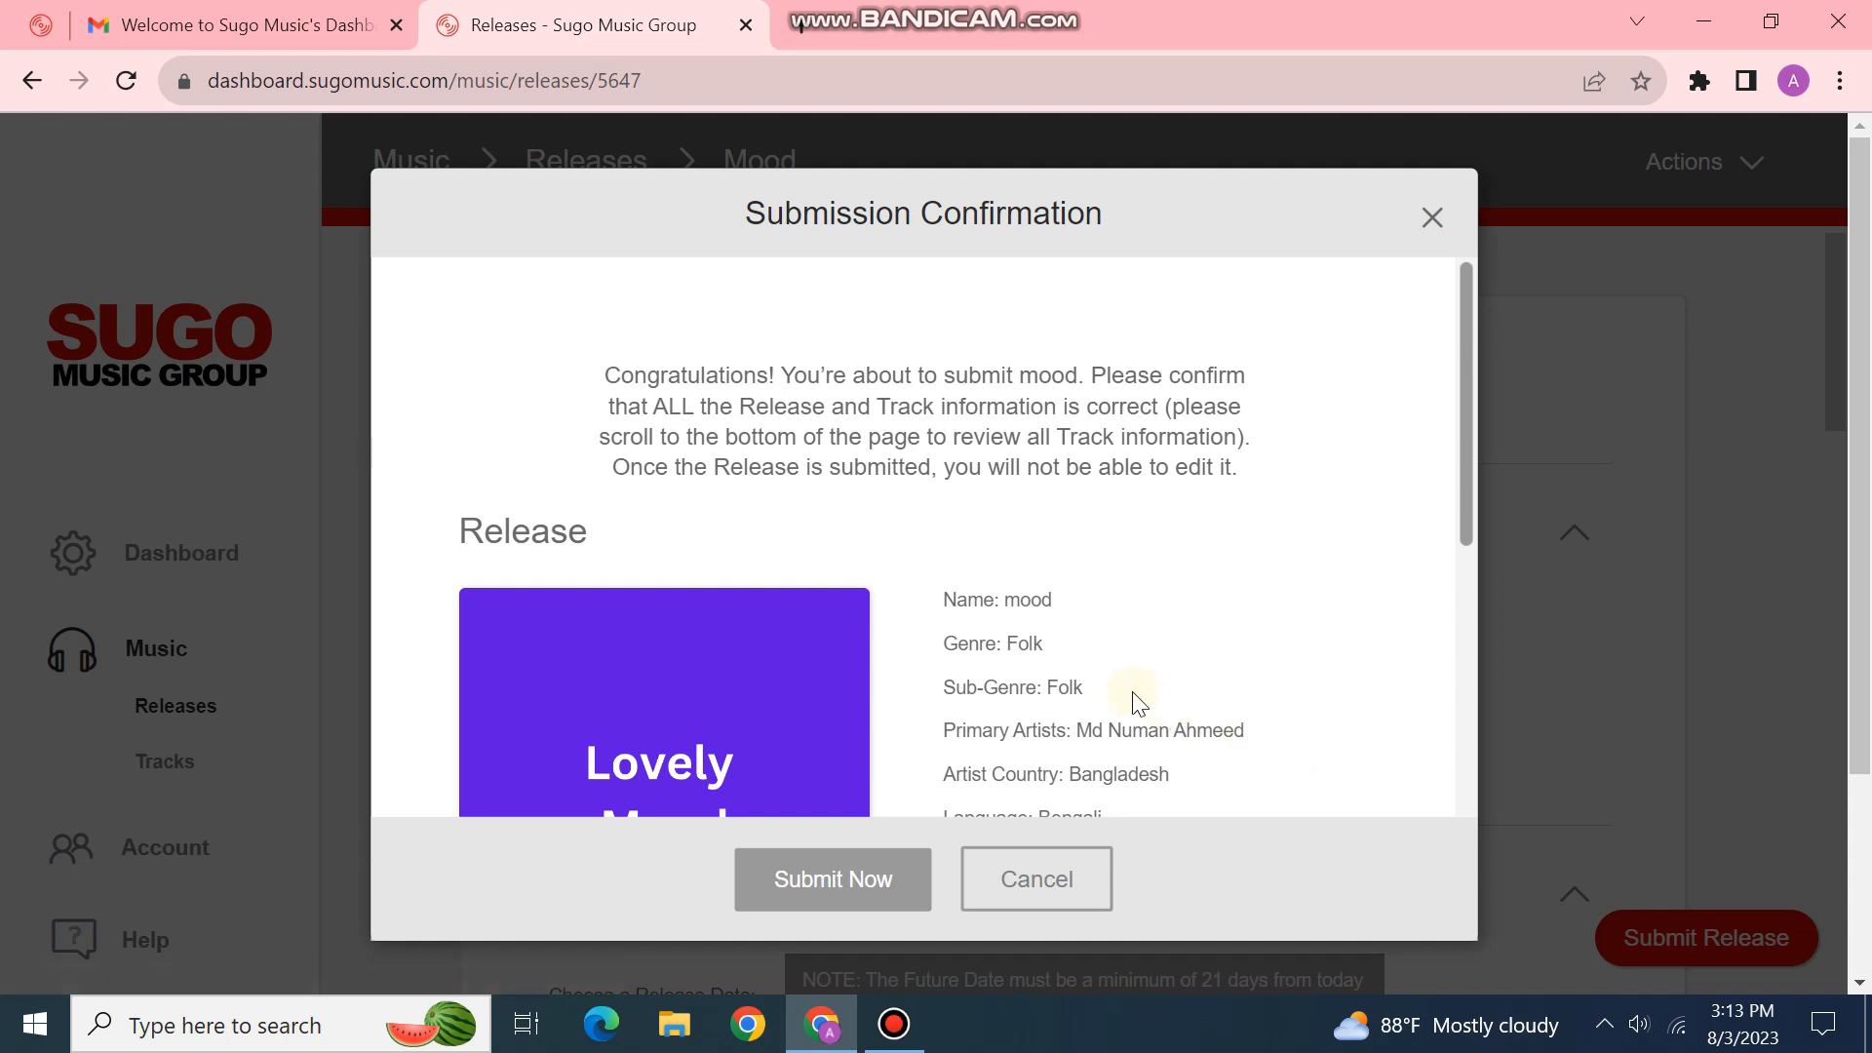
# Step: Review the submission summary and confirm through Submit Now and the Beat License agreement
pyautogui.scroll(-5, 986, 598)
pyautogui.scroll(6, 816, 342)
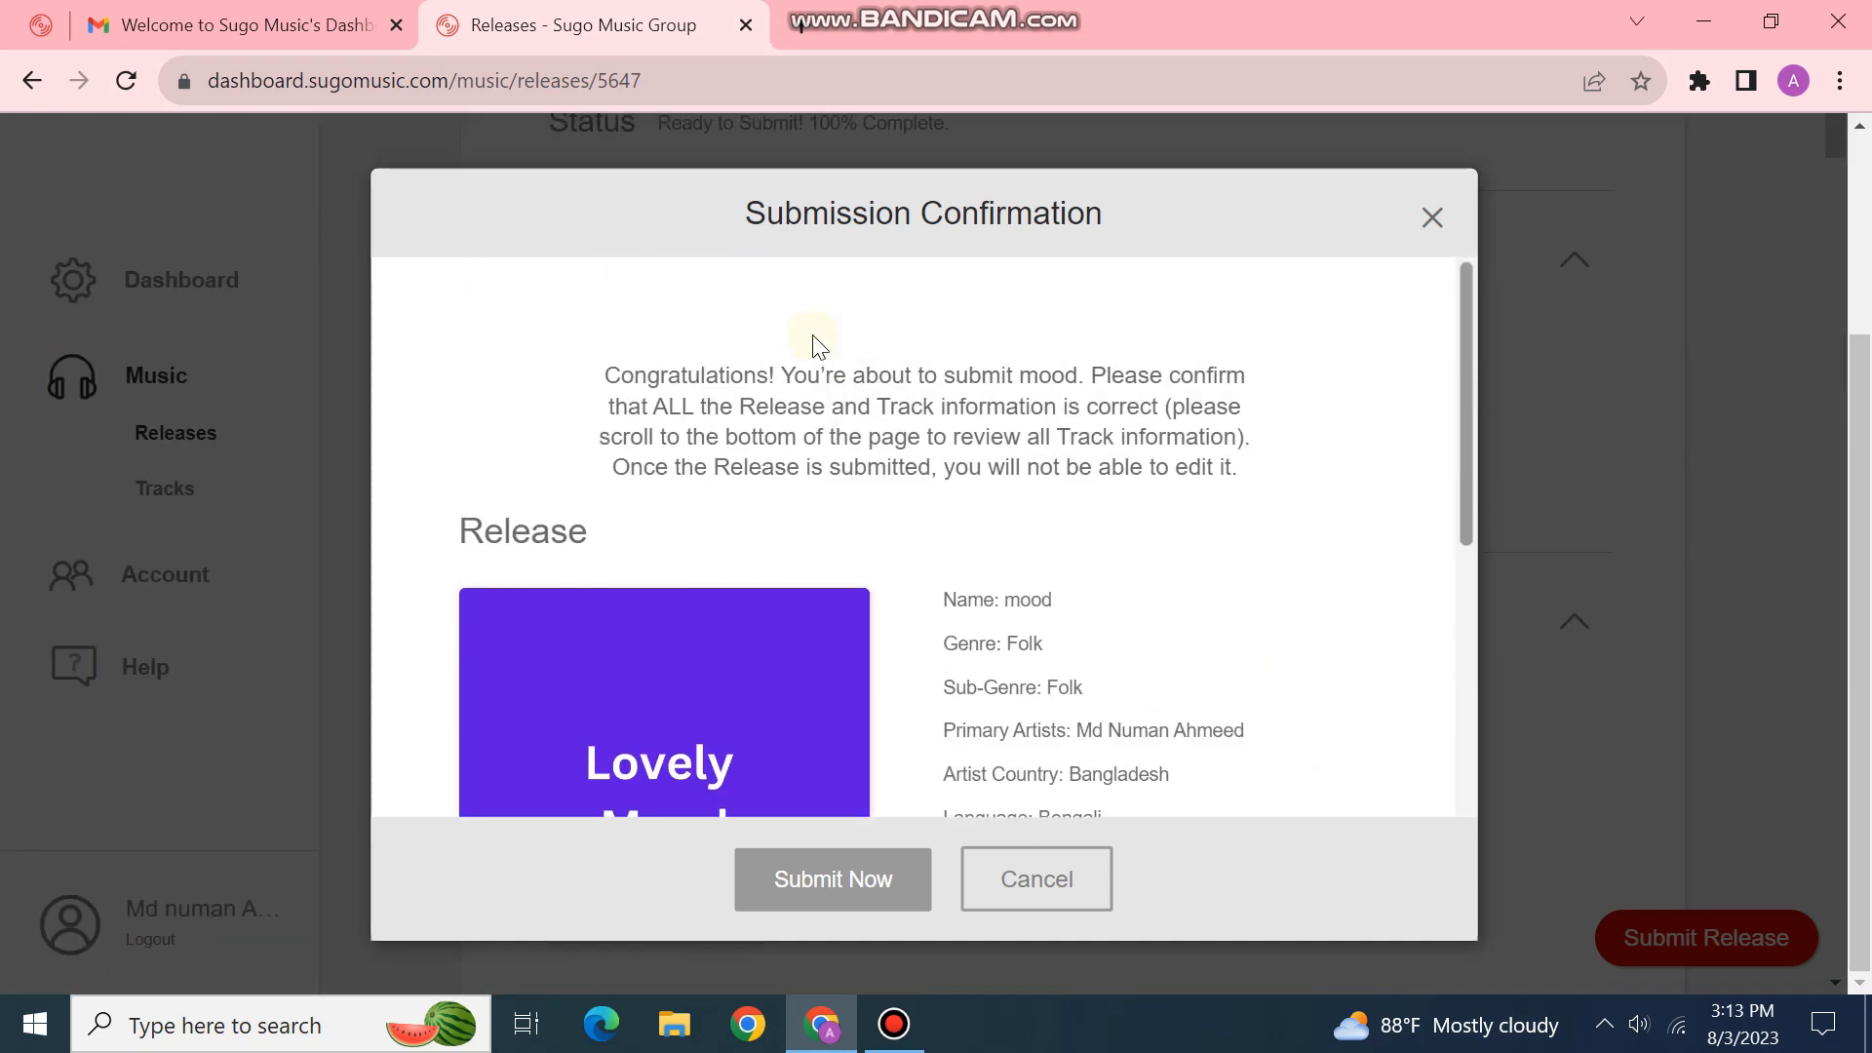
pyautogui.scroll(-4, 951, 424)
pyautogui.scroll(3, 931, 427)
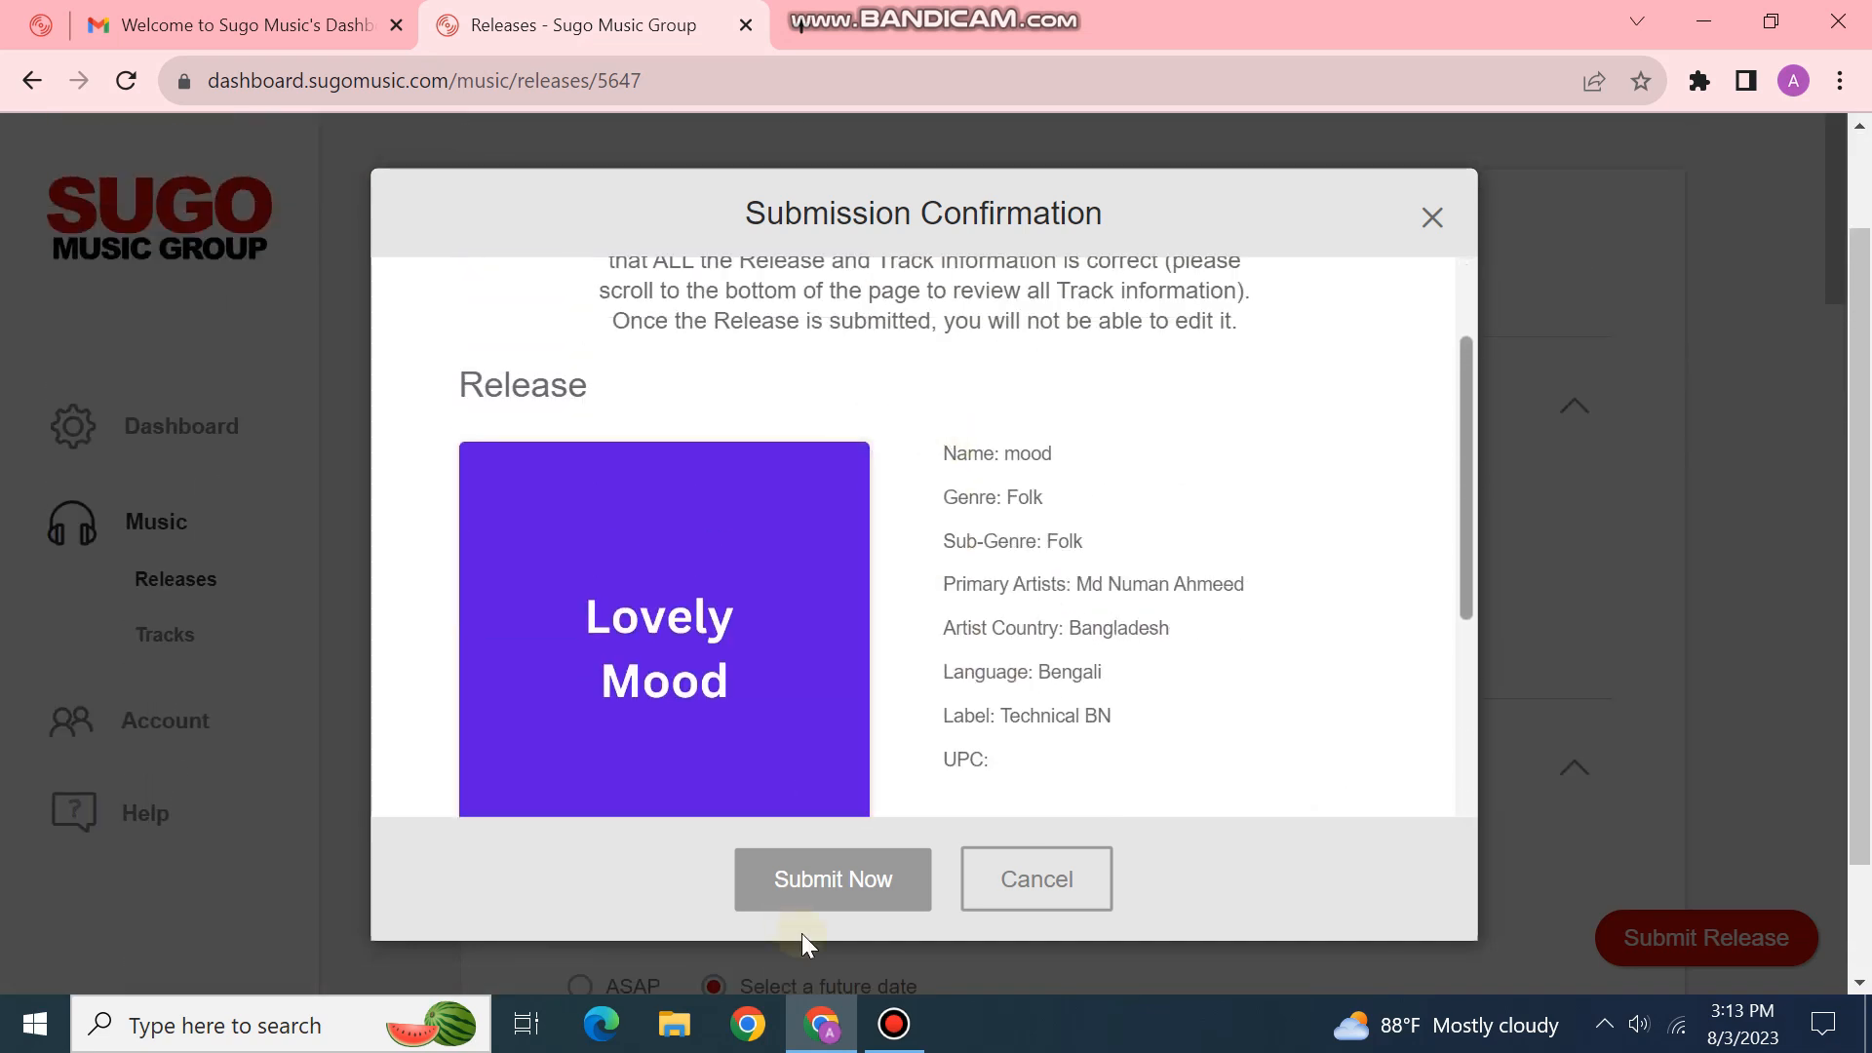
pyautogui.click(823, 877)
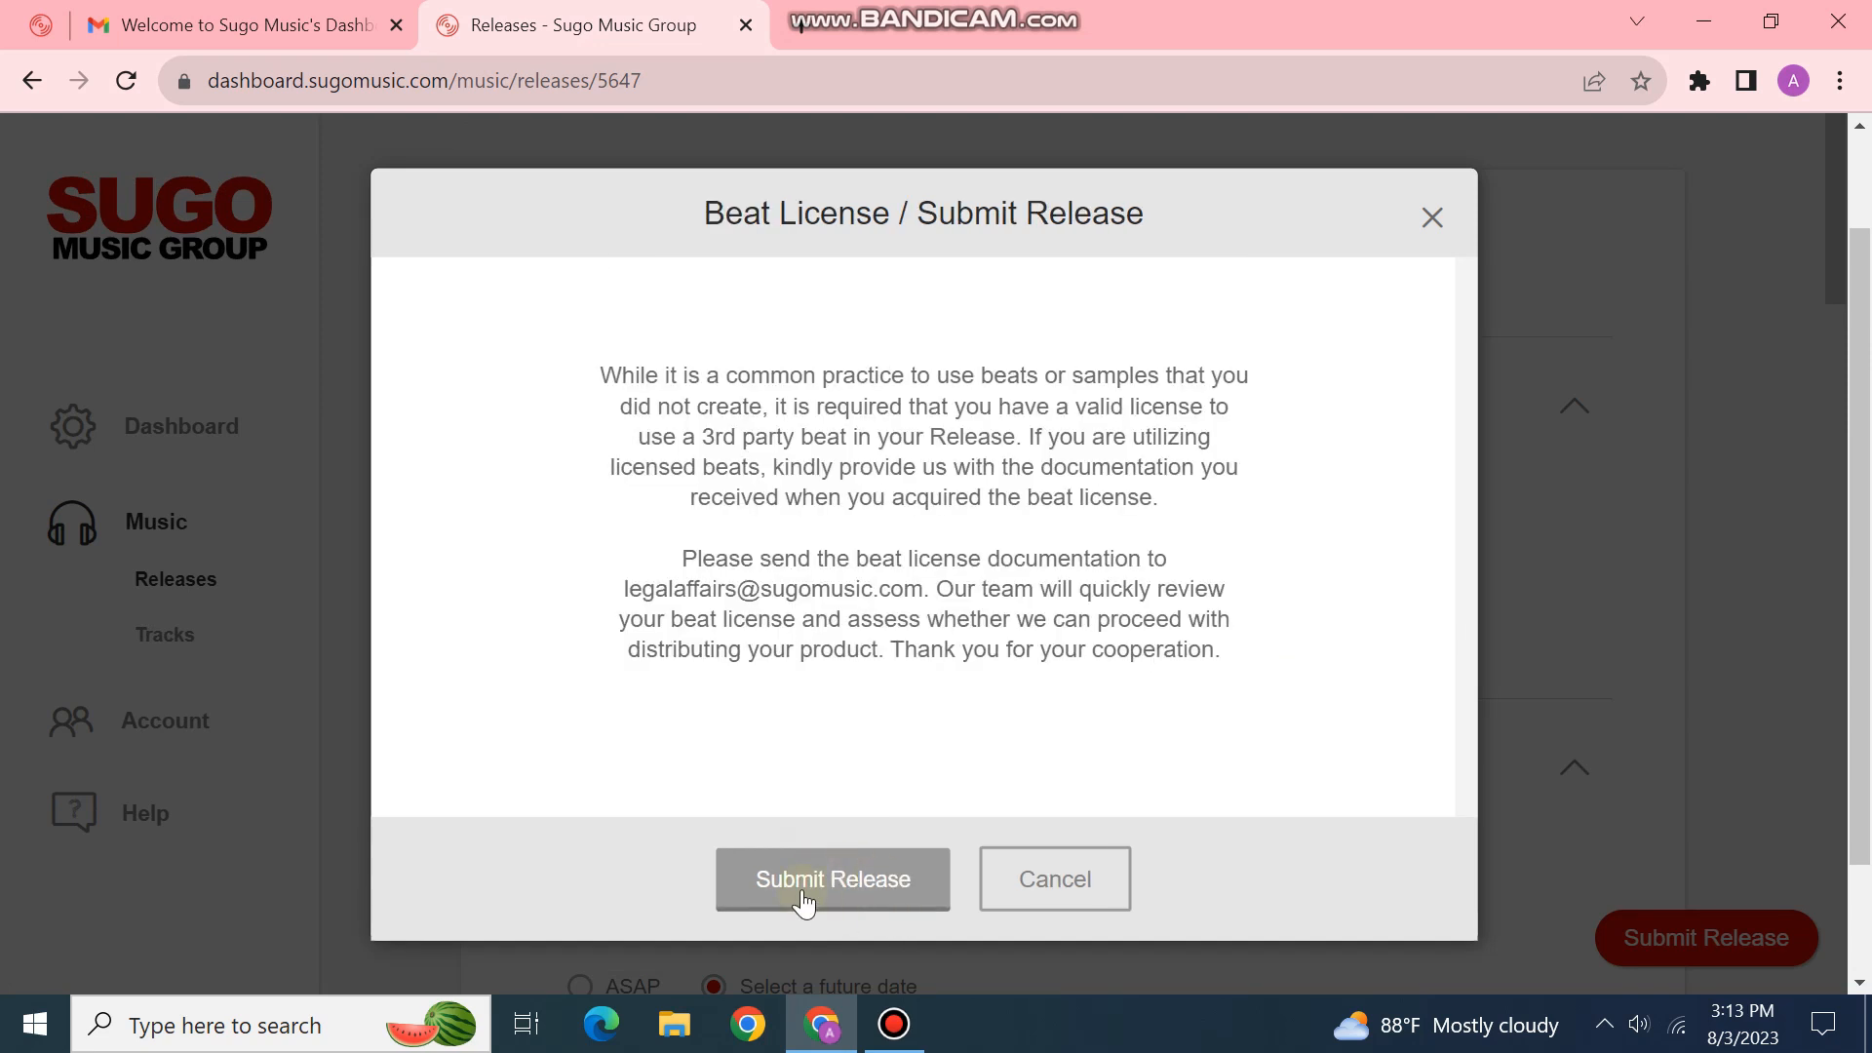
pyautogui.click(794, 876)
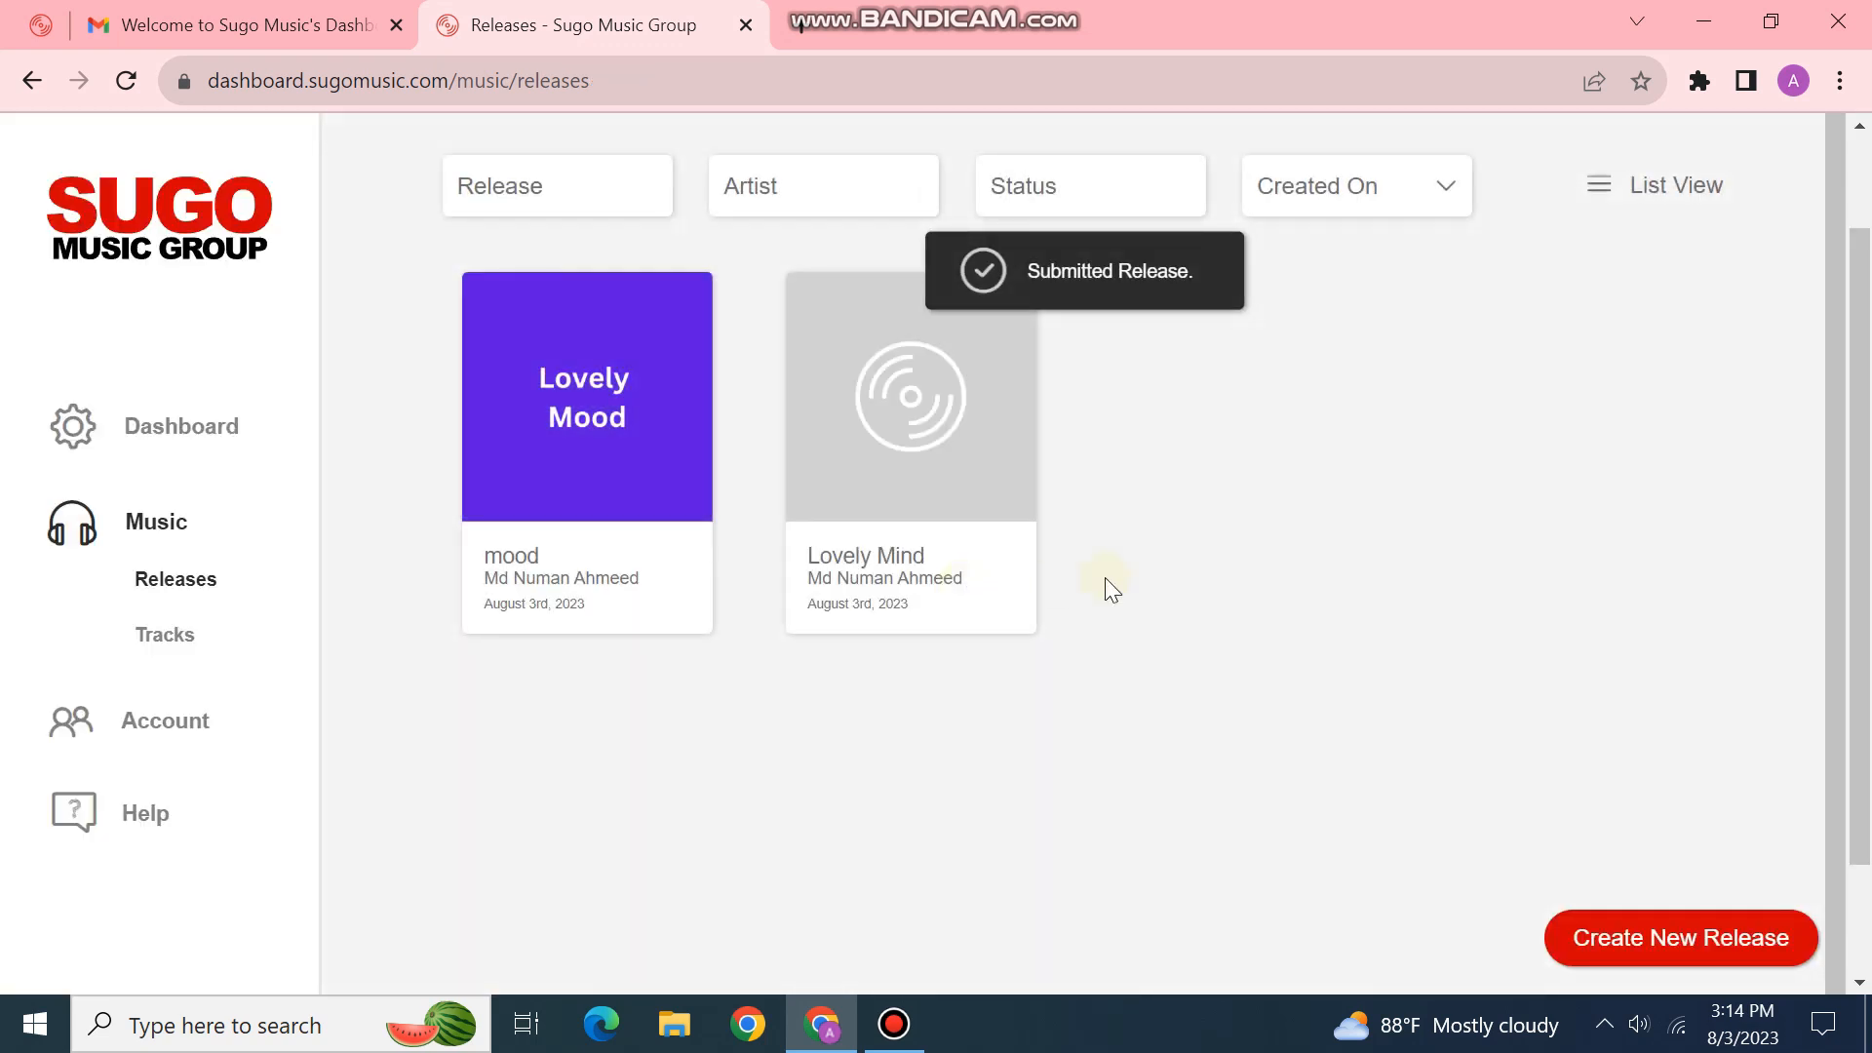
# Step: Look over the submitted 'mood' release, then go to the dashboard Welcome page
pyautogui.scroll(1, 1182, 570)
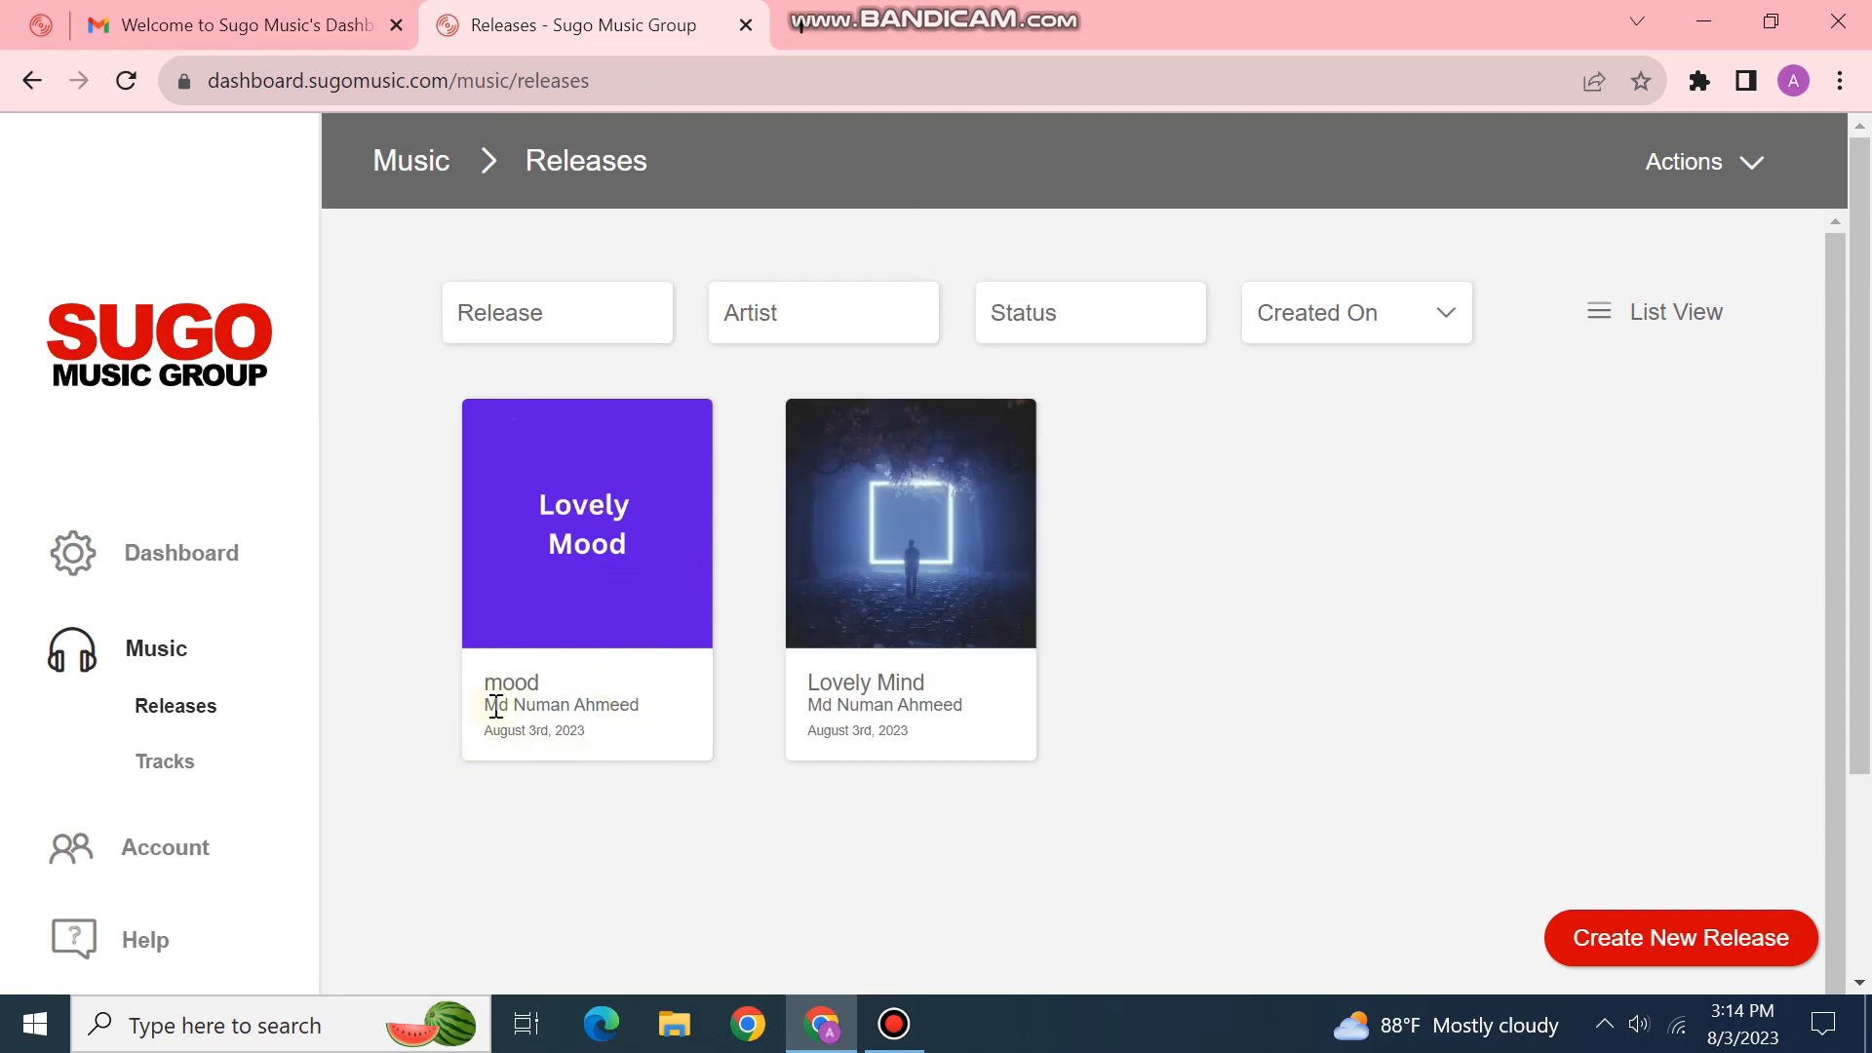
pyautogui.scroll(-2, 585, 683)
pyautogui.scroll(2, 615, 671)
pyautogui.scroll(-3, 157, 629)
pyautogui.scroll(3, 183, 619)
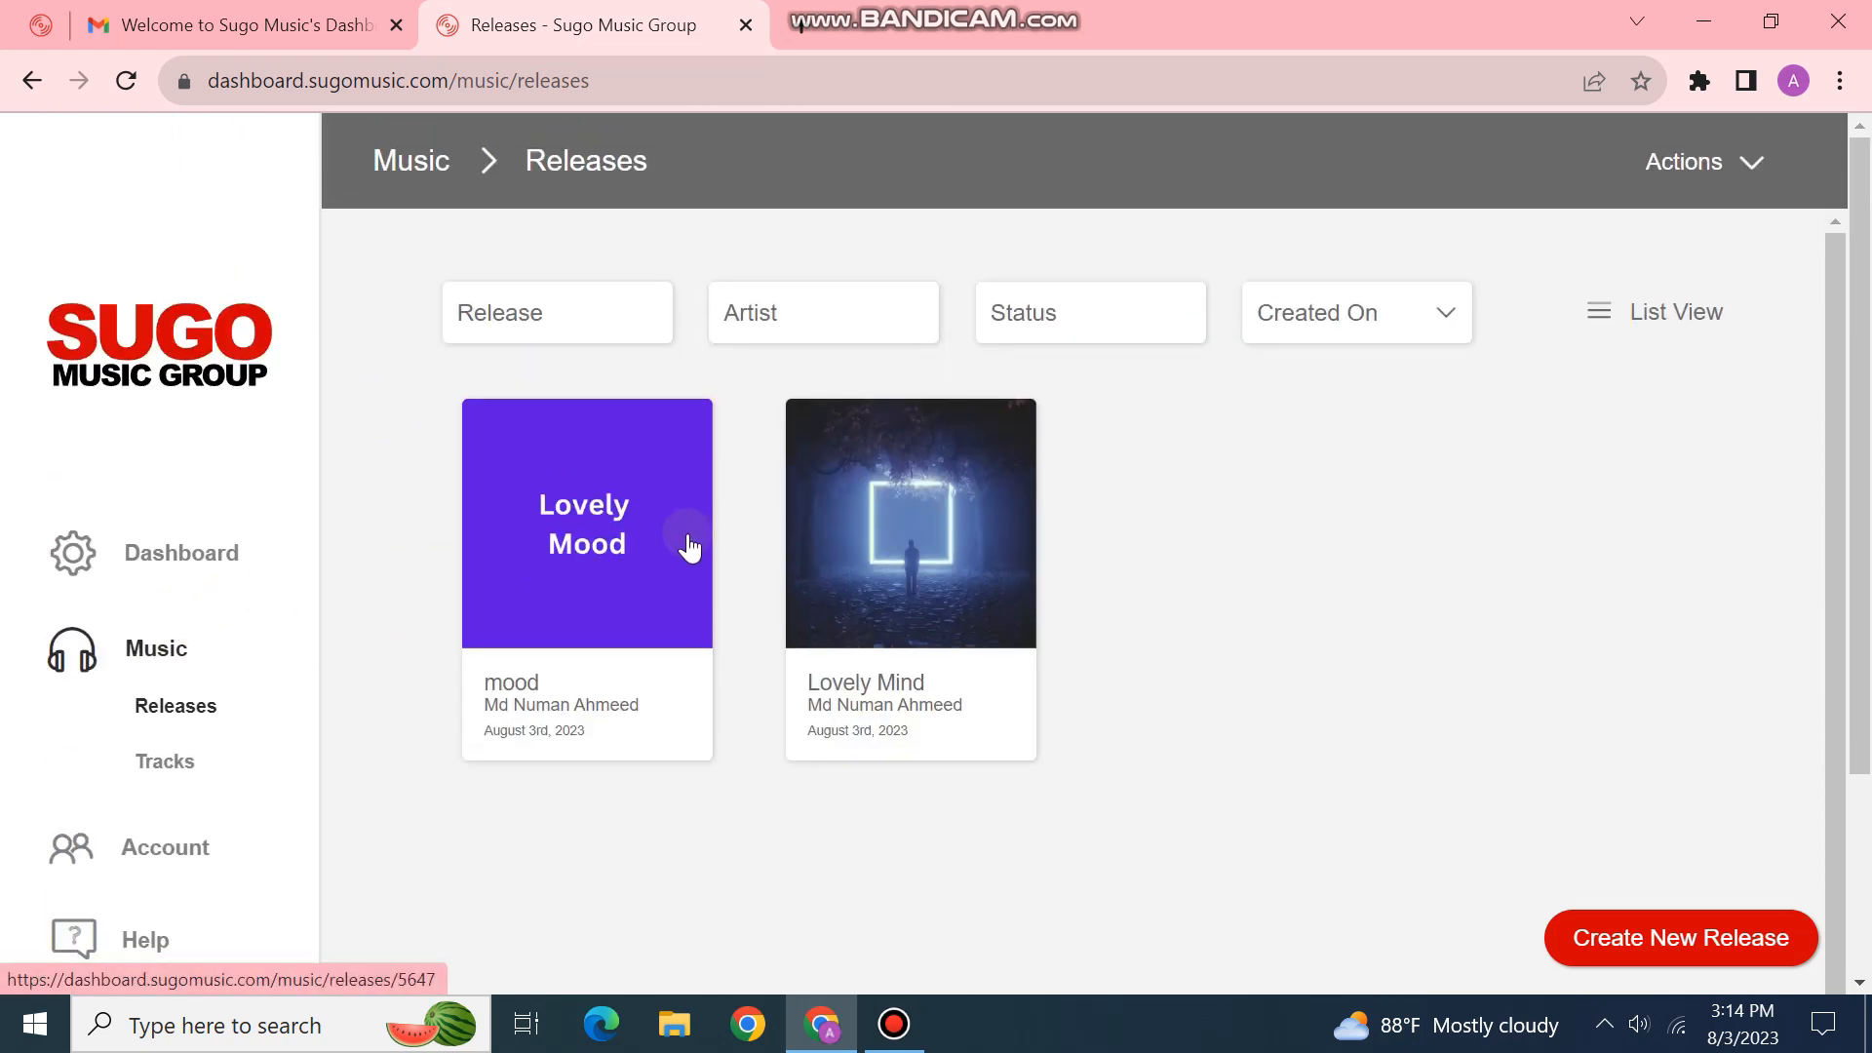
pyautogui.scroll(-3, 209, 547)
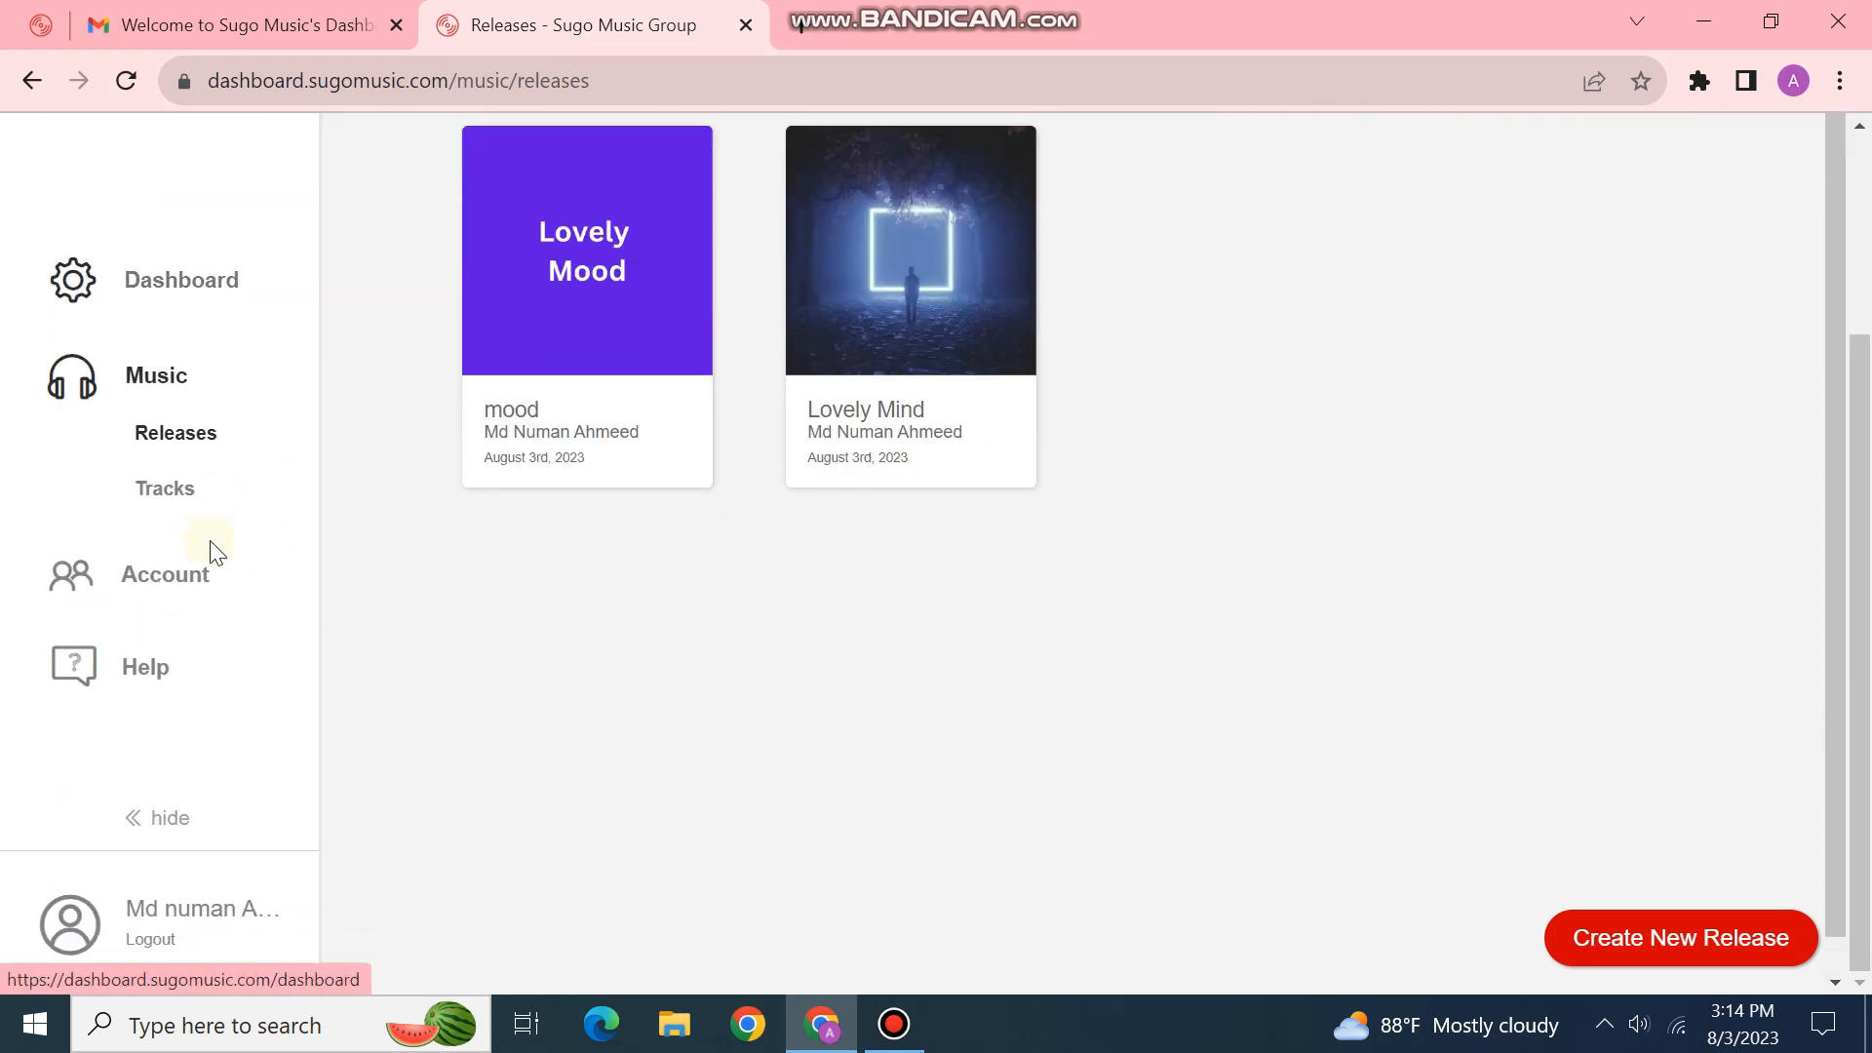
pyautogui.scroll(3, 210, 551)
pyautogui.click(211, 553)
pyautogui.scroll(-3, 228, 561)
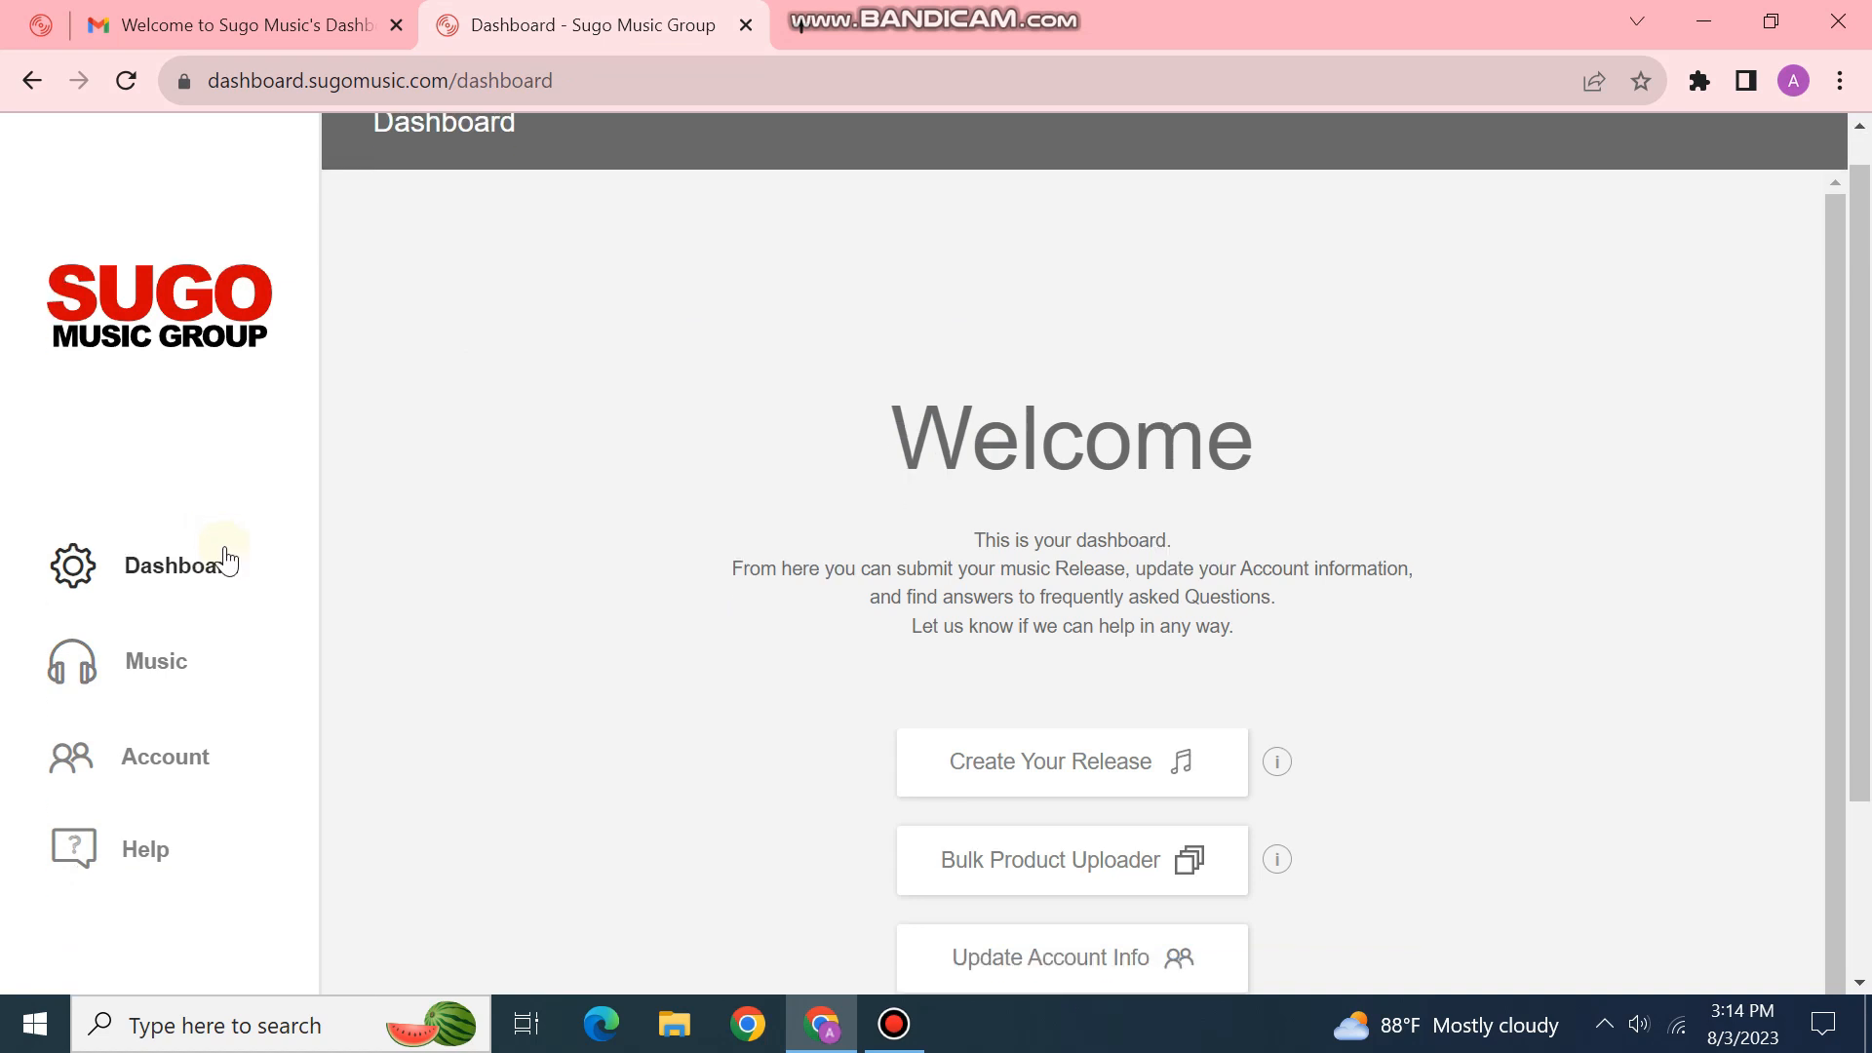
pyautogui.scroll(3, 228, 560)
# Step: Visit the Releases list and Account page, return to Dashboard, and minimise the browser
pyautogui.click(167, 695)
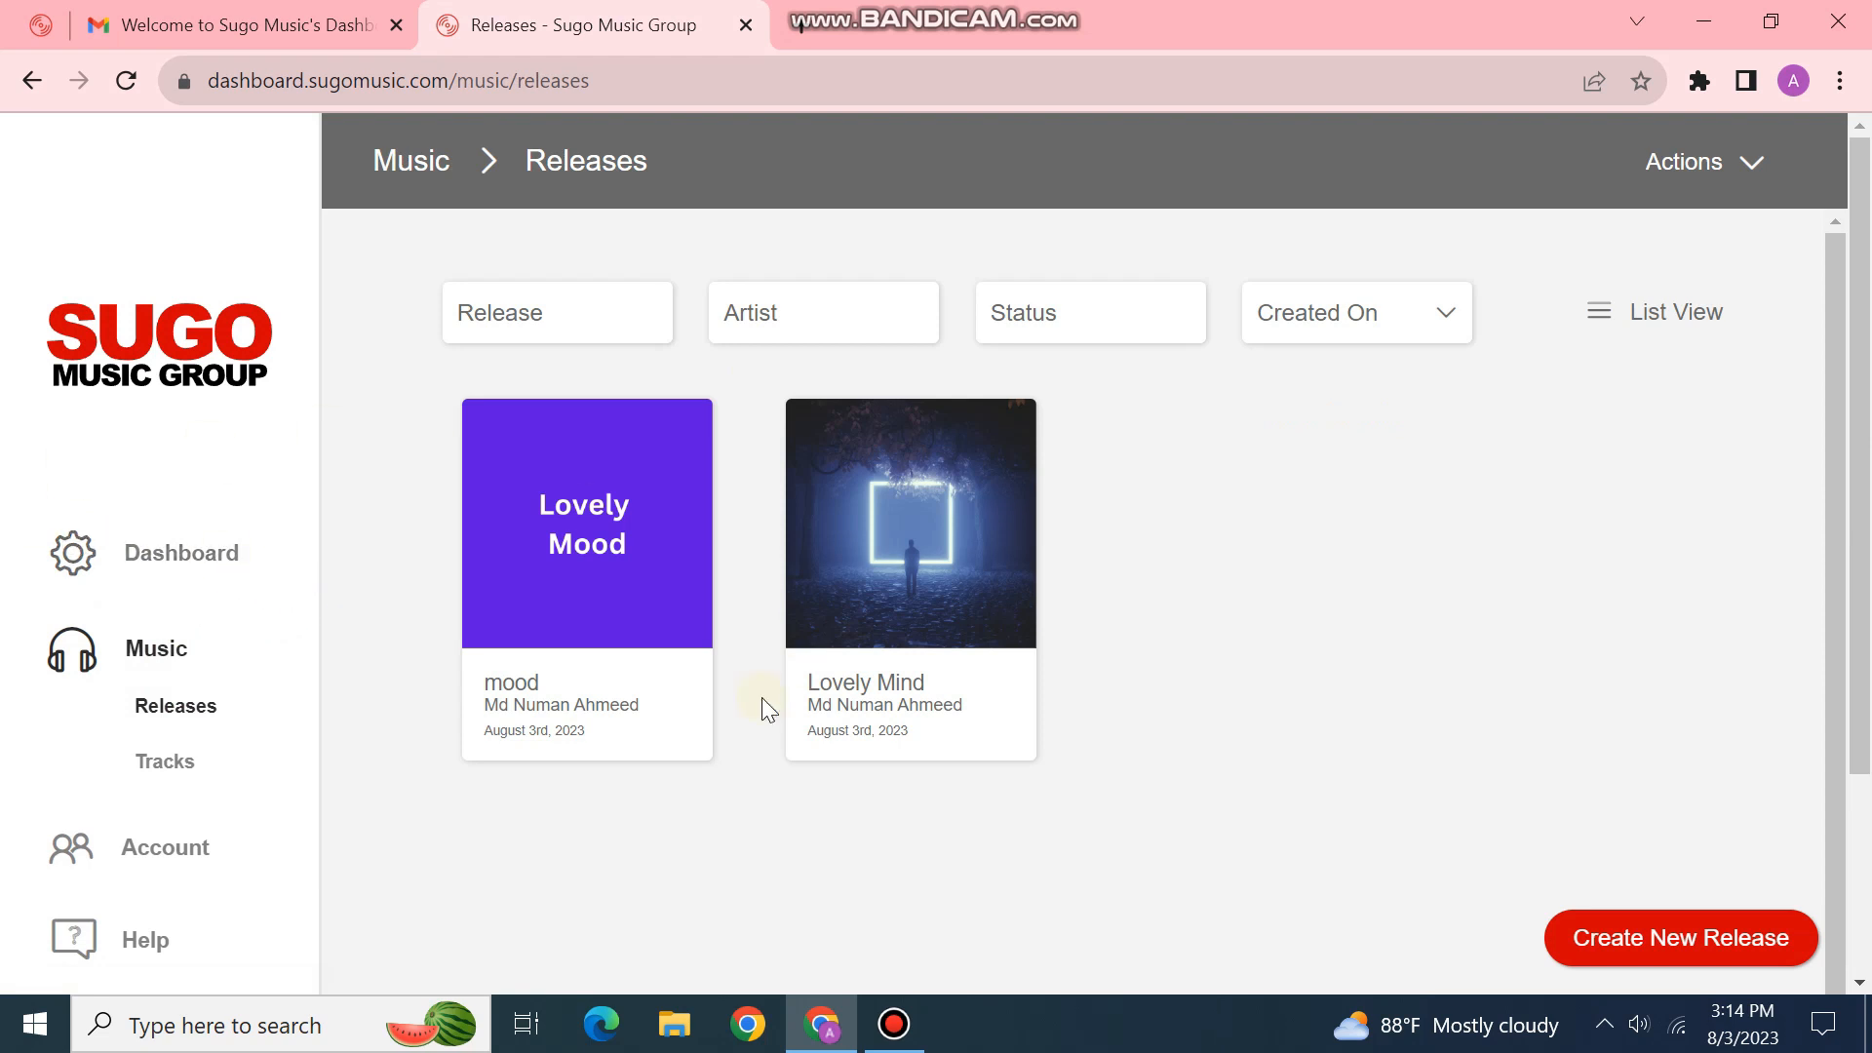
pyautogui.scroll(-3, 60, 634)
pyautogui.click(146, 576)
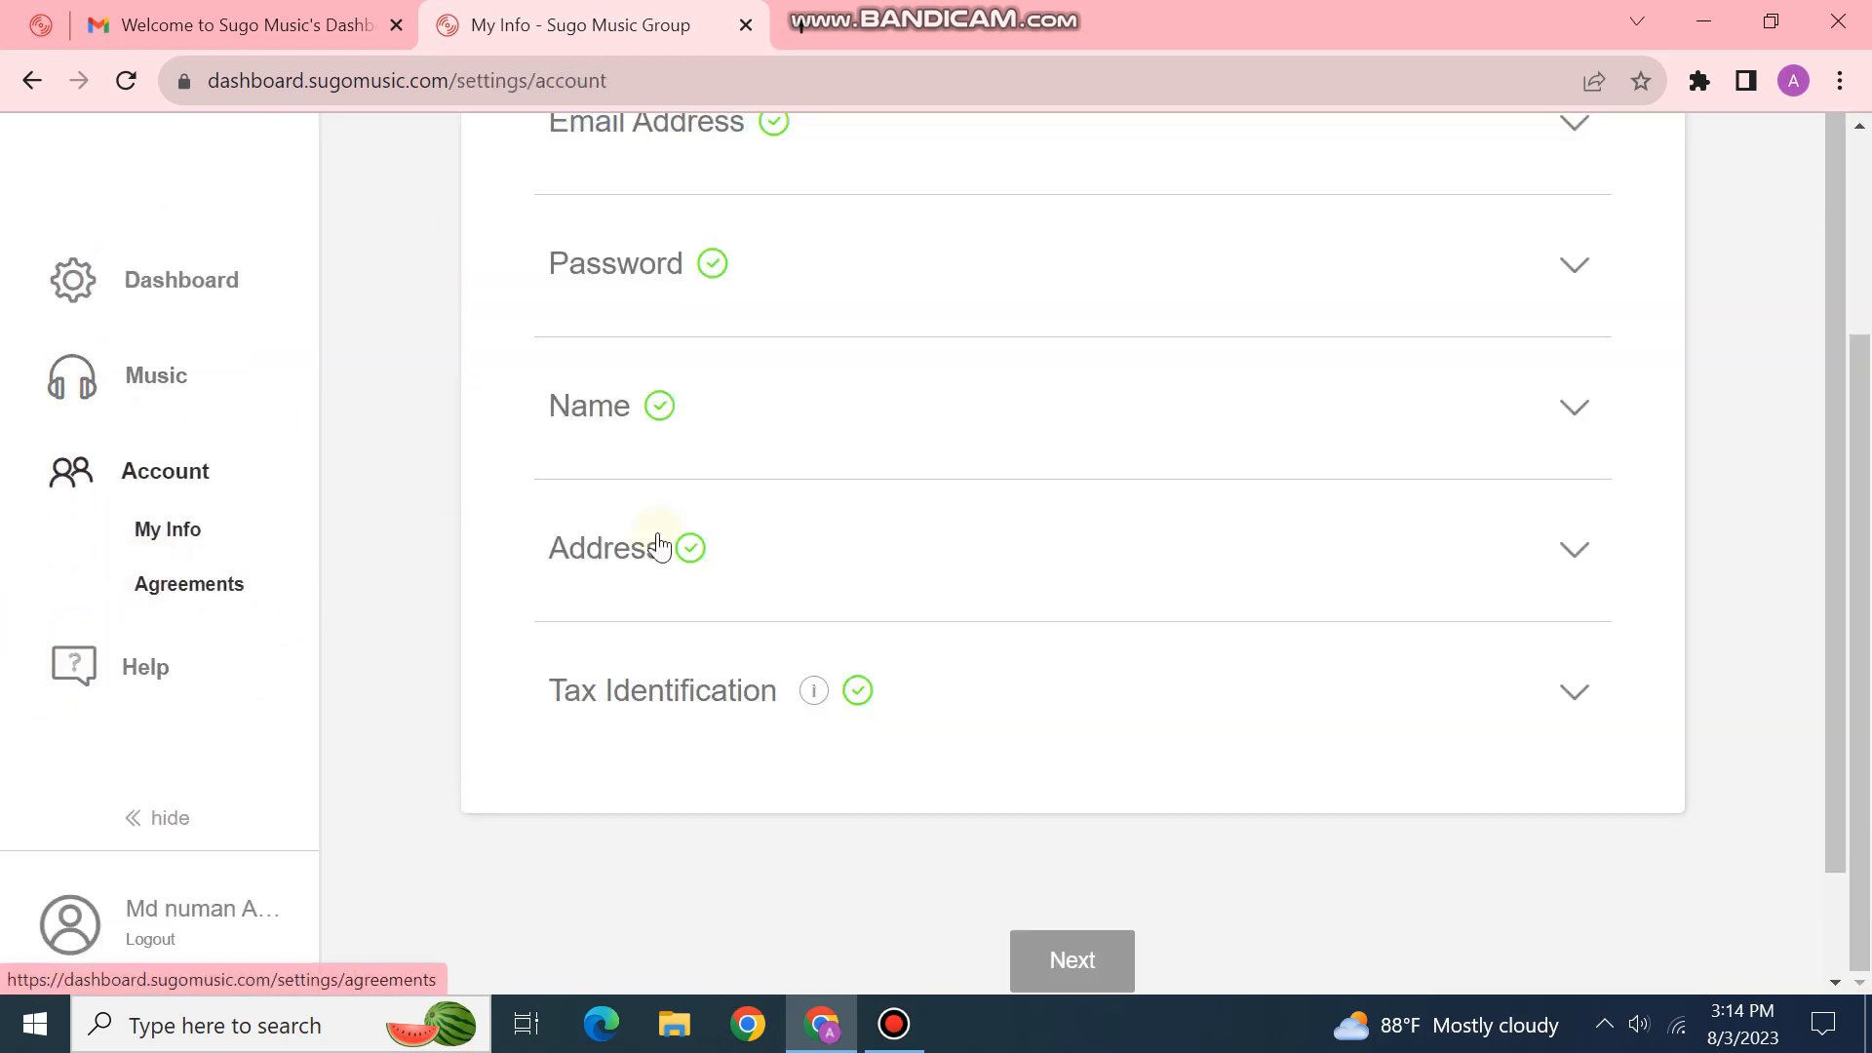
pyautogui.scroll(3, 683, 538)
pyautogui.click(200, 574)
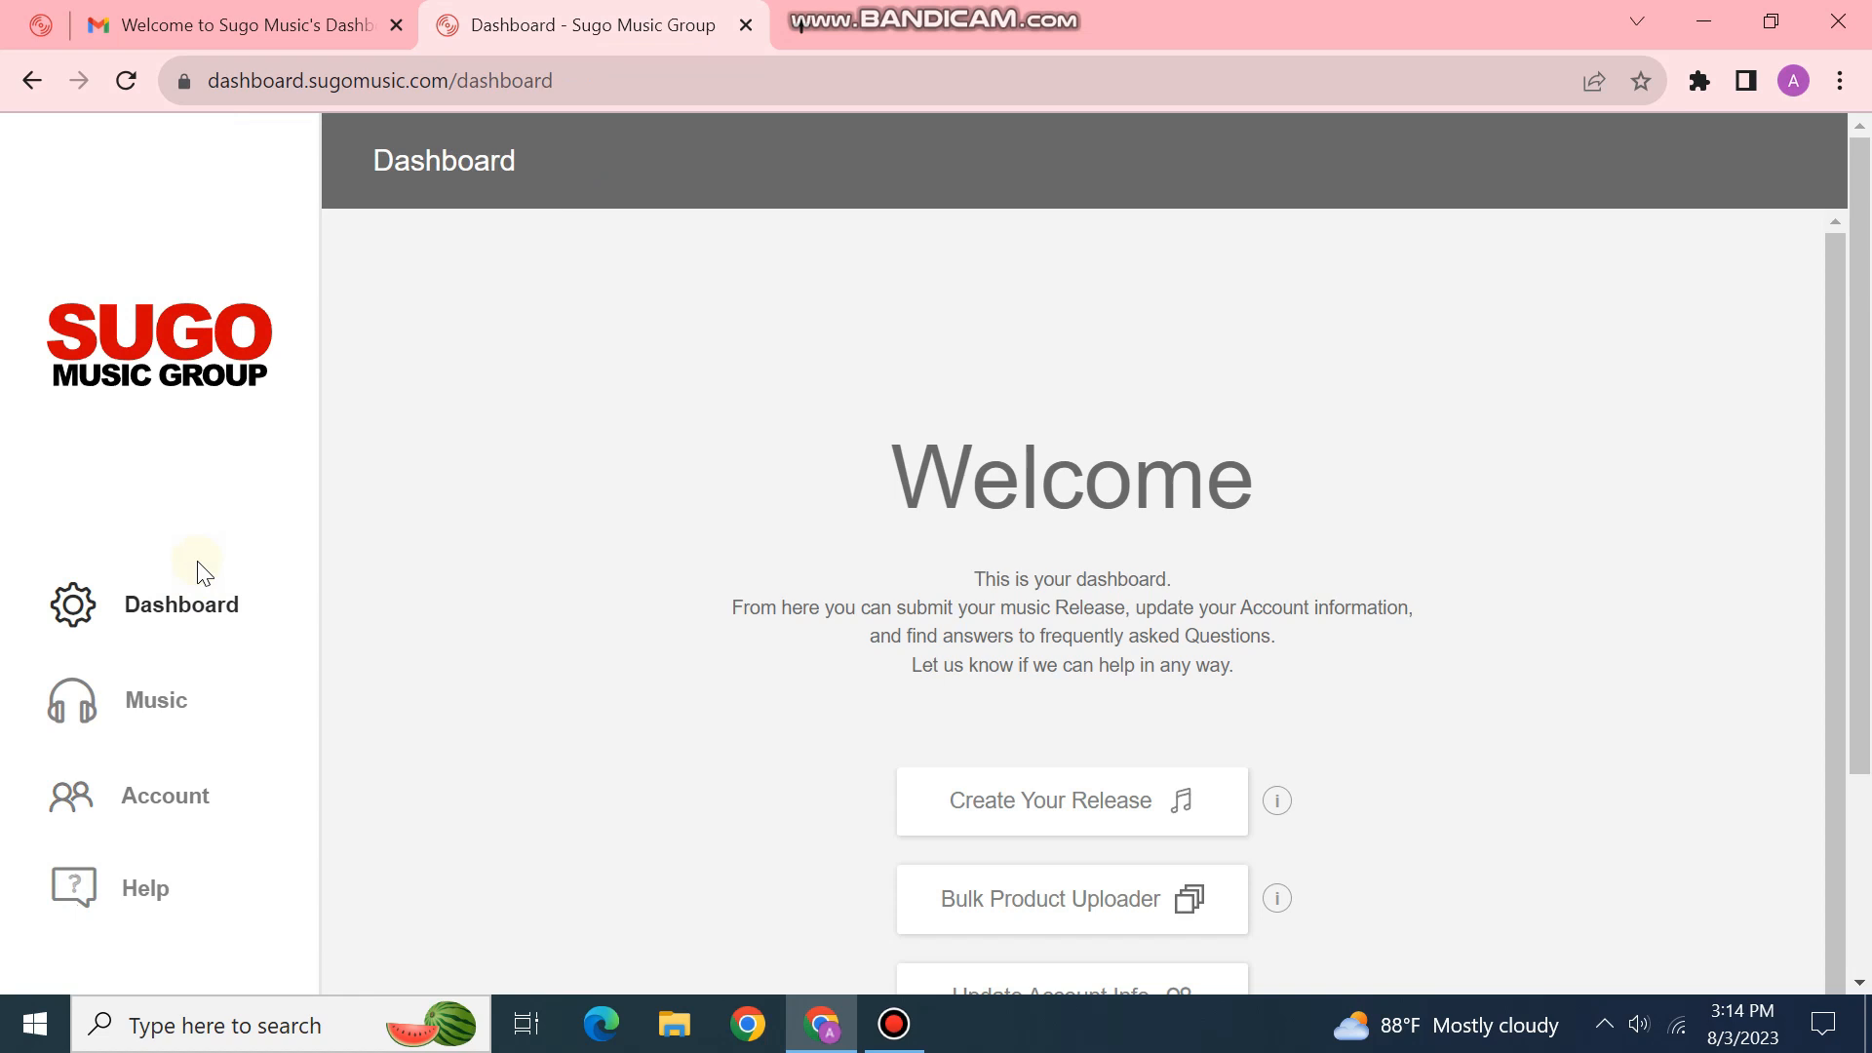
pyautogui.scroll(-3, 200, 571)
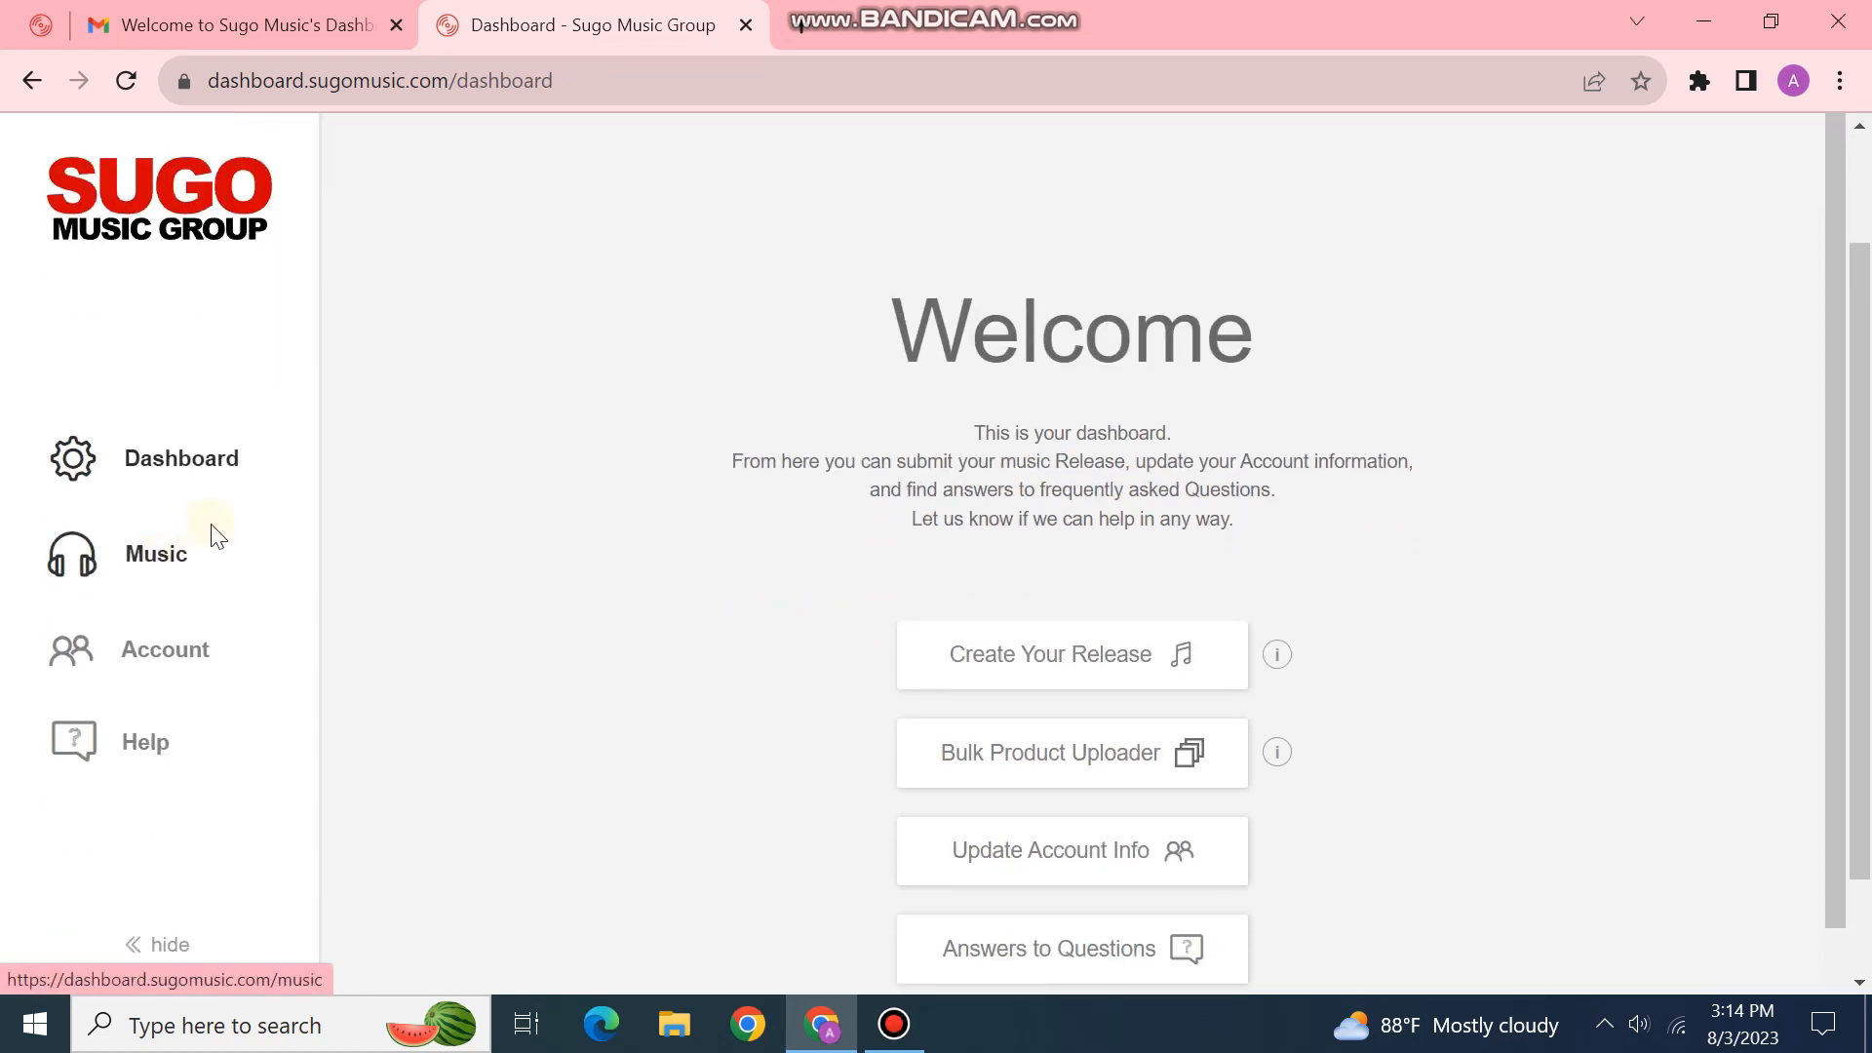
pyautogui.scroll(3, 307, 573)
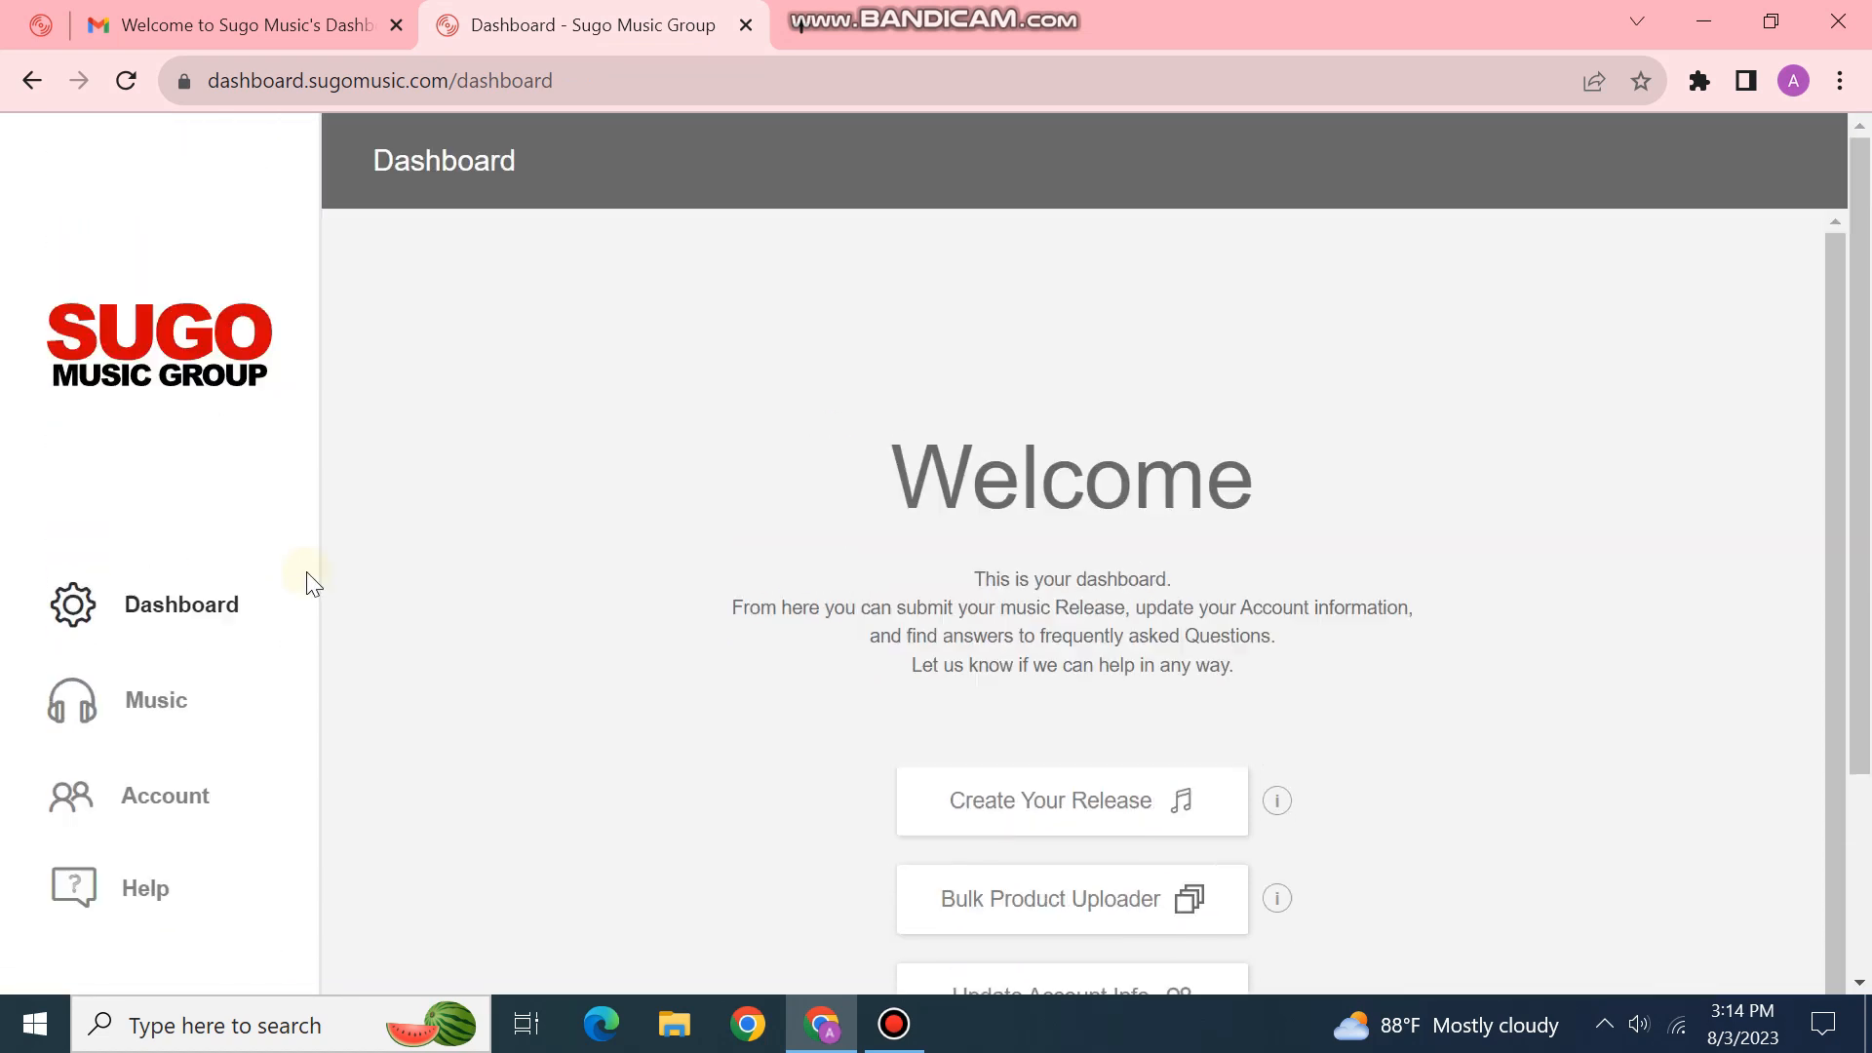
pyautogui.click(1702, 21)
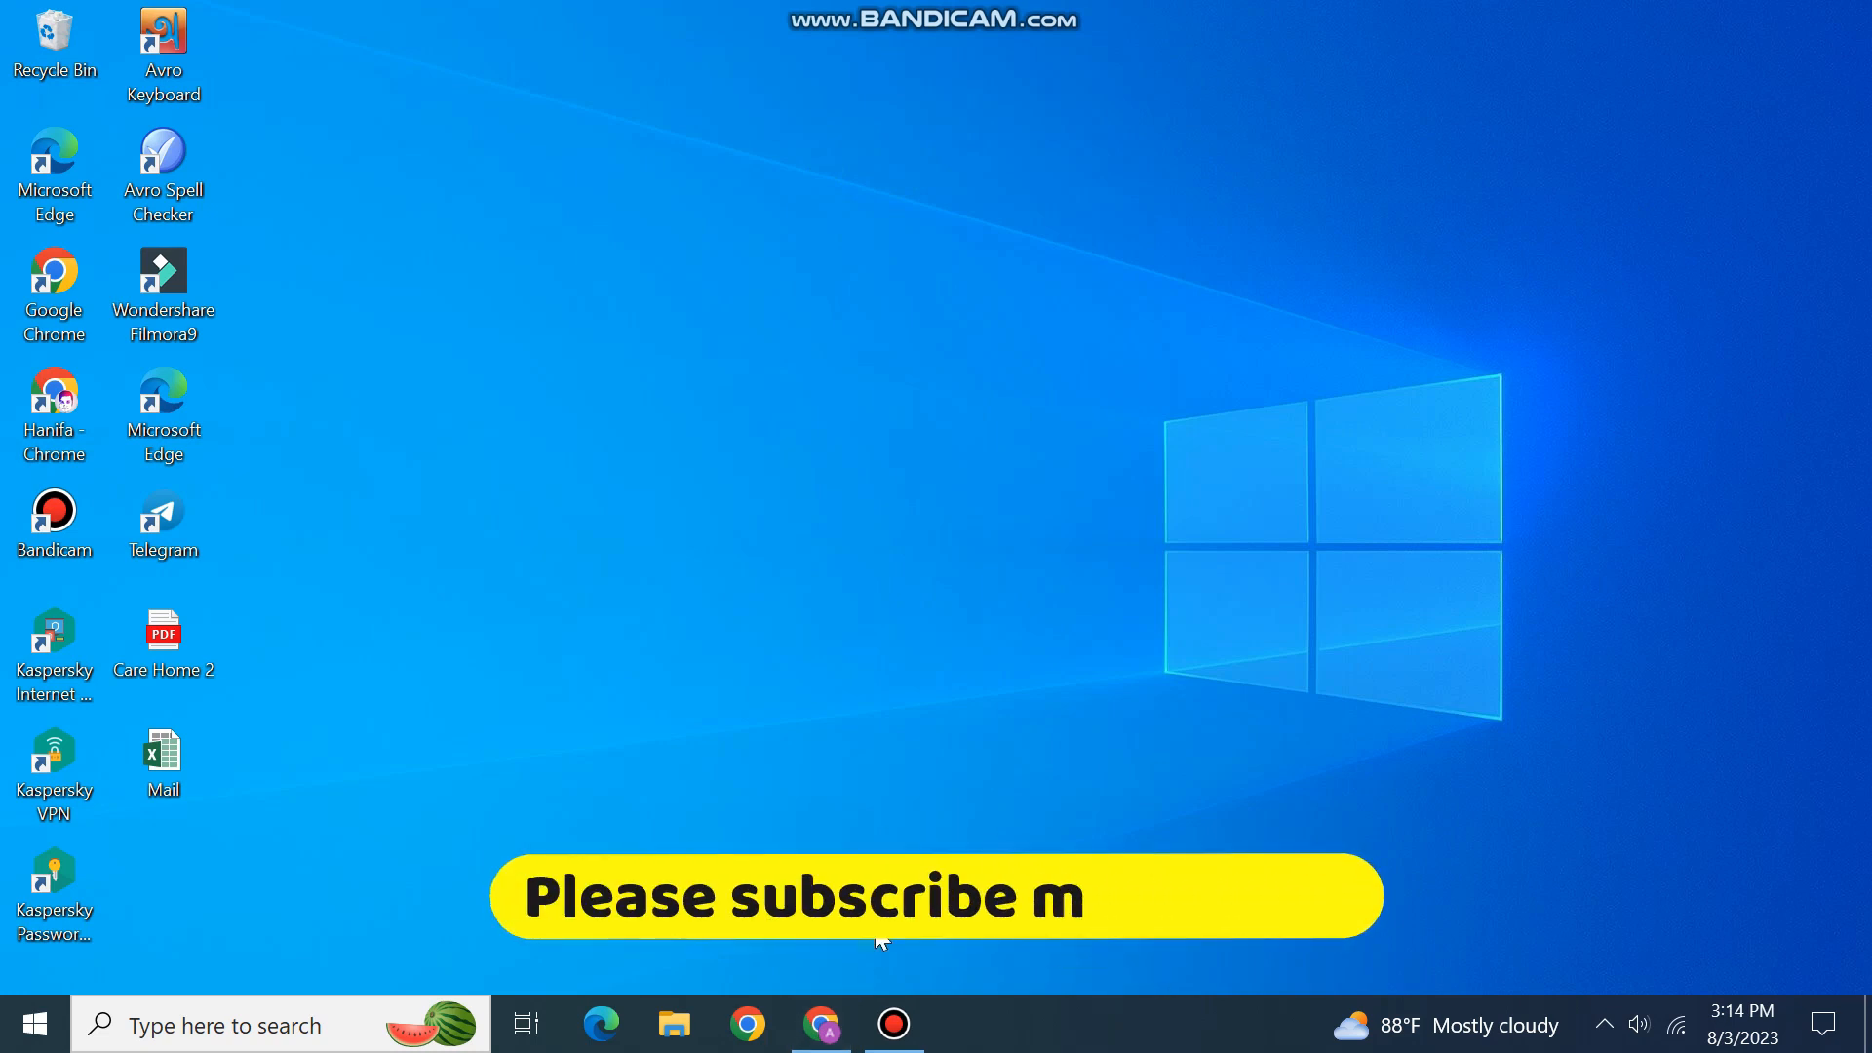
# Step: Restore the Sugo dashboard window from the taskbar, then minimise it again
pyautogui.click(845, 1041)
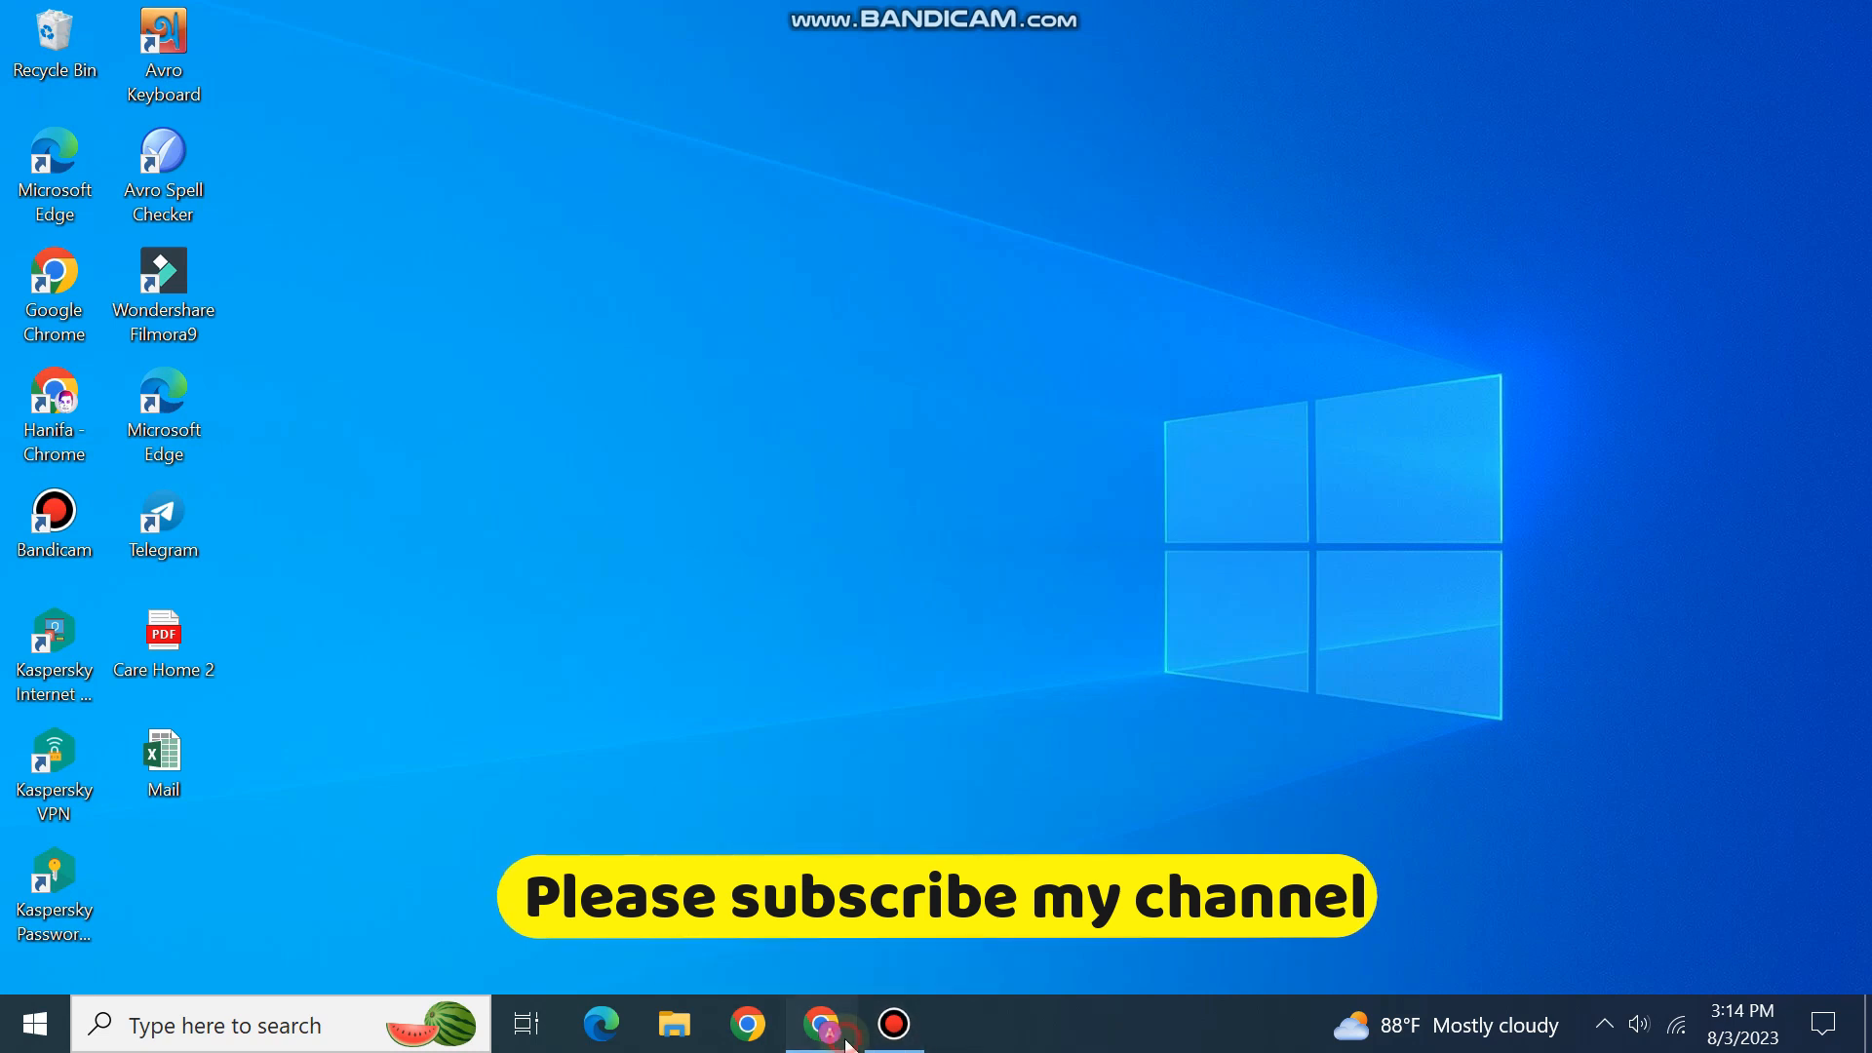
pyautogui.click(844, 1042)
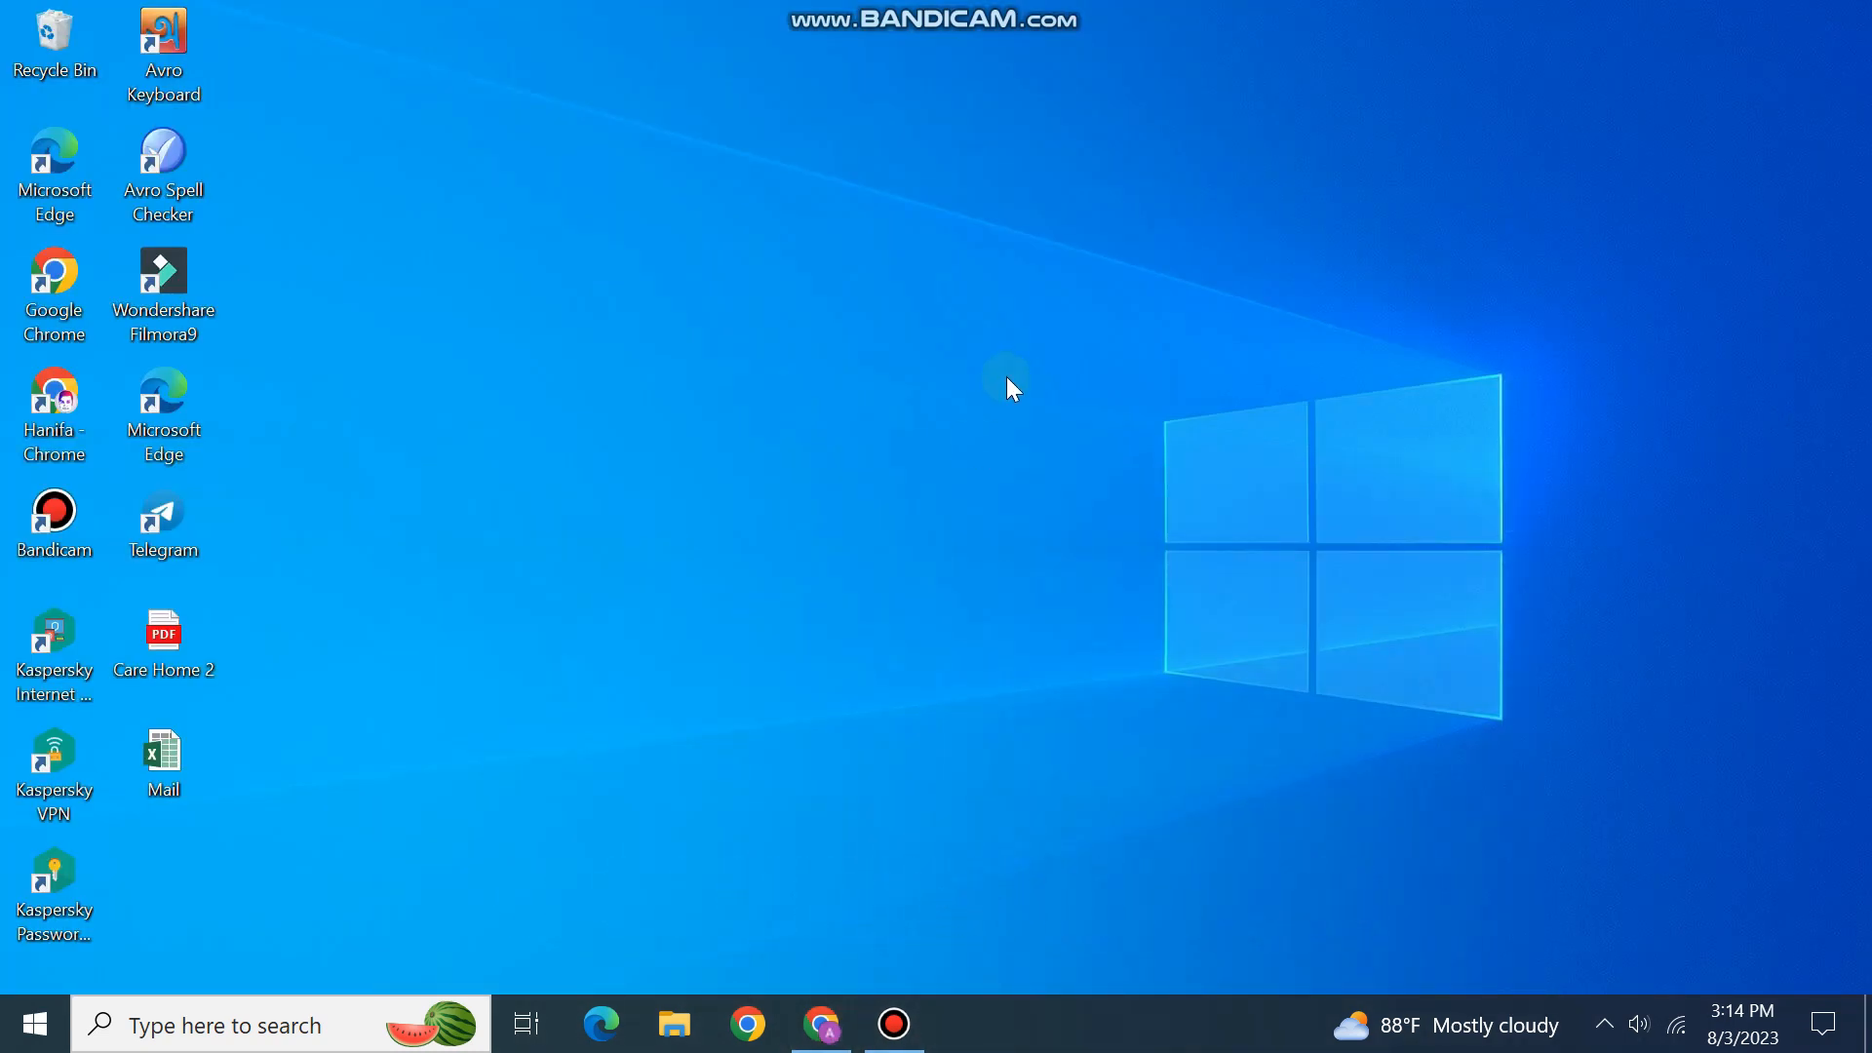